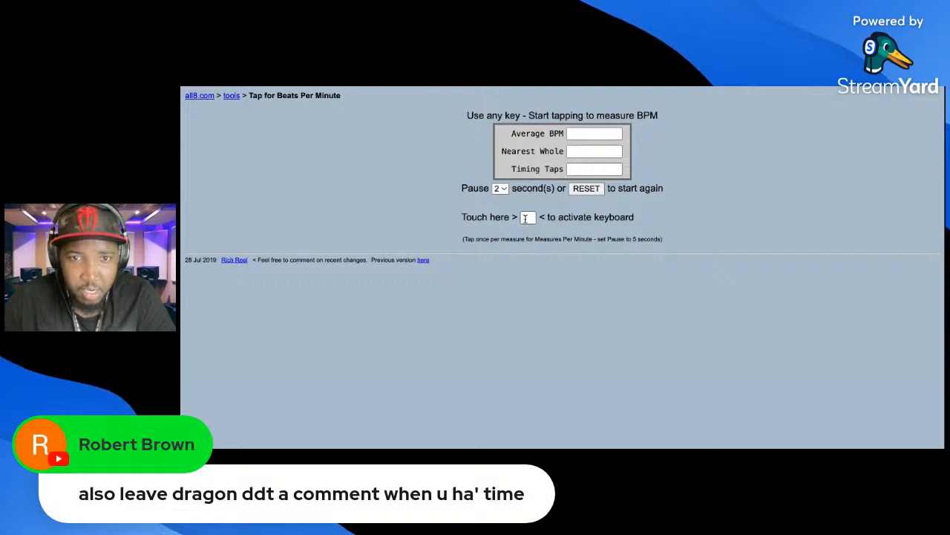
- Activate the keyboard tap field and tap a slow, steady beat to measure its BPM
{"action": "left_click", "coordinate": [525, 218]}
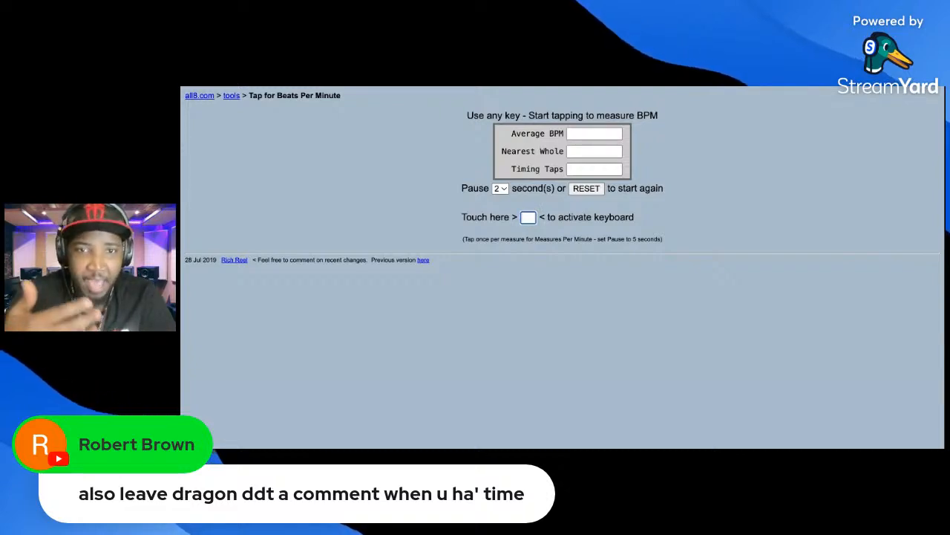
{"action": "key", "text": "space"}
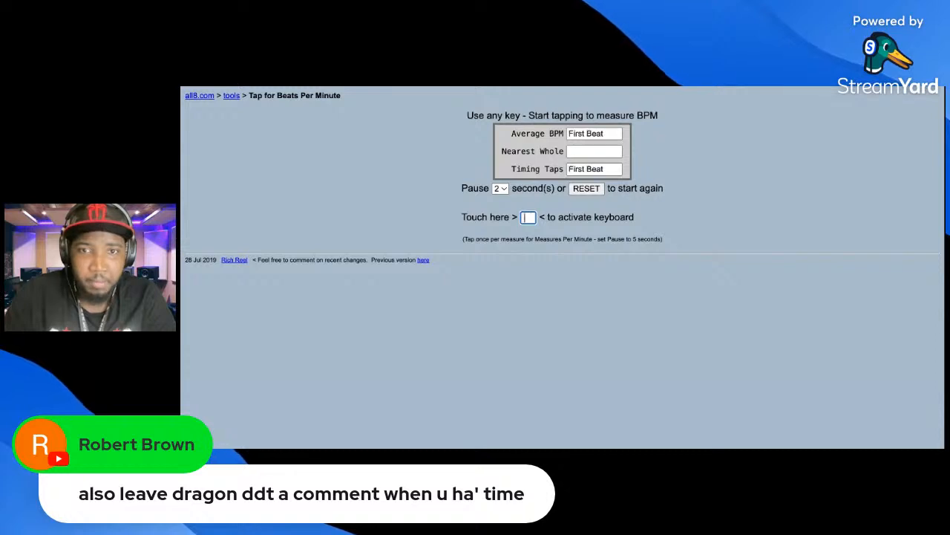
{"action": "key", "text": "space"}
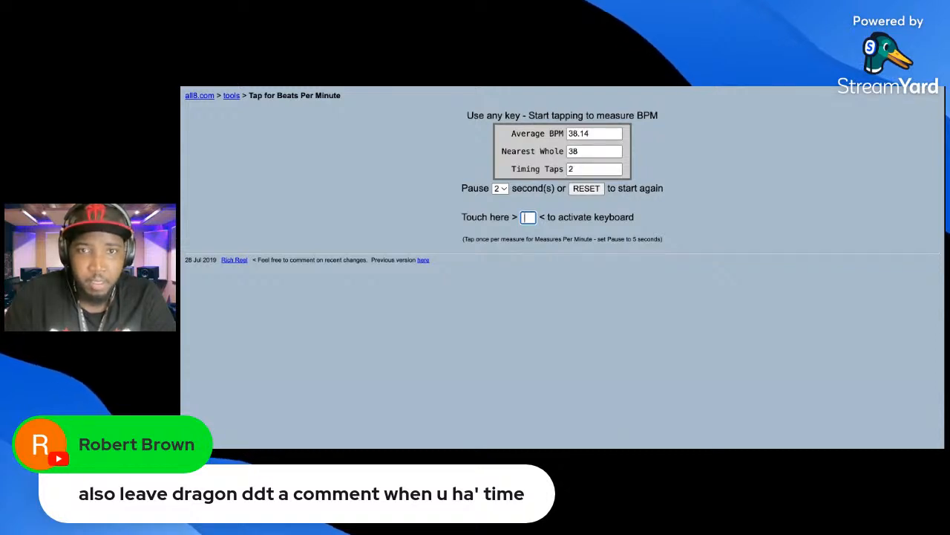
{"action": "key", "text": "space"}
{"action": "key", "text": "space"}
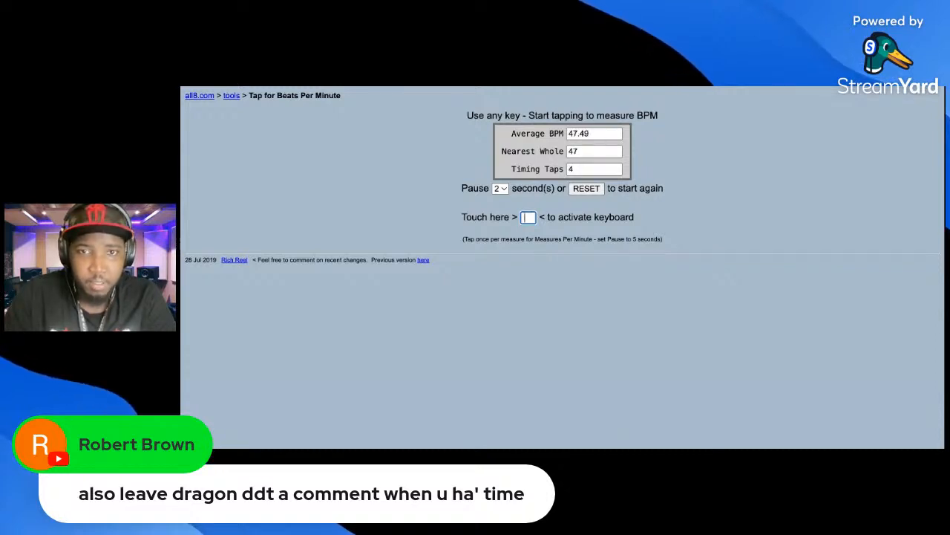
{"action": "key", "text": "space"}
{"action": "key", "text": "space"}
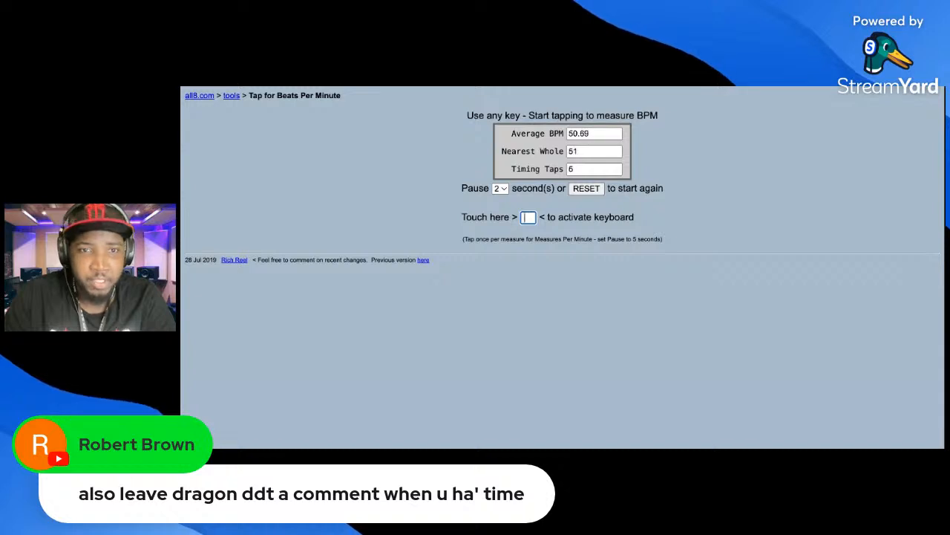
{"action": "key", "text": "space"}
{"action": "key", "text": "space"}
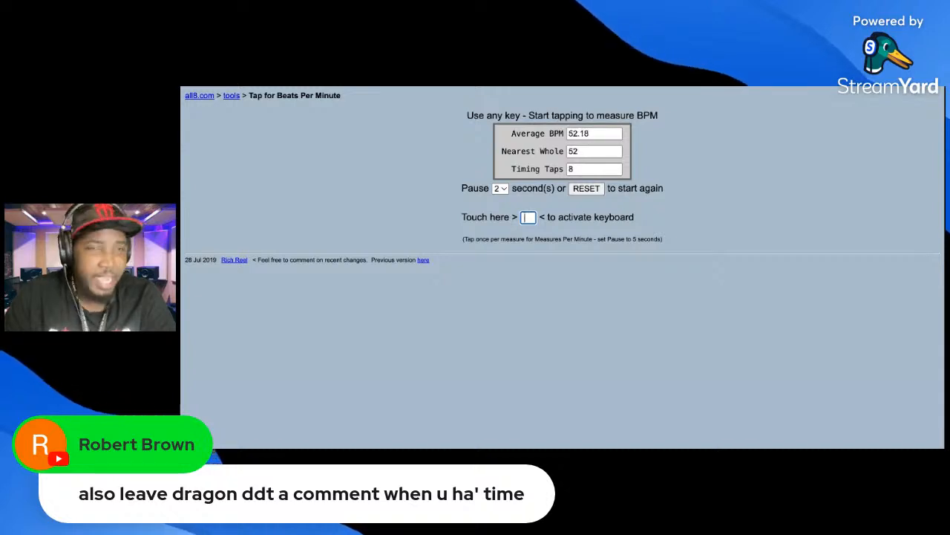
{"action": "key", "text": "space"}
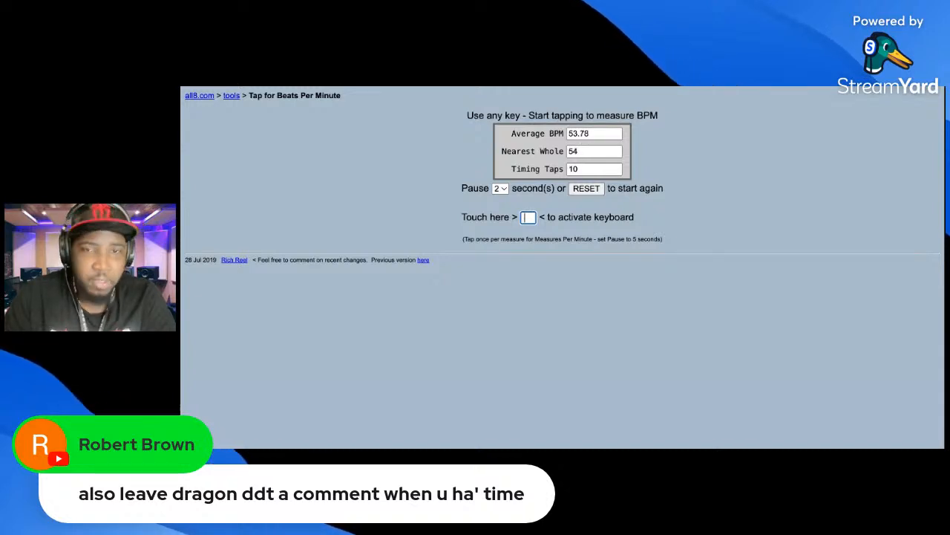
{"action": "key", "text": "space"}
{"action": "key", "text": "space"}
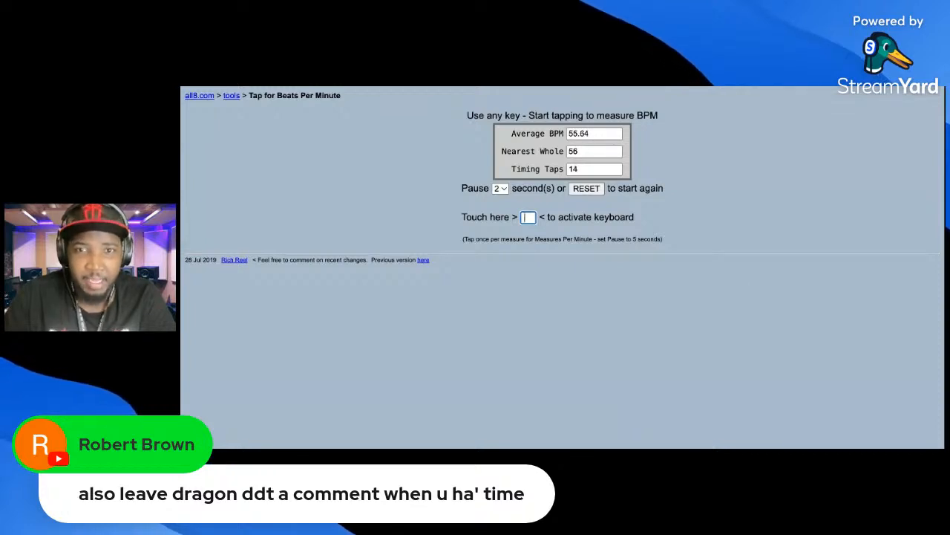
{"action": "key", "text": "space"}
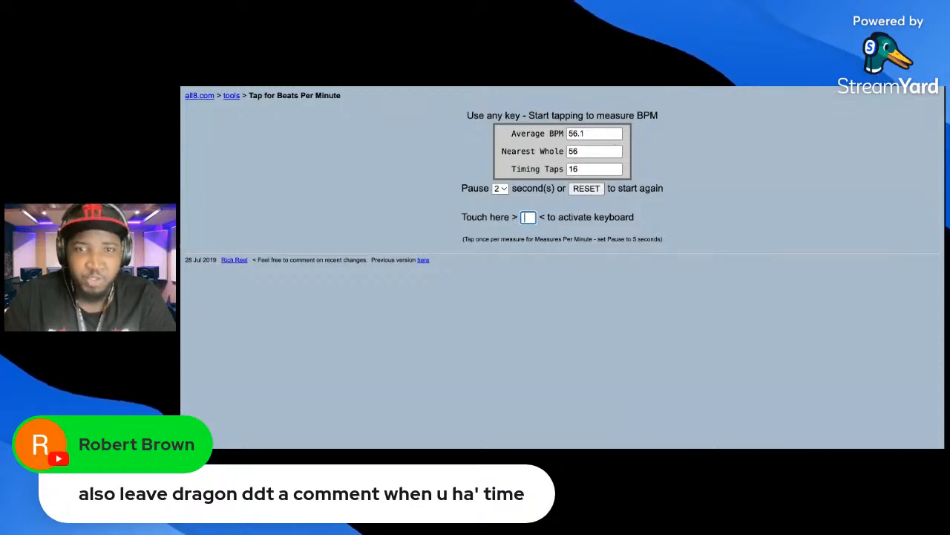
{"action": "key", "text": "space"}
{"action": "key", "text": "space"}
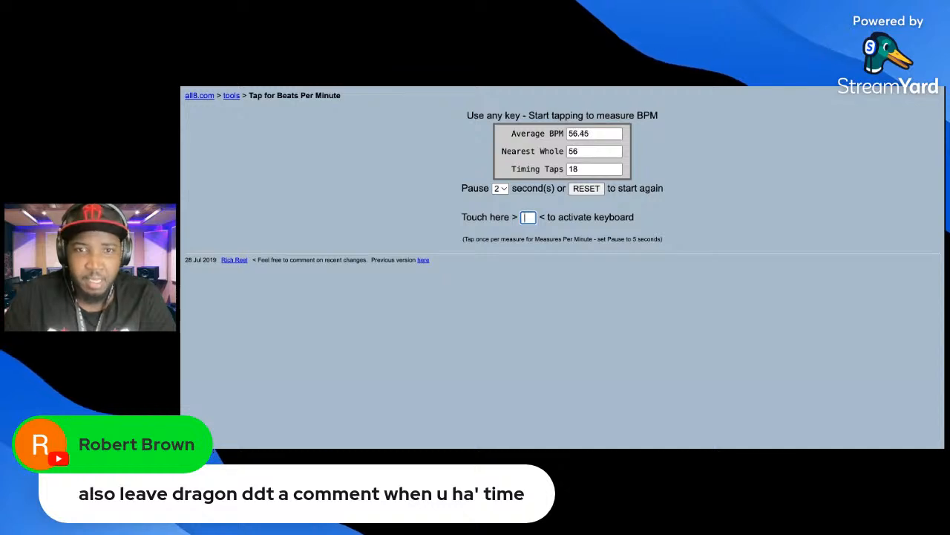
{"action": "key", "text": "space"}
{"action": "key", "text": "space"}
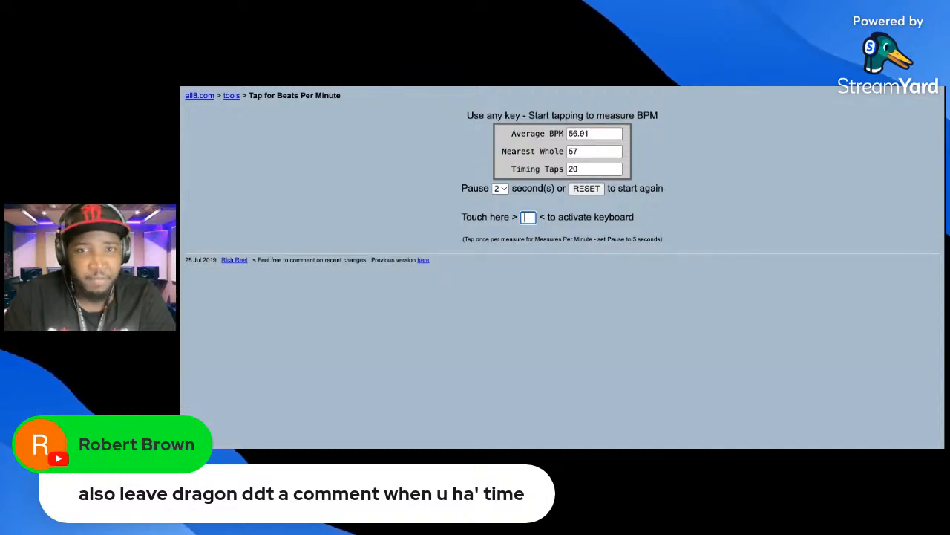
{"action": "key", "text": "space"}
{"action": "key", "text": "space"}
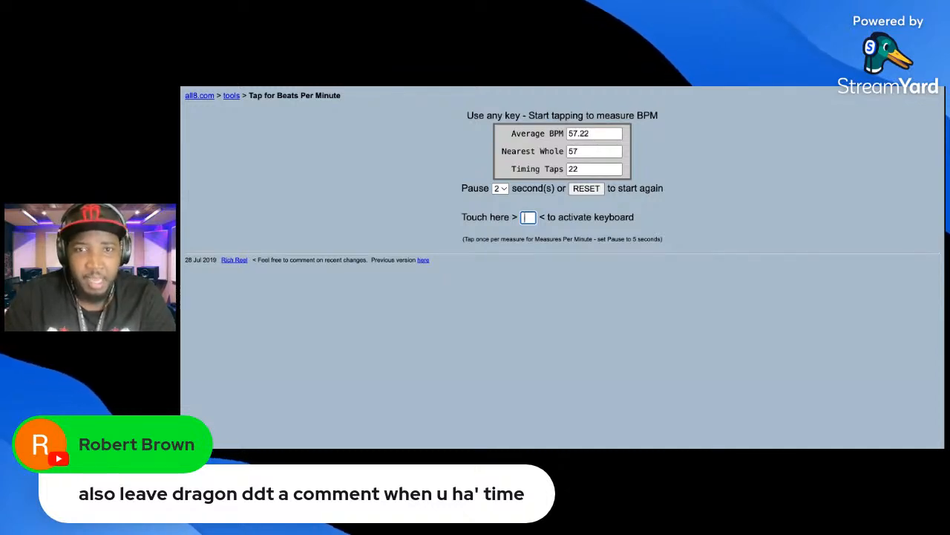
{"action": "key", "text": "space"}
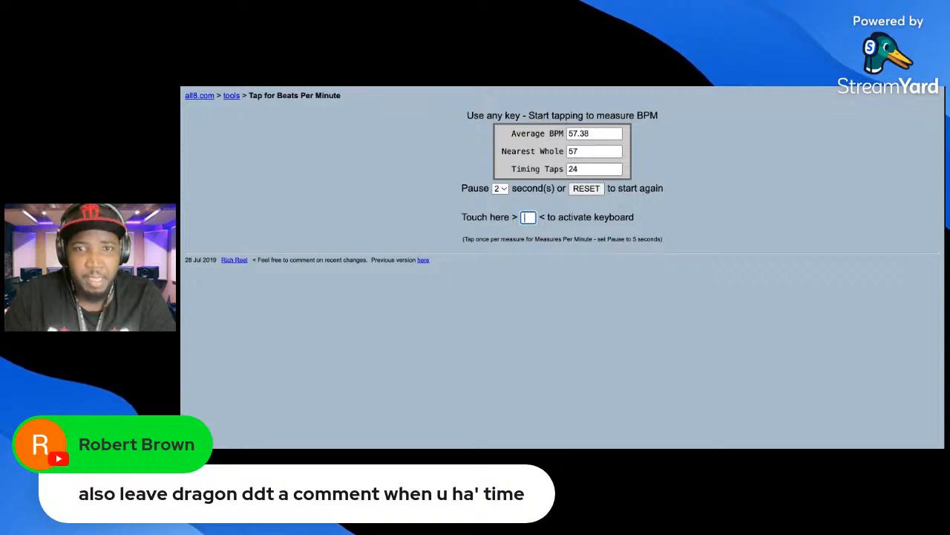
{"action": "key", "text": "space"}
{"action": "key", "text": "space"}
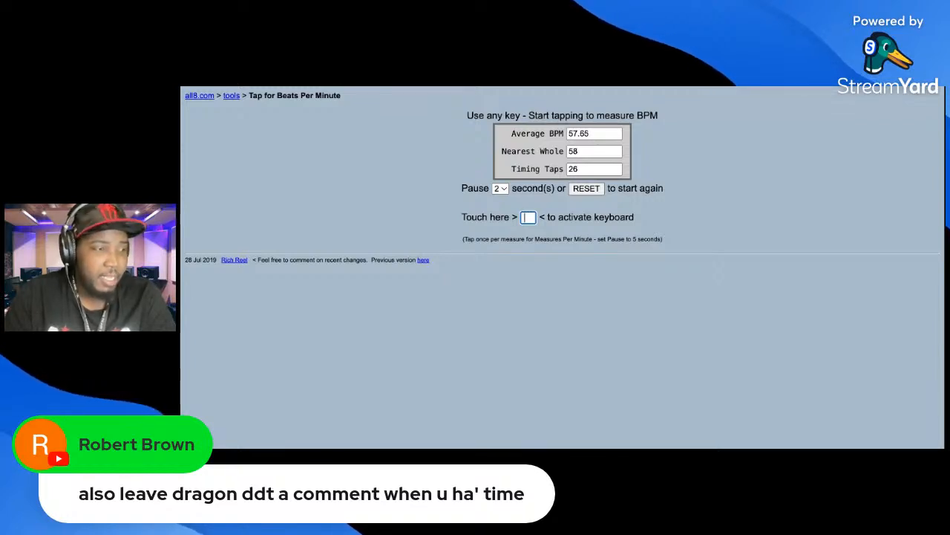
{"action": "key", "text": "space"}
{"action": "key", "text": "space"}
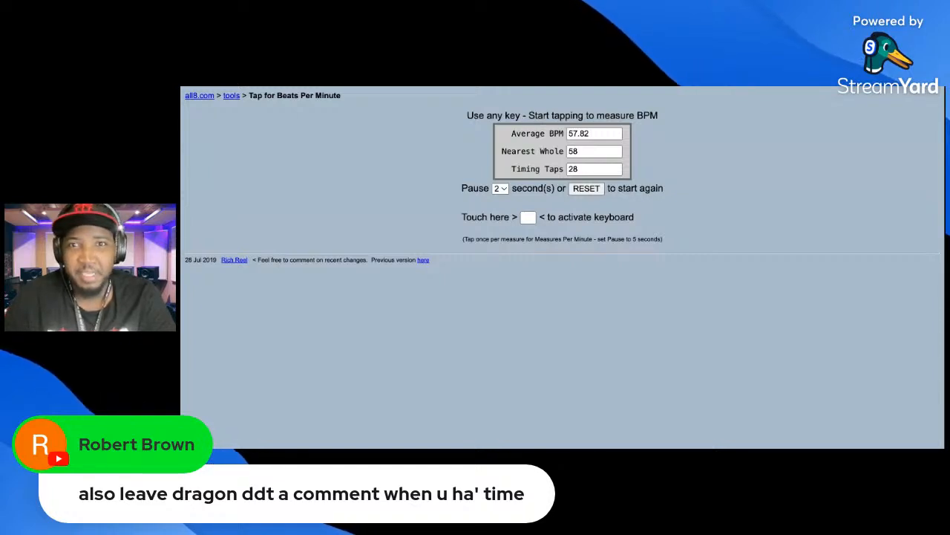
- Reset the tap counter and tap a clearly faster steady beat to measure its BPM
{"action": "left_click", "coordinate": [528, 217]}
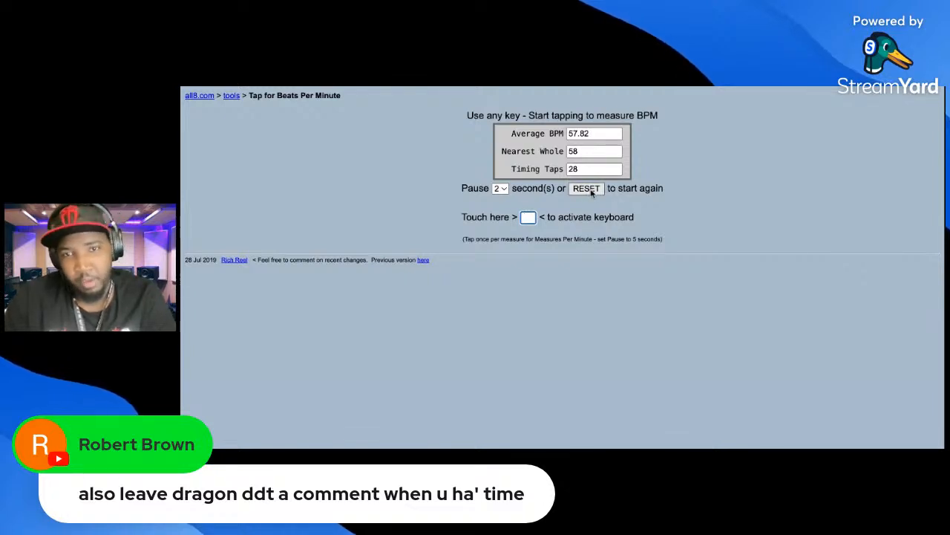
{"action": "left_click", "coordinate": [588, 189]}
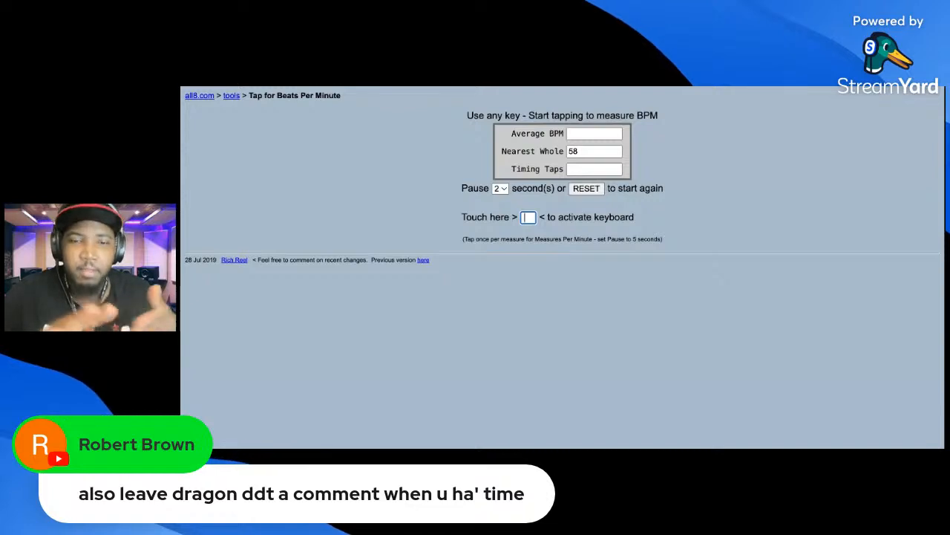
{"action": "key", "text": "space"}
{"action": "key", "text": "space"}
{"action": "key", "text": "space"}
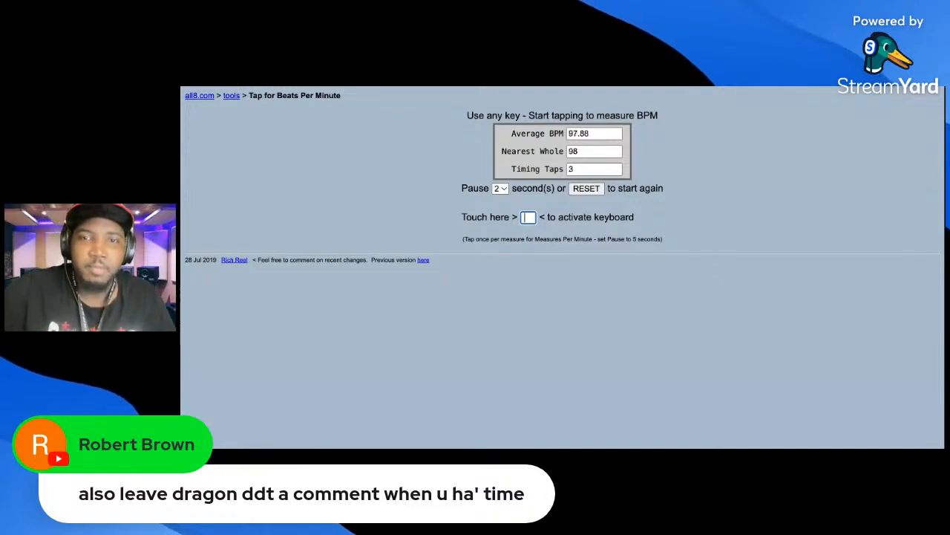
{"action": "key", "text": "space"}
{"action": "key", "text": "space"}
{"action": "key", "text": "space"}
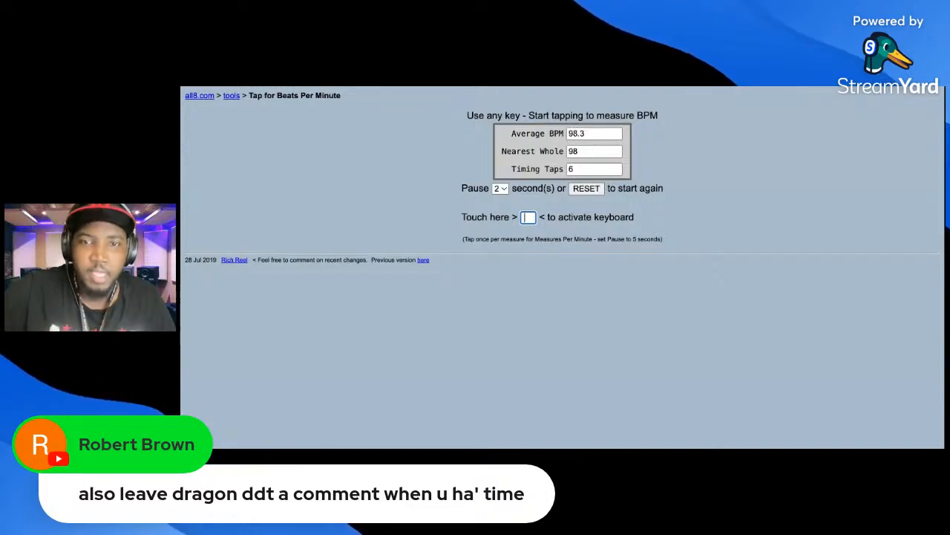
{"action": "key", "text": "space"}
{"action": "key", "text": "space"}
{"action": "key", "text": "space"}
{"action": "key", "text": "space"}
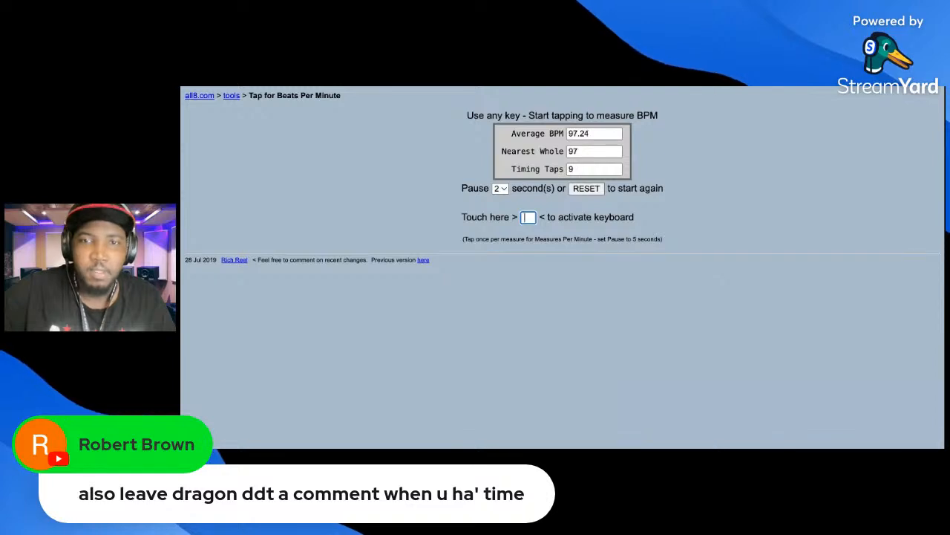
{"action": "key", "text": "space"}
{"action": "key", "text": "space"}
{"action": "key", "text": "space"}
{"action": "key", "text": "space"}
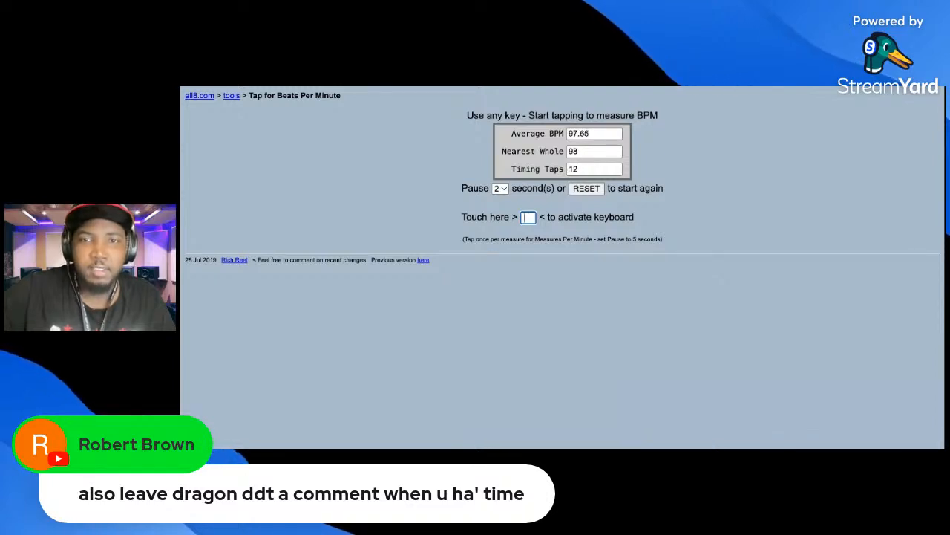
{"action": "key", "text": "space"}
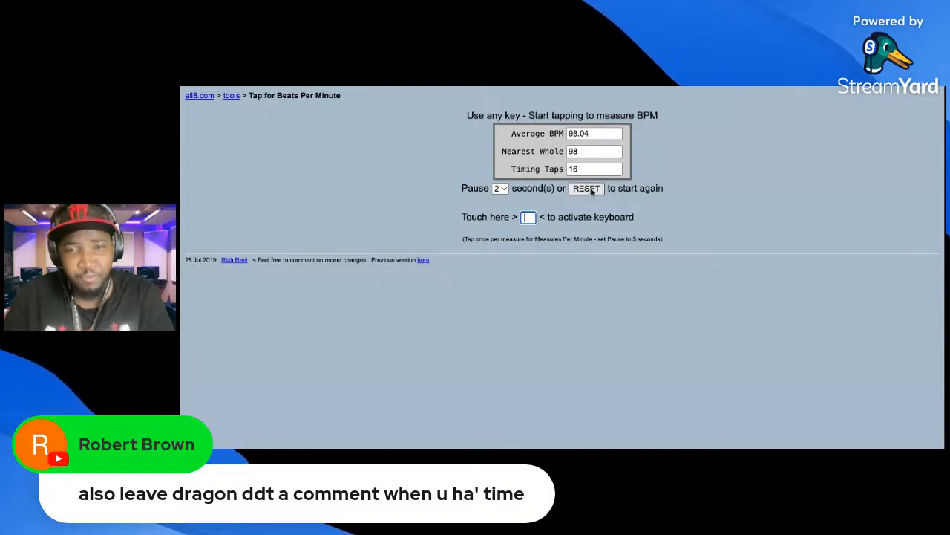
- Reset the tap counter again and tap a medium-paced steady beat to measure its BPM
{"action": "left_click", "coordinate": [591, 190]}
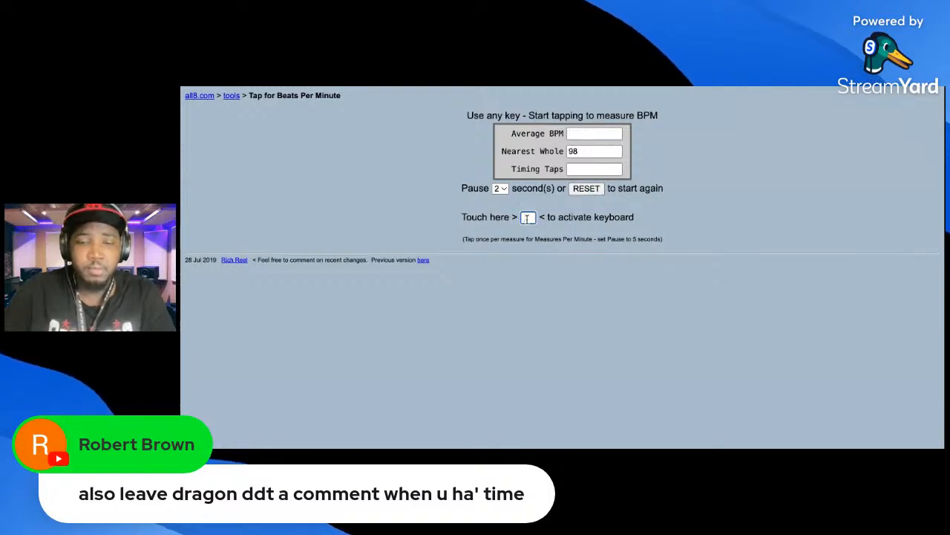
{"action": "key", "text": "space"}
{"action": "key", "text": "space"}
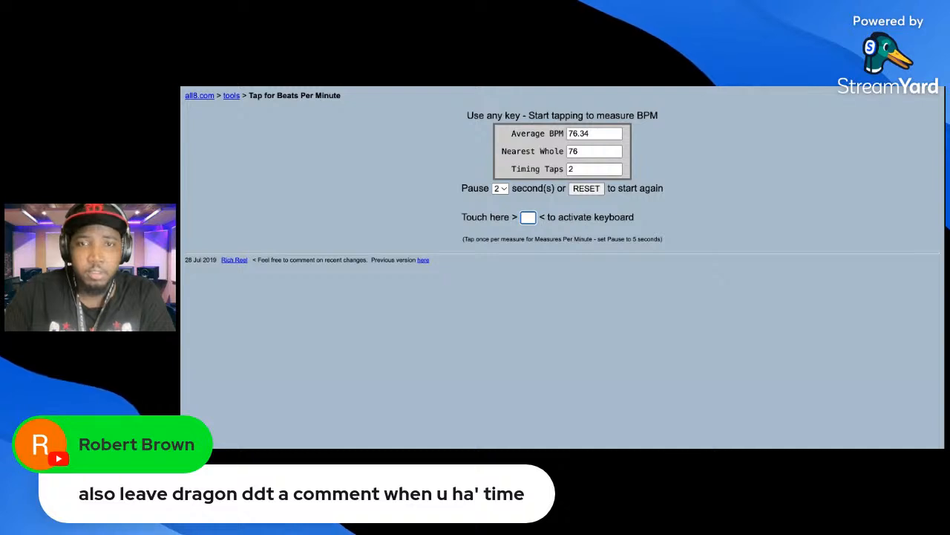
{"action": "key", "text": "space"}
{"action": "key", "text": "space"}
{"action": "key", "text": "space"}
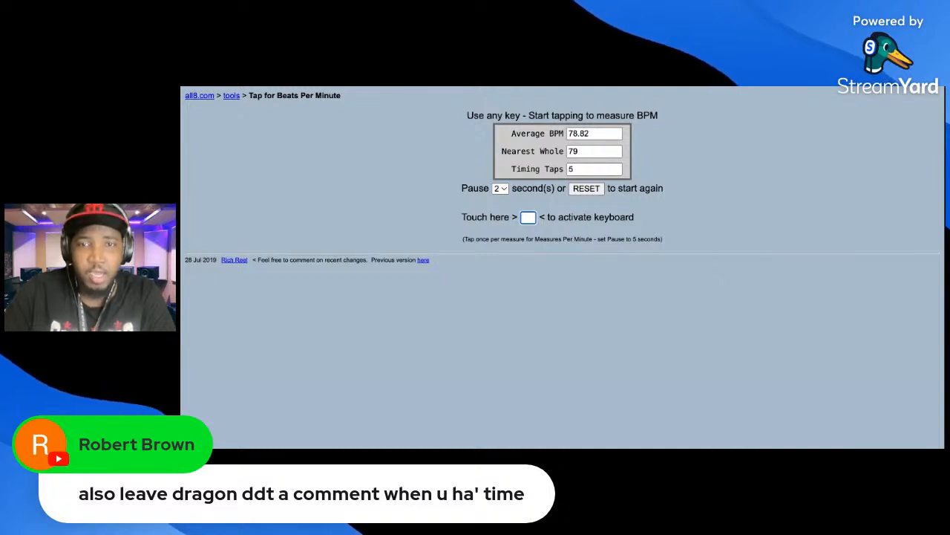
{"action": "key", "text": "space"}
{"action": "key", "text": "space"}
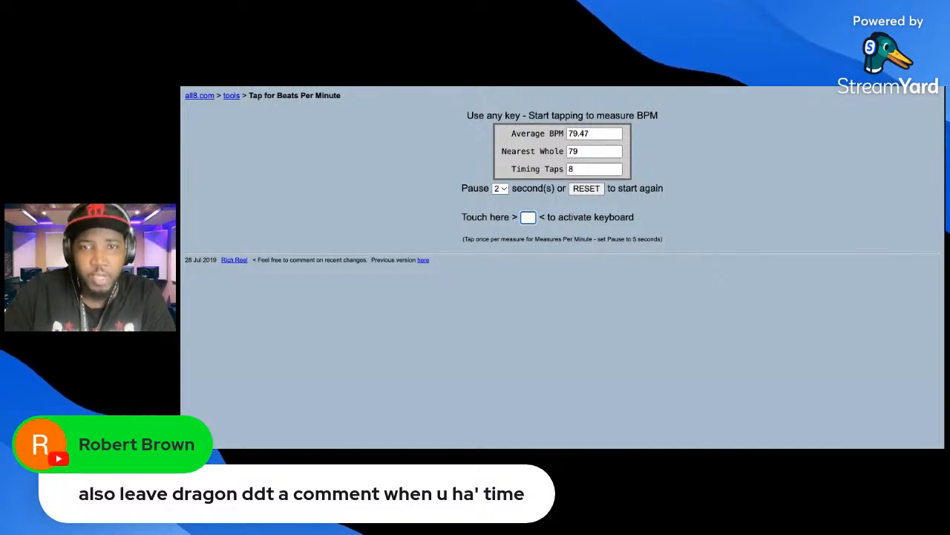
{"action": "key", "text": "space"}
{"action": "key", "text": "space"}
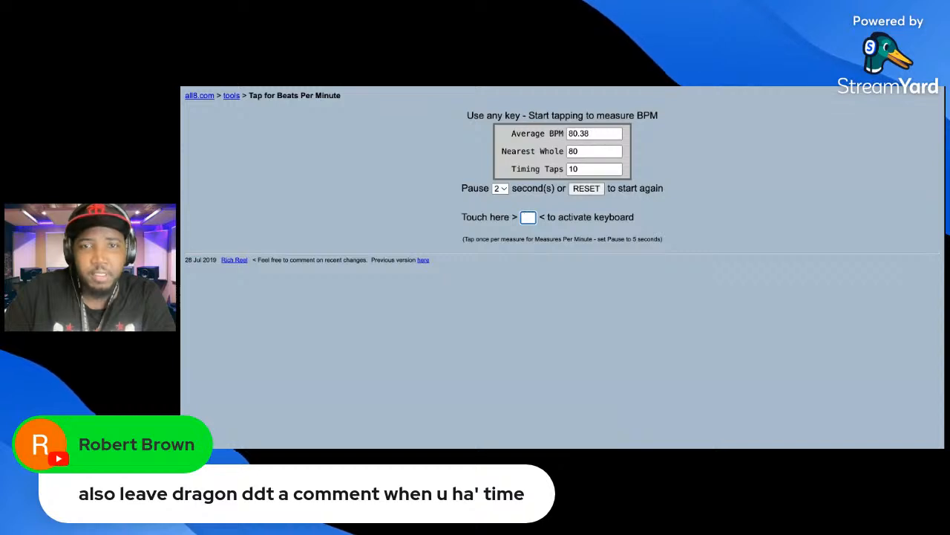
{"action": "key", "text": "space"}
{"action": "key", "text": "space"}
{"action": "key", "text": "space"}
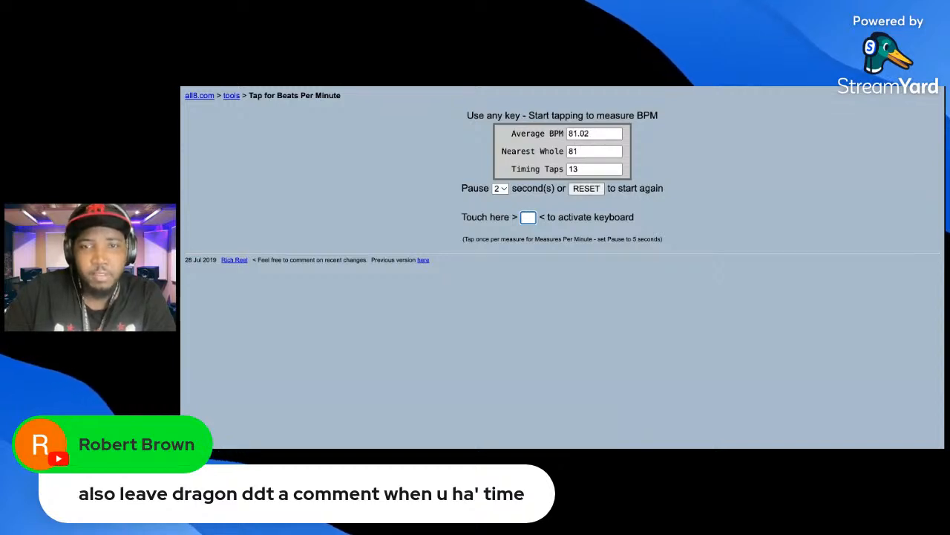
{"action": "key", "text": "space"}
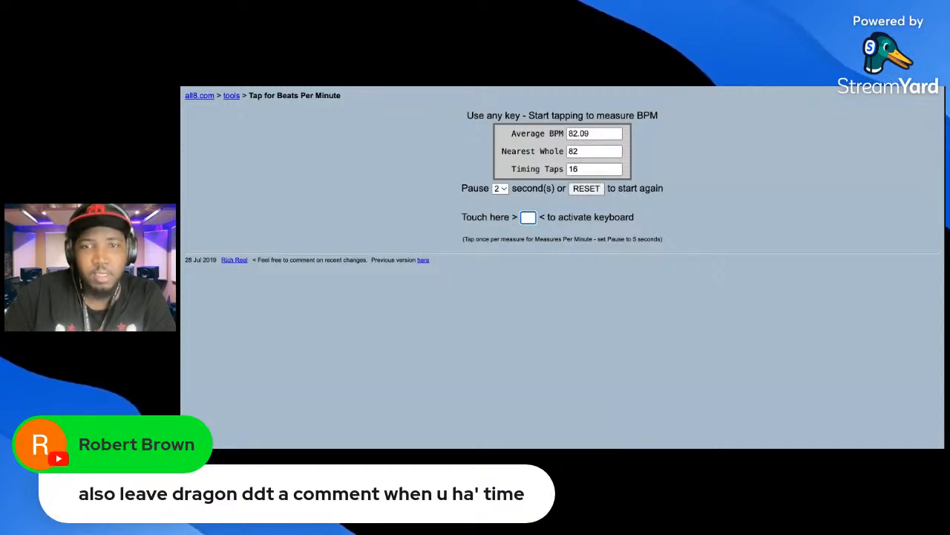
{"action": "key", "text": "space"}
{"action": "key", "text": "space"}
{"action": "key", "text": "space"}
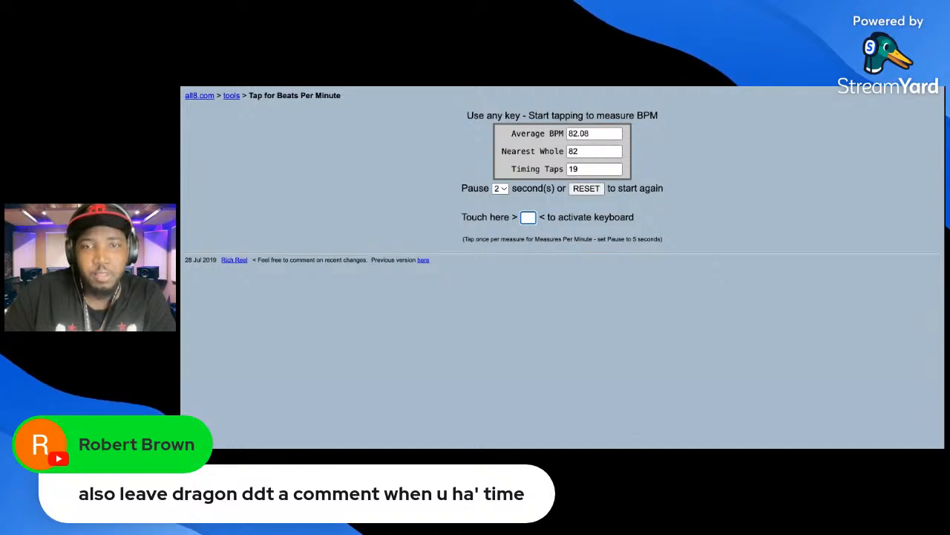
{"action": "key", "text": "space"}
{"action": "key", "text": "space"}
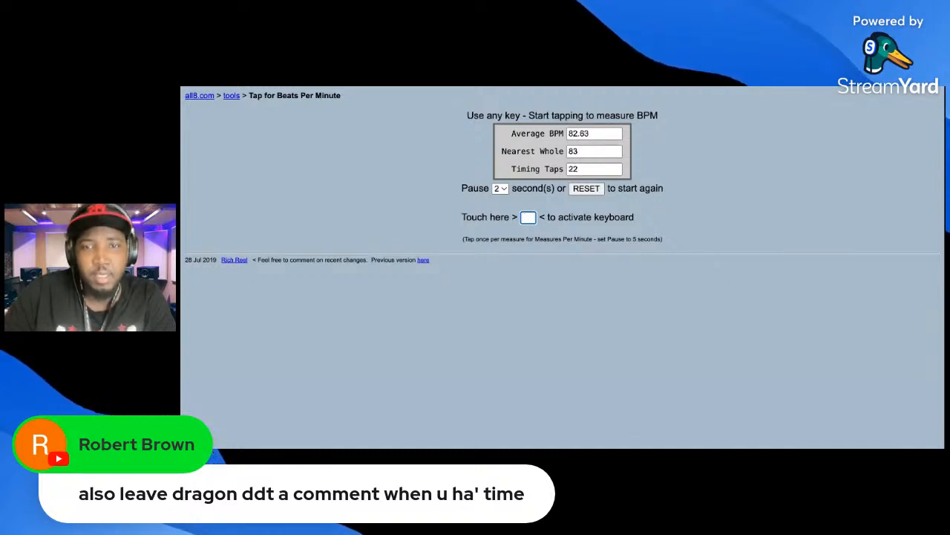
{"action": "key", "text": "space"}
{"action": "key", "text": "space"}
{"action": "key", "text": "space"}
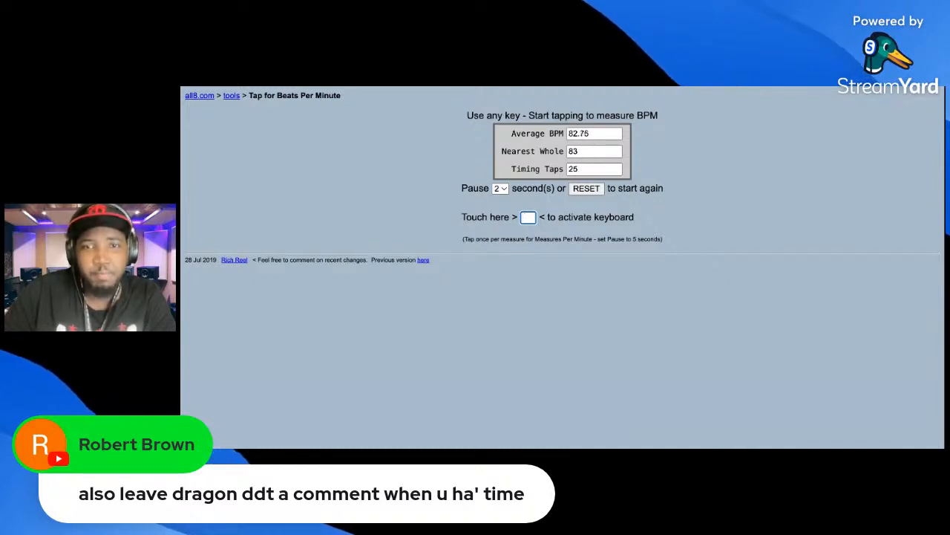
{"action": "key", "text": "space"}
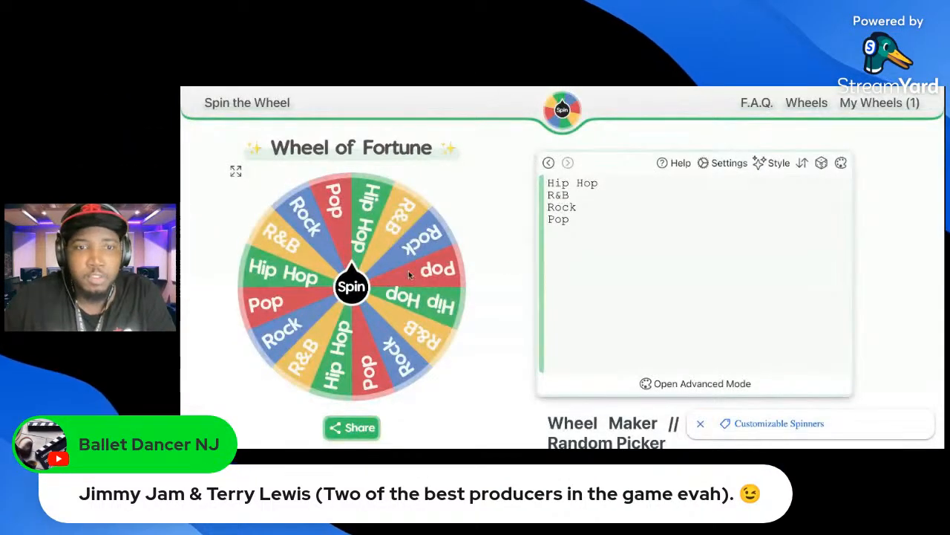
- Spin the music genre wheel and the mood wheel once each to pick a random genre and mood
{"action": "left_click", "coordinate": [368, 286]}
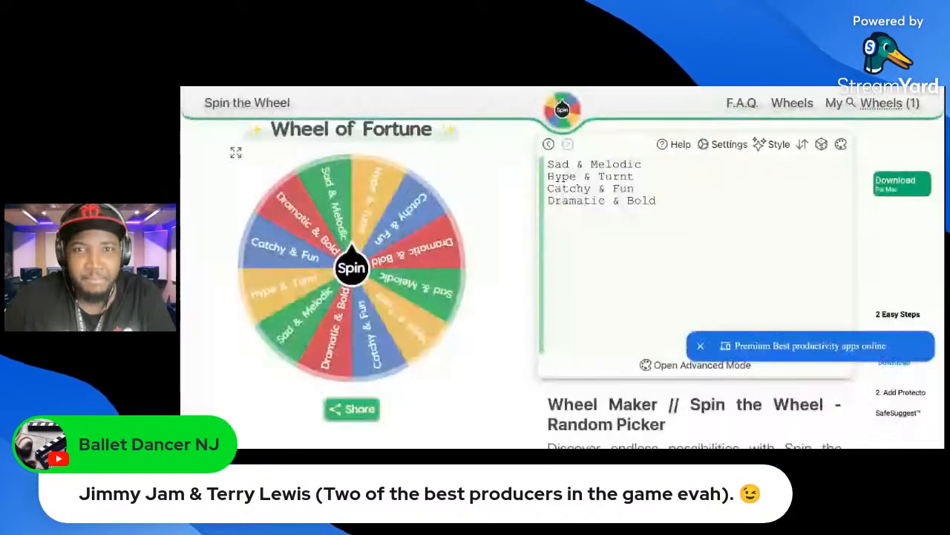
{"action": "left_click", "coordinate": [565, 118]}
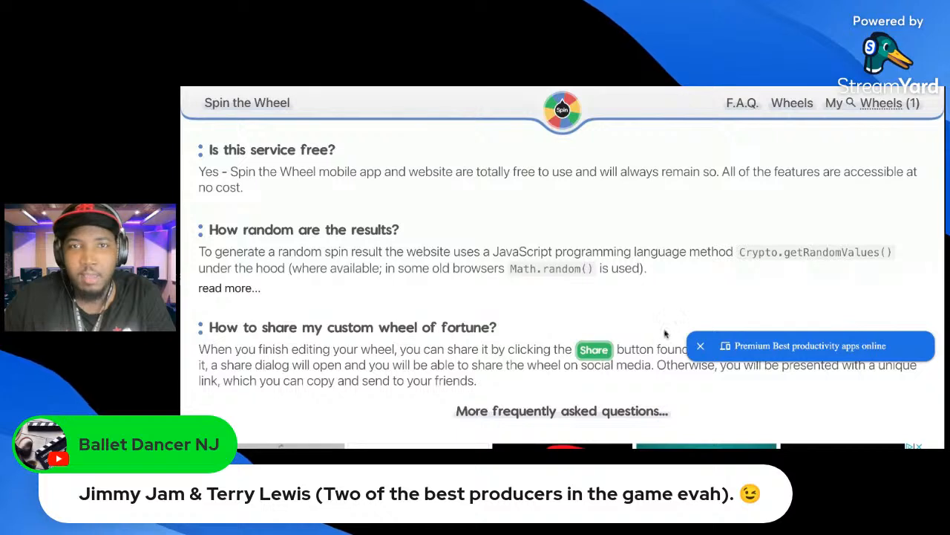
- Go back to the mood wheel's entry list and highlight the "Sad & Melodic" entry
{"action": "scroll", "coordinate": [383, 87], "scroll_direction": "up", "scroll_amount": 20}
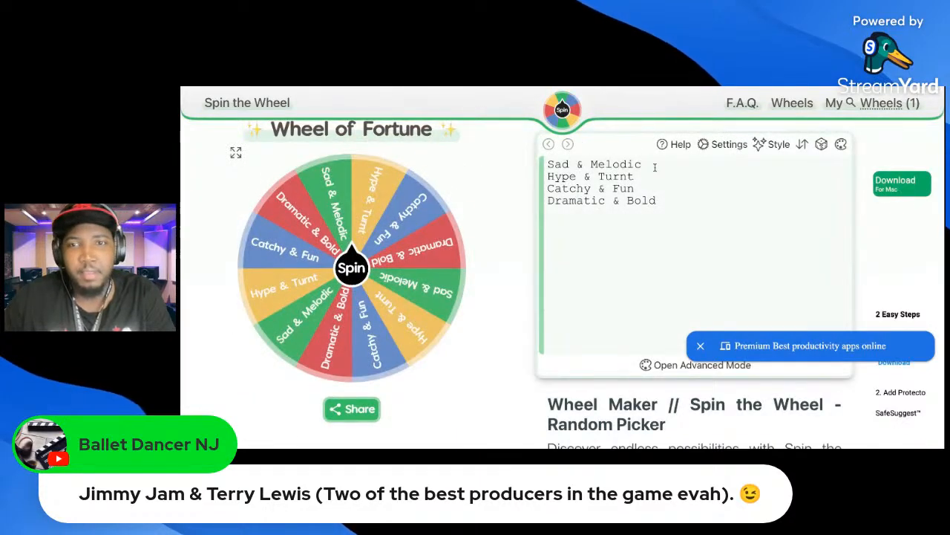
{"action": "left_click_drag", "start_coordinate": [644, 164], "coordinate": [541, 165]}
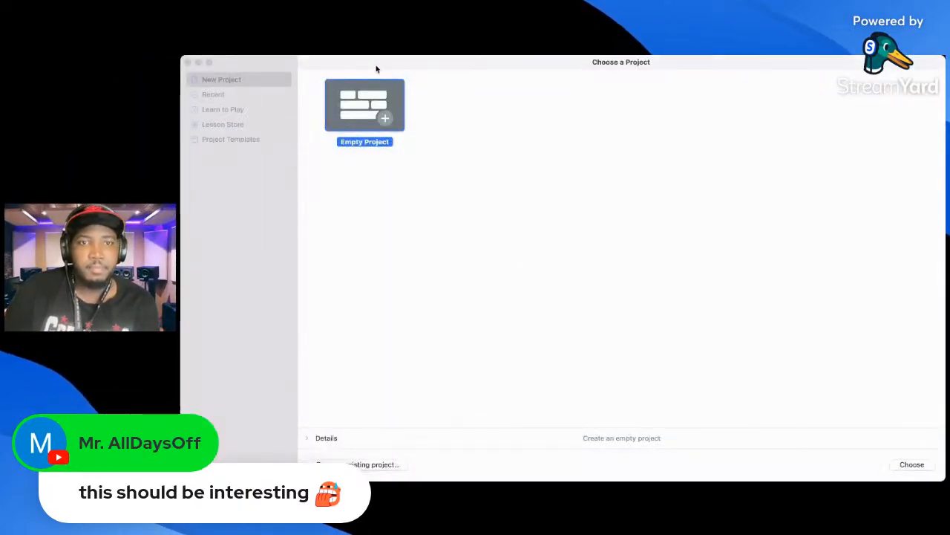
- Switch to GarageBand and start an empty project with a software instrument track using the Classic Electric Piano sound
{"action": "left_click", "coordinate": [320, 219]}
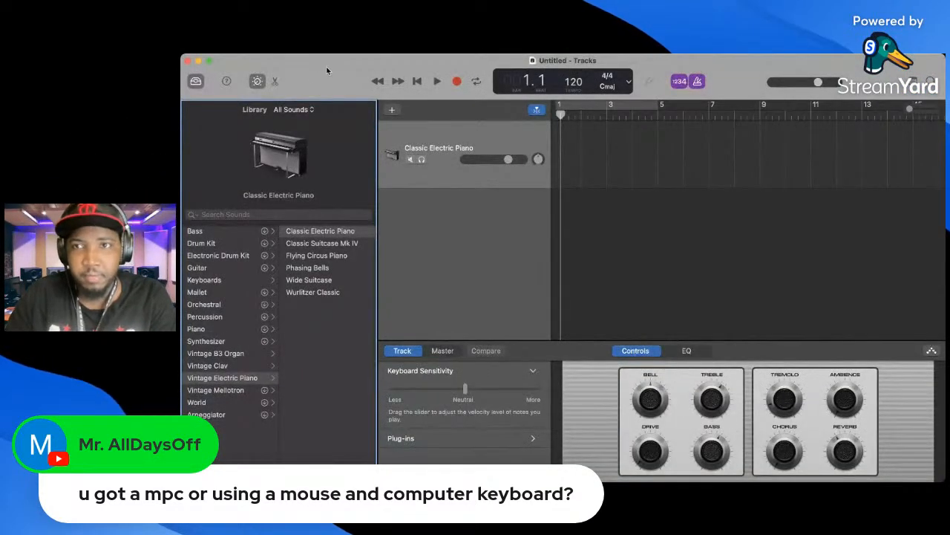
{"action": "left_click", "coordinate": [340, 244]}
{"action": "left_click", "coordinate": [326, 233]}
{"action": "left_click", "coordinate": [330, 243]}
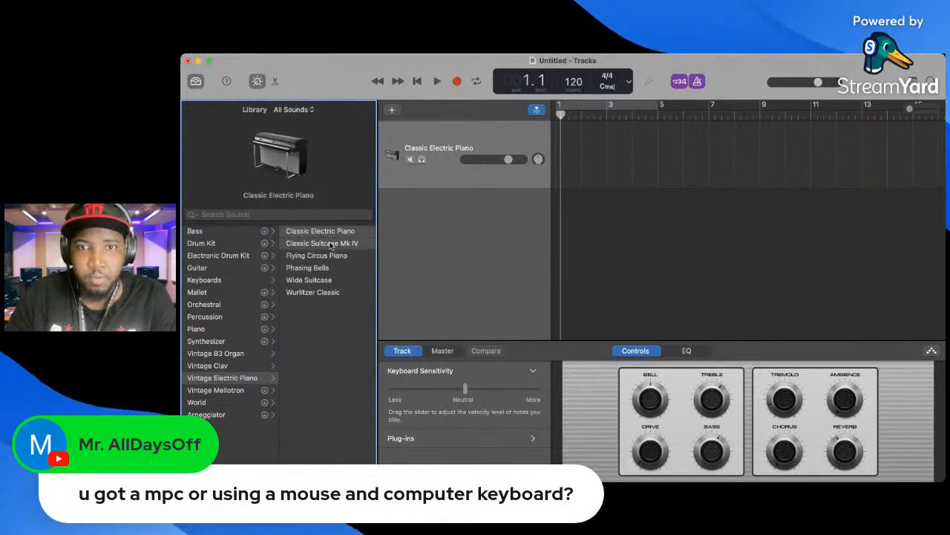
{"action": "left_click", "coordinate": [329, 232]}
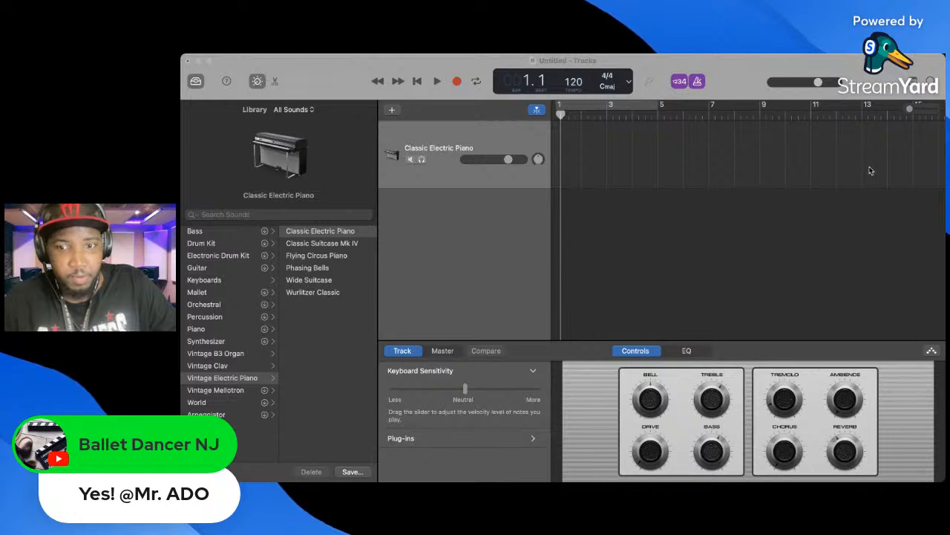
- Turn off the count-in and metronome, and set the project tempo to 61
{"action": "left_click", "coordinate": [386, 63]}
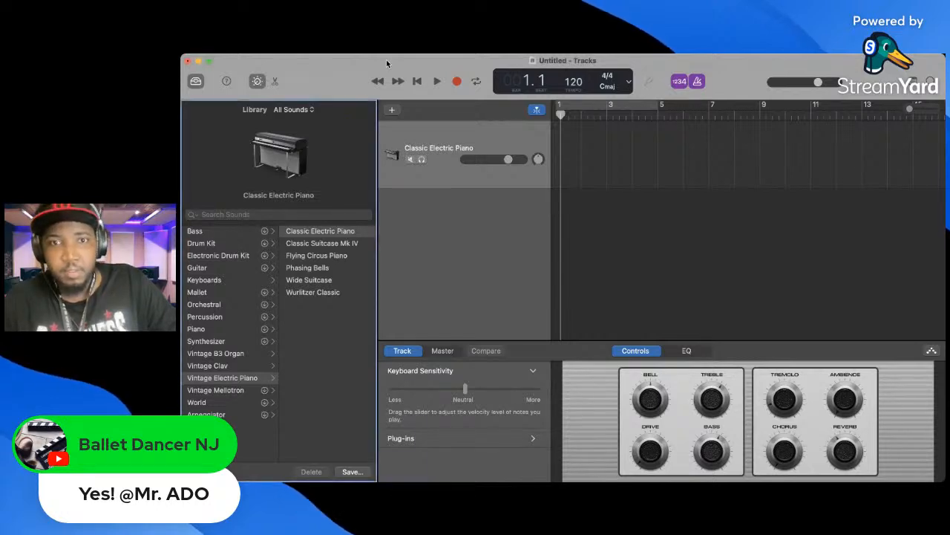
{"action": "left_click", "coordinate": [679, 81]}
{"action": "left_click", "coordinate": [697, 82]}
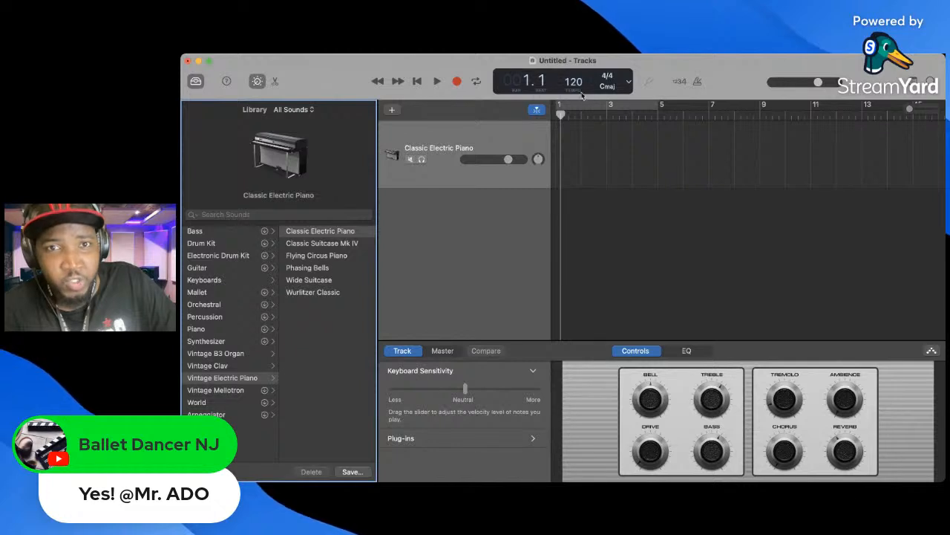
{"action": "left_click_drag", "start_coordinate": [573, 82], "coordinate": [574, 130]}
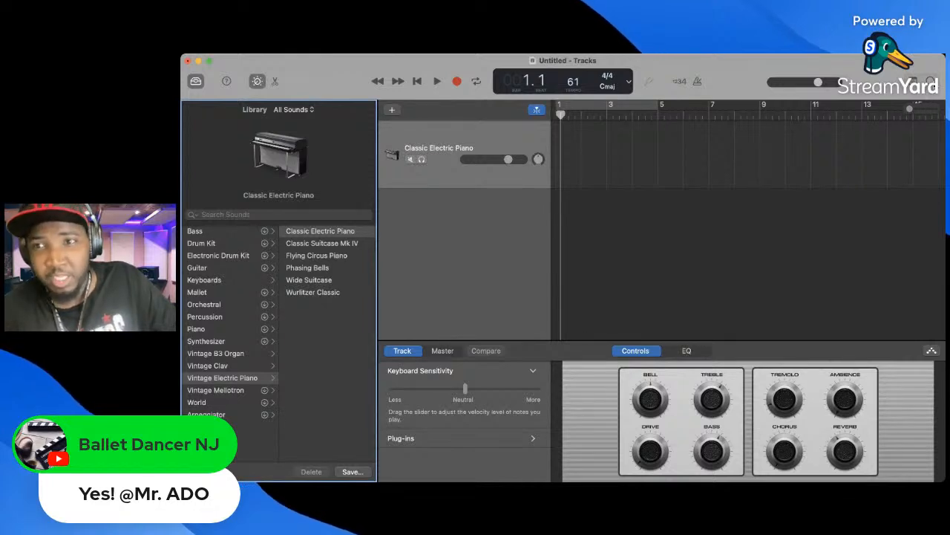
- Show the Apple Loops library and filter it by the Modern R&B and Hip Hop/R&B genres
{"action": "left_click", "coordinate": [930, 81]}
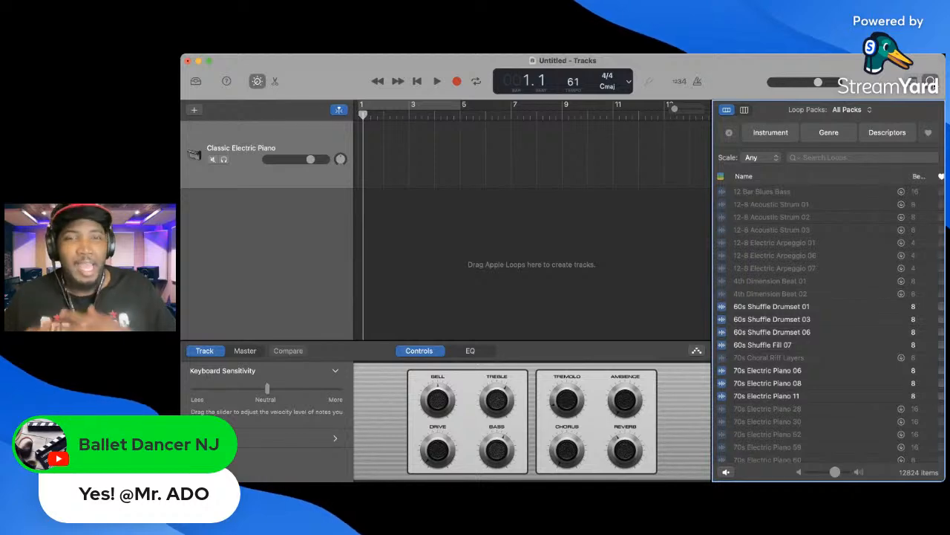
{"action": "left_click", "coordinate": [829, 133]}
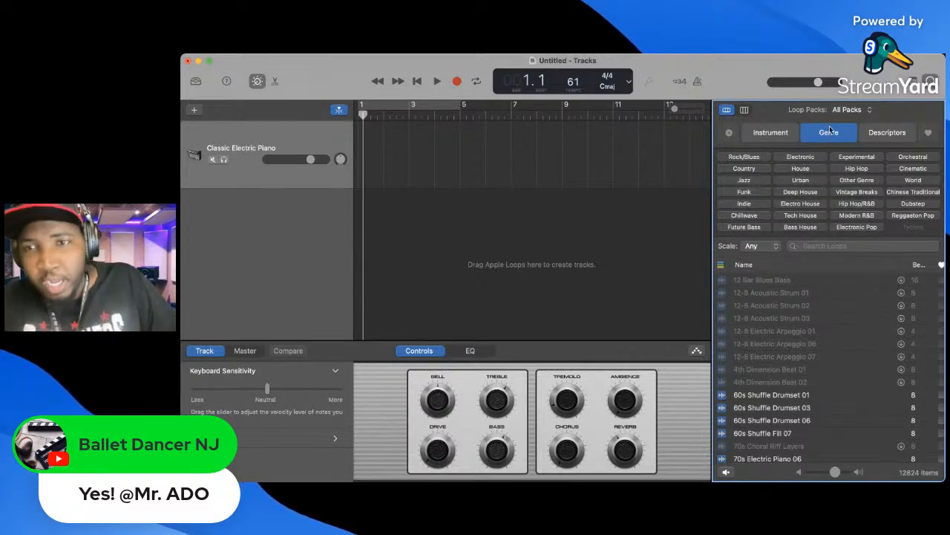
{"action": "left_click", "coordinate": [856, 215]}
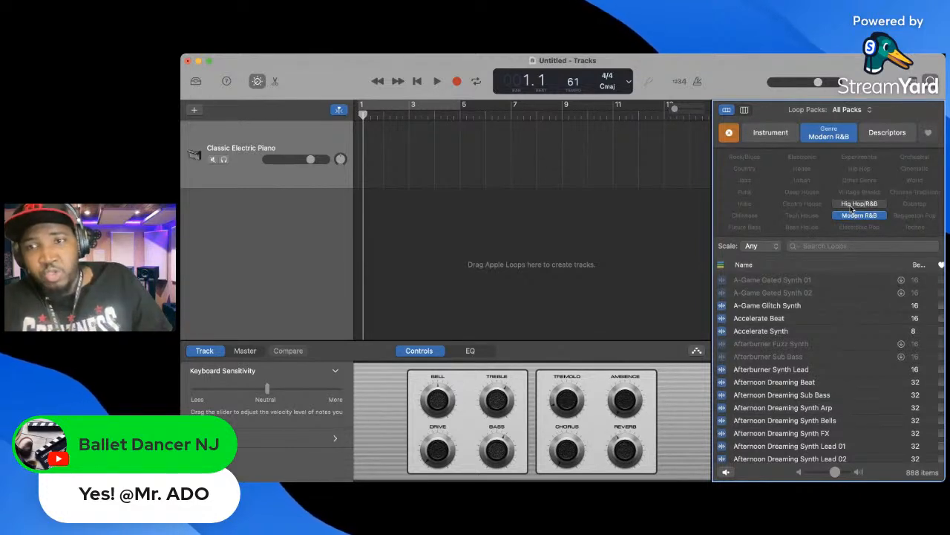
{"action": "left_click", "coordinate": [852, 207]}
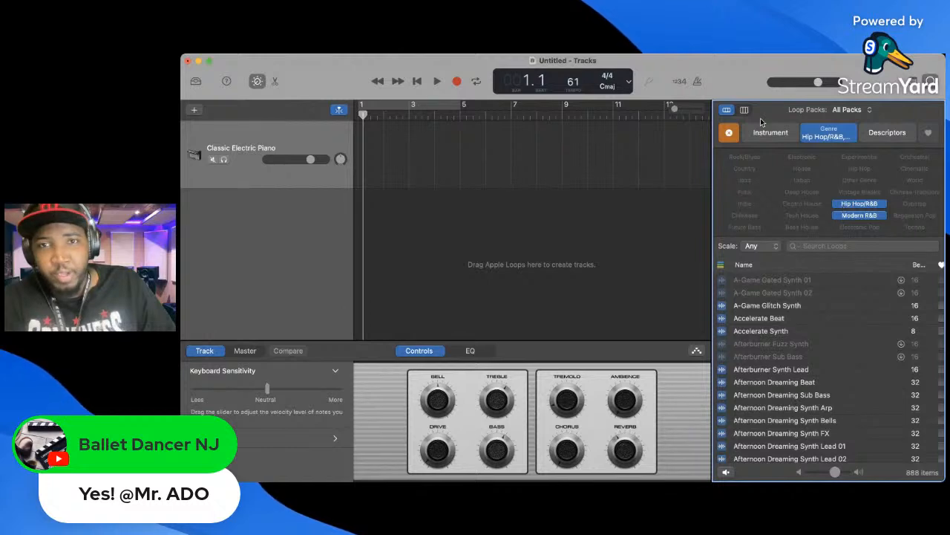
- Browse the filtered R&B loops and preview the Coastal Bliss Beat loop
{"action": "scroll", "coordinate": [806, 341], "scroll_direction": "down", "scroll_amount": 5}
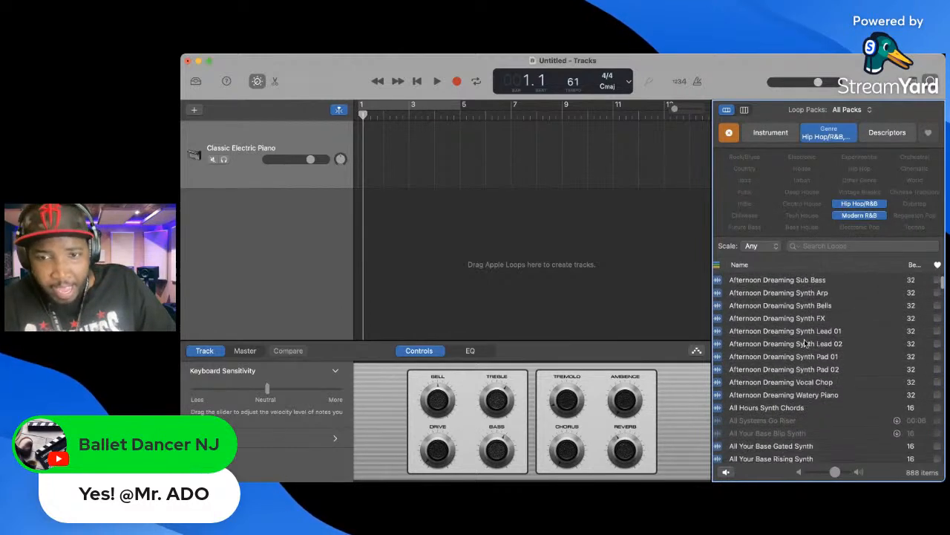
{"action": "scroll", "coordinate": [804, 341], "scroll_direction": "down", "scroll_amount": 20}
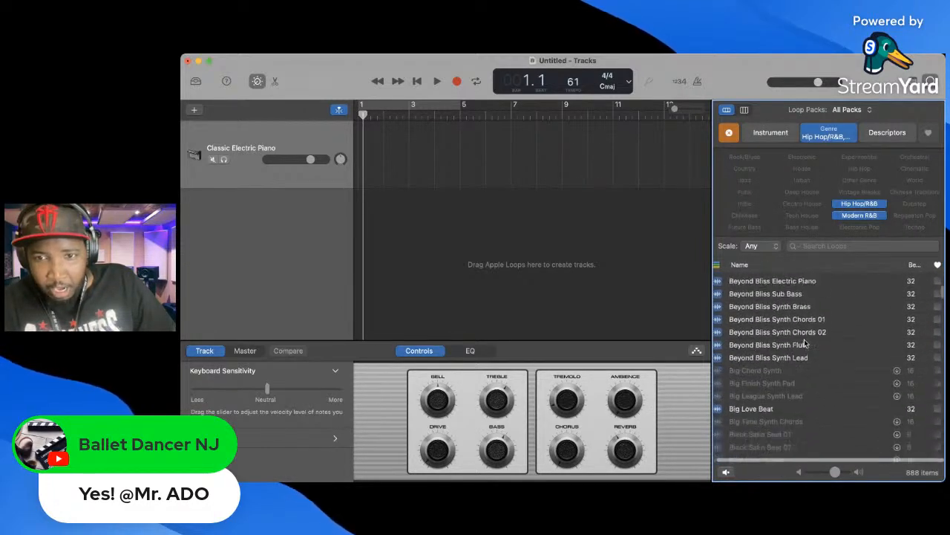
{"action": "scroll", "coordinate": [804, 340], "scroll_direction": "down", "scroll_amount": 20}
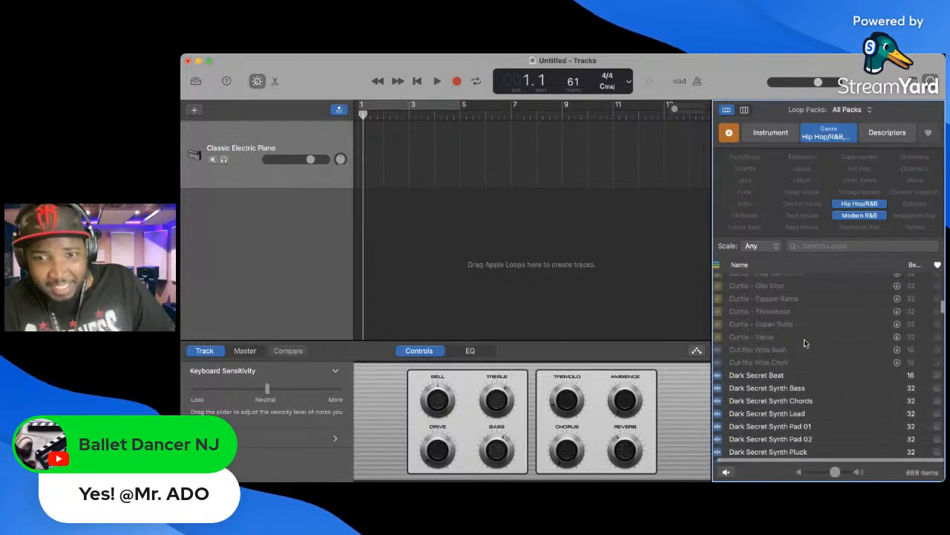
{"action": "scroll", "coordinate": [806, 343], "scroll_direction": "down", "scroll_amount": 1}
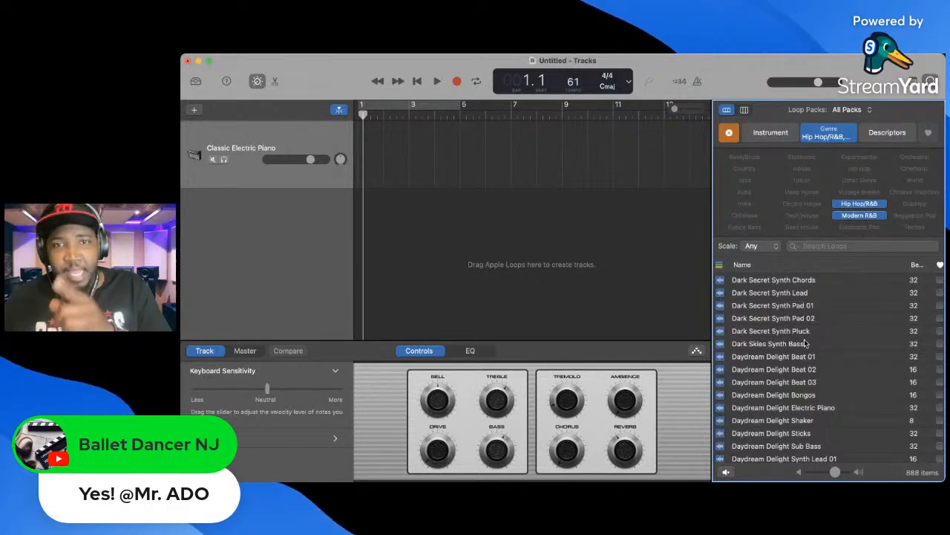
{"action": "scroll", "coordinate": [805, 342], "scroll_direction": "up", "scroll_amount": 10}
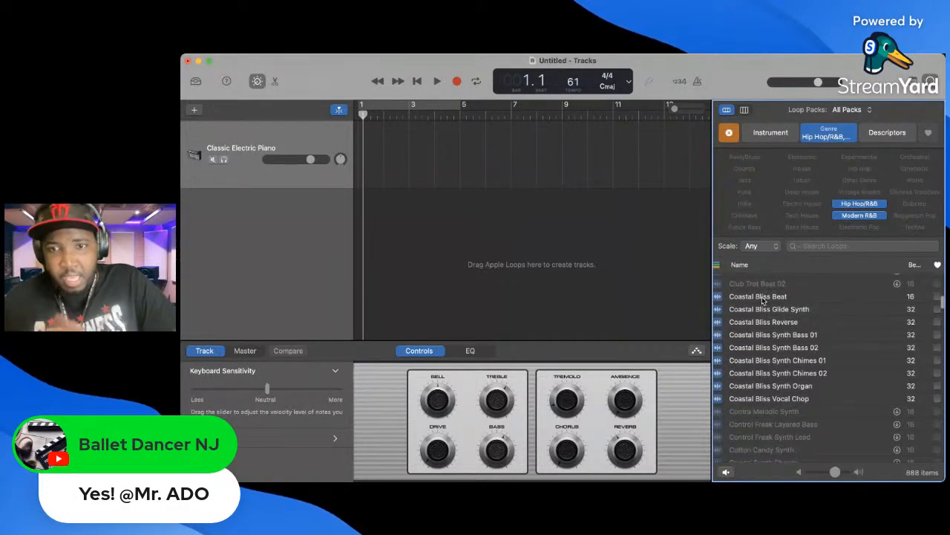
{"action": "left_click", "coordinate": [763, 300]}
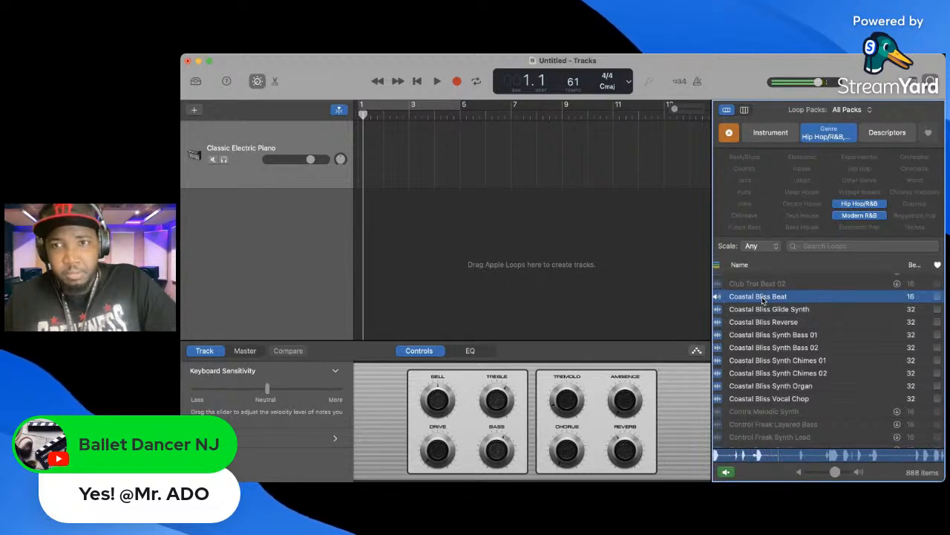
{"action": "key", "text": "space"}
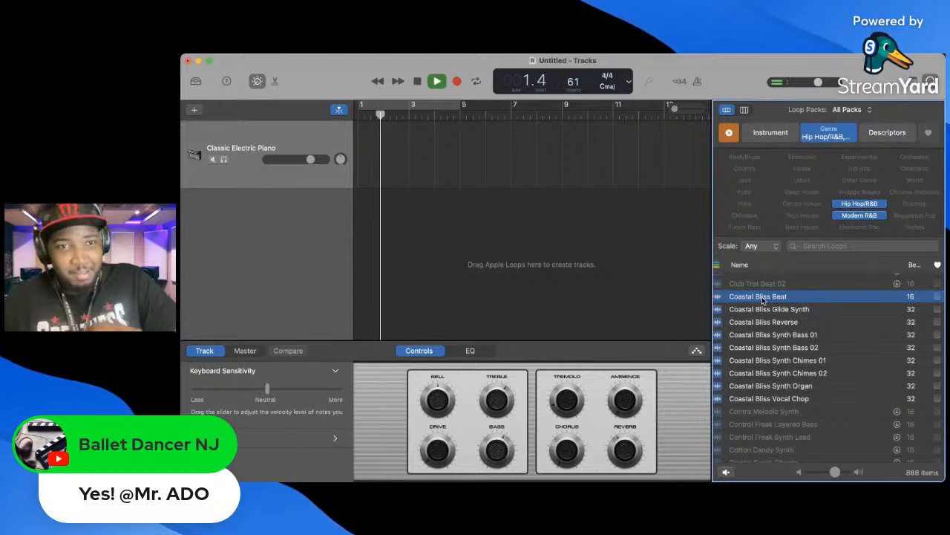
{"action": "key", "text": "space"}
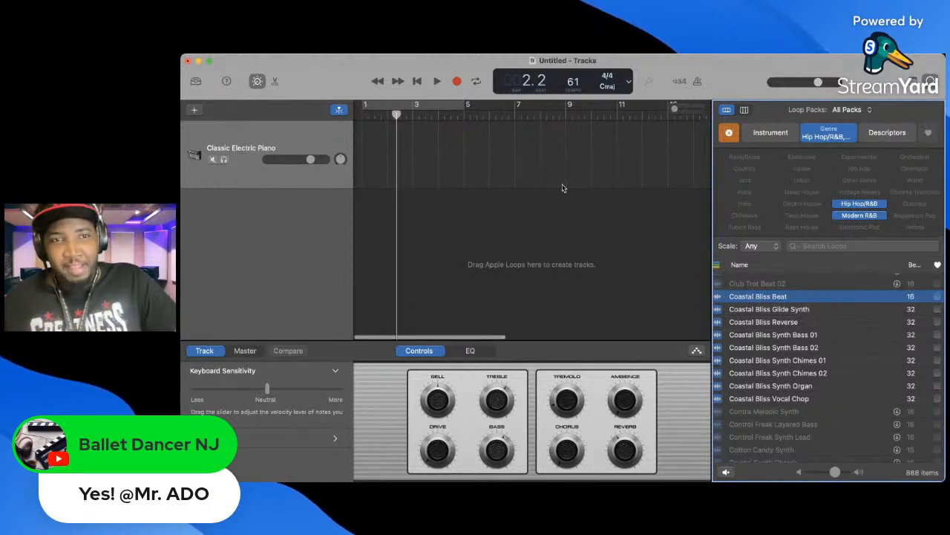
- Add the Coastal Bliss Beat loop at bar 1 on a new track below the electric piano
{"action": "key", "text": "Return"}
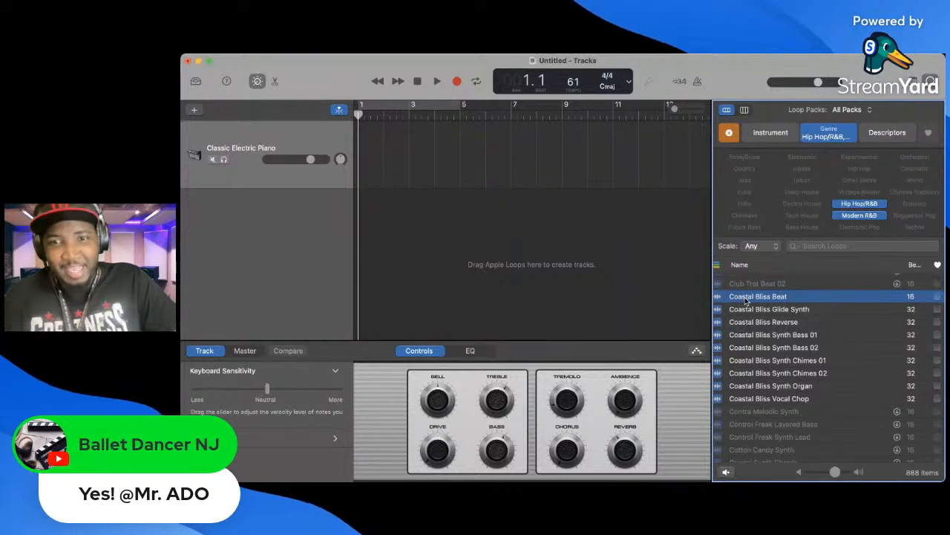
{"action": "left_click_drag", "start_coordinate": [739, 297], "coordinate": [365, 199]}
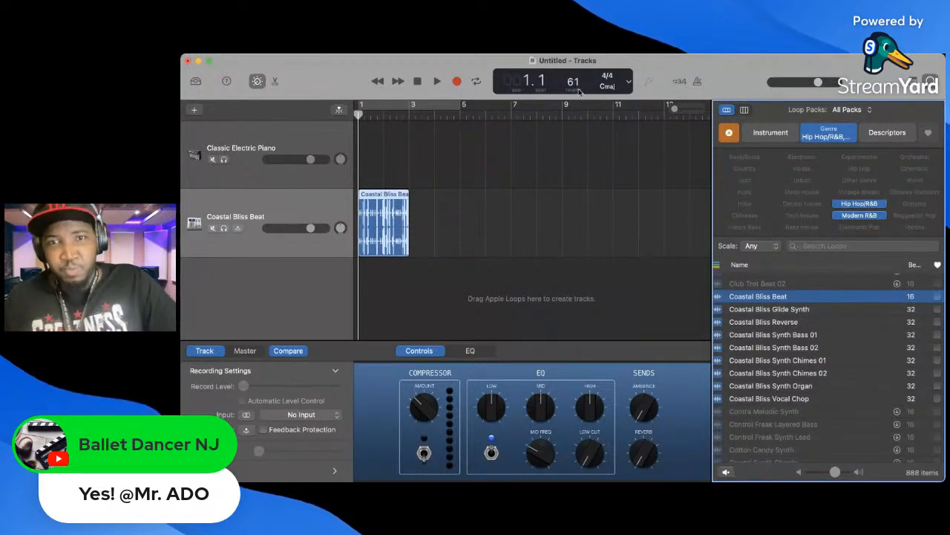
- Audition the Coastal Bliss Beat loop at a tempo of 90, and restore the project tempo to 61
{"action": "left_click_drag", "start_coordinate": [573, 83], "coordinate": [573, 63]}
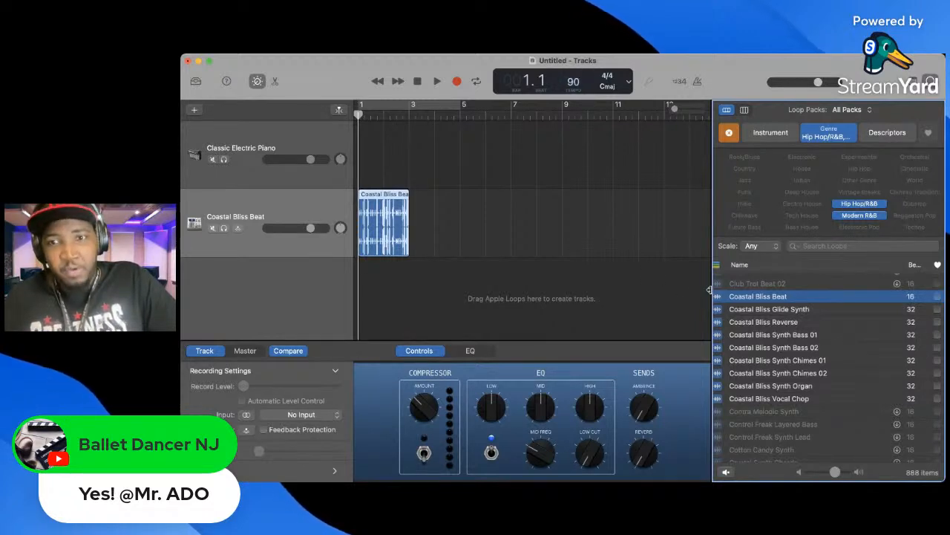
{"action": "left_click", "coordinate": [741, 301]}
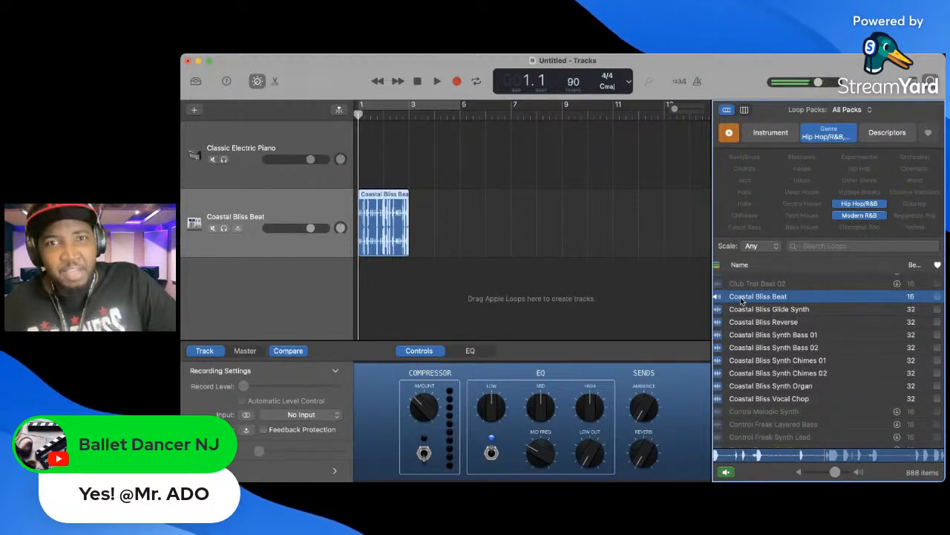
{"action": "key", "text": "space"}
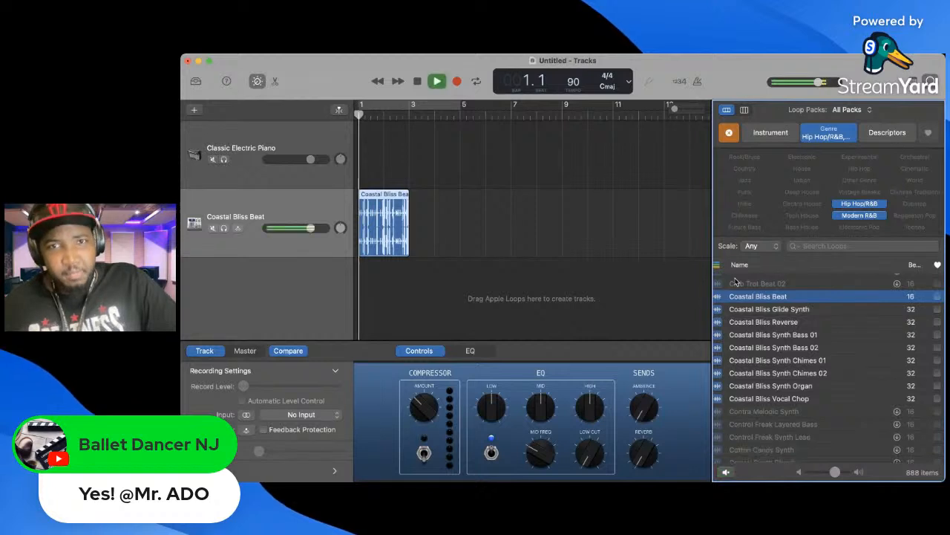
{"action": "key", "text": "space"}
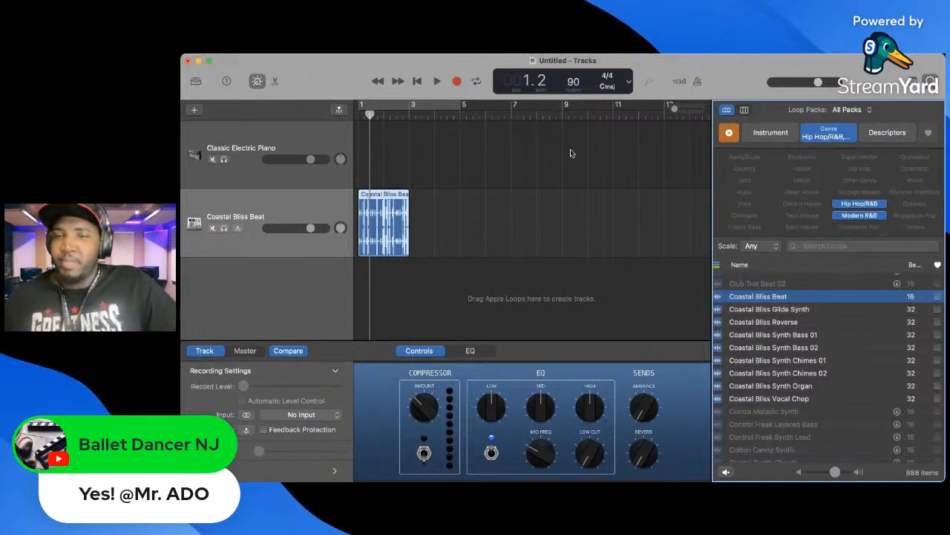
{"action": "left_click_drag", "start_coordinate": [578, 94], "coordinate": [589, 111]}
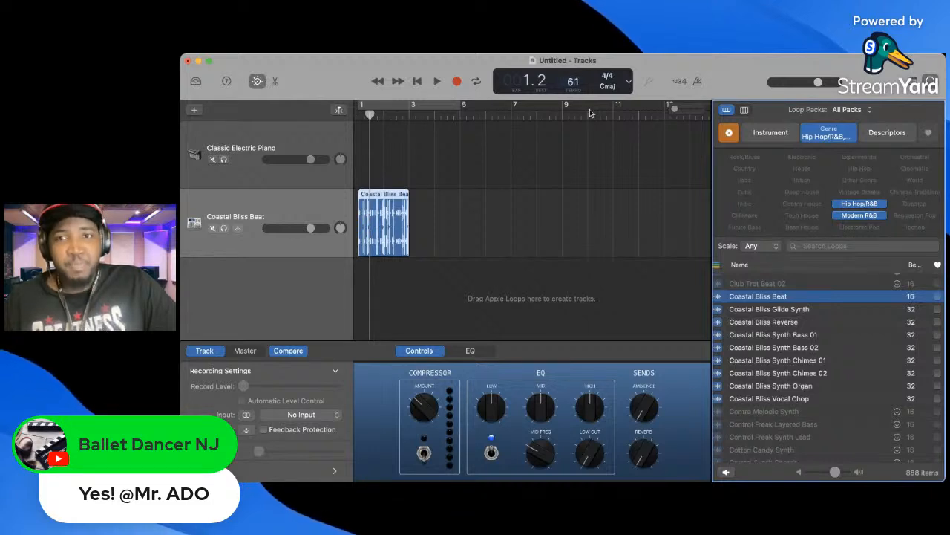
- Narrow the loop list to the All Drums instrument category and browse its beats
{"action": "left_click", "coordinate": [770, 134]}
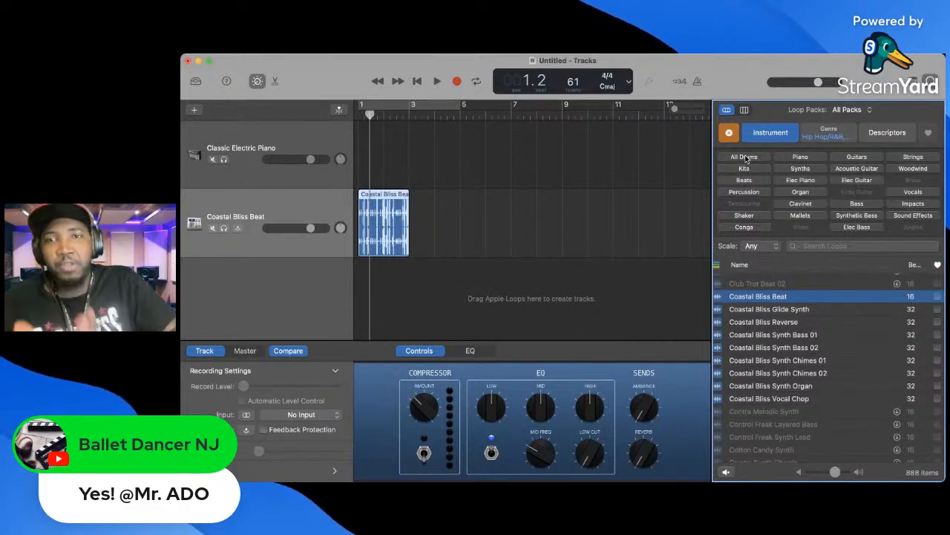
{"action": "left_click", "coordinate": [745, 156]}
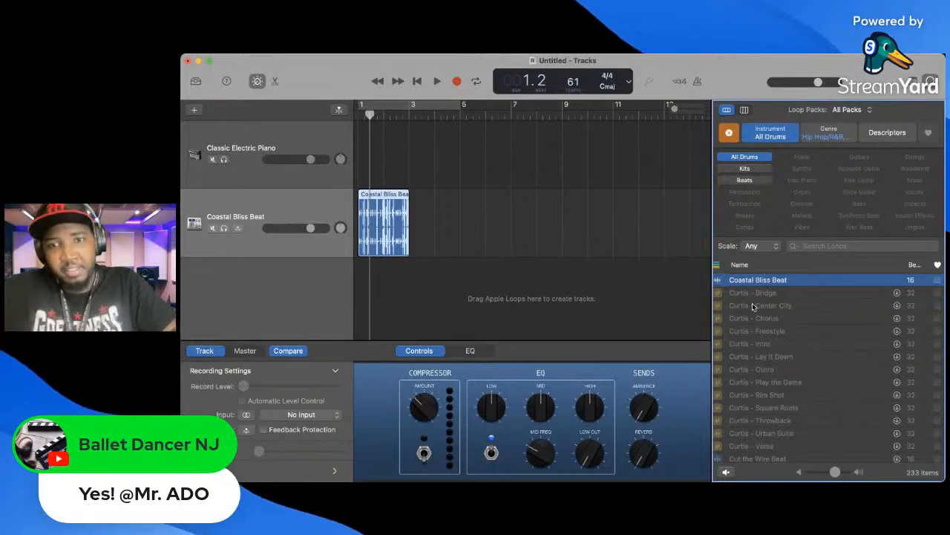
{"action": "scroll", "coordinate": [752, 303], "scroll_direction": "down", "scroll_amount": 5}
{"action": "scroll", "coordinate": [754, 306], "scroll_direction": "up", "scroll_amount": 5}
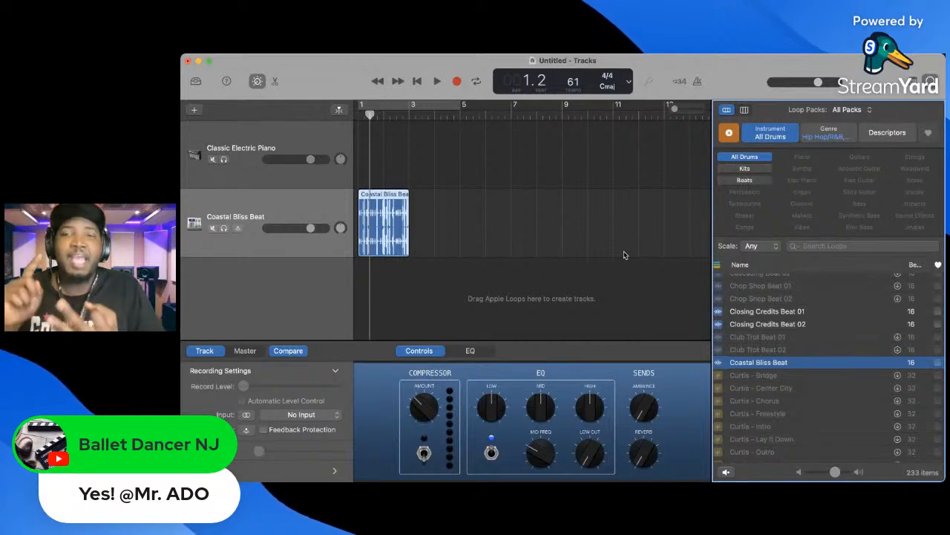
- Play the beat from bar 1, and extend the Coastal Bliss Beat region to two repetitions, ending at bar 5
{"action": "key", "text": "Return"}
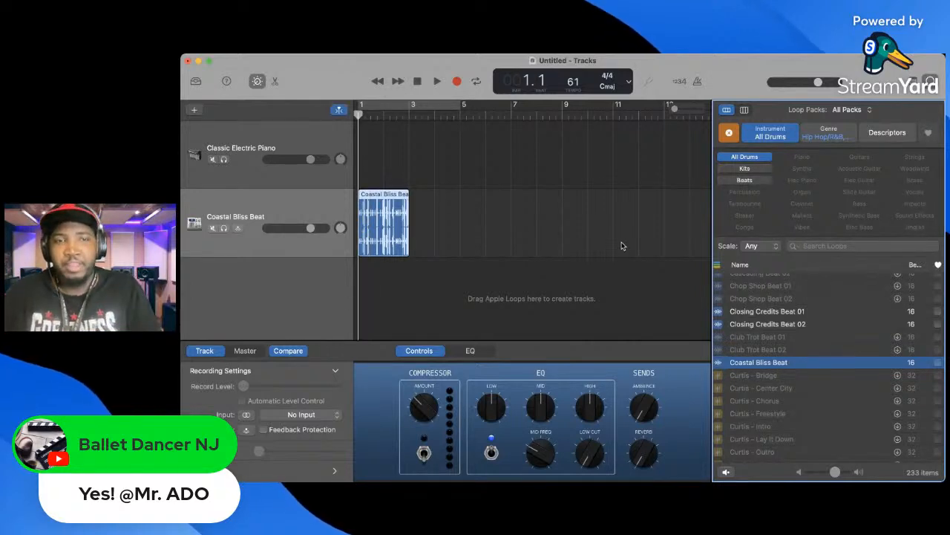
{"action": "key", "text": "space"}
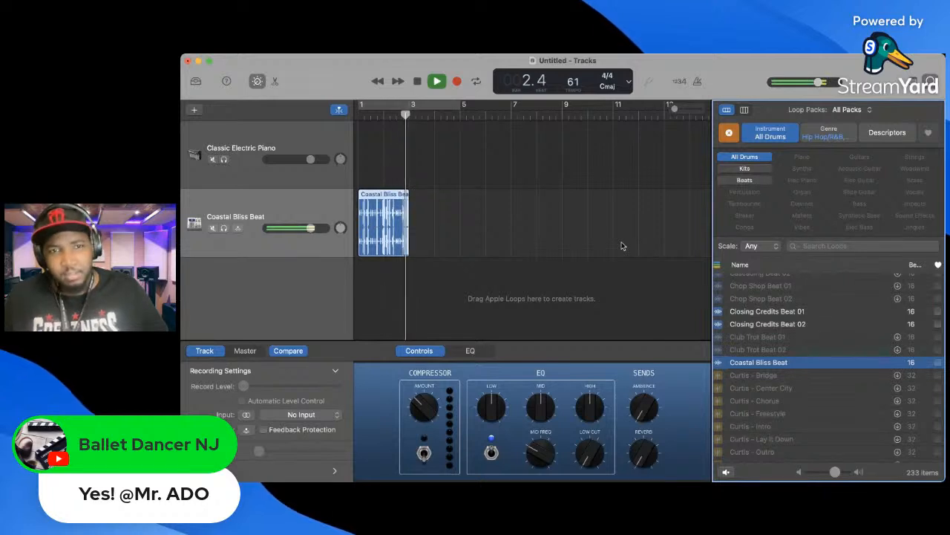
{"action": "key", "text": "space"}
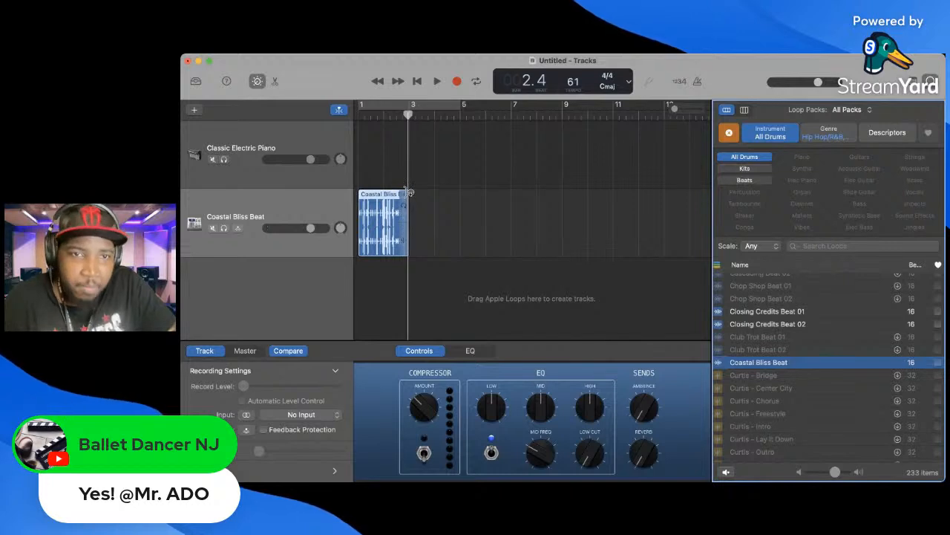
{"action": "left_click_drag", "start_coordinate": [405, 193], "coordinate": [457, 181]}
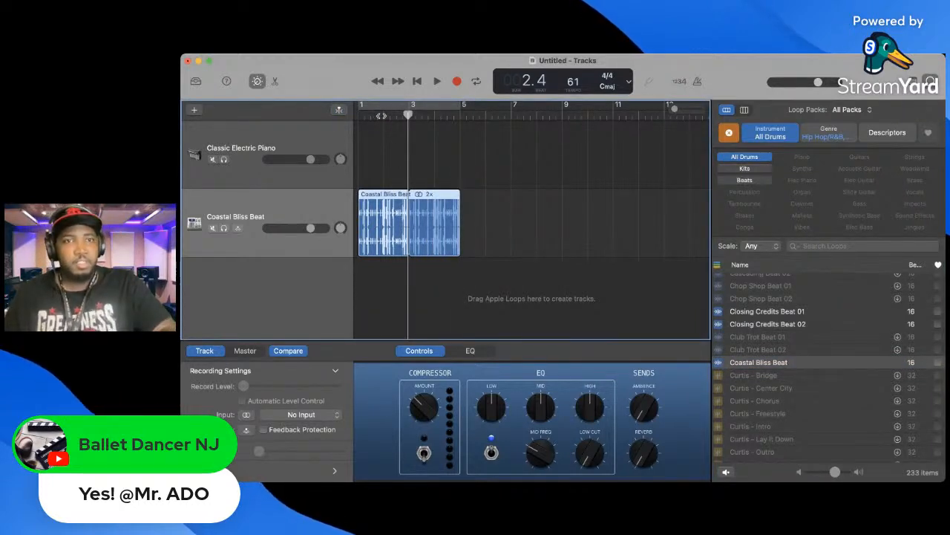
{"action": "left_click", "coordinate": [382, 115]}
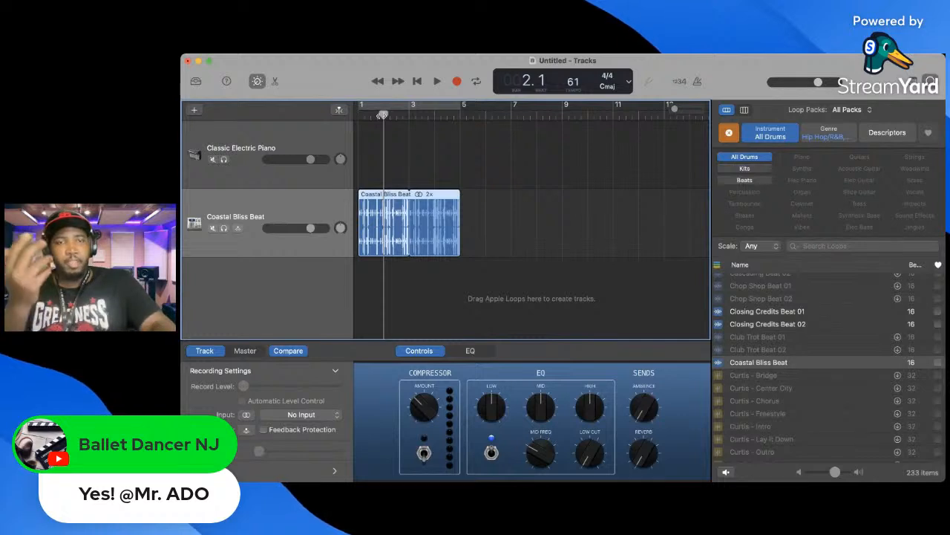
- Play the Coastal Bliss Beat region through to bar 5 and return the playhead to bar 1
{"action": "key", "text": "space"}
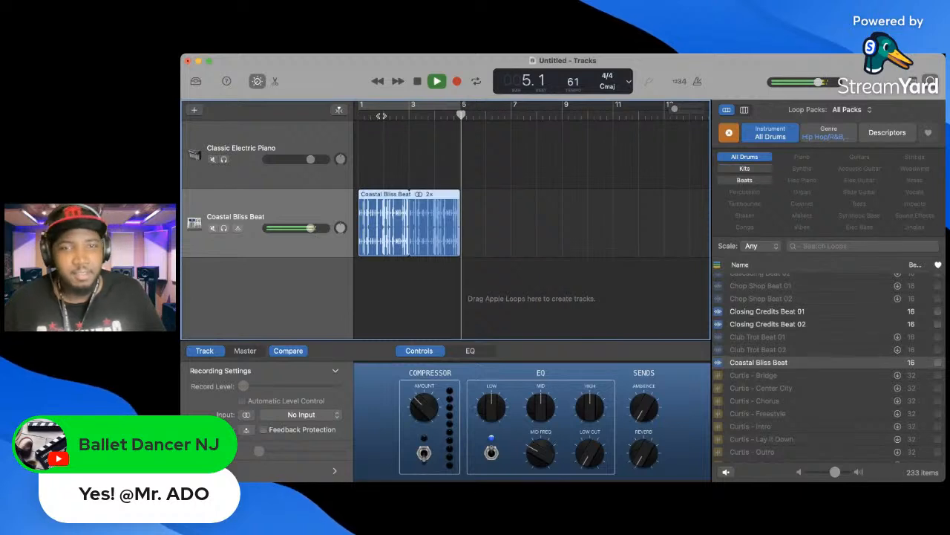
{"action": "key", "text": "space"}
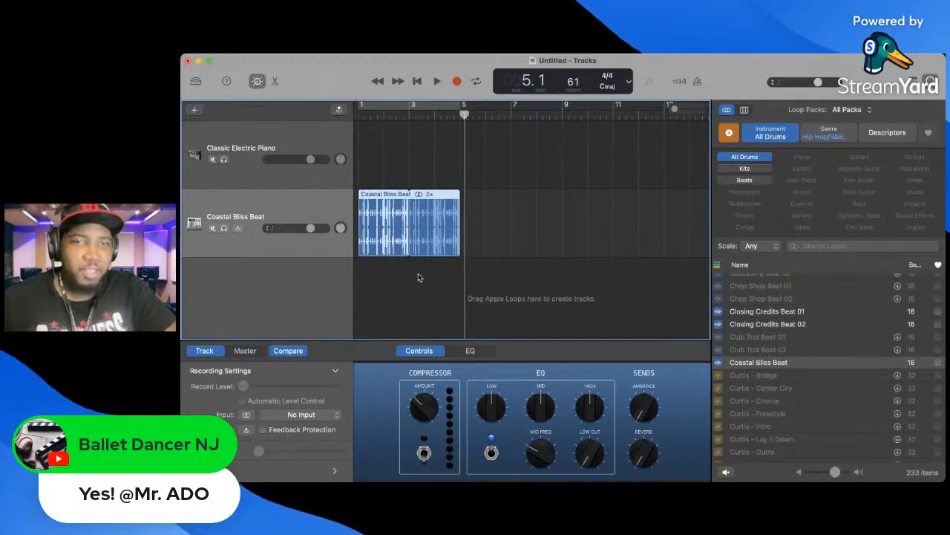
{"action": "key", "text": "Return"}
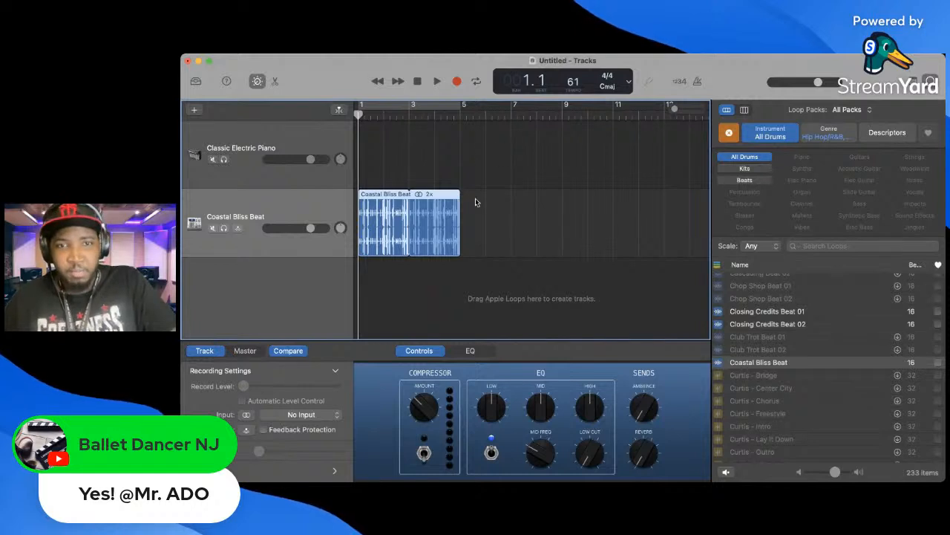
- Check the Classic Electric Piano's track controls and the master controls, and reselect the Coastal Bliss Beat track
{"action": "left_click", "coordinate": [275, 137]}
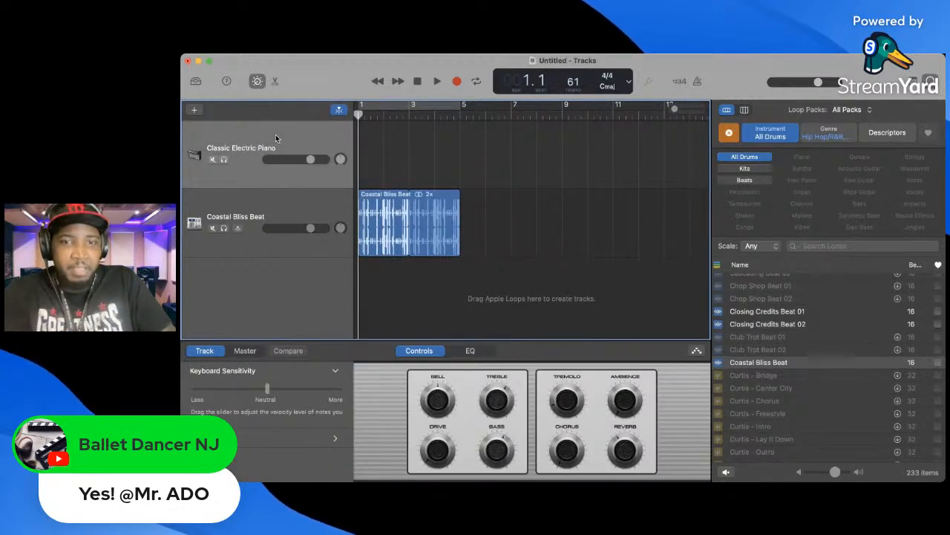
{"action": "left_click", "coordinate": [245, 353]}
{"action": "left_click", "coordinate": [245, 351]}
{"action": "left_click", "coordinate": [204, 351]}
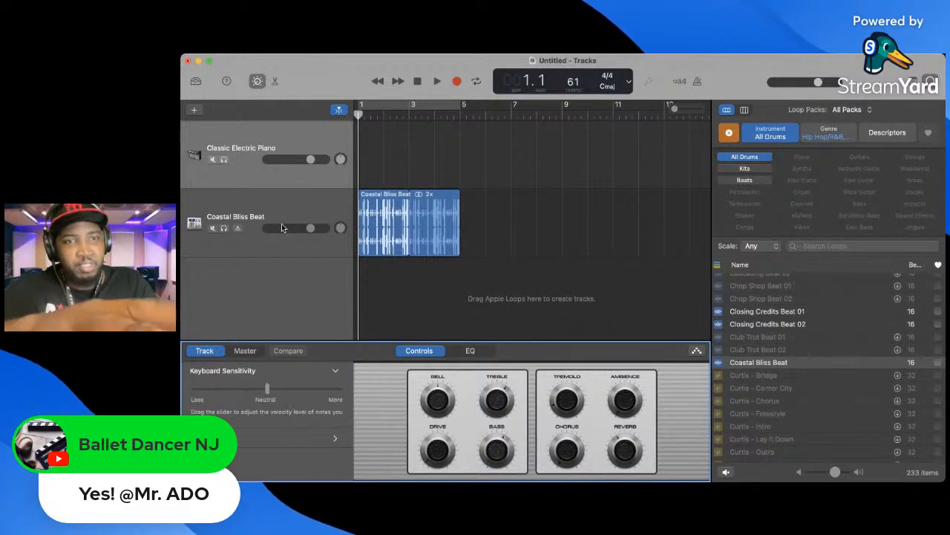
{"action": "left_click", "coordinate": [274, 247]}
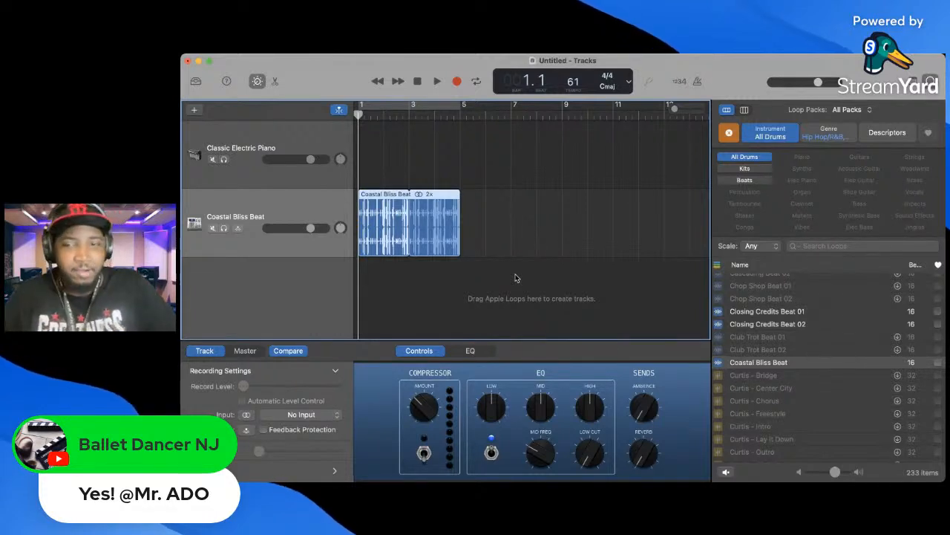
{"action": "key", "text": "super+Tab"}
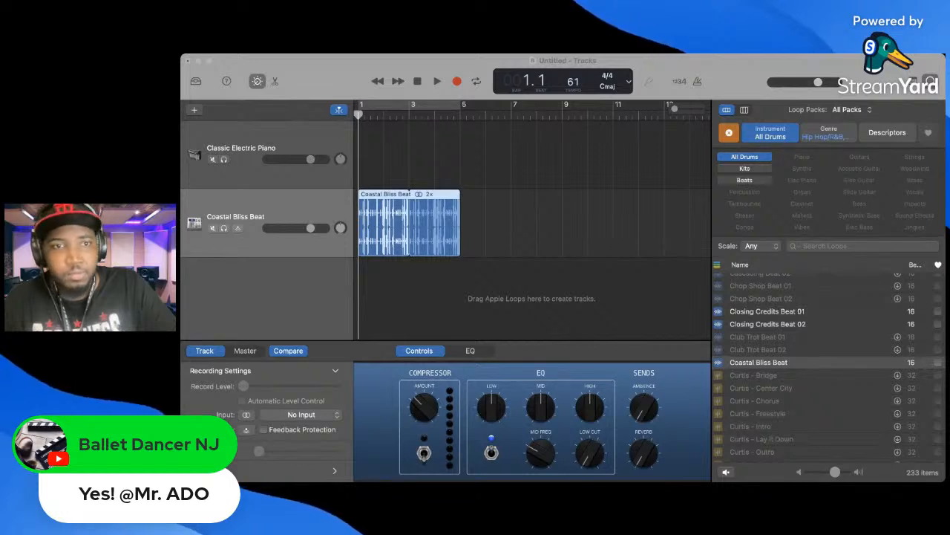
{"action": "left_click", "coordinate": [238, 277]}
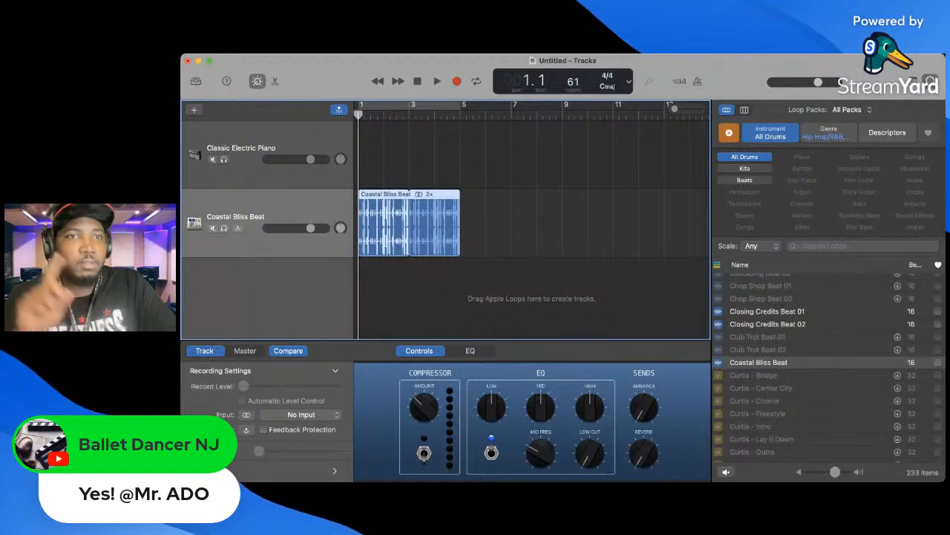
{"action": "left_click", "coordinate": [176, 68]}
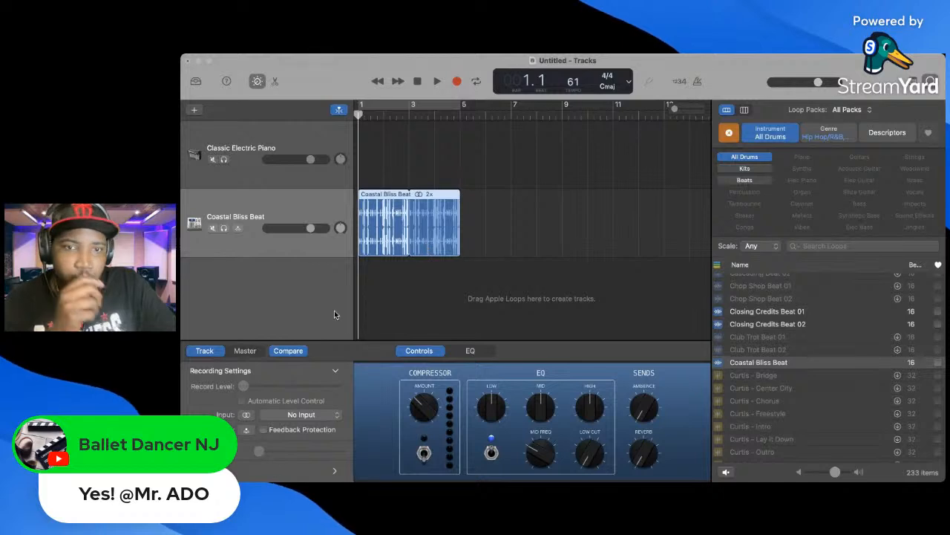
{"action": "left_click", "coordinate": [280, 307]}
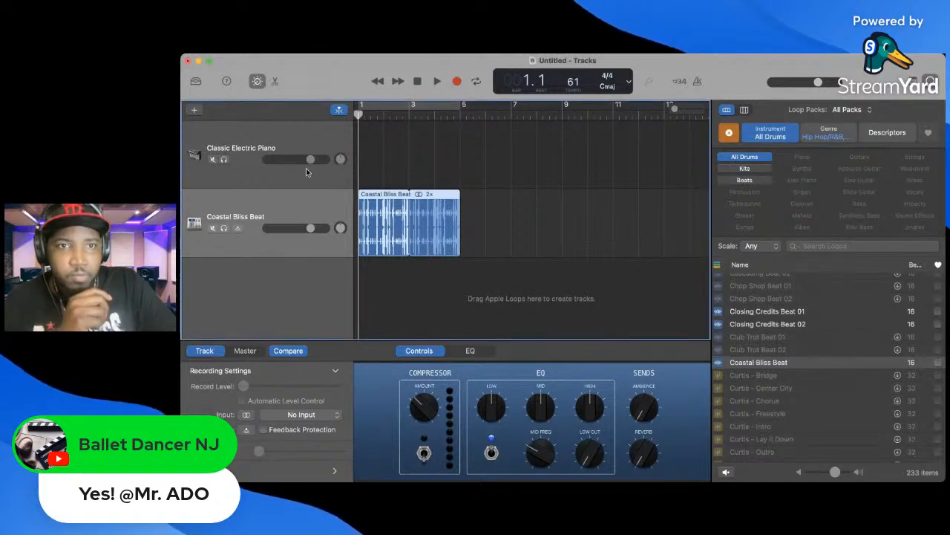
- Listen to both repetitions of the beat from bar 1 once more and stop playback just past bar 5
{"action": "key", "text": "space"}
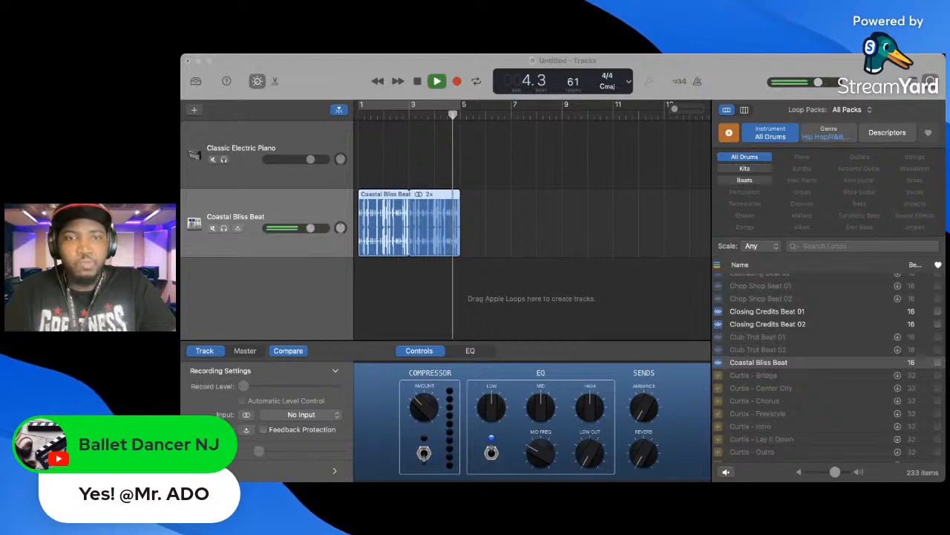
{"action": "left_click", "coordinate": [230, 277]}
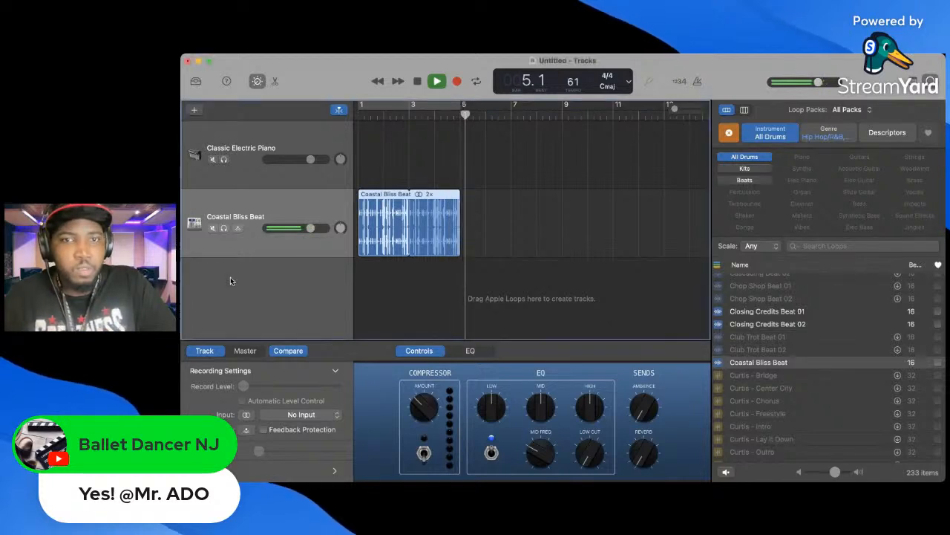
{"action": "key", "text": "space"}
{"action": "left_click", "coordinate": [245, 490]}
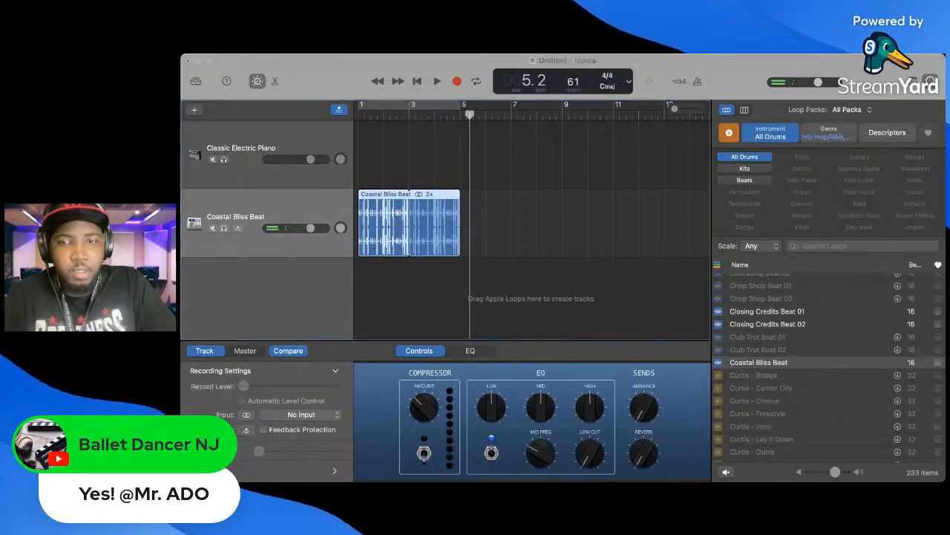
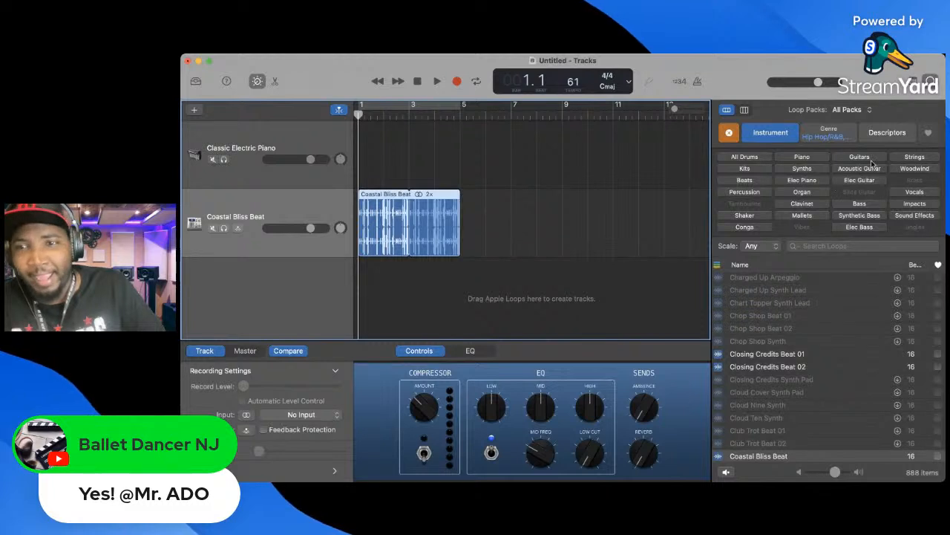
- Filter the loop list to the Strings instrument category and audition Breathless Harp together with the beat
{"action": "left_click", "coordinate": [916, 157]}
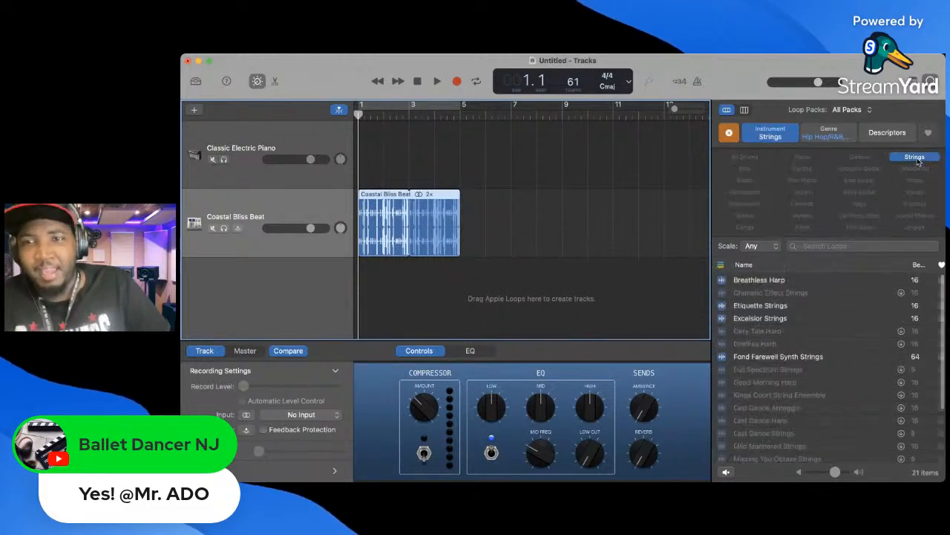
{"action": "scroll", "coordinate": [822, 310], "scroll_direction": "down", "scroll_amount": 3}
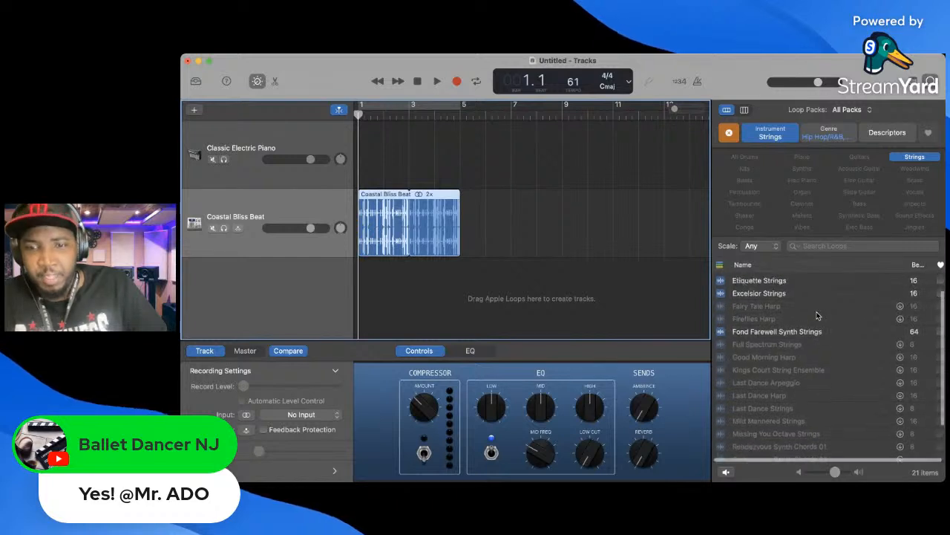
{"action": "scroll", "coordinate": [816, 317], "scroll_direction": "up", "scroll_amount": 3}
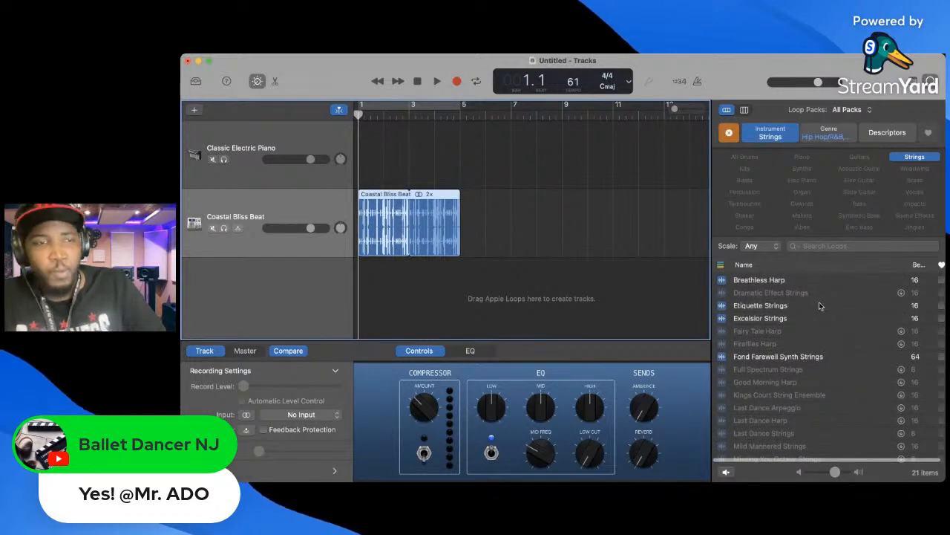
{"action": "left_click", "coordinate": [757, 281]}
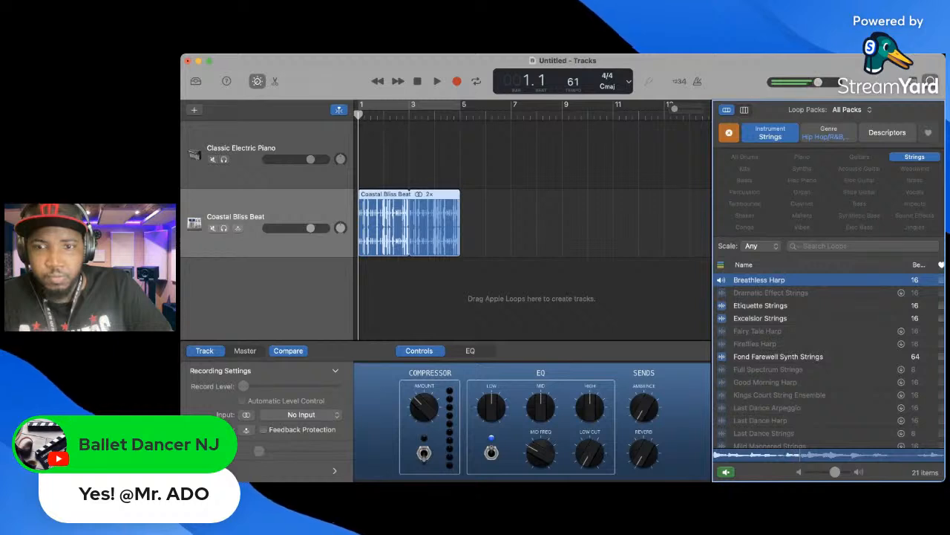
{"action": "key", "text": "space"}
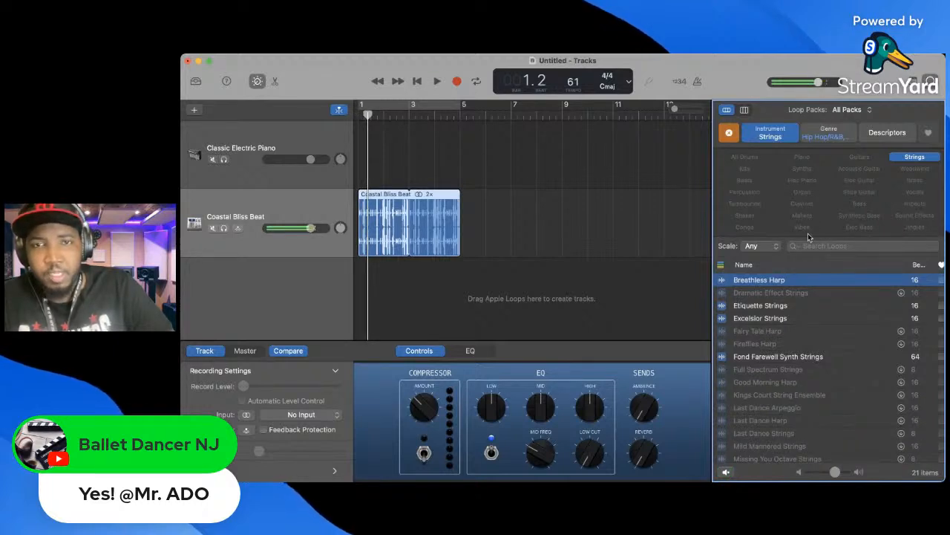
{"action": "key", "text": "space"}
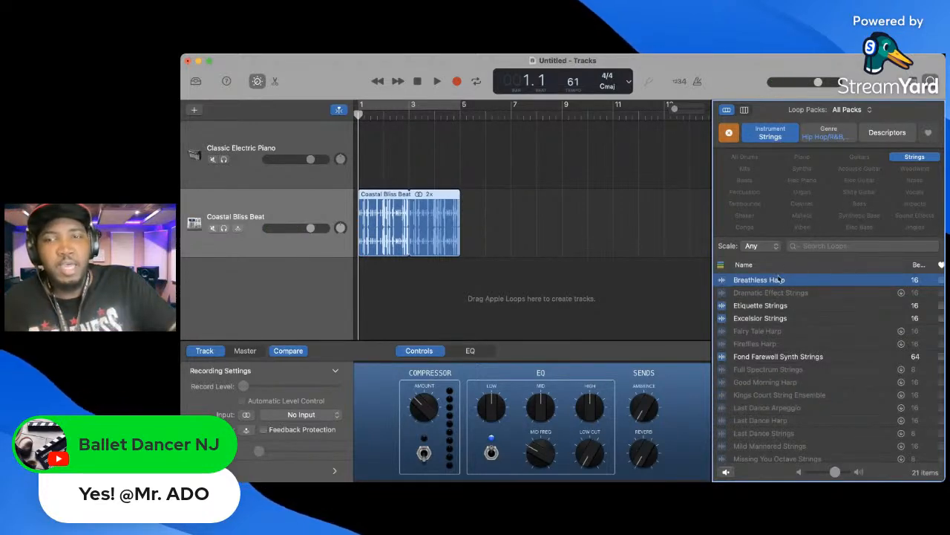
- Add the Breathless Harp loop on a new track below the beat, align it to bar 1, and play both together
{"action": "left_click_drag", "start_coordinate": [772, 280], "coordinate": [448, 304]}
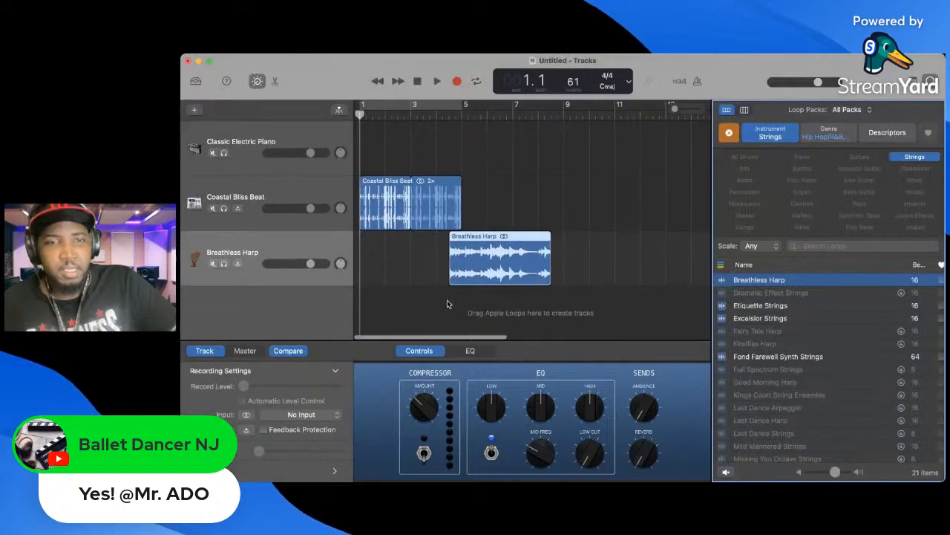
{"action": "left_click_drag", "start_coordinate": [496, 250], "coordinate": [379, 249]}
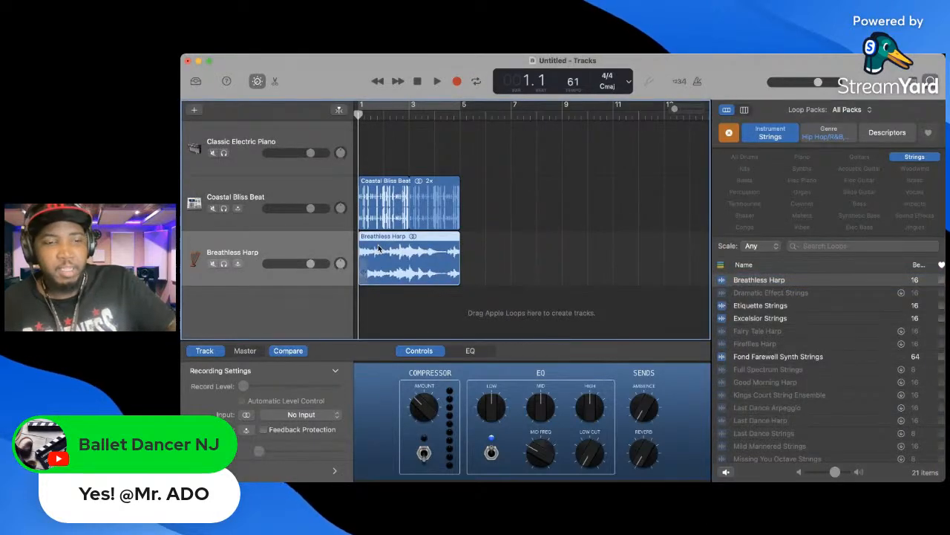
{"action": "key", "text": "space"}
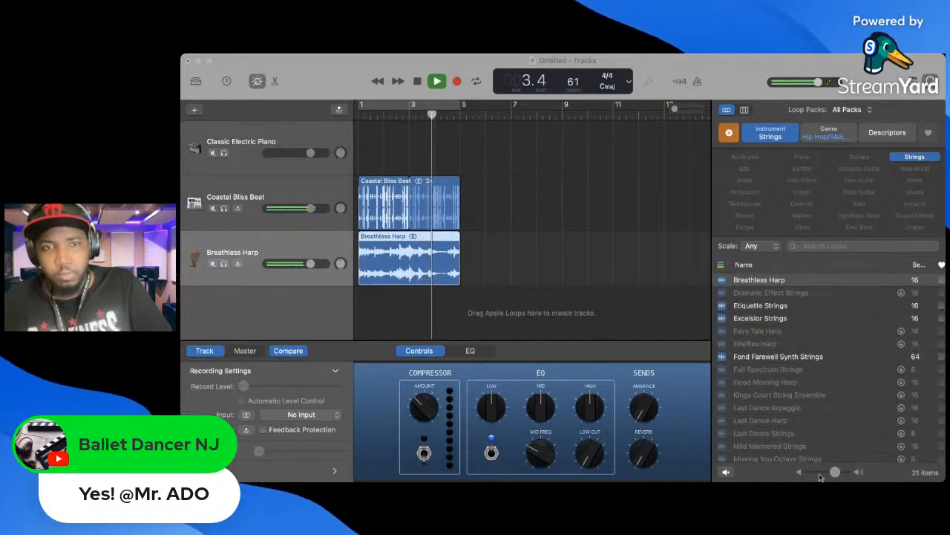
{"action": "left_click", "coordinate": [815, 67]}
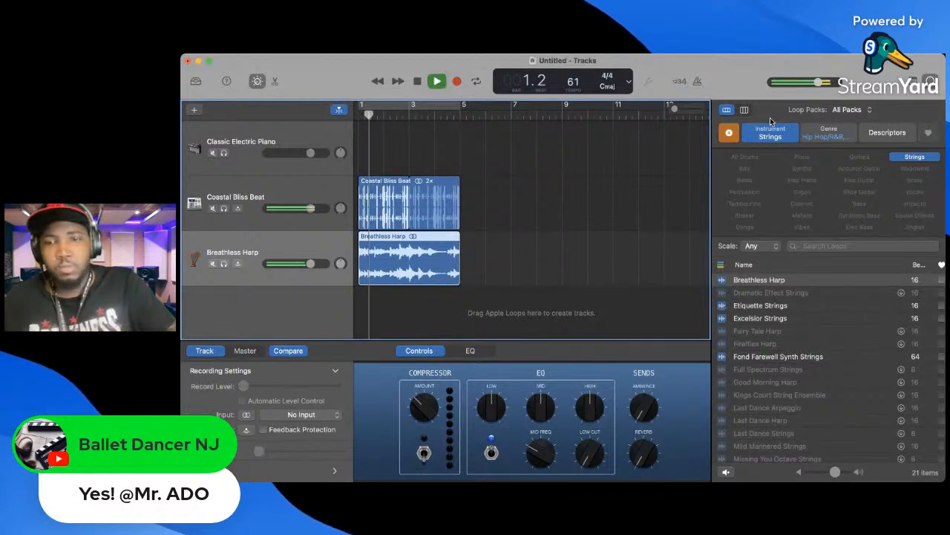
{"action": "key", "text": "space"}
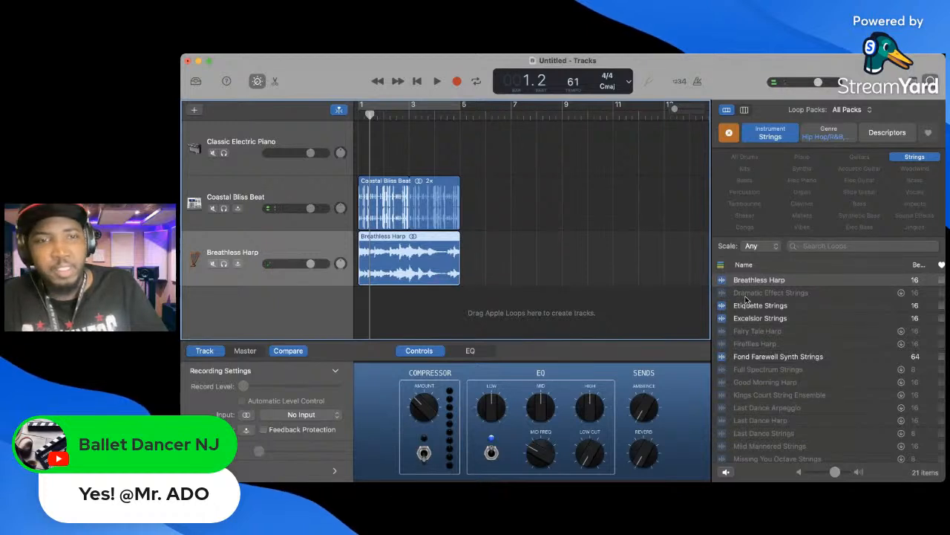
- Mute the Breathless Harp track and audition the Etiquette Strings loop against the beat
{"action": "left_click", "coordinate": [212, 262]}
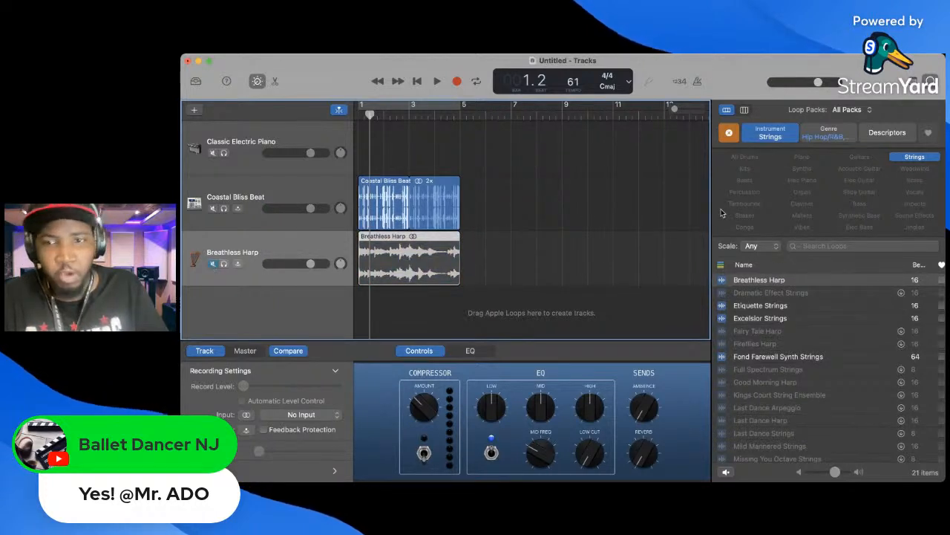
{"action": "left_click", "coordinate": [745, 309]}
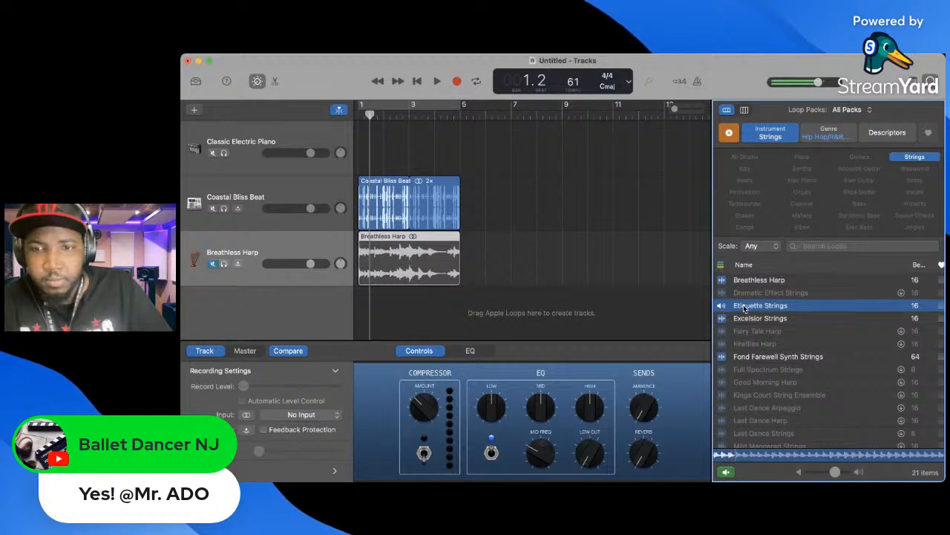
{"action": "key", "text": "space"}
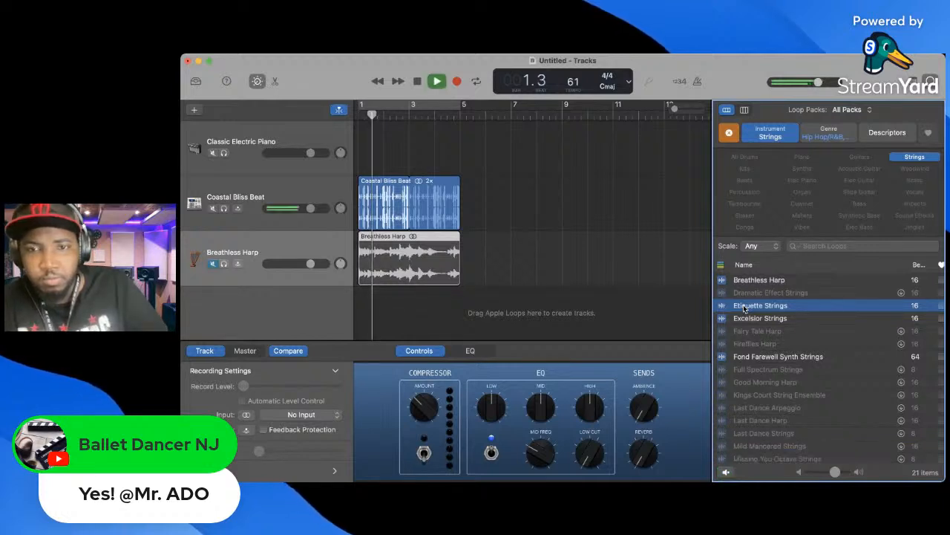
{"action": "key", "text": "space"}
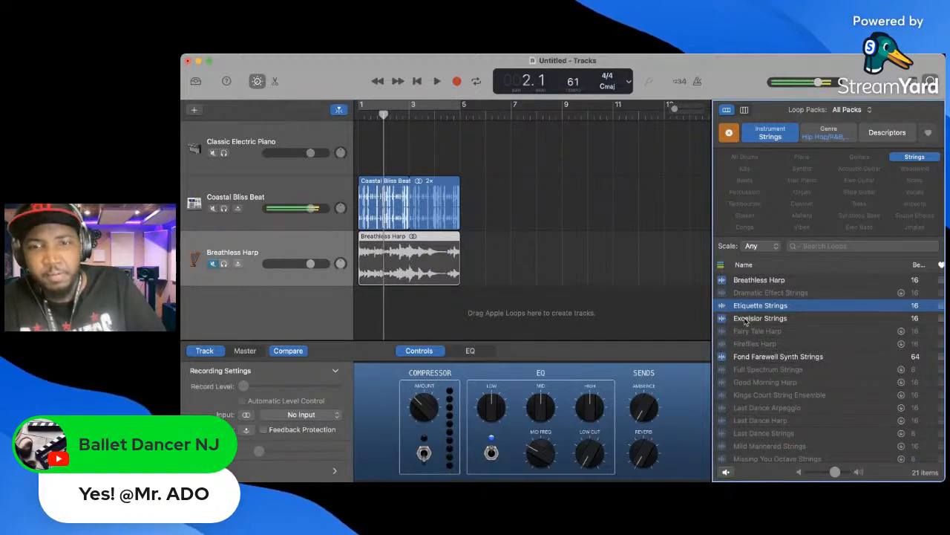
- Audition Excelsior Strings and Fond Farewell Synth Strings against the beat, and browse the remaining strings loops
{"action": "left_click", "coordinate": [746, 319]}
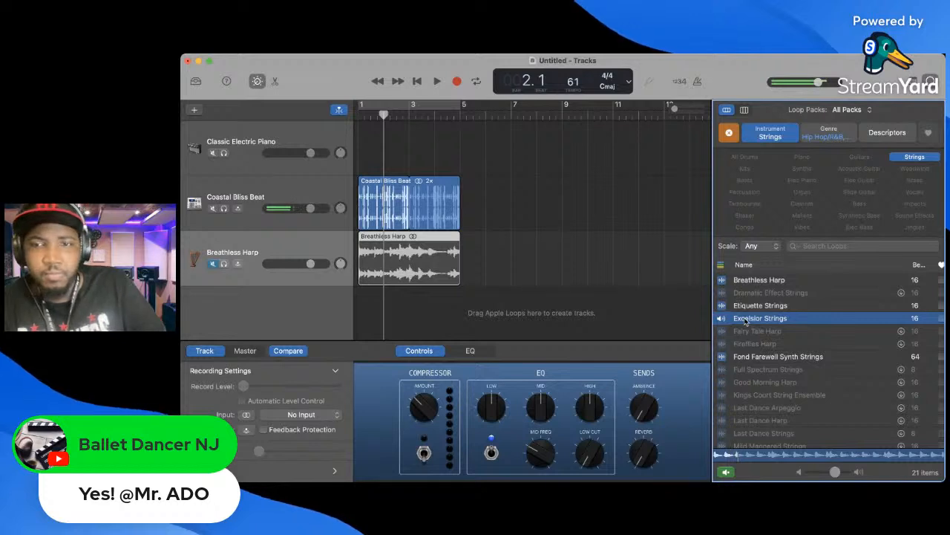
{"action": "key", "text": "space"}
{"action": "key", "text": "space"}
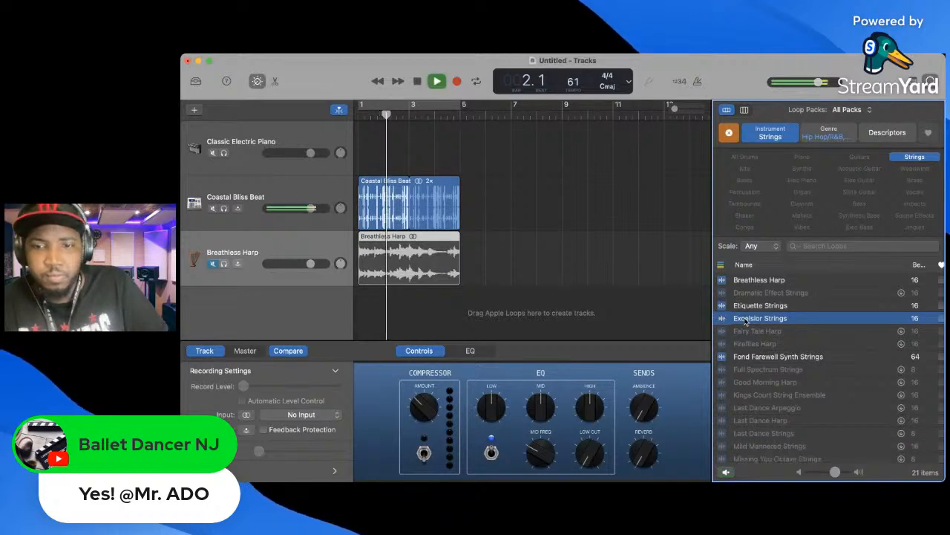
{"action": "left_click", "coordinate": [753, 355]}
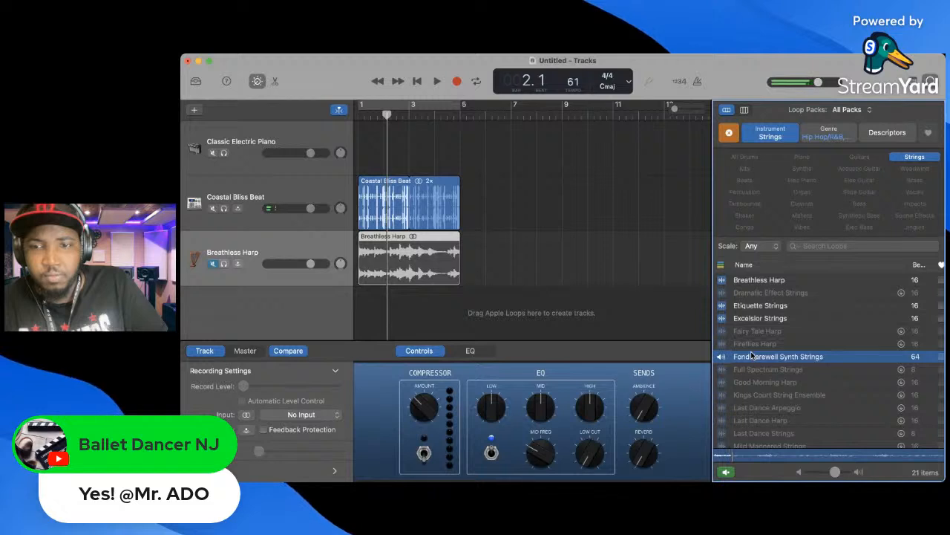
{"action": "key", "text": "space"}
{"action": "key", "text": "space"}
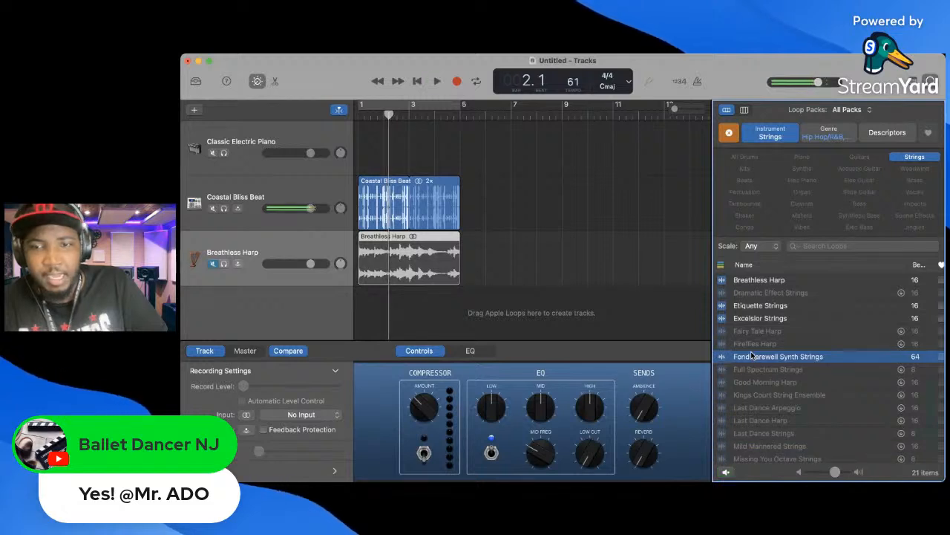
{"action": "scroll", "coordinate": [761, 379], "scroll_direction": "down", "scroll_amount": 4}
{"action": "scroll", "coordinate": [761, 379], "scroll_direction": "up", "scroll_amount": 5}
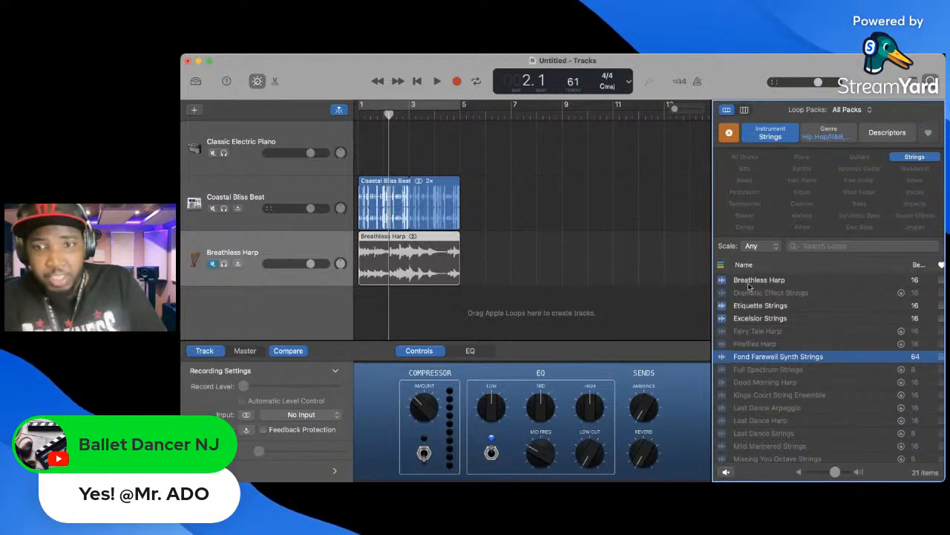
{"action": "scroll", "coordinate": [764, 343], "scroll_direction": "down", "scroll_amount": 3}
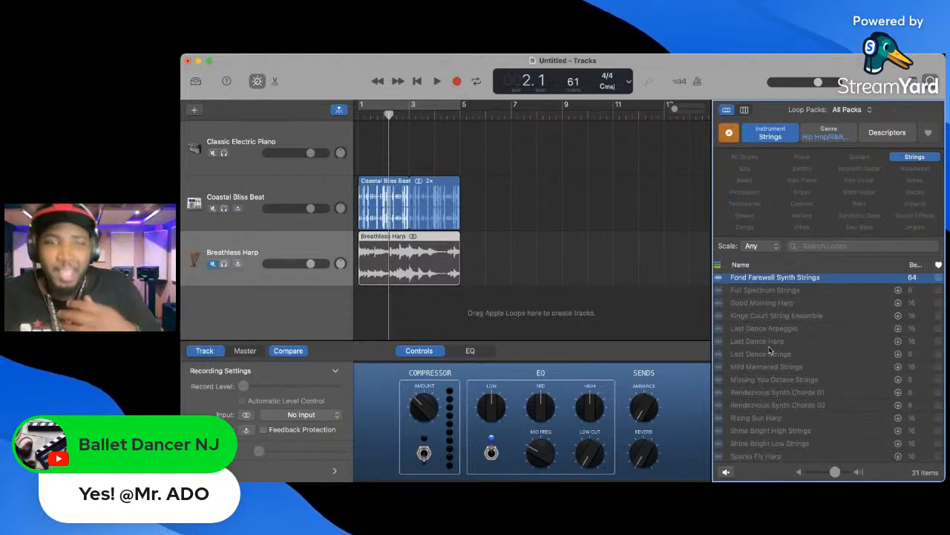
- Unmute the Breathless Harp track and play it with the Coastal Bliss Beat from bar 1
{"action": "left_click", "coordinate": [220, 269]}
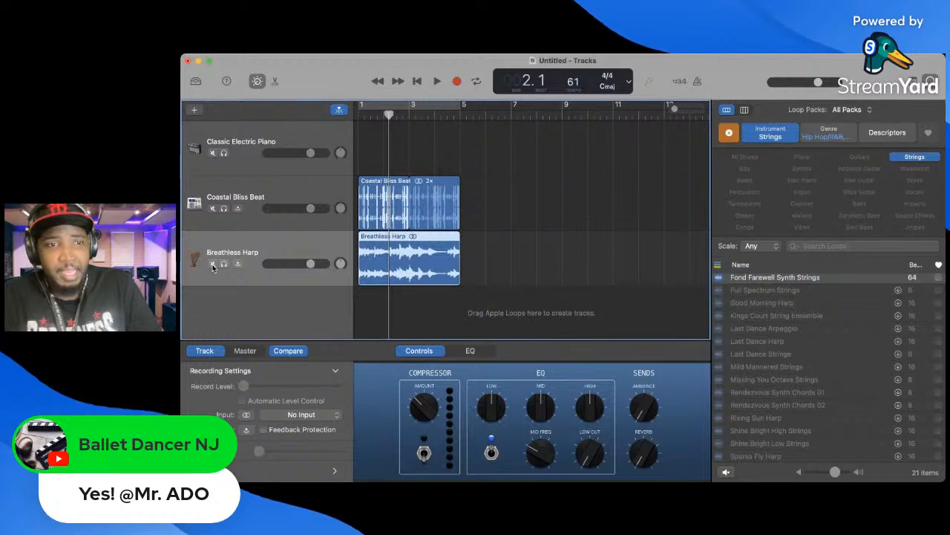
{"action": "scroll", "coordinate": [764, 332], "scroll_direction": "up", "scroll_amount": 3}
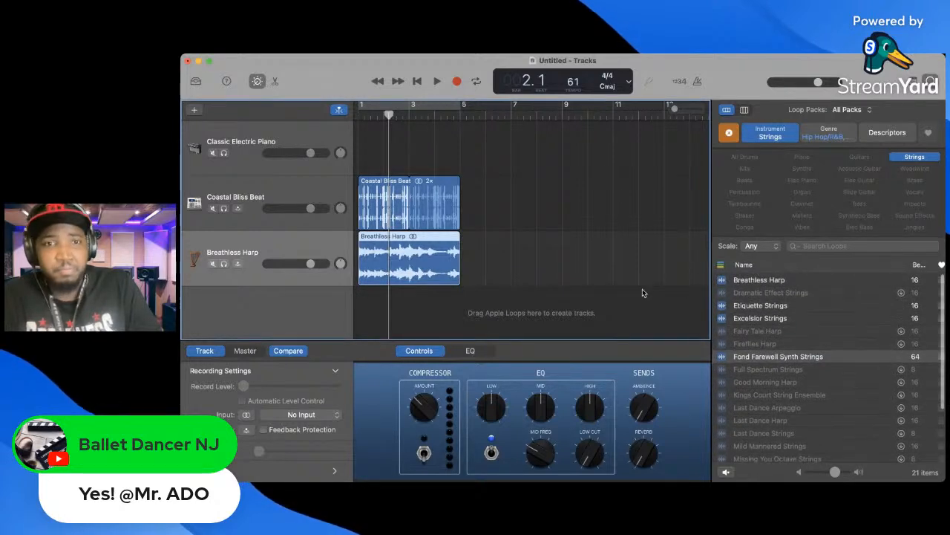
{"action": "key", "text": "Return"}
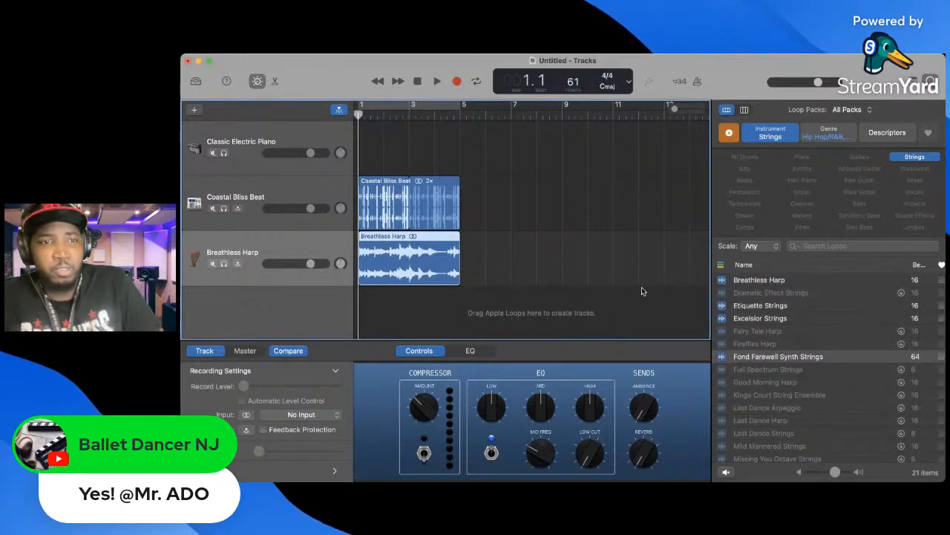
{"action": "key", "text": "space"}
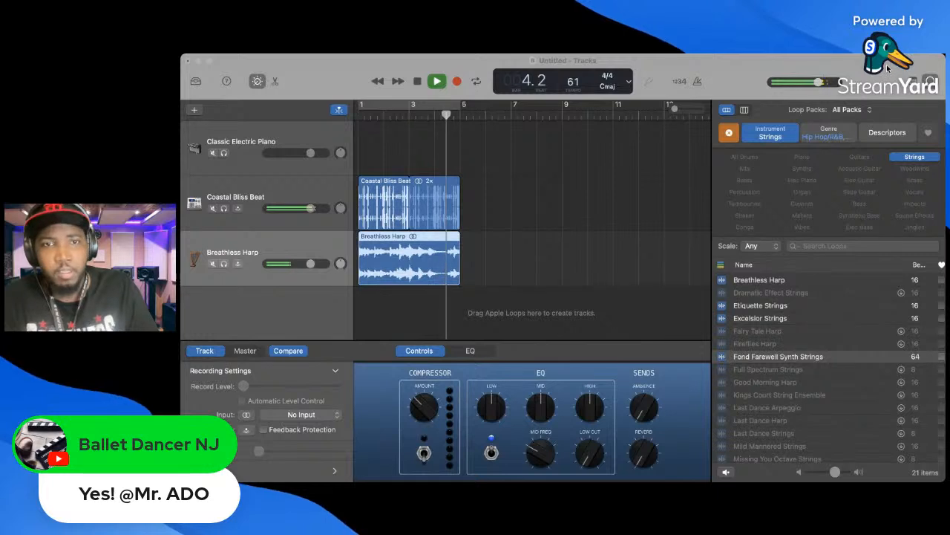
{"action": "left_click", "coordinate": [793, 120]}
{"action": "key", "text": "space"}
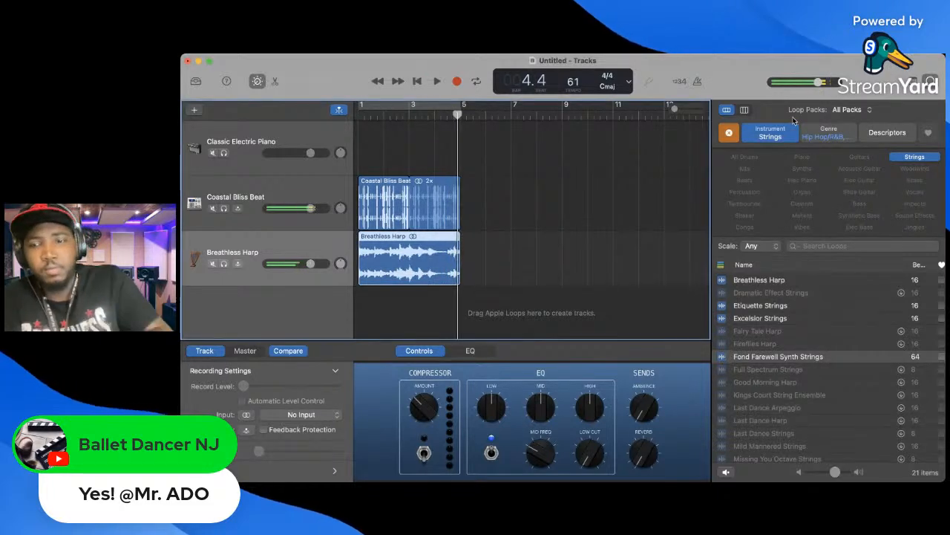
{"action": "key", "text": "Return"}
{"action": "key", "text": "space"}
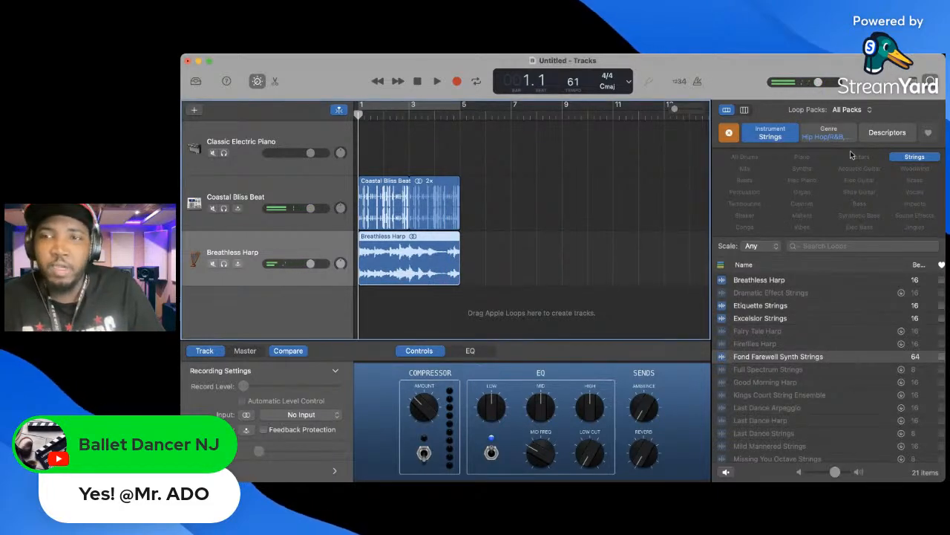
- Switch the loop instrument filter from Strings to Piano and audition Afternoon Dreaming Watery Piano and Breathless Piano
{"action": "left_click", "coordinate": [915, 157]}
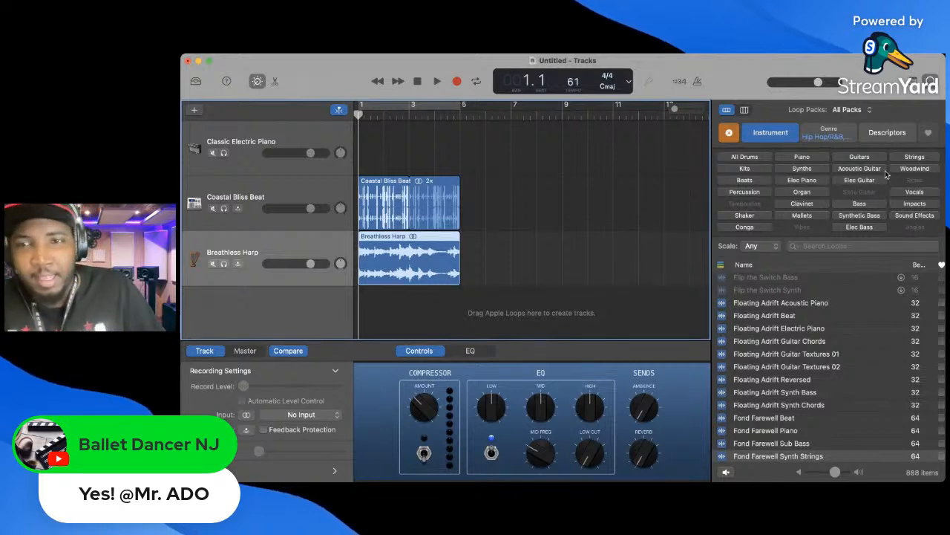
{"action": "left_click", "coordinate": [808, 158]}
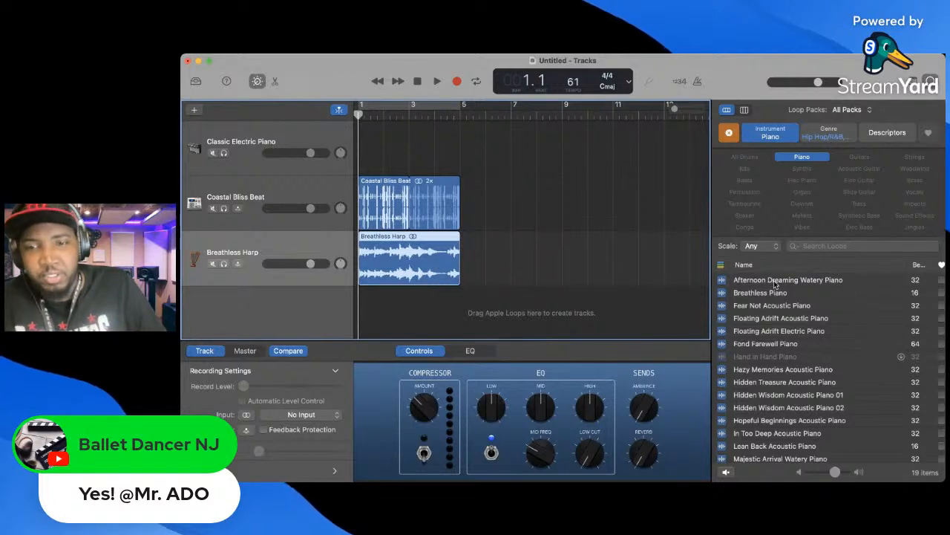
{"action": "left_click", "coordinate": [774, 282]}
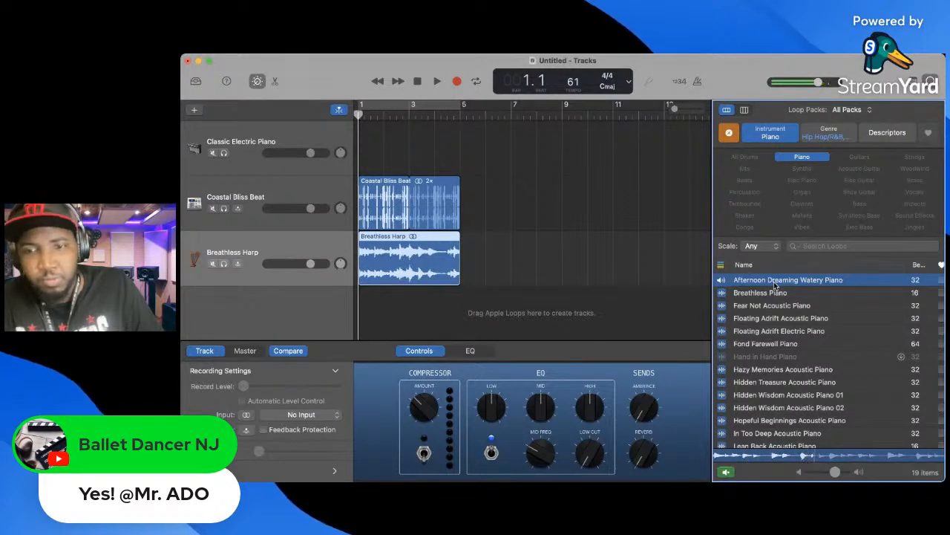
{"action": "left_click", "coordinate": [774, 285]}
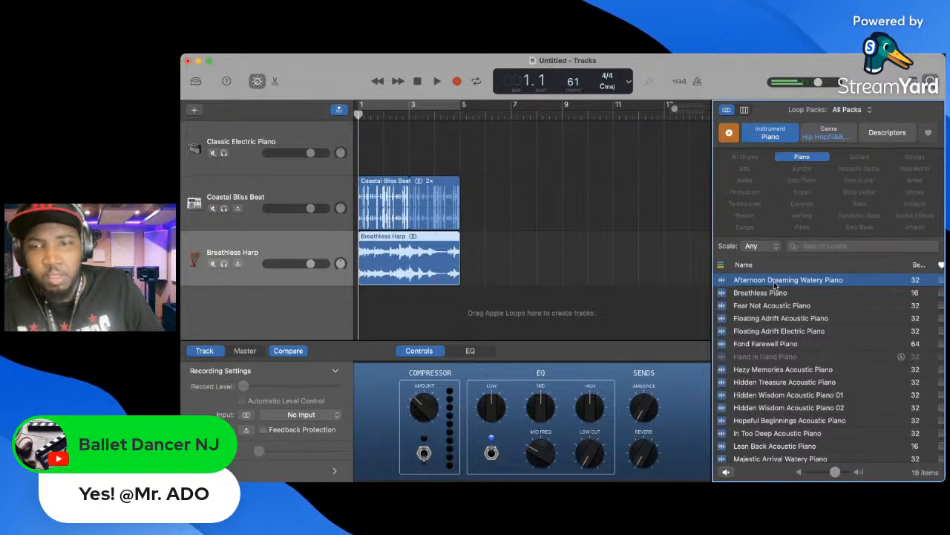
{"action": "left_click", "coordinate": [769, 294]}
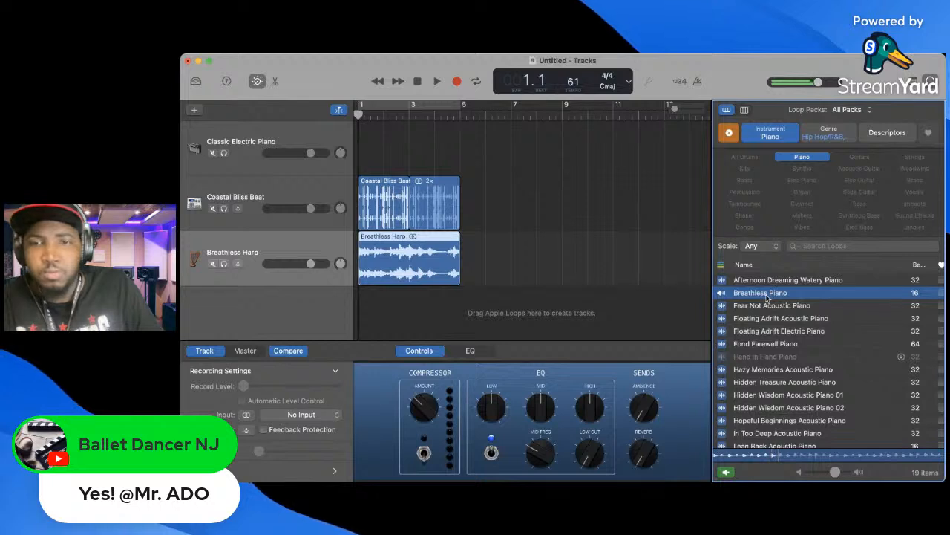
{"action": "left_click", "coordinate": [767, 296]}
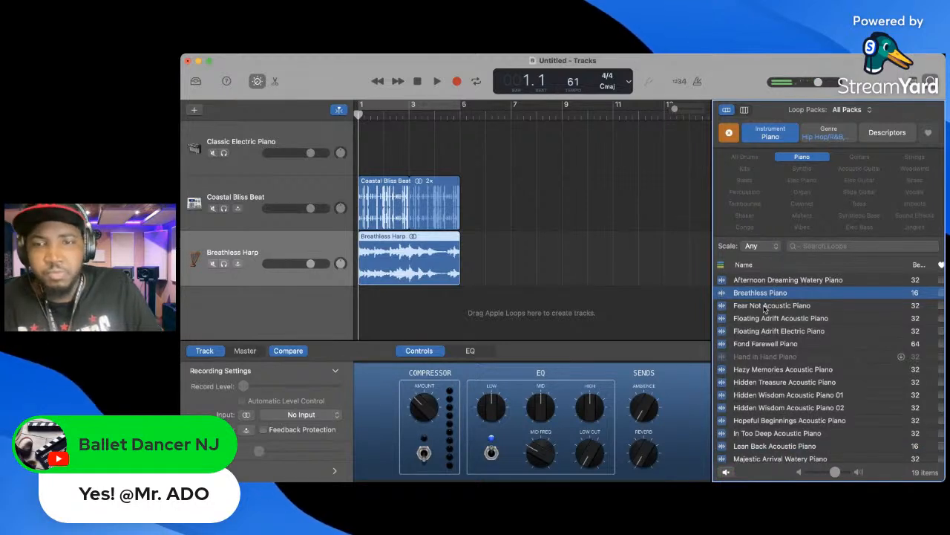
- Audition the Fear Not Acoustic Piano loop twice, then stop the preview
{"action": "left_click", "coordinate": [766, 306]}
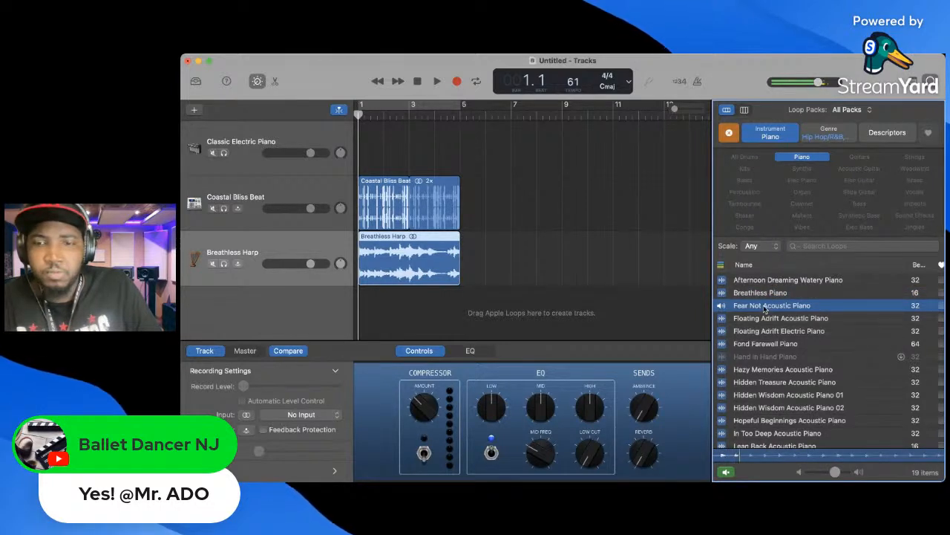
{"action": "left_click", "coordinate": [765, 308]}
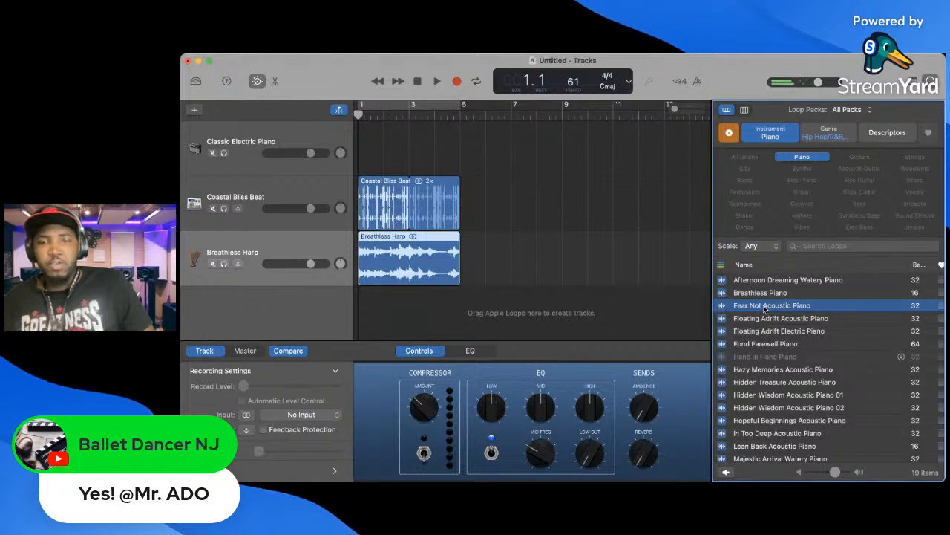
{"action": "left_click", "coordinate": [766, 307]}
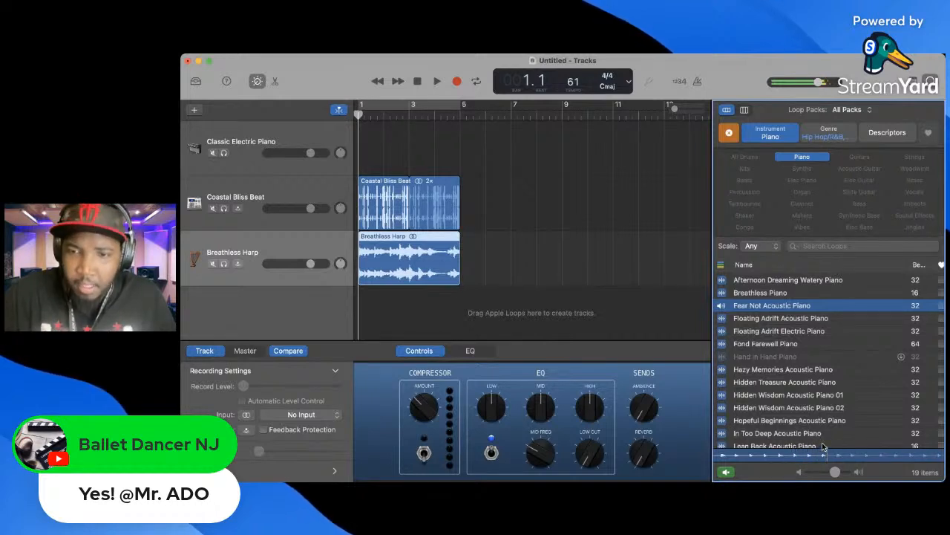
{"action": "key", "text": "space"}
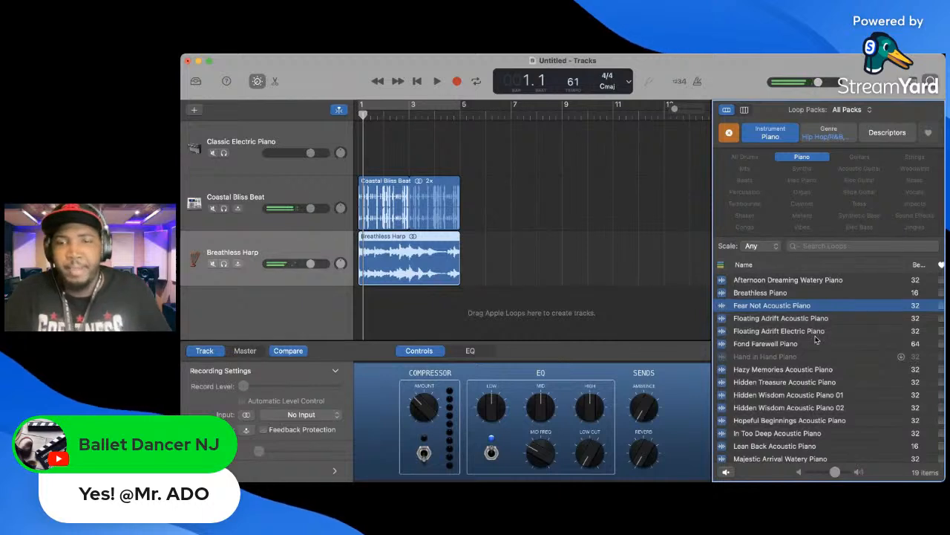
- Audition the Hidden Treasure Acoustic Piano and Sparks Fly Piano loops
{"action": "left_click", "coordinate": [776, 382]}
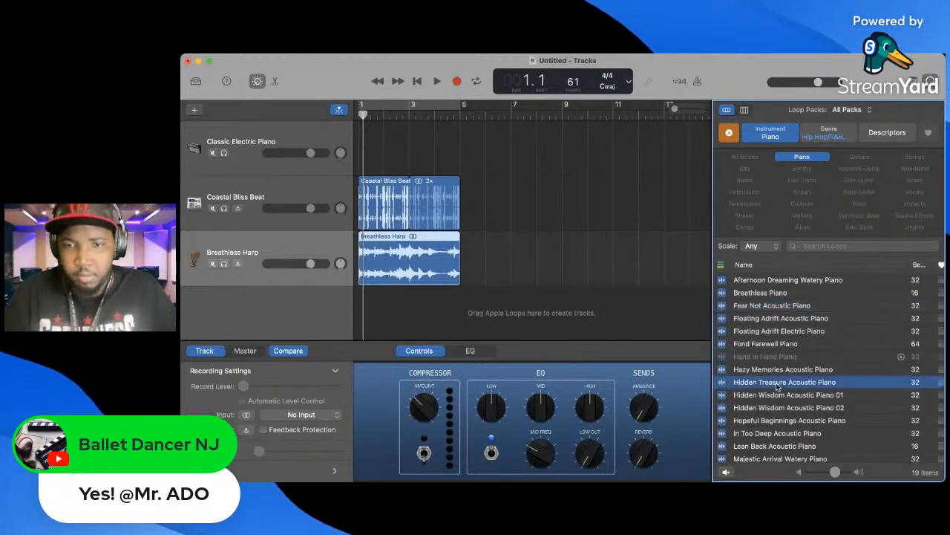
{"action": "scroll", "coordinate": [770, 410], "scroll_direction": "down", "scroll_amount": 3}
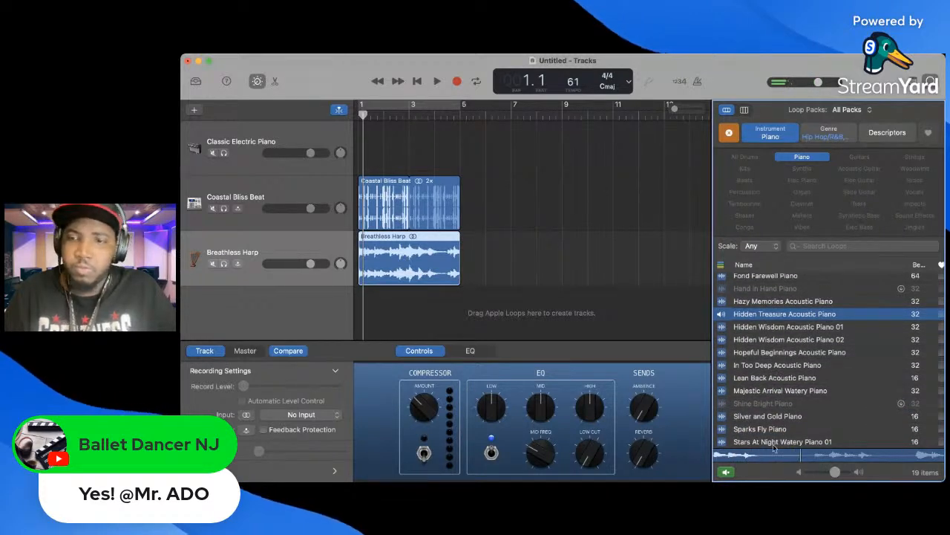
{"action": "scroll", "coordinate": [773, 438], "scroll_direction": "down", "scroll_amount": 1}
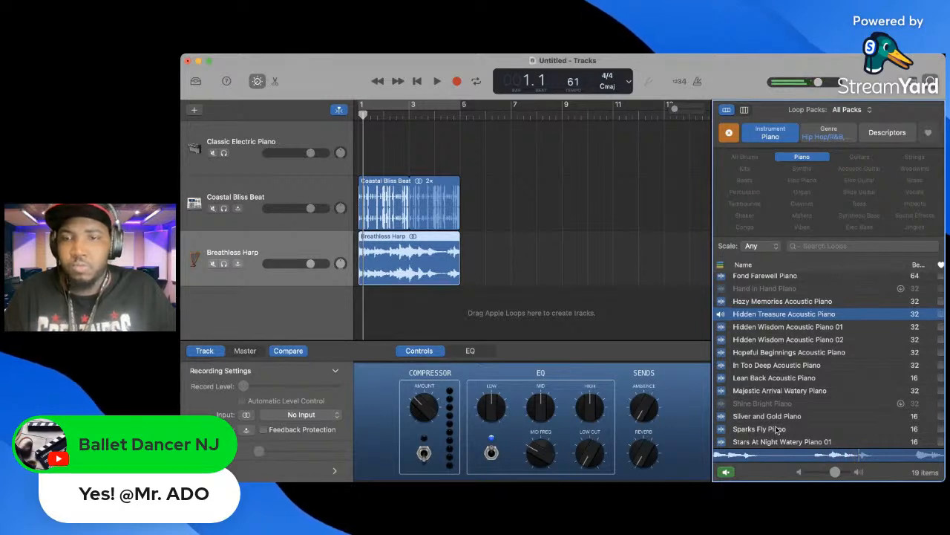
{"action": "left_click", "coordinate": [778, 431]}
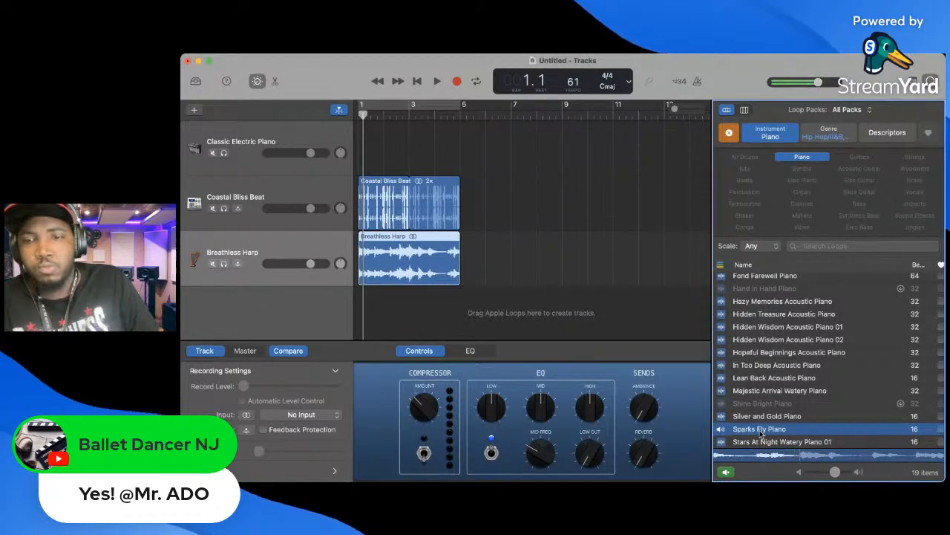
{"action": "left_click", "coordinate": [761, 435]}
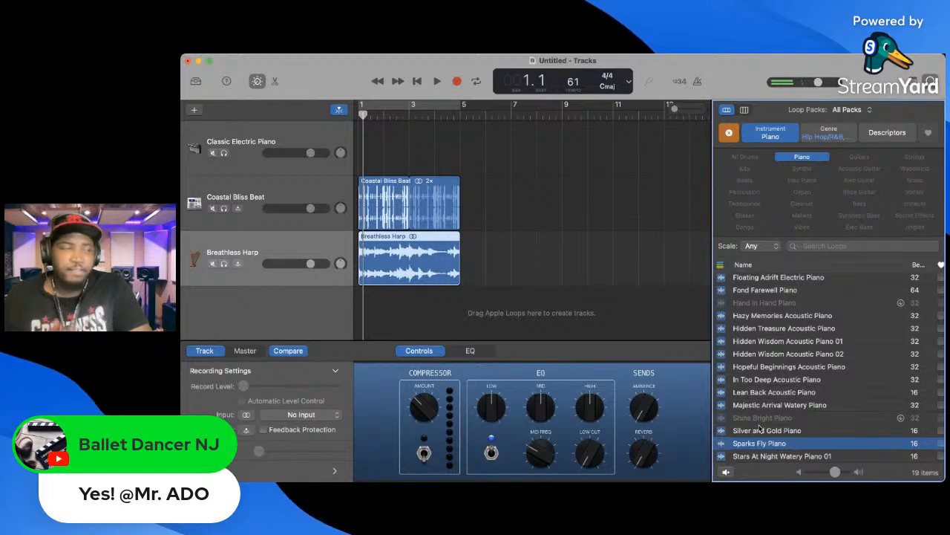
- Deselect the regions and play the beat together with the Breathless Harp track
{"action": "left_click", "coordinate": [696, 245]}
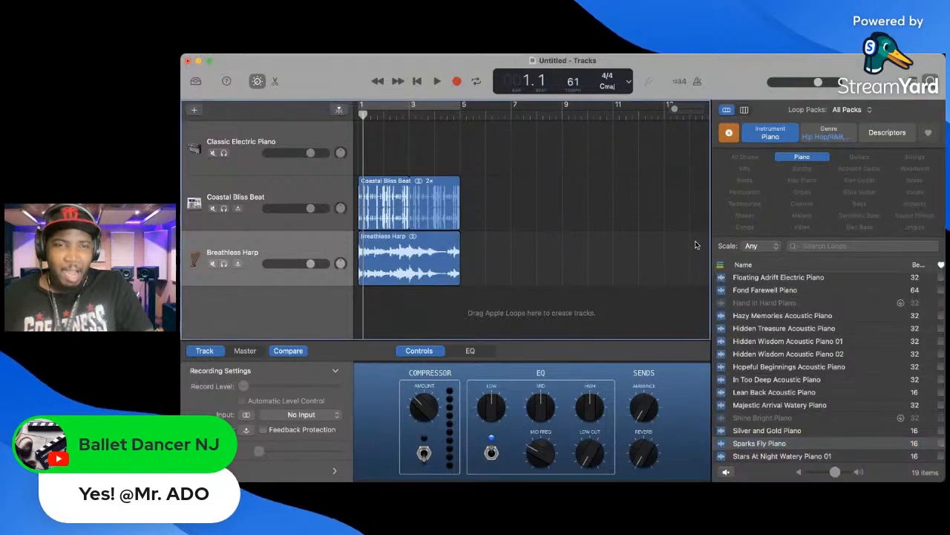
{"action": "key", "text": "space"}
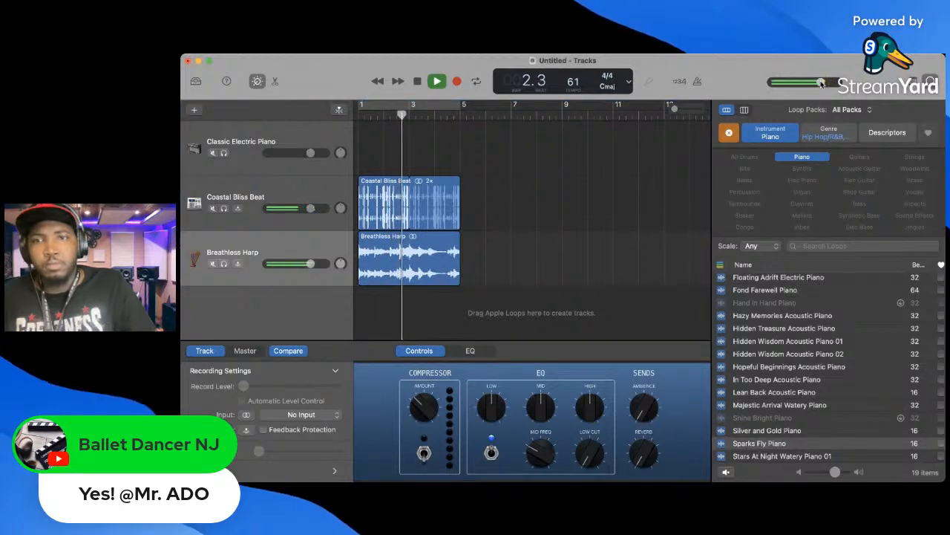
{"action": "key", "text": "space"}
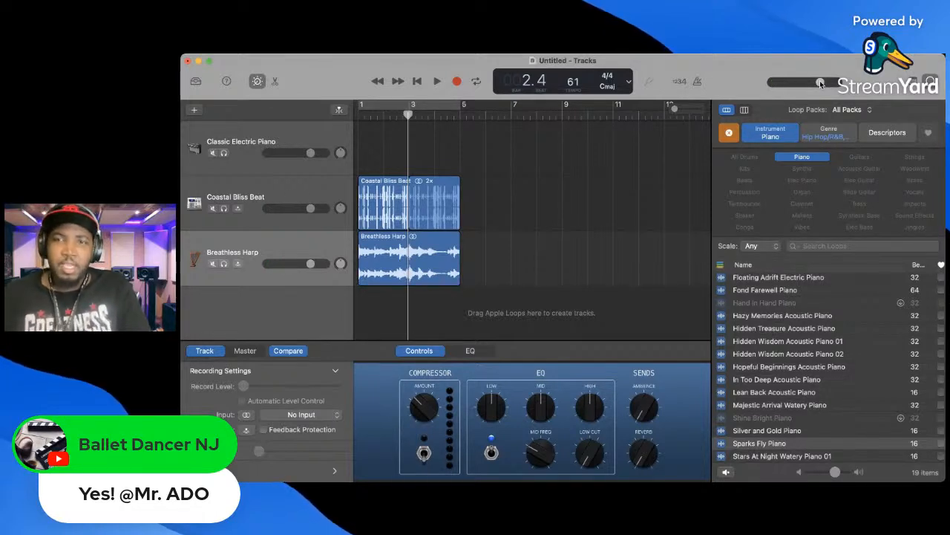
- Select the Fear Not Acoustic Piano loop again and replay the beat and harp tracks from bar 1
{"action": "scroll", "coordinate": [800, 368], "scroll_direction": "up", "scroll_amount": 3}
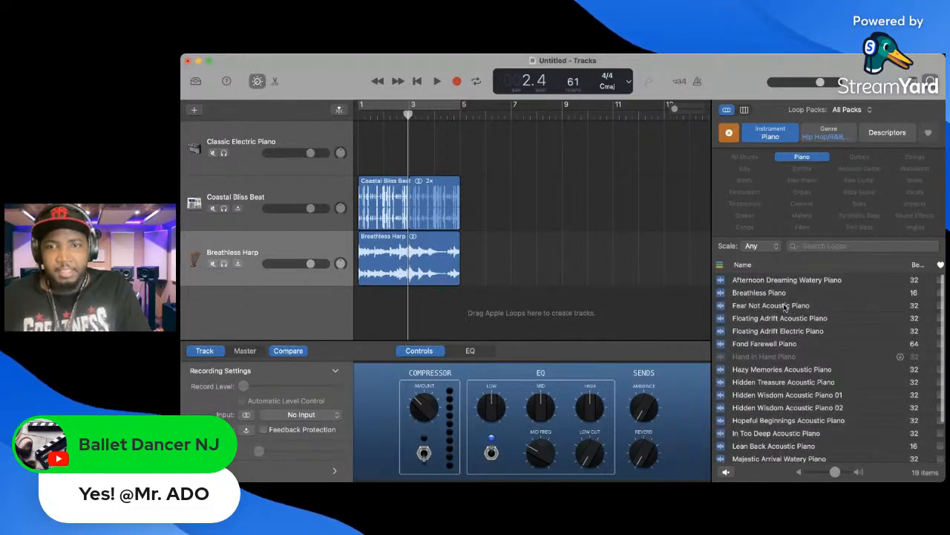
{"action": "left_click", "coordinate": [785, 305]}
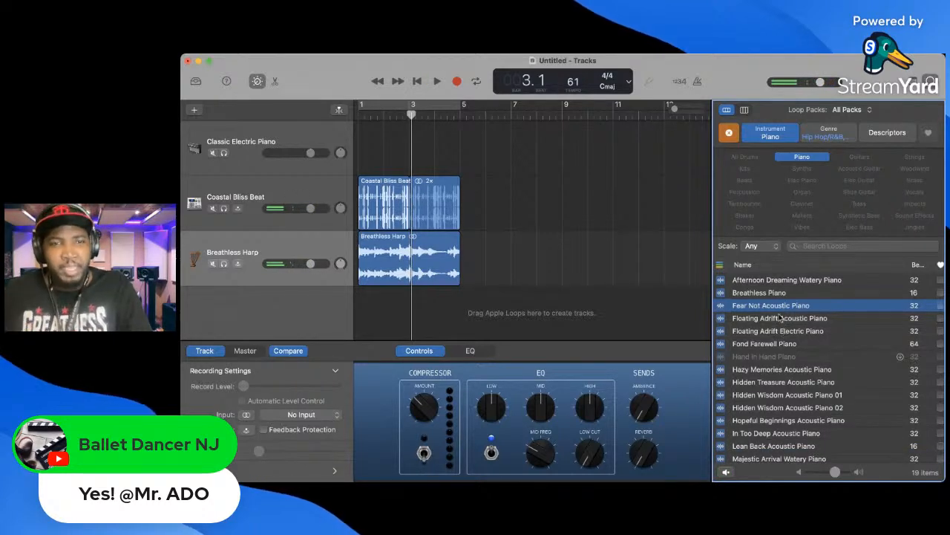
{"action": "key", "text": "Return"}
{"action": "key", "text": "space"}
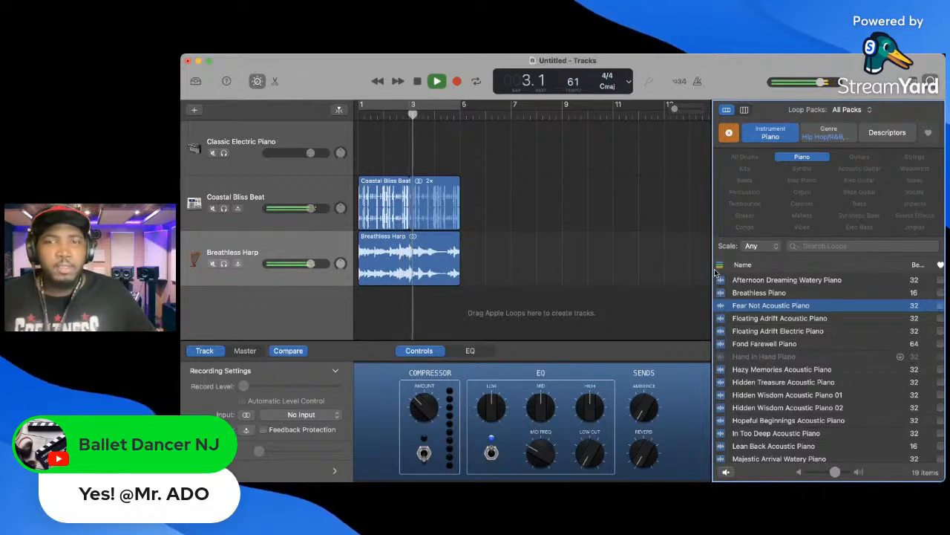
{"action": "key", "text": "space"}
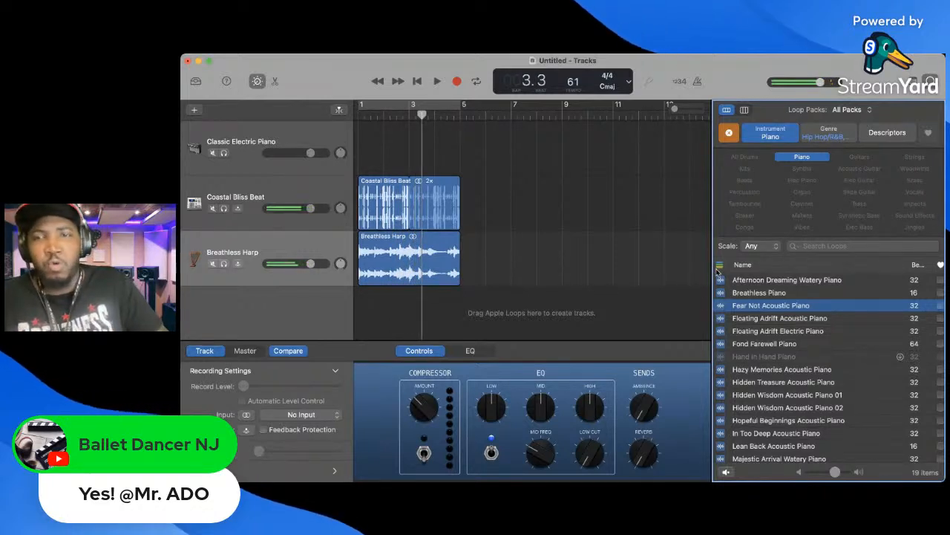
- Switch the loop instrument filter from Piano to Elec Guitar and audition Life Story Guitar
{"action": "left_click", "coordinate": [801, 158]}
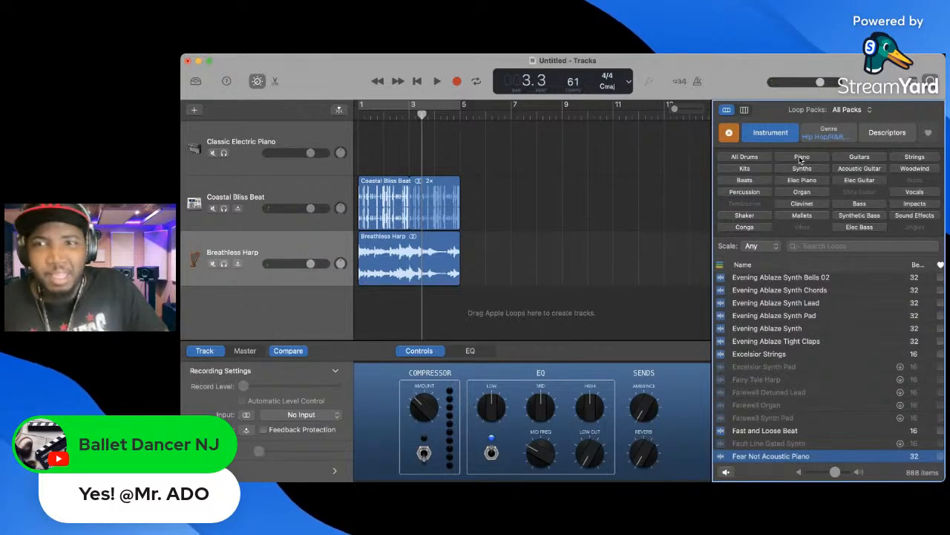
{"action": "left_click", "coordinate": [861, 181]}
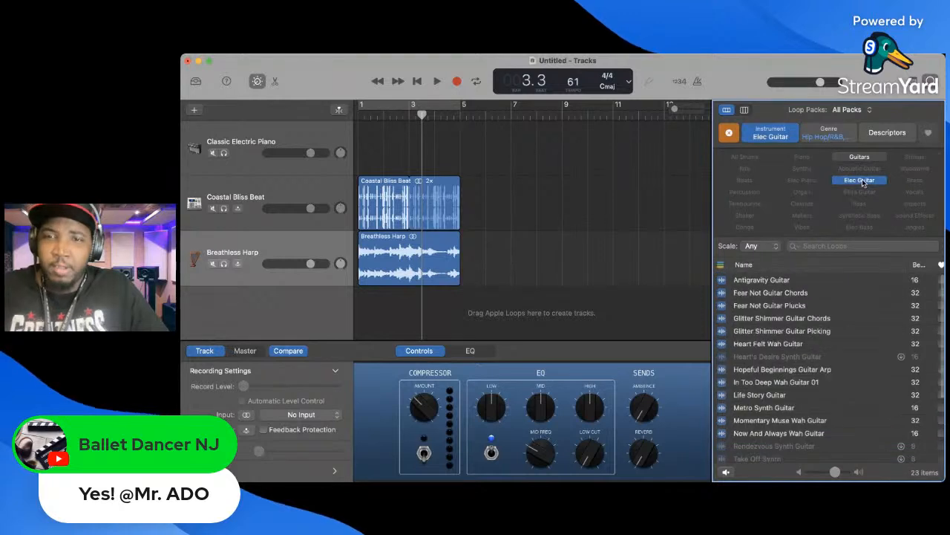
{"action": "left_click", "coordinate": [751, 394]}
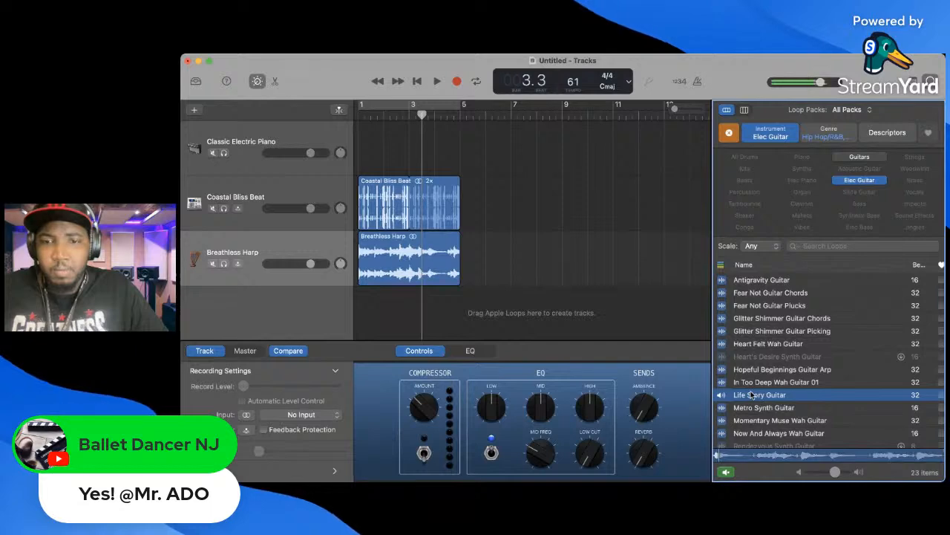
- Add the Life Story Guitar loop at bar 1 on a new track below the harp and play the arrangement
{"action": "left_click", "coordinate": [752, 395]}
{"action": "left_click_drag", "start_coordinate": [751, 396], "coordinate": [354, 317]}
{"action": "key", "text": "space"}
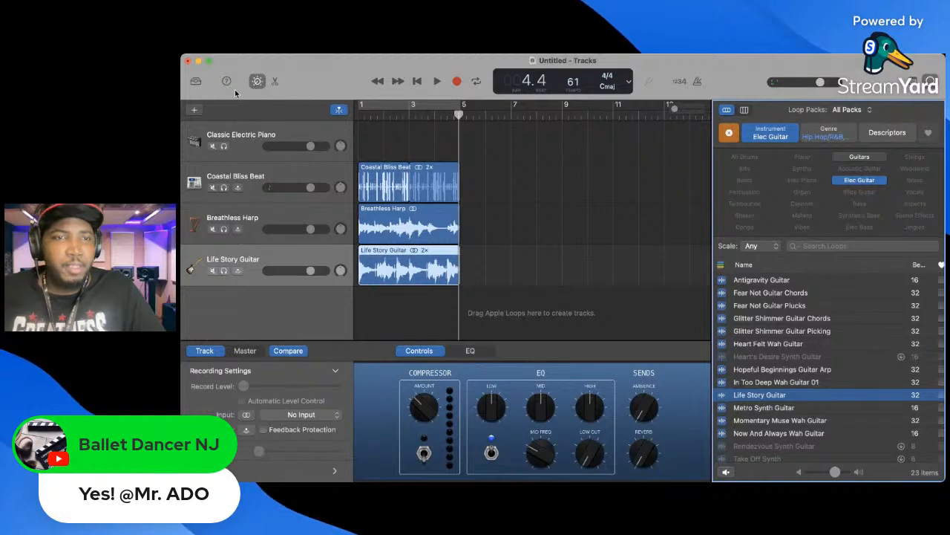
- Apply the Sharp Chorus acoustic guitar patch to the Life Story Guitar track and play the arrangement from bar 1
{"action": "left_click", "coordinate": [273, 256]}
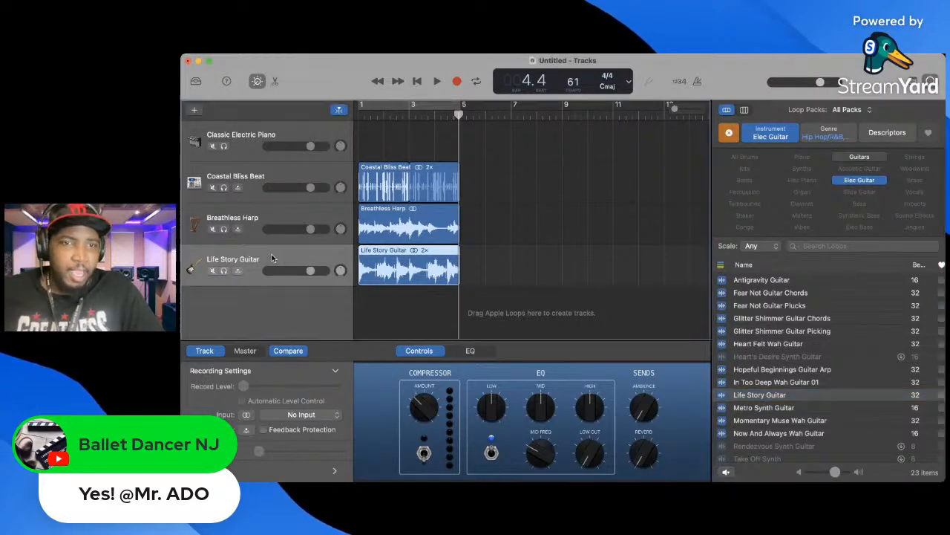
{"action": "left_click", "coordinate": [199, 84]}
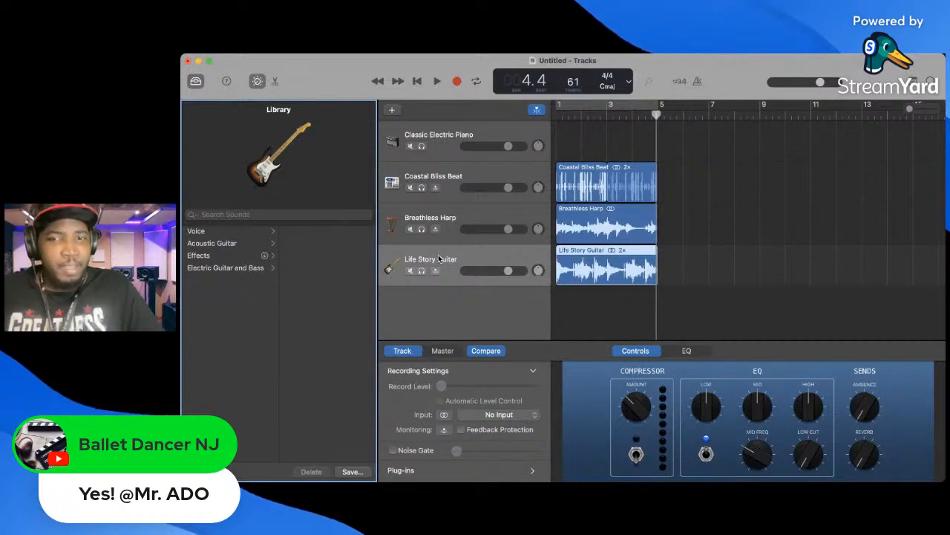
{"action": "left_click", "coordinate": [252, 243]}
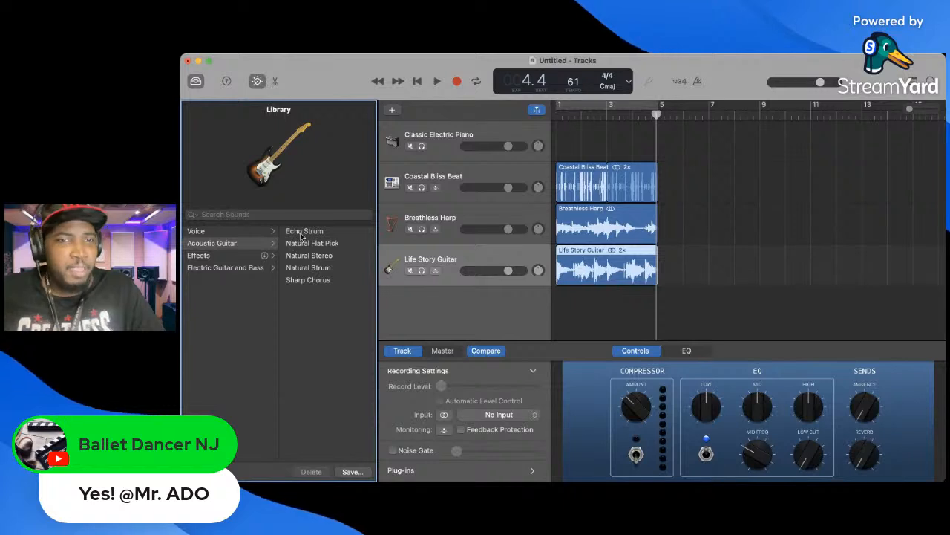
{"action": "left_click", "coordinate": [307, 280]}
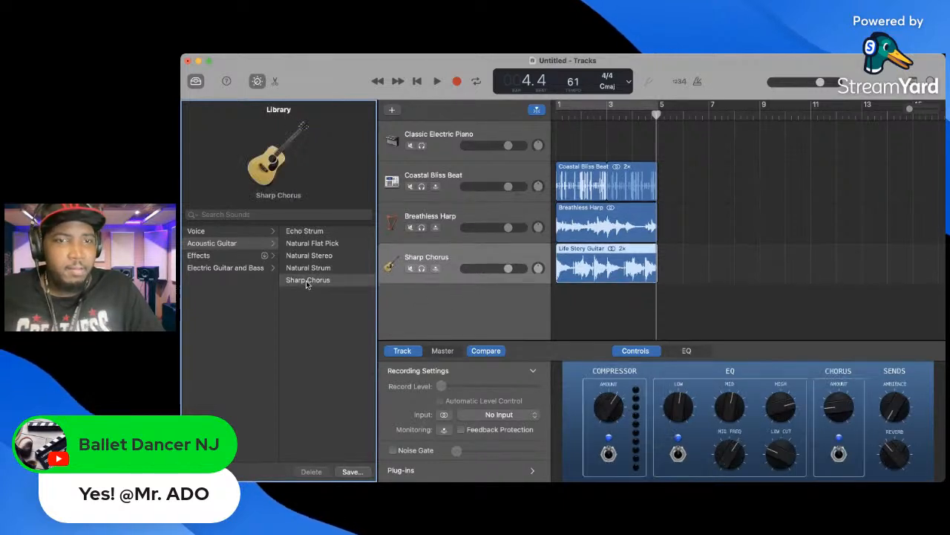
{"action": "key", "text": "Return"}
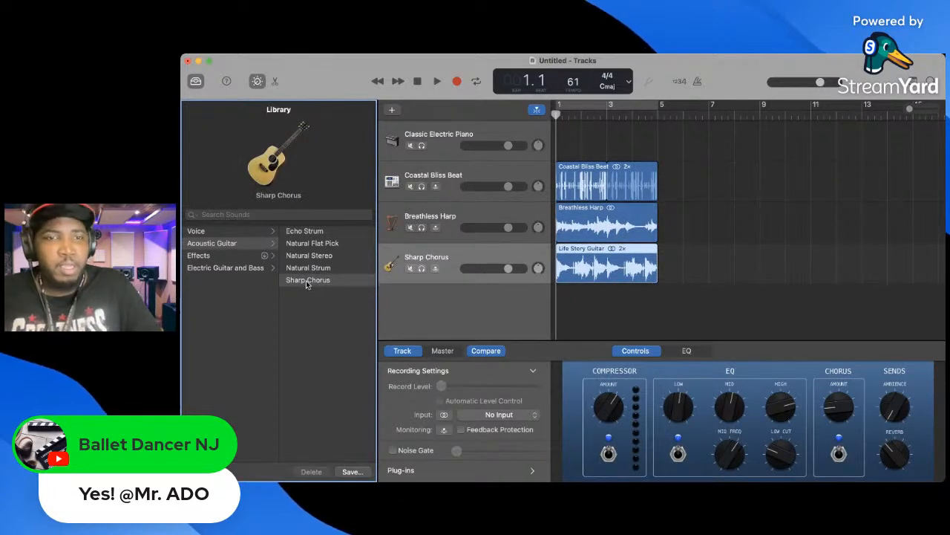
{"action": "key", "text": "space"}
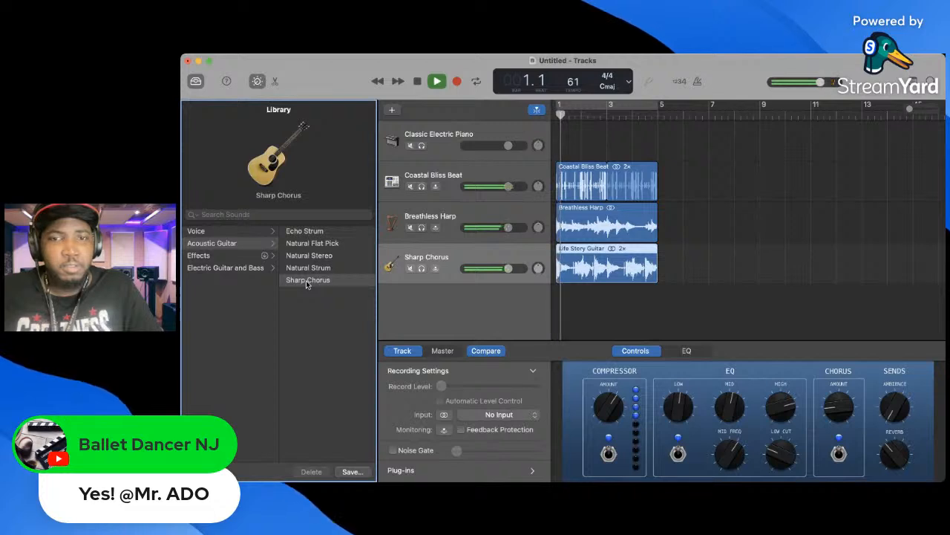
{"action": "key", "text": "space"}
- Try the Natural Strum, Natural Flat Pick and Echo Strum acoustic guitar patches on the guitar track, playing the first two in the arrangement
{"action": "left_click", "coordinate": [308, 268]}
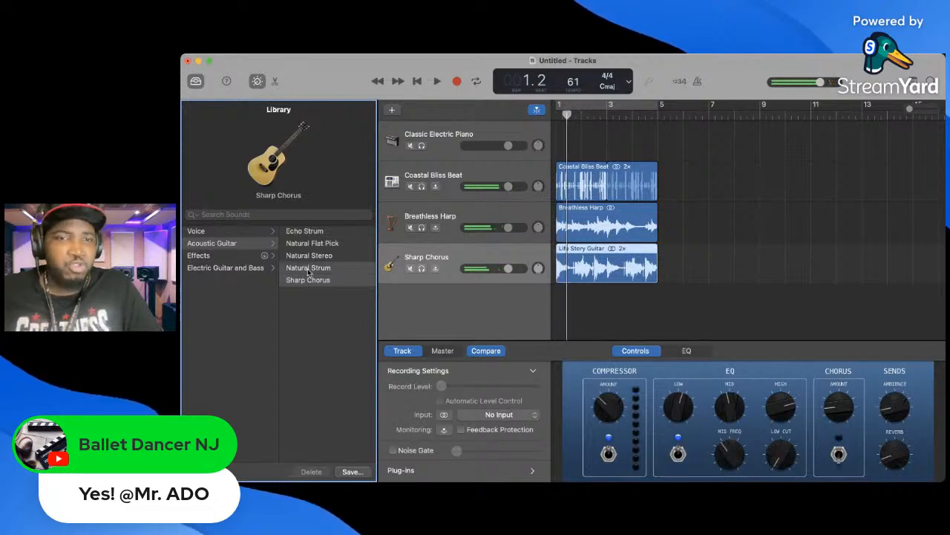
{"action": "key", "text": "space"}
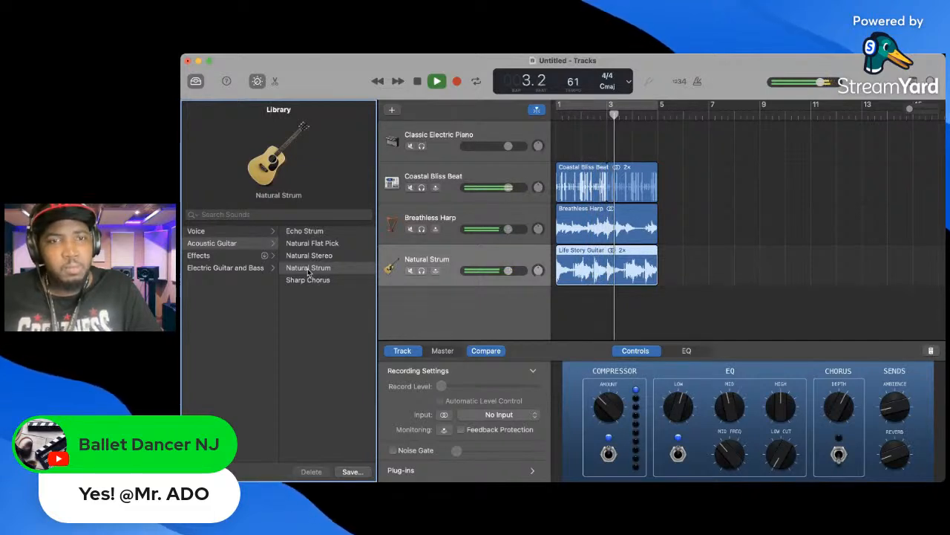
{"action": "key", "text": "space"}
{"action": "left_click", "coordinate": [301, 247]}
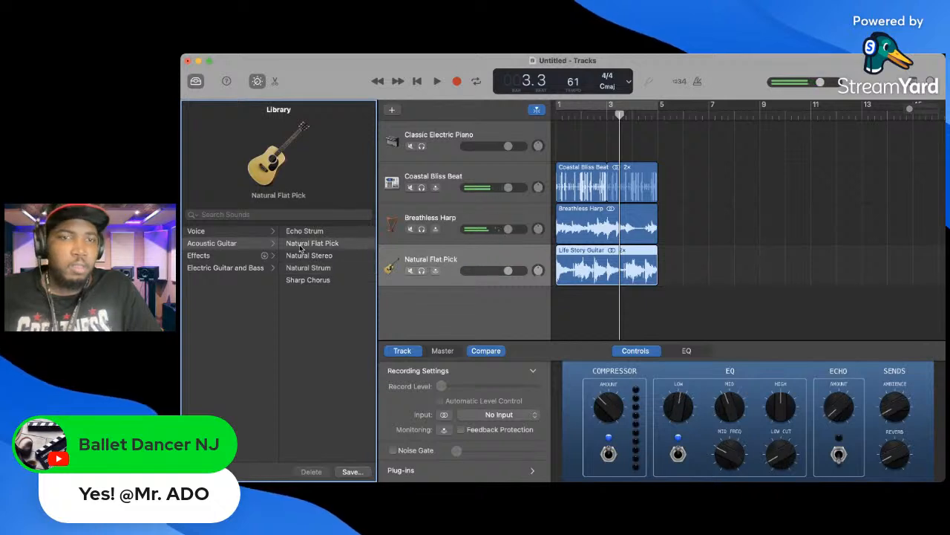
{"action": "key", "text": "space"}
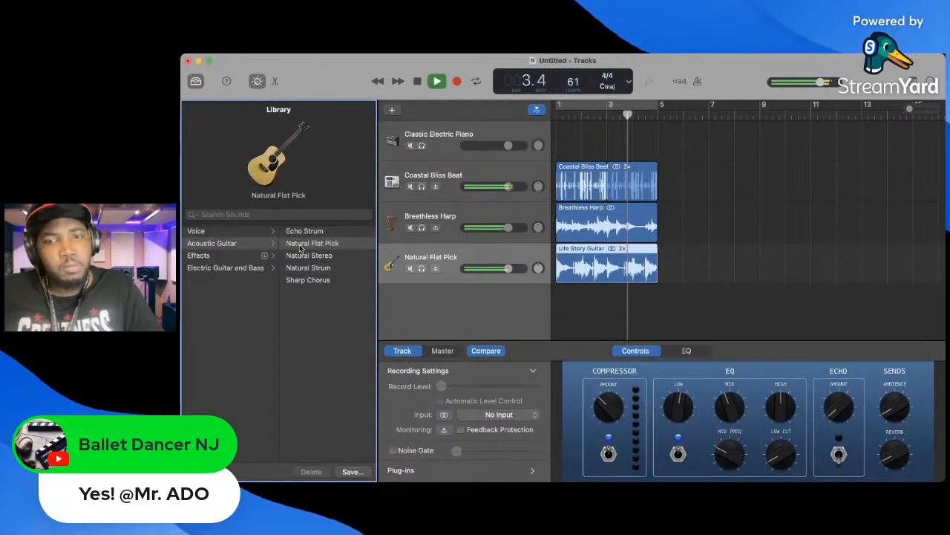
{"action": "key", "text": "space"}
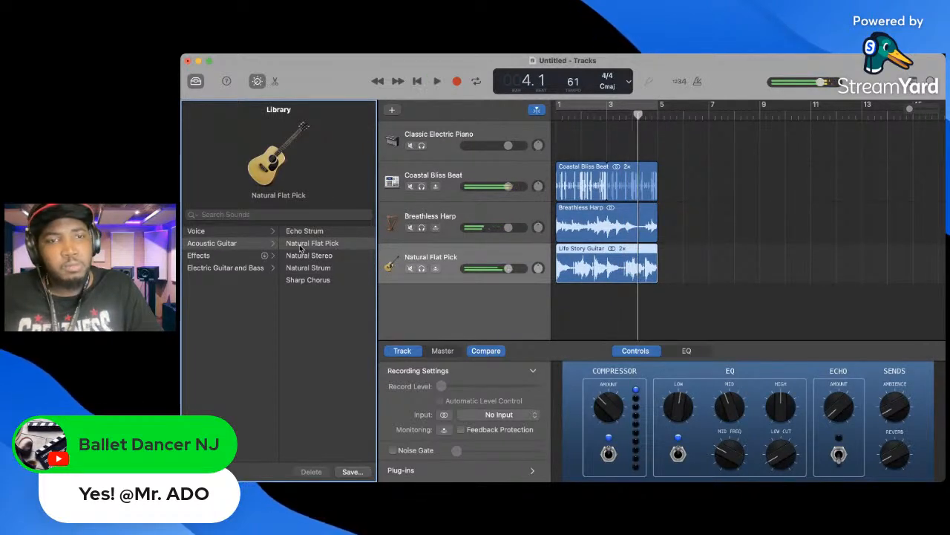
{"action": "left_click", "coordinate": [300, 233]}
- Apply the Telephone Vocal voice patch to the guitar track and play the arrangement from bar 1
{"action": "left_click", "coordinate": [255, 230]}
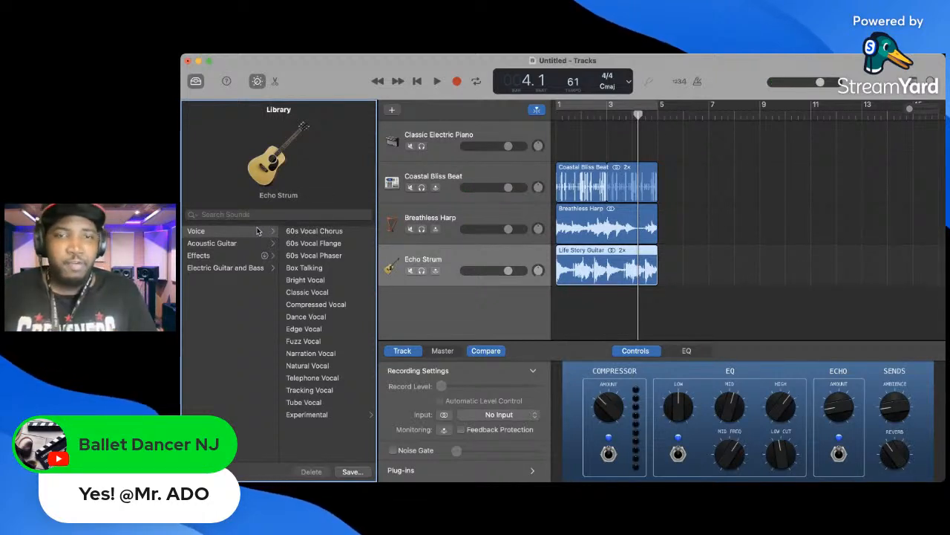
{"action": "left_click", "coordinate": [296, 379]}
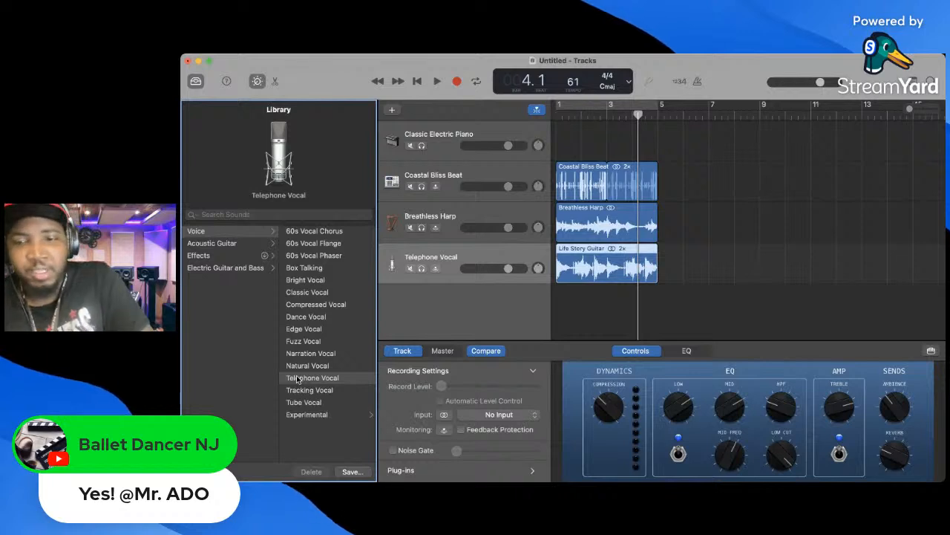
{"action": "key", "text": "Return"}
{"action": "key", "text": "space"}
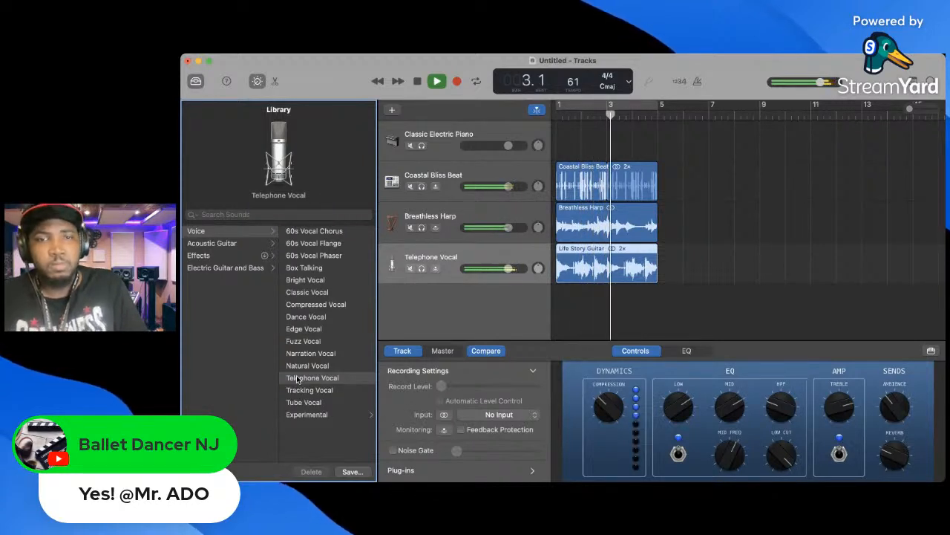
{"action": "key", "text": "space"}
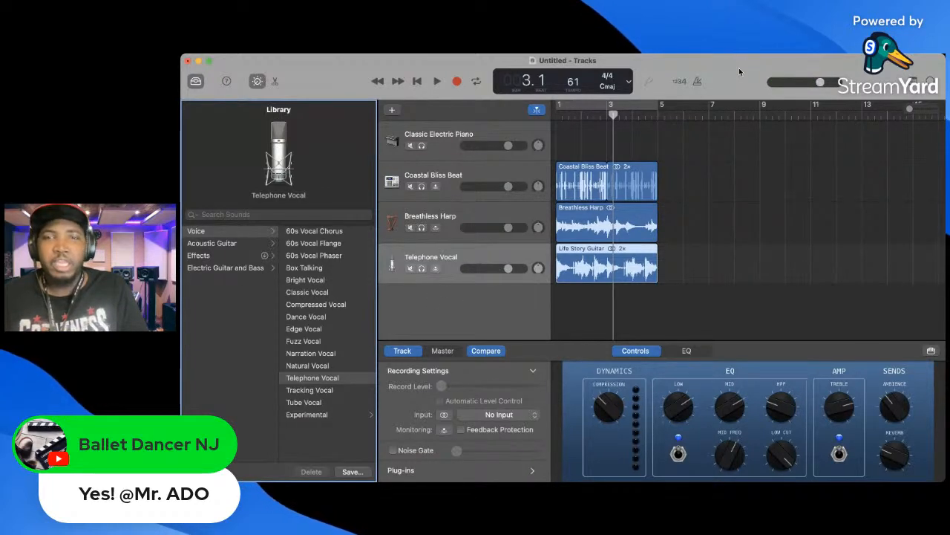
{"action": "left_click_drag", "start_coordinate": [943, 213], "coordinate": [944, 213]}
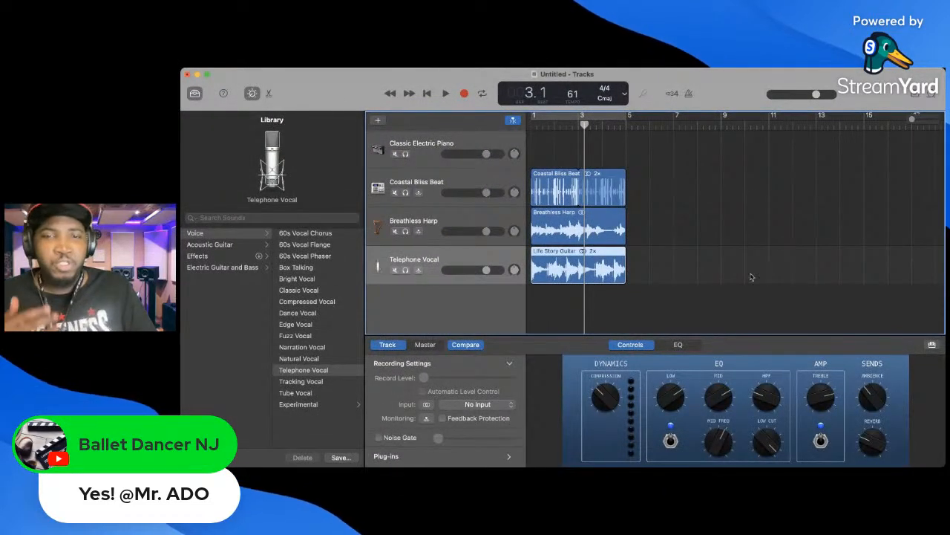
{"action": "left_click", "coordinate": [932, 94]}
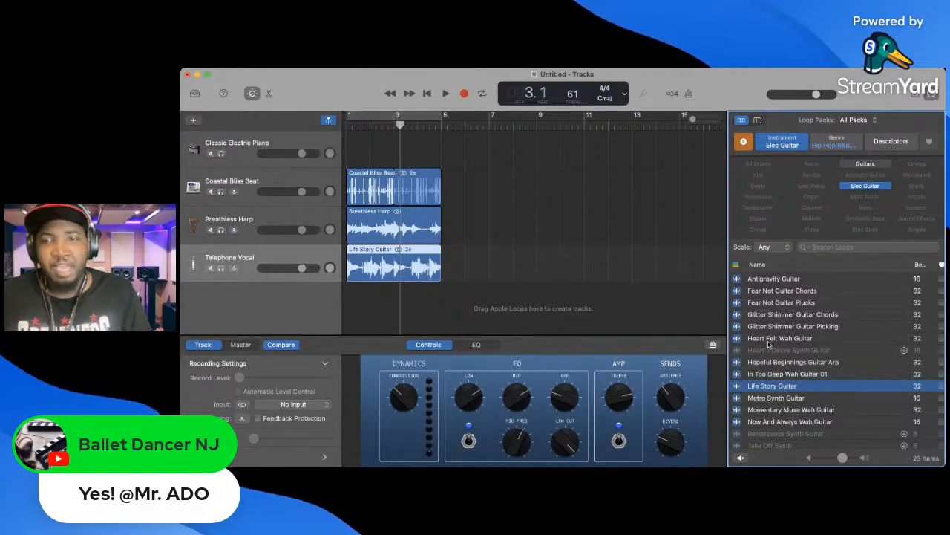
{"action": "left_click", "coordinate": [684, 475]}
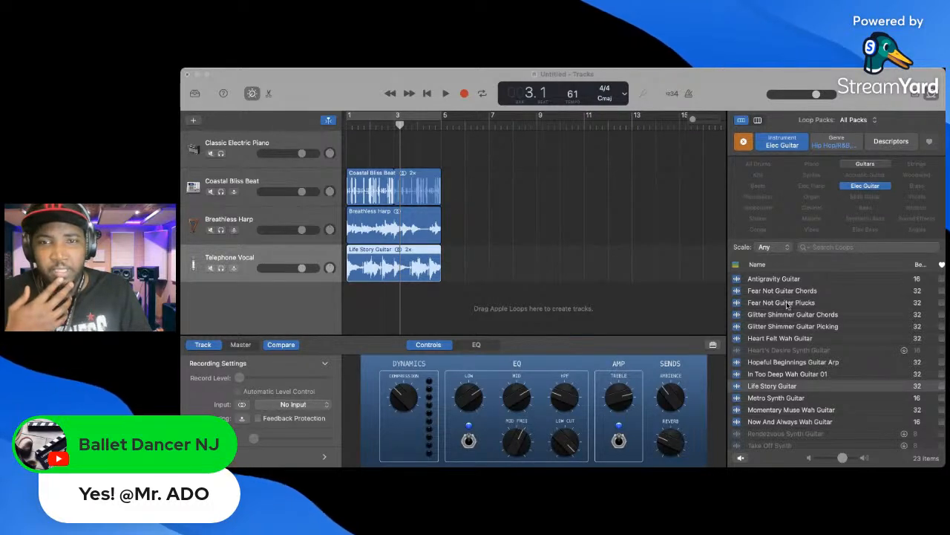
{"action": "left_click", "coordinate": [296, 296]}
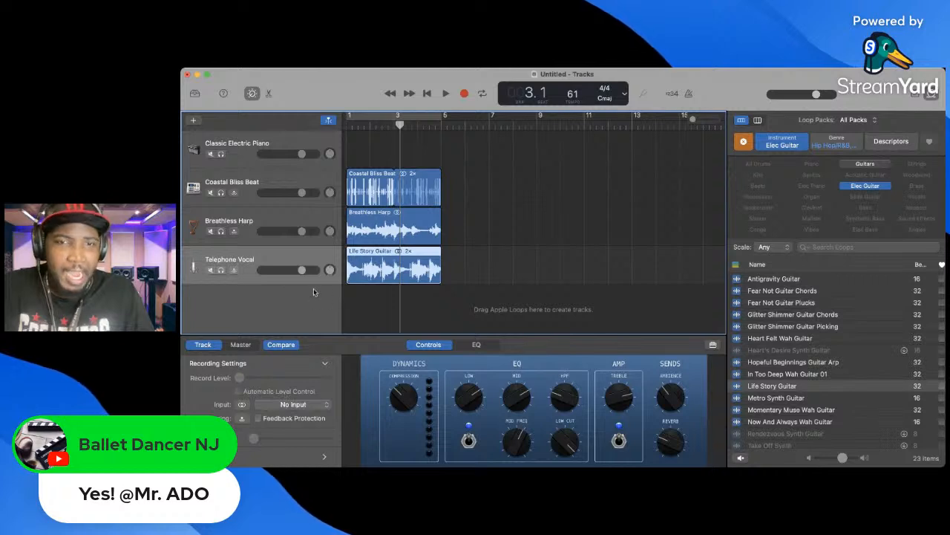
- Apply the 60s Vocal Phaser voice patch to the guitar track and play the arrangement from bar 1
{"action": "key", "text": "Return"}
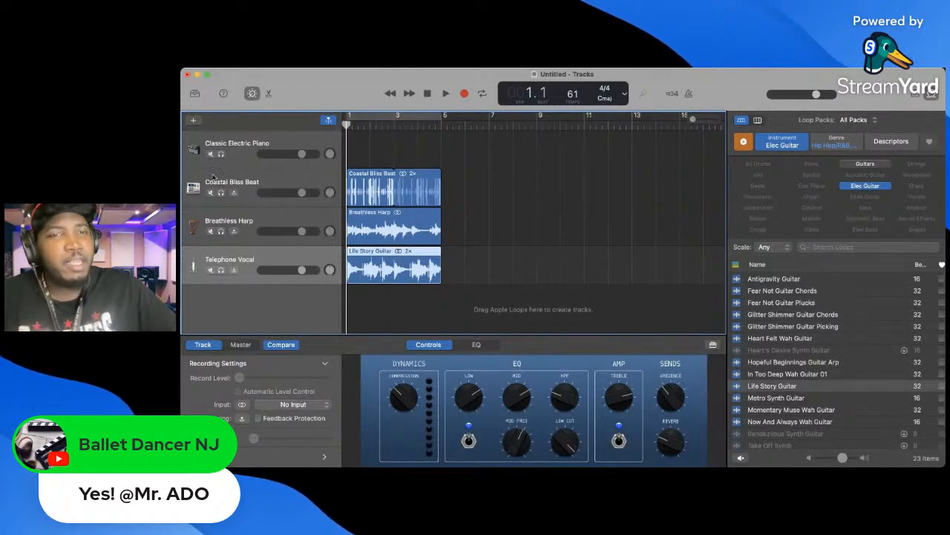
{"action": "left_click", "coordinate": [195, 93]}
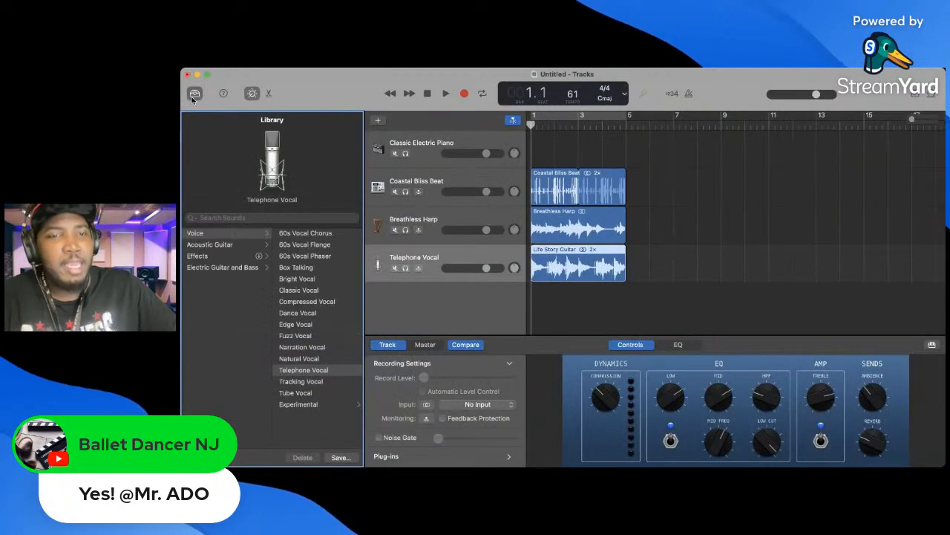
{"action": "left_click", "coordinate": [290, 256]}
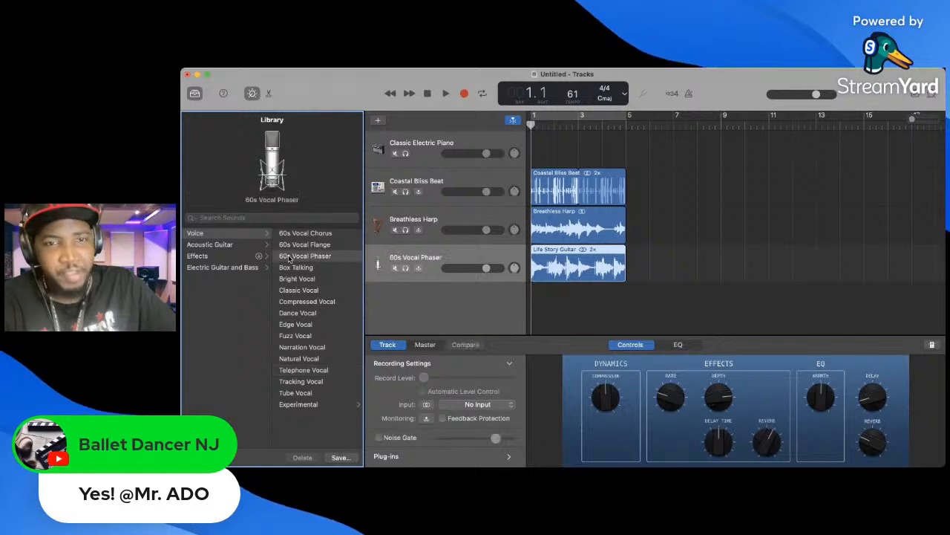
{"action": "key", "text": "space"}
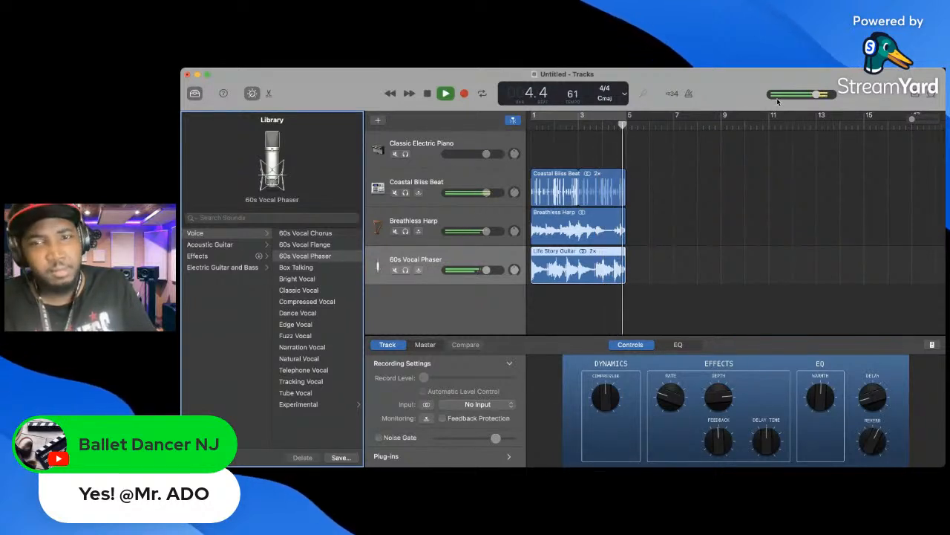
{"action": "key", "text": "space"}
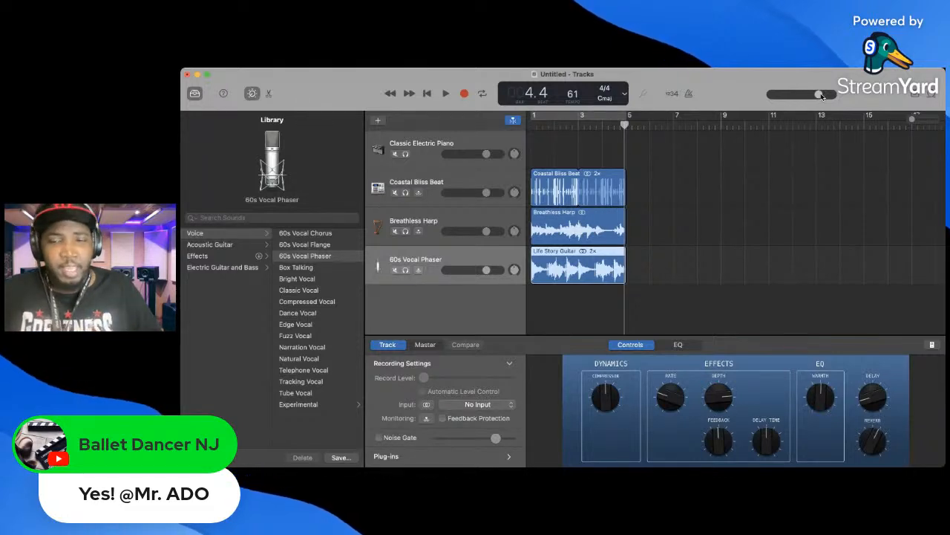
- Replay the full four-bar arrangement from the beginning and return the playhead to bar 1
{"action": "key", "text": "Return"}
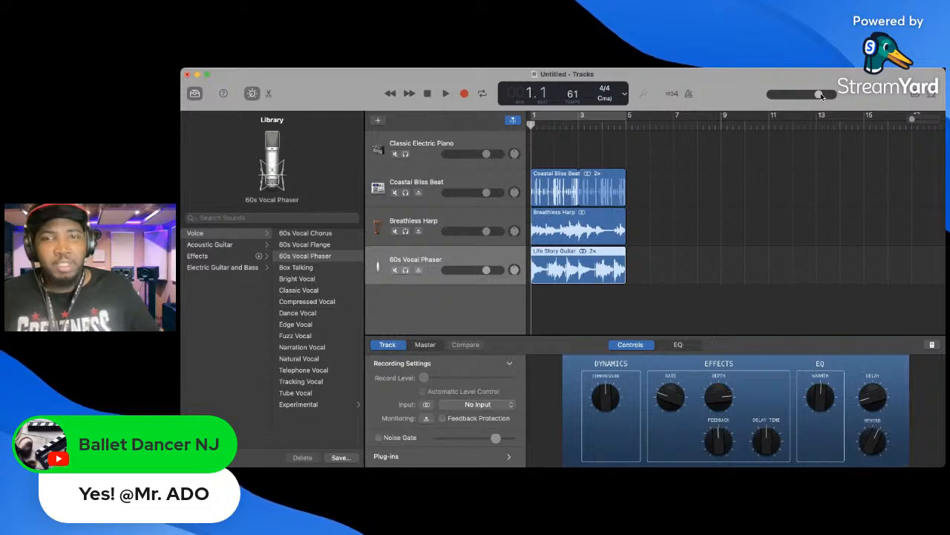
{"action": "key", "text": "space"}
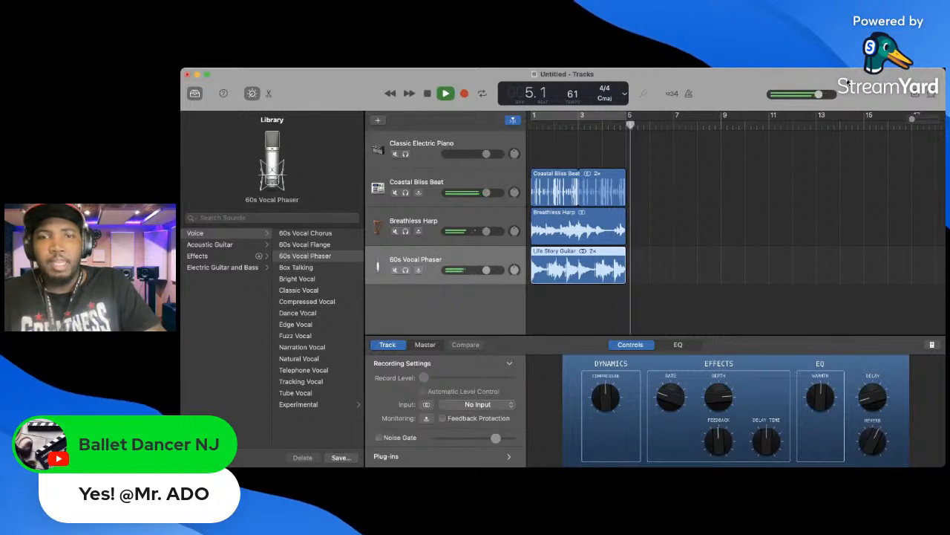
{"action": "key", "text": "space"}
{"action": "key", "text": "Return"}
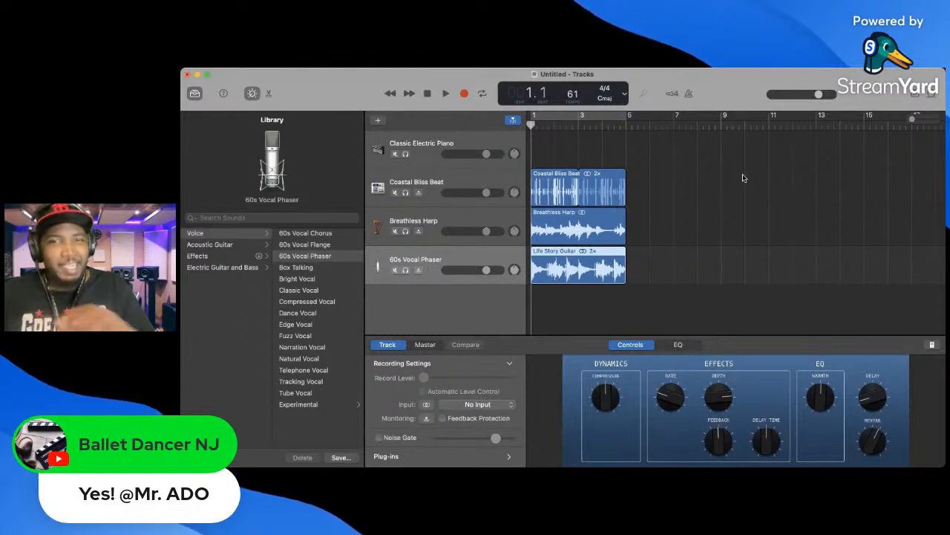
- Move the beat, harp and guitar regions together so they start at bar 9, and deselect them
{"action": "left_click_drag", "start_coordinate": [666, 282], "coordinate": [643, 192]}
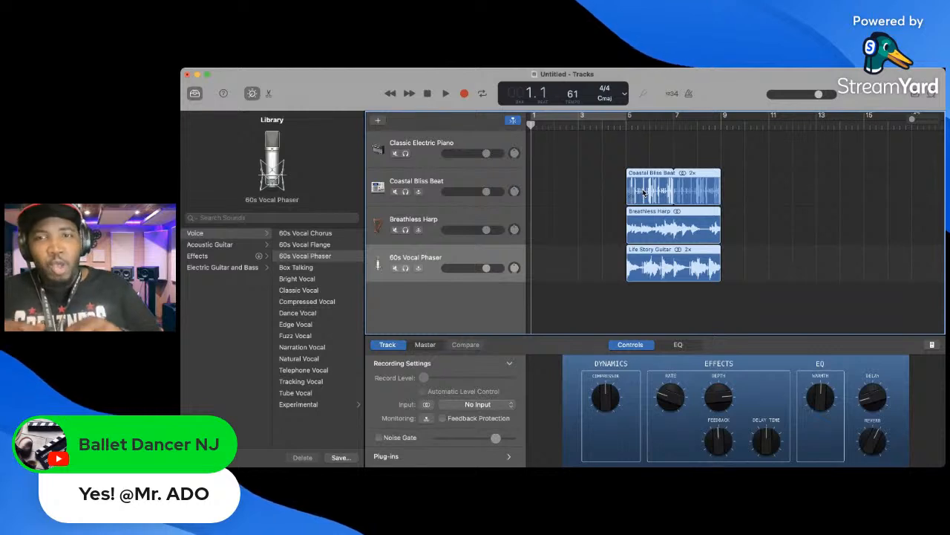
{"action": "left_click_drag", "start_coordinate": [644, 191], "coordinate": [732, 181]}
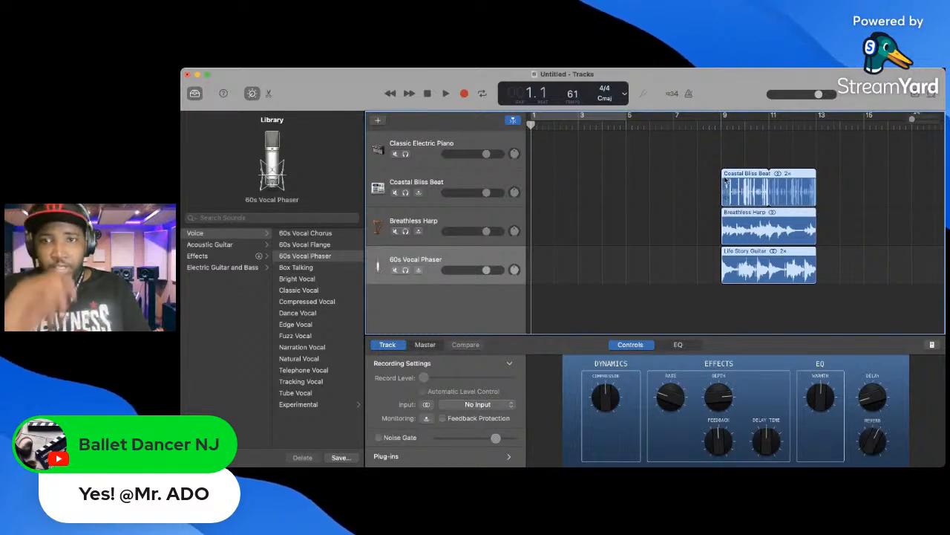
{"action": "left_click", "coordinate": [713, 153]}
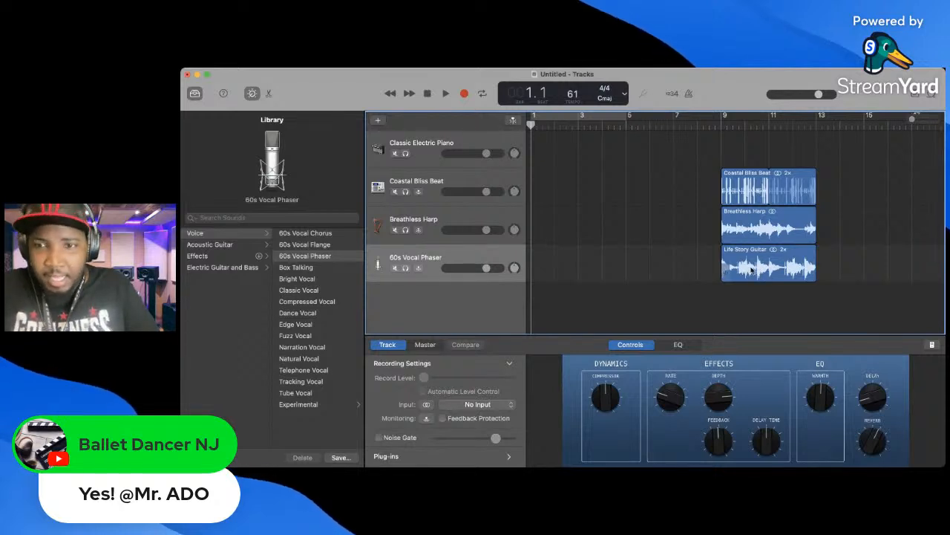
- Copy the Life Story Guitar region to bars 1 and 5, and the Coastal Bliss Beat region to bar 5
{"action": "left_click_drag", "start_coordinate": [752, 271], "coordinate": [560, 260]}
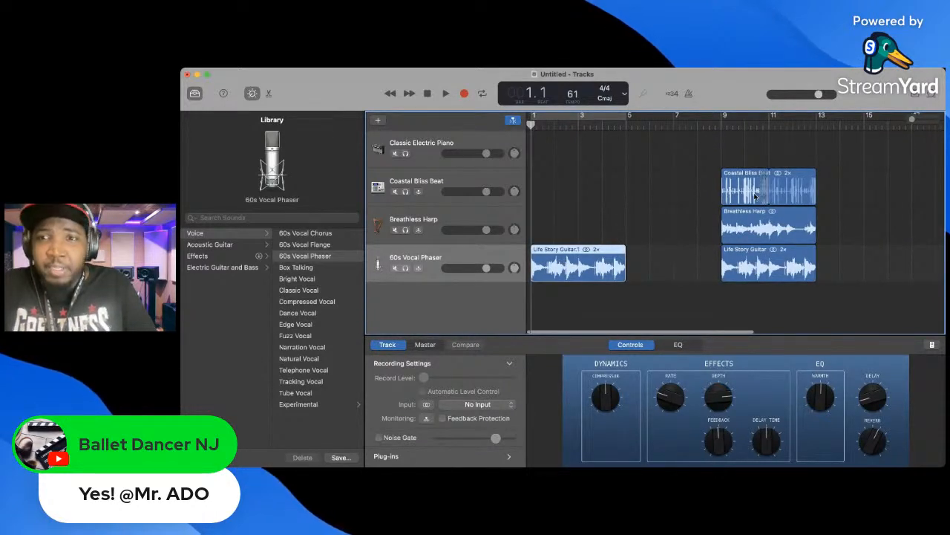
{"action": "left_click_drag", "start_coordinate": [766, 262], "coordinate": [671, 254]}
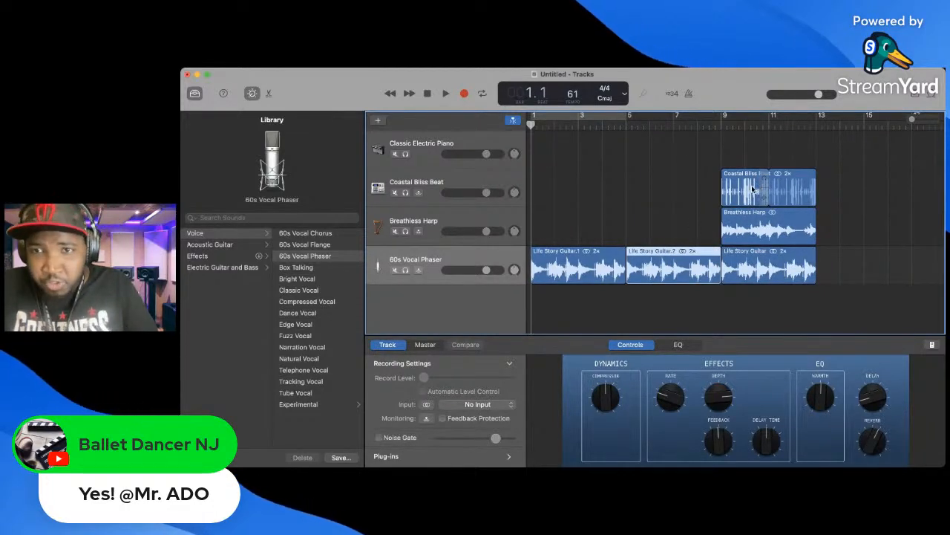
{"action": "left_click_drag", "start_coordinate": [753, 189], "coordinate": [655, 189]}
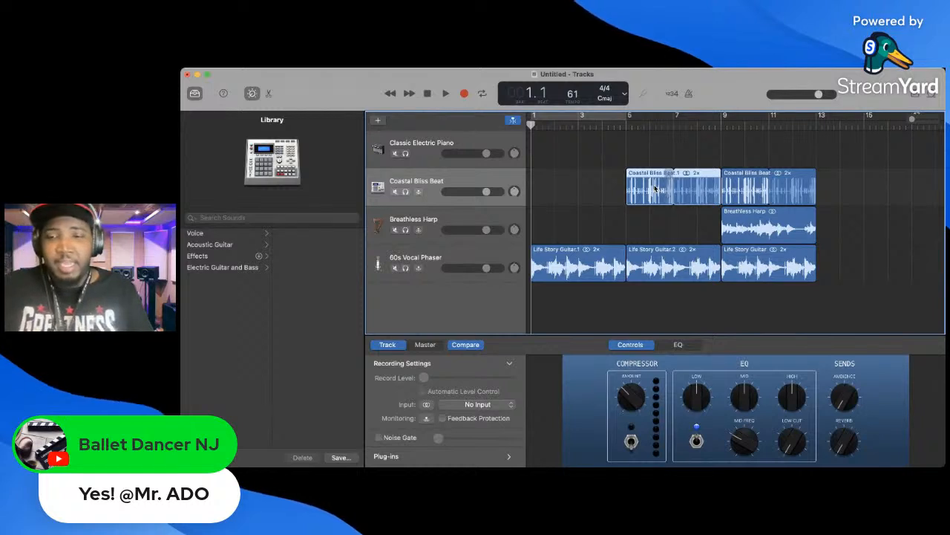
- Play the new intro from bar 1 into the beat's entry at bar 5, deselect the regions and stop playback
{"action": "key", "text": "space"}
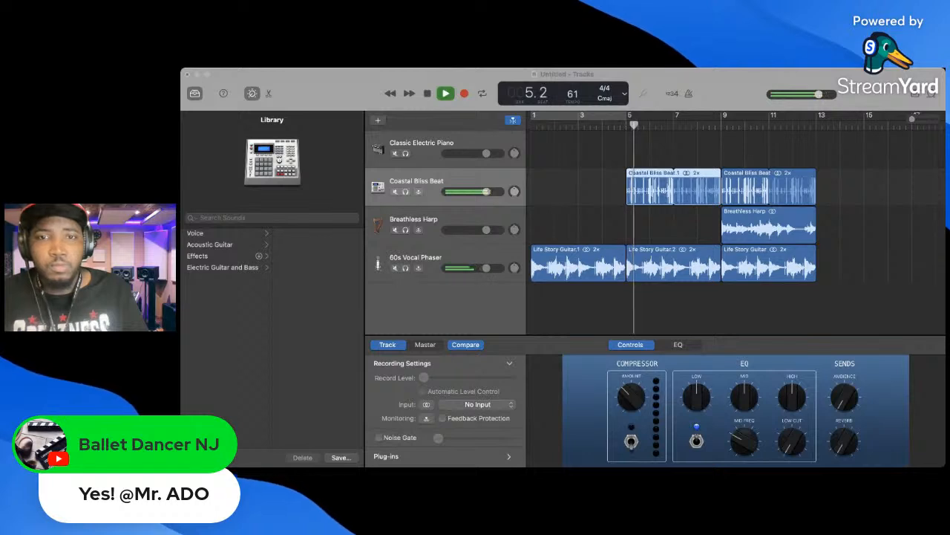
{"action": "left_click", "coordinate": [828, 156]}
{"action": "key", "text": "space"}
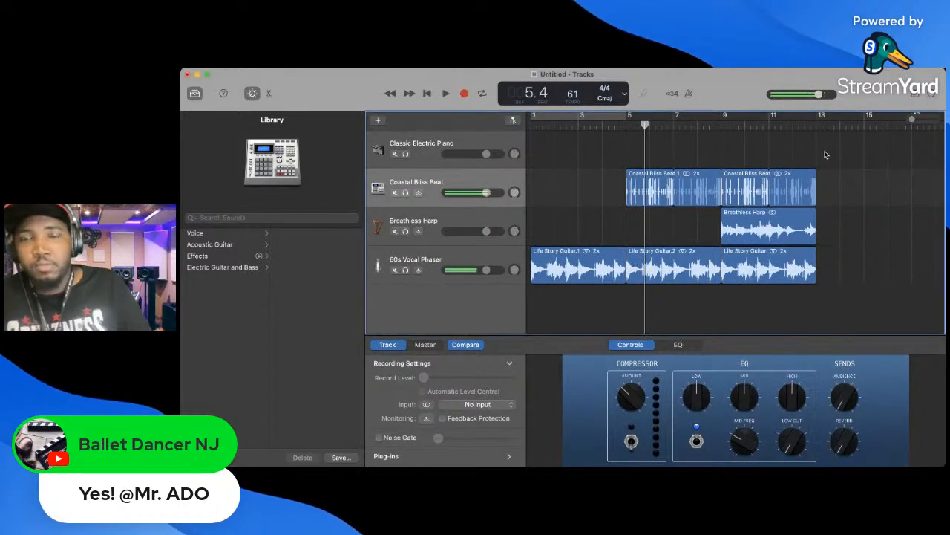
- Replace the Coastal Bliss Beat copy at bar 5 with a copy of the Breathless Harp region
{"action": "left_click", "coordinate": [690, 186]}
{"action": "key", "text": "Delete"}
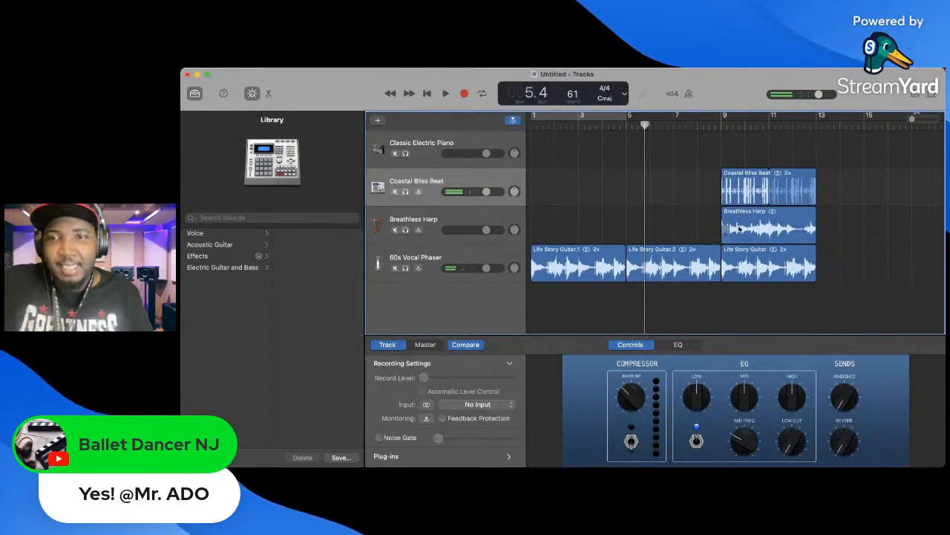
{"action": "left_click_drag", "start_coordinate": [755, 234], "coordinate": [657, 227]}
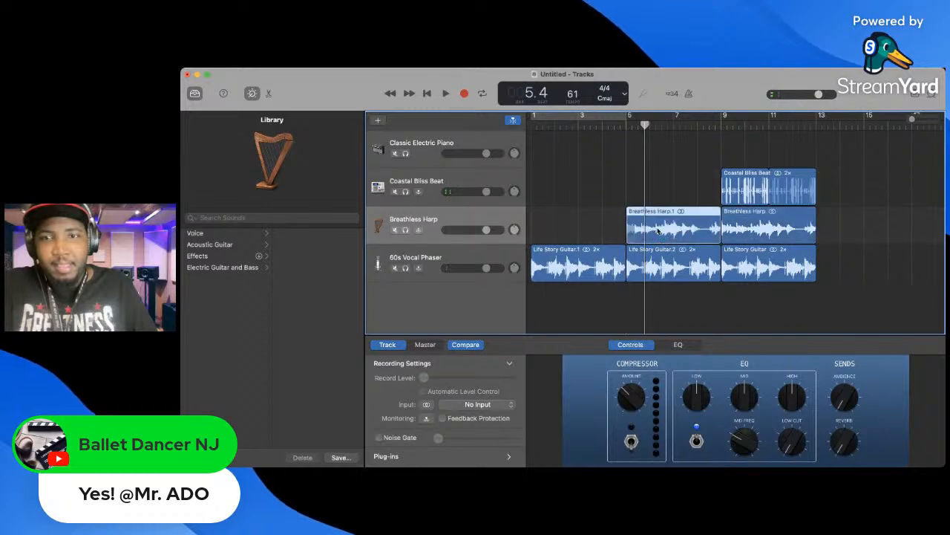
- Play the revised arrangement from bar 1 through the beat section, deselect the harp copy, stop and return the playhead to bar 1
{"action": "key", "text": "Return"}
{"action": "key", "text": "space"}
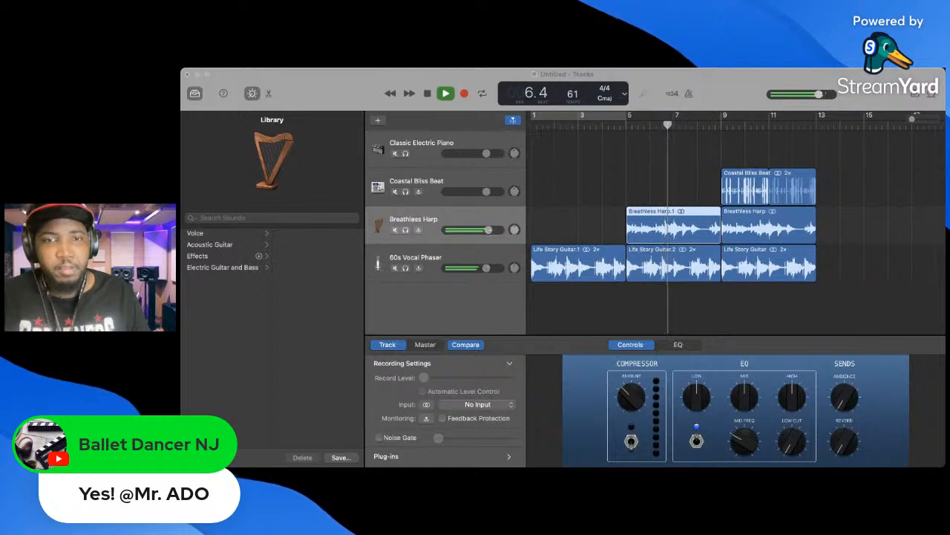
{"action": "left_click", "coordinate": [699, 401]}
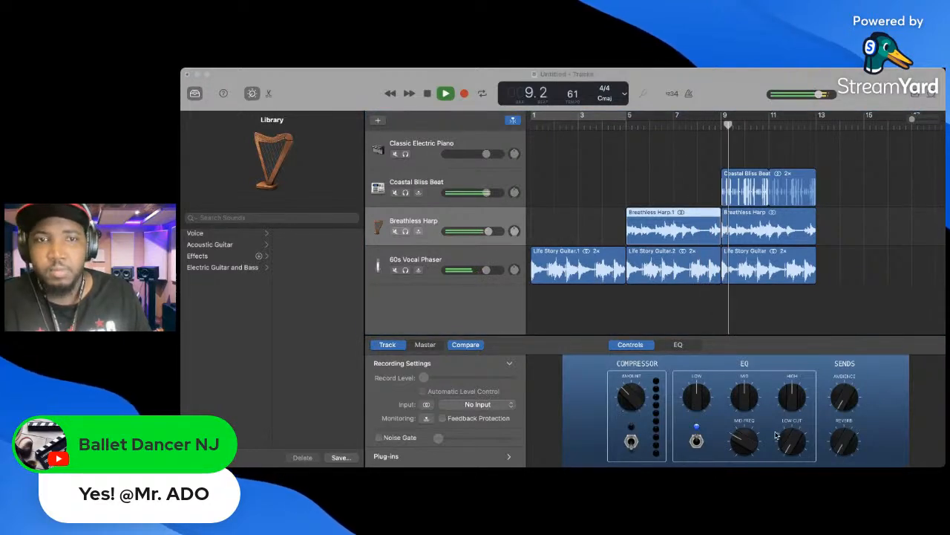
{"action": "scroll", "coordinate": [669, 223], "scroll_direction": "right", "scroll_amount": 2}
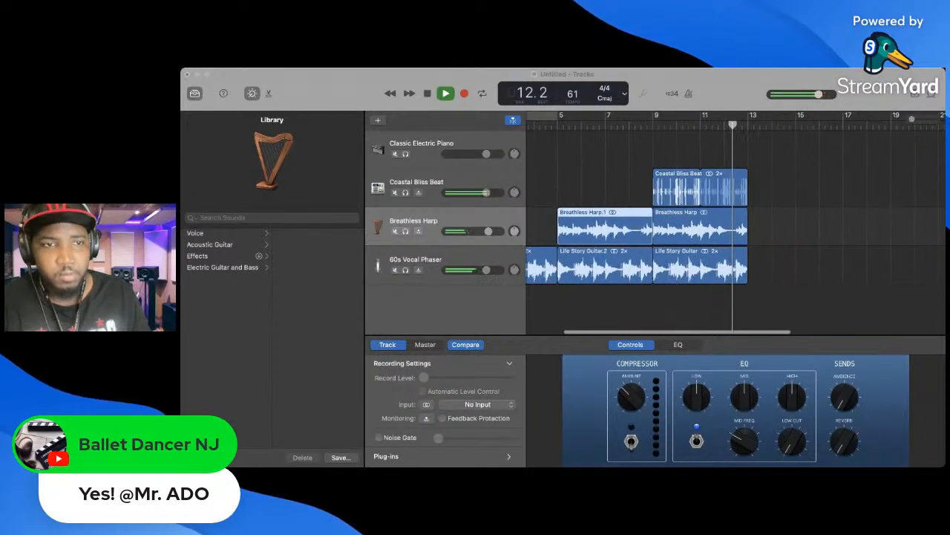
{"action": "left_click", "coordinate": [784, 176]}
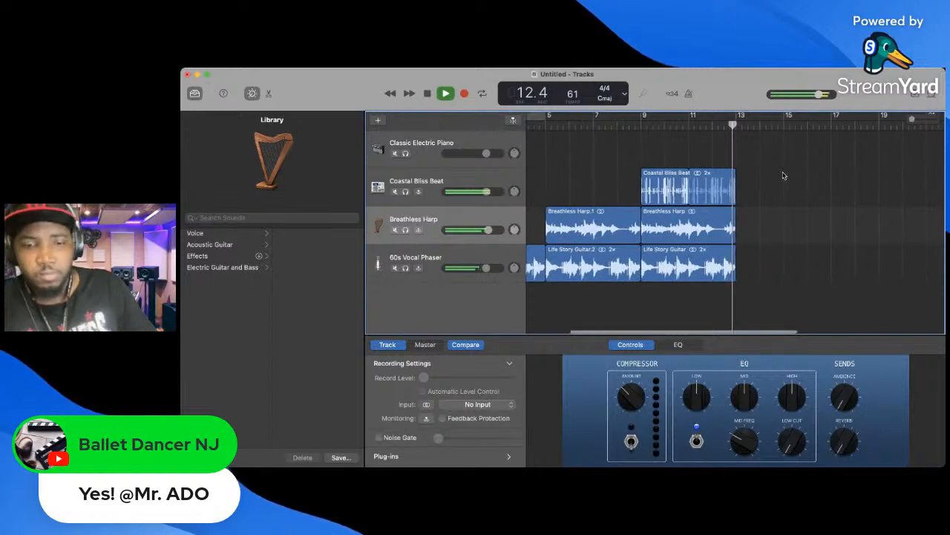
{"action": "key", "text": "space"}
{"action": "key", "text": "Return"}
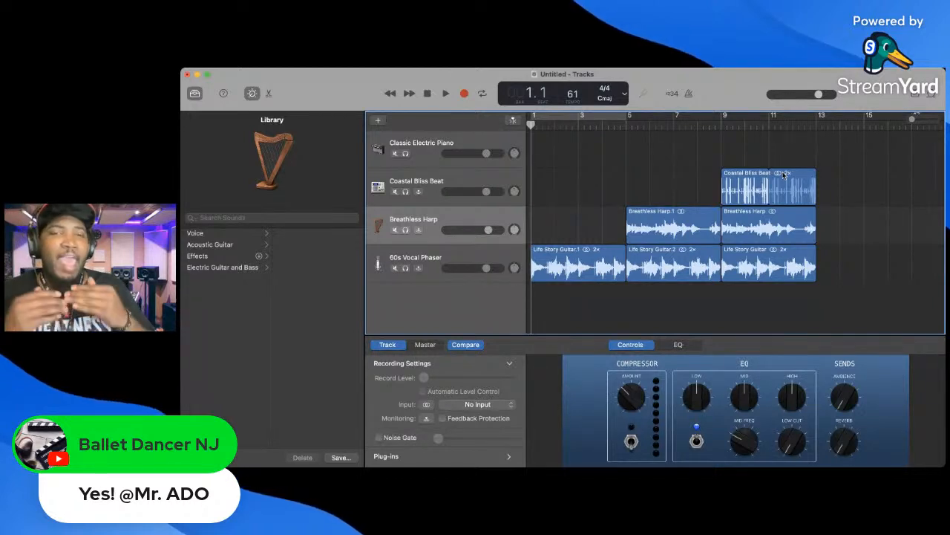
{"action": "key", "text": "super+Tab"}
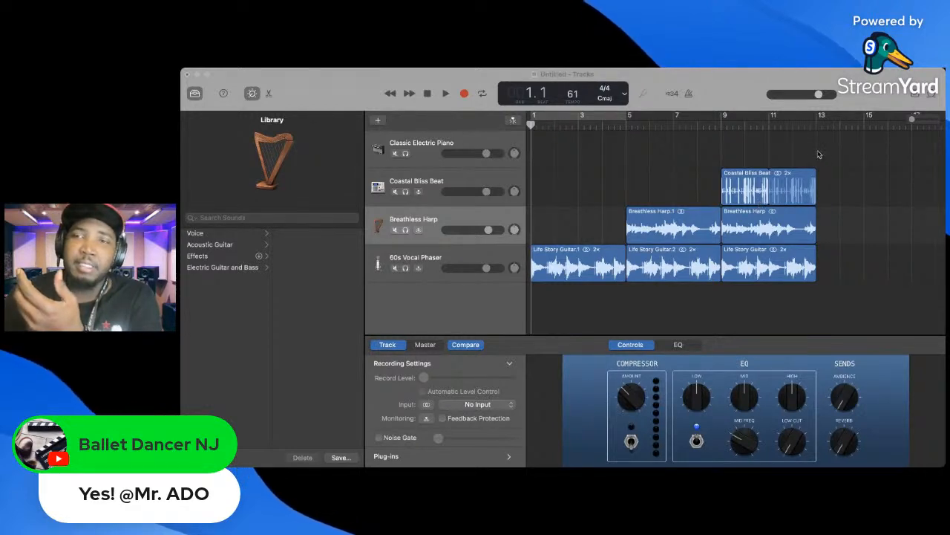
{"action": "left_click", "coordinate": [792, 153]}
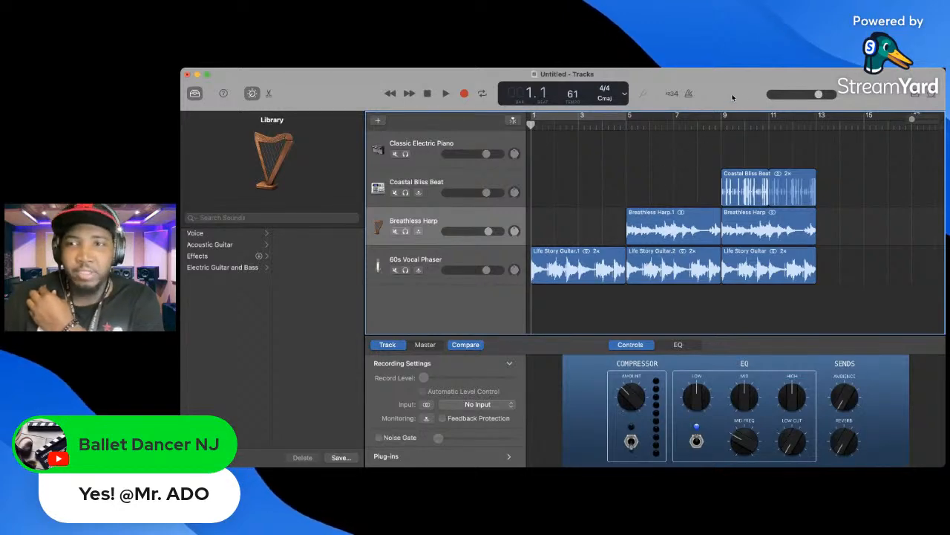
- Show the loop browser and change its instrument filter from Elec Guitar to Bass
{"action": "left_click", "coordinate": [937, 97]}
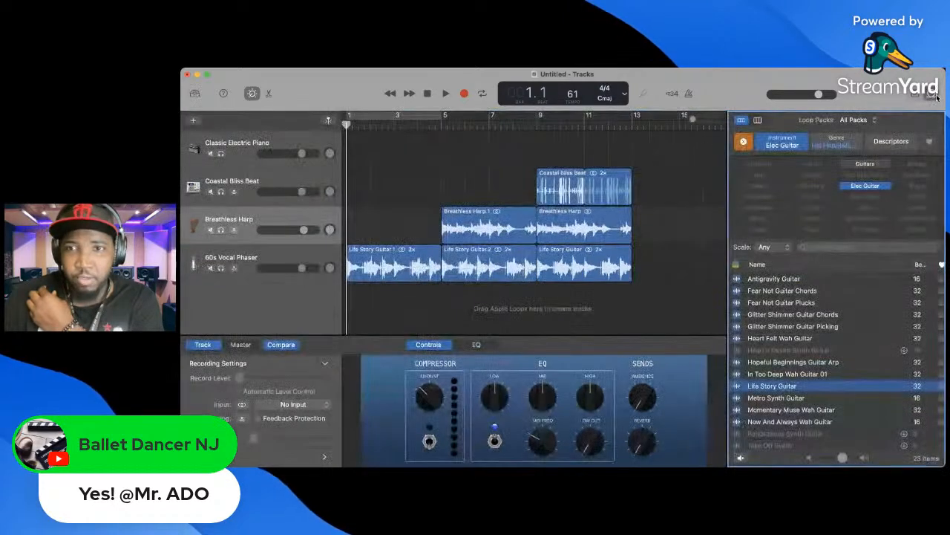
{"action": "left_click", "coordinate": [787, 142]}
{"action": "left_click", "coordinate": [792, 144]}
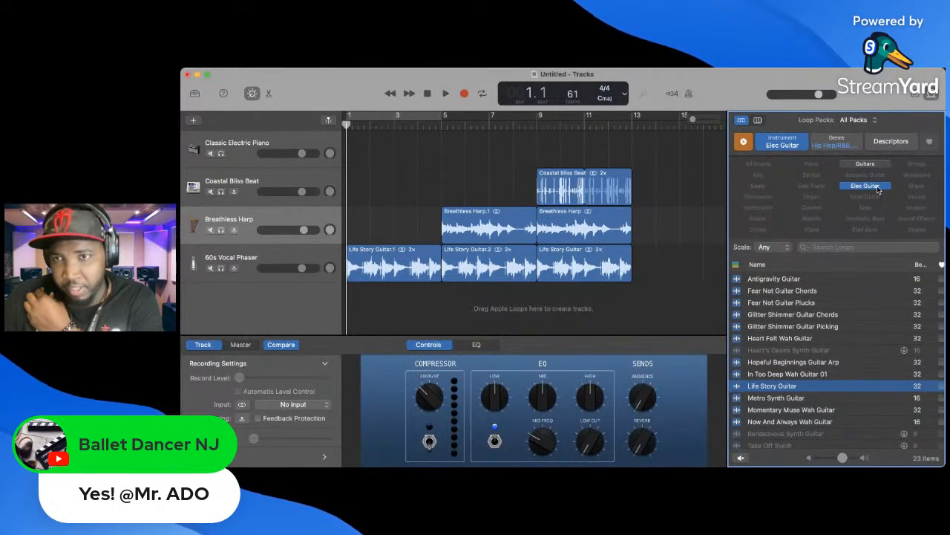
{"action": "left_click", "coordinate": [878, 188]}
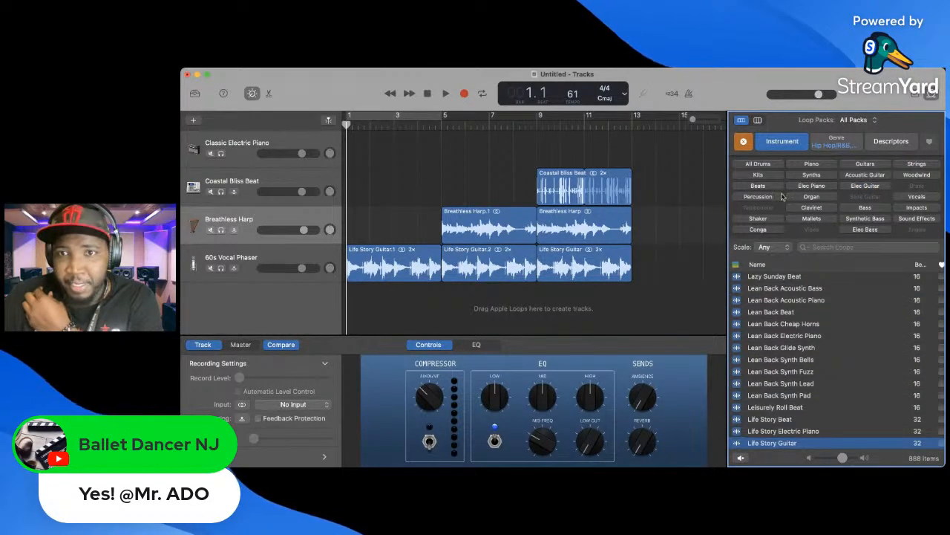
{"action": "left_click", "coordinate": [865, 207]}
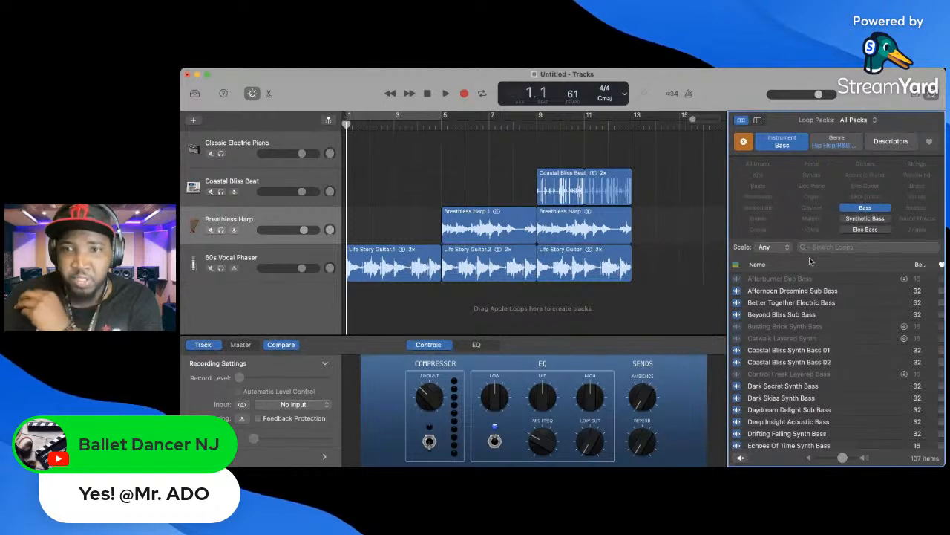
- Preview the Afternoon Dreaming Sub Bass loop and add it on a new track starting at bar 5
{"action": "left_click", "coordinate": [789, 292]}
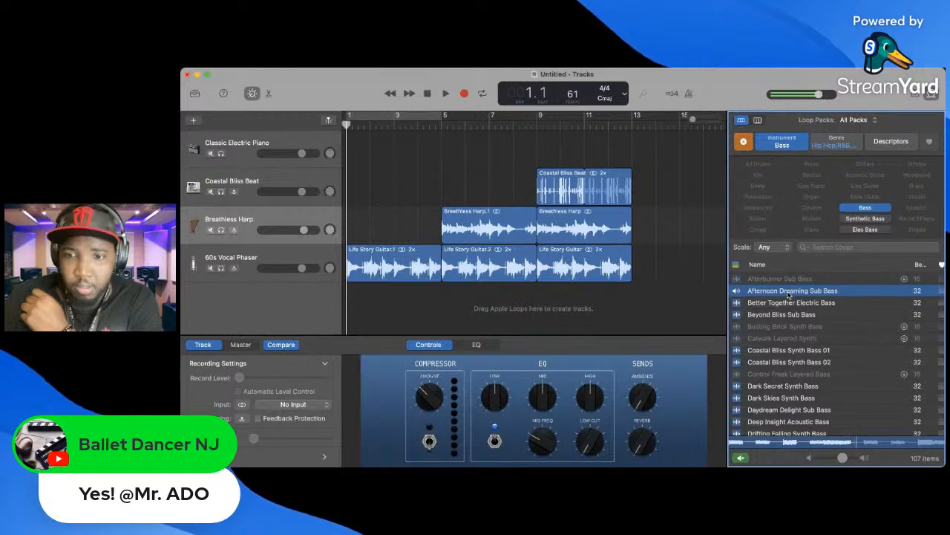
{"action": "key", "text": "space"}
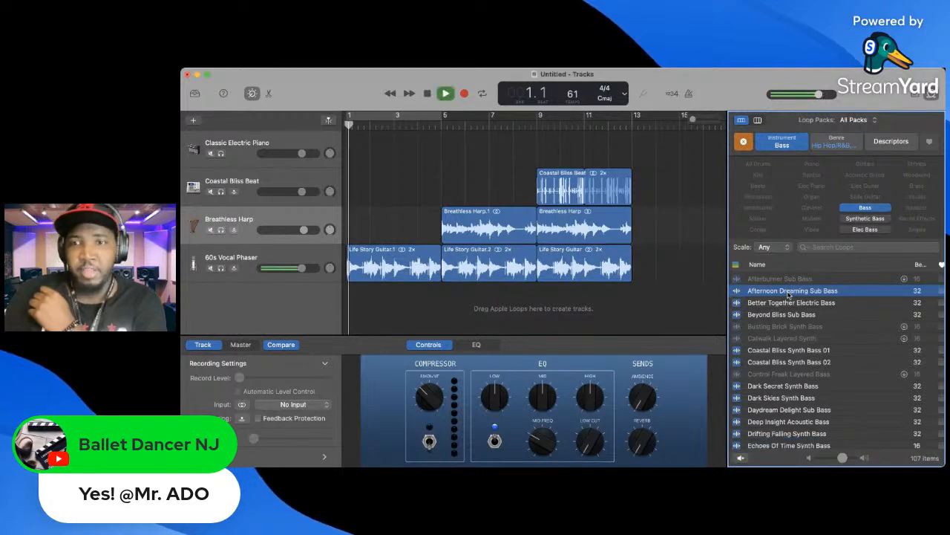
{"action": "key", "text": "space"}
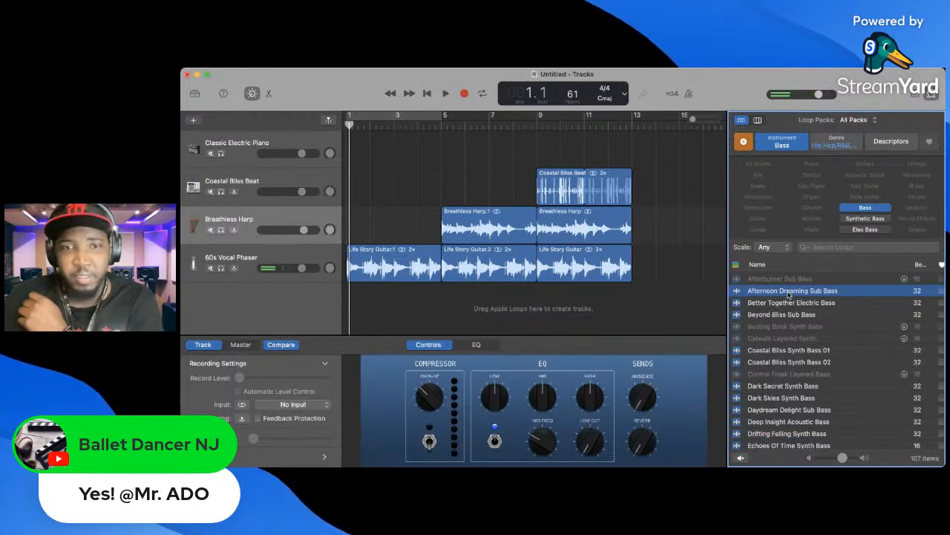
{"action": "left_click_drag", "start_coordinate": [789, 295], "coordinate": [441, 295]}
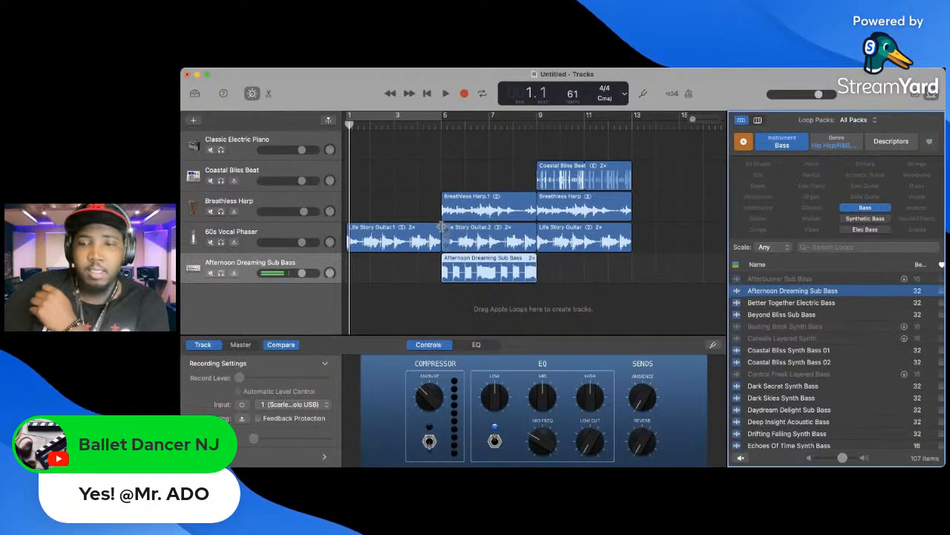
- Play the arrangement with the sub bass through the end of the beat section, stop and return the playhead to bar 1
{"action": "key", "text": "space"}
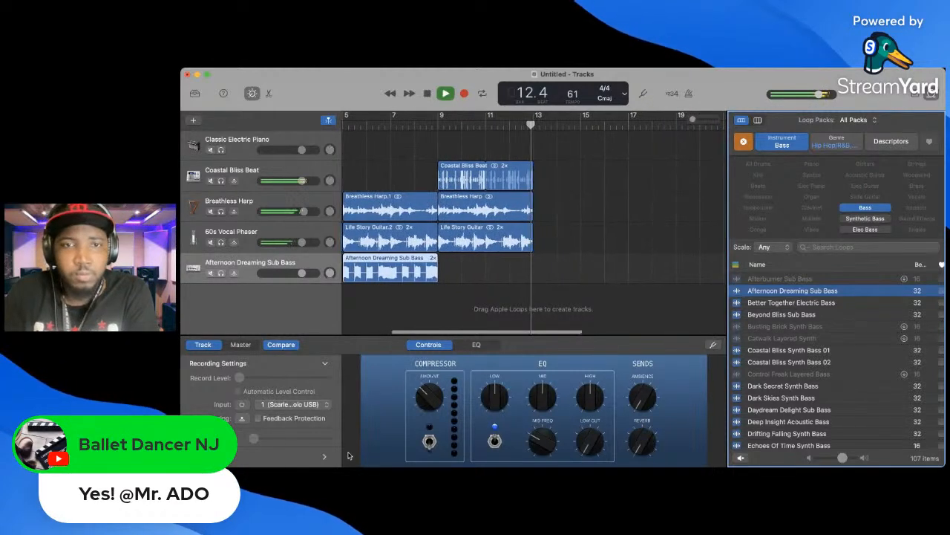
{"action": "key", "text": "space"}
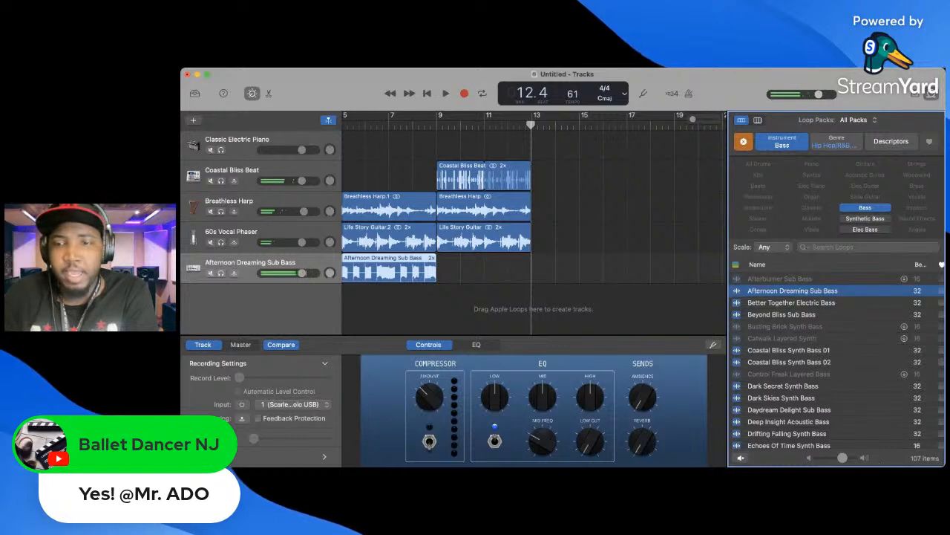
{"action": "key", "text": "super+Tab"}
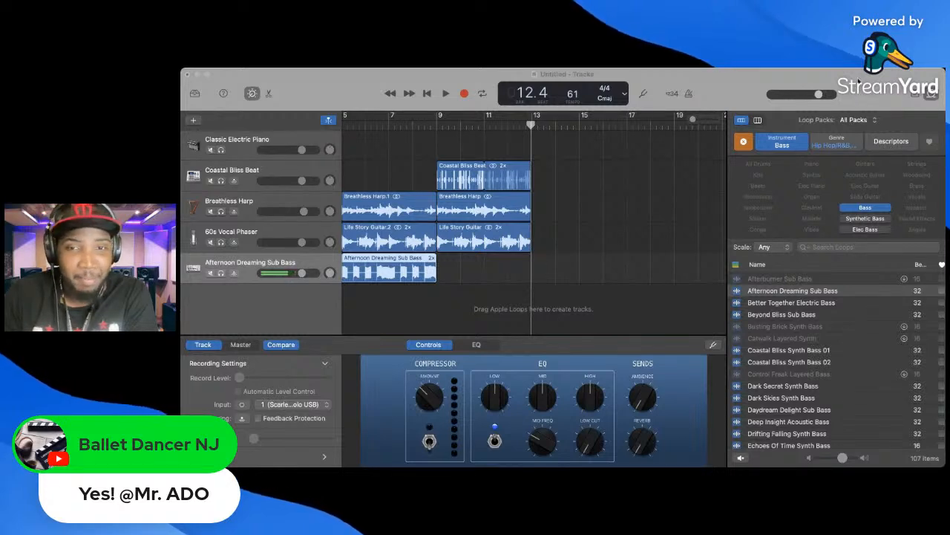
{"action": "left_click", "coordinate": [736, 83]}
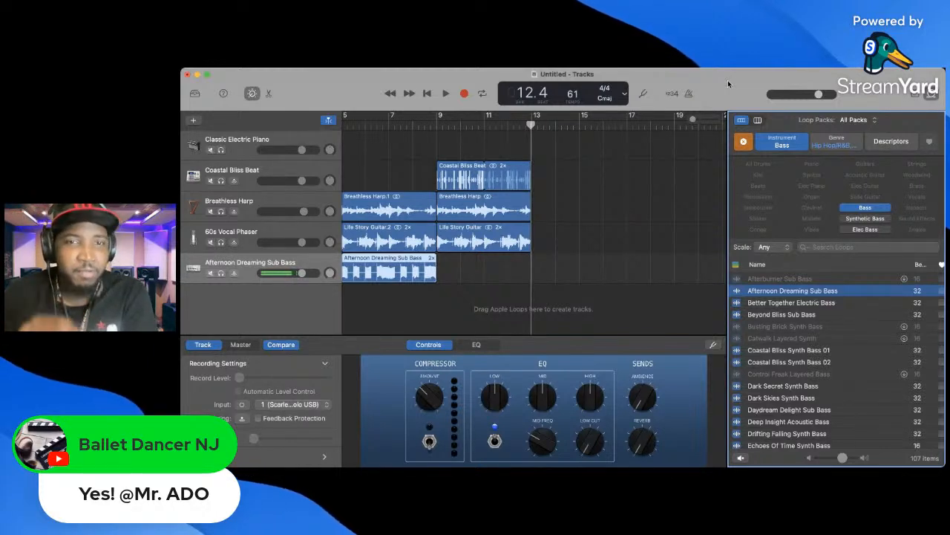
{"action": "key", "text": "Return"}
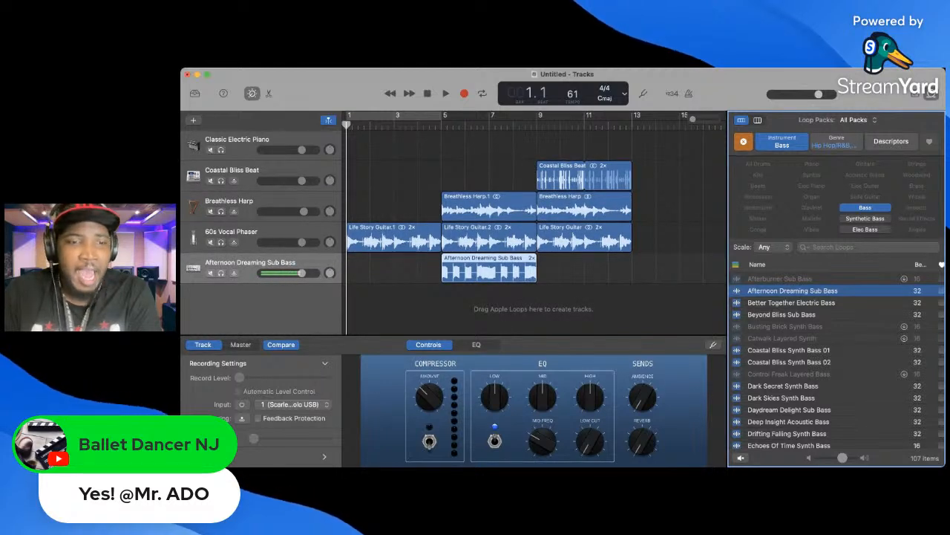
{"action": "key", "text": "super+Tab"}
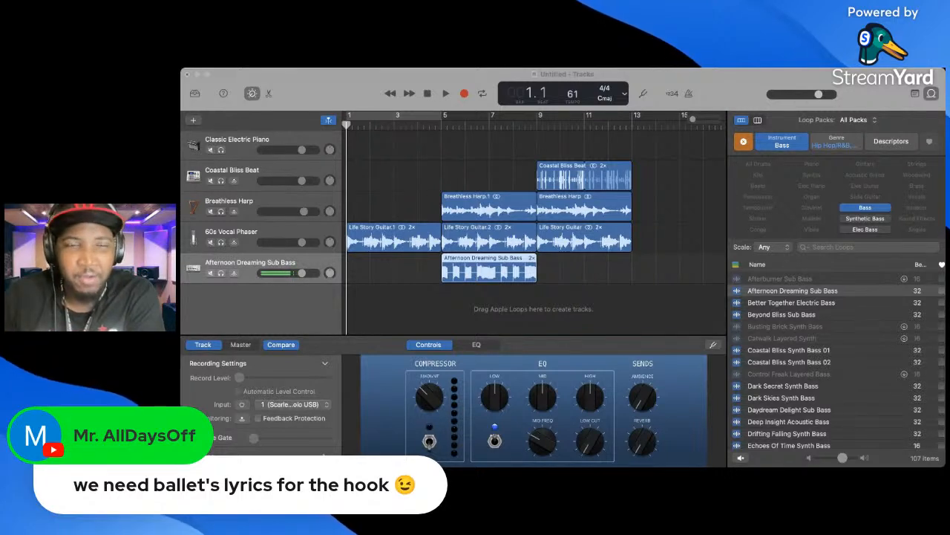
{"action": "left_click", "coordinate": [915, 93]}
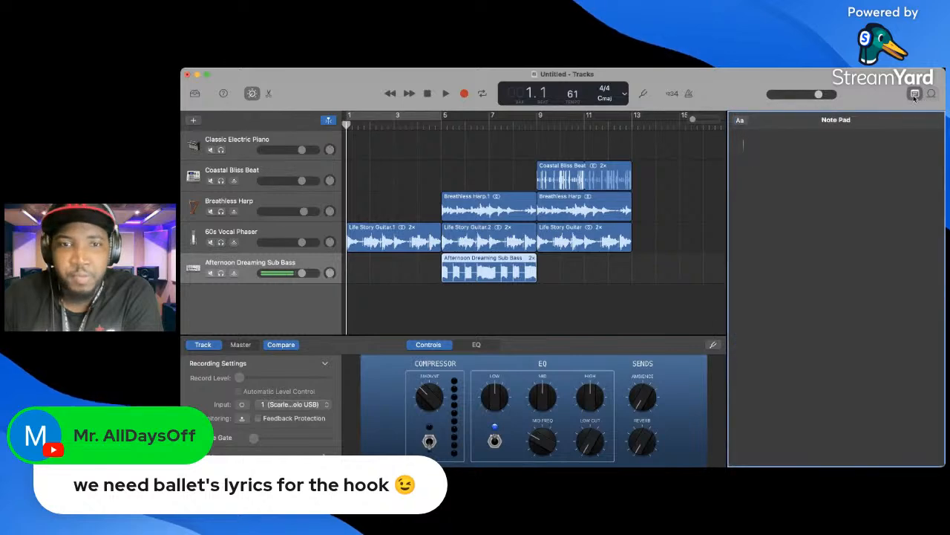
{"action": "left_click", "coordinate": [931, 93]}
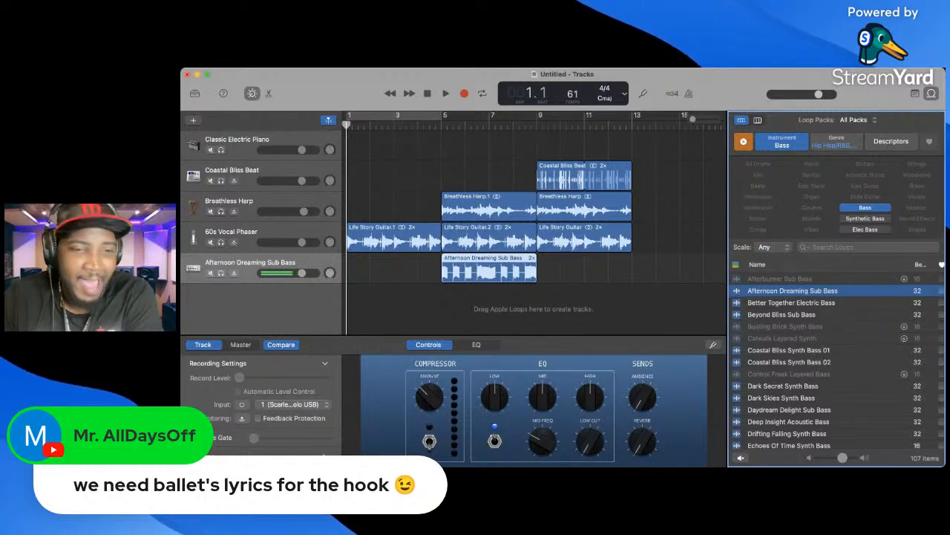
{"action": "key", "text": "super+Tab"}
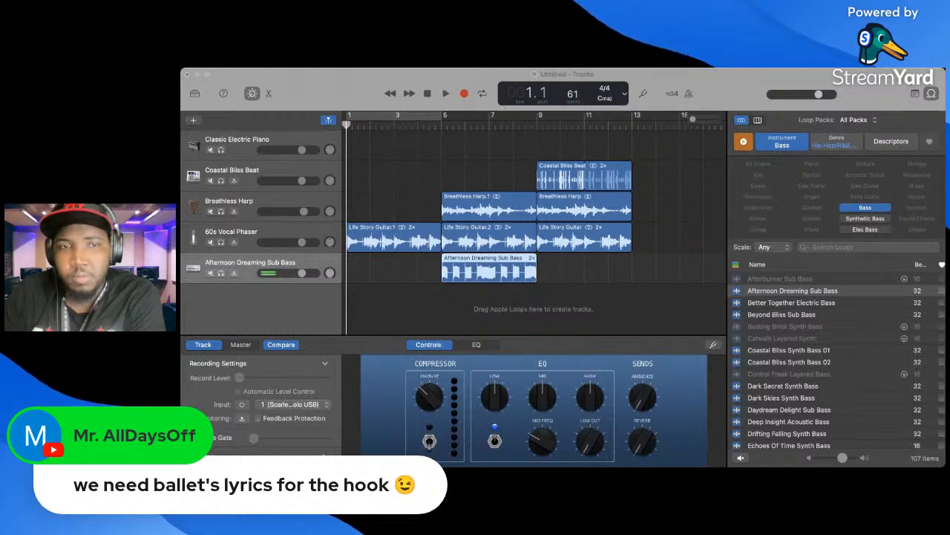
{"action": "left_click", "coordinate": [708, 86]}
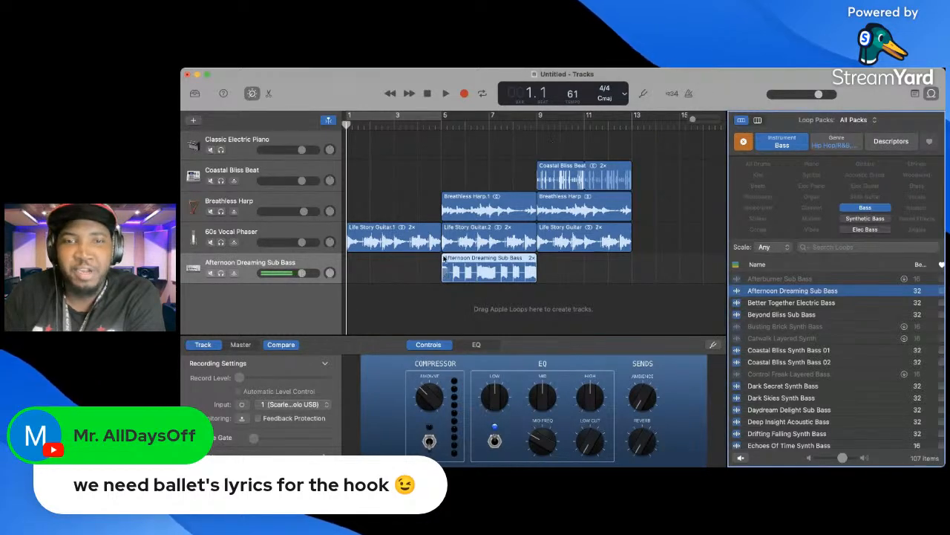
- Import the Visions FX (82) audio file onto a new track below the sub bass and move its region to start at bar 8
{"action": "key", "text": "super+Tab"}
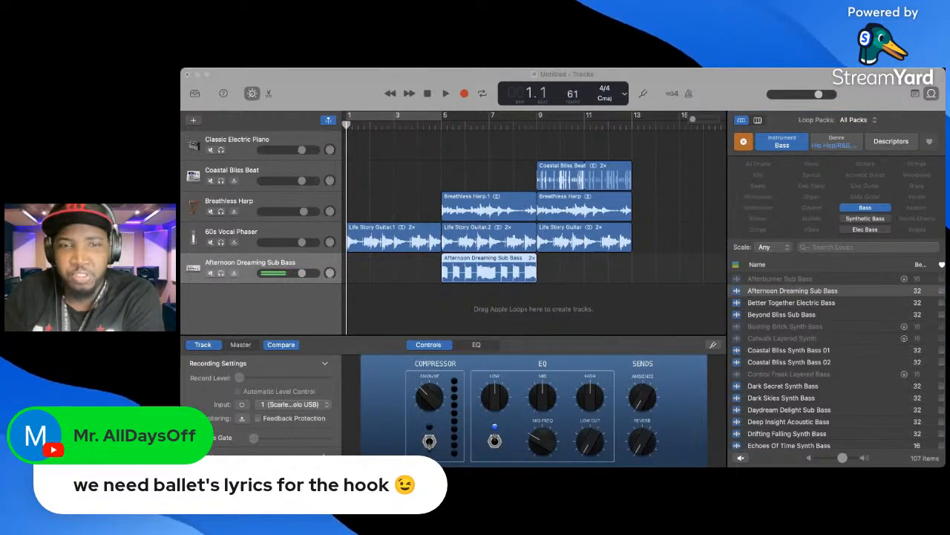
{"action": "left_click_drag", "start_coordinate": [461, 307], "coordinate": [455, 304]}
{"action": "left_click", "coordinate": [455, 303]}
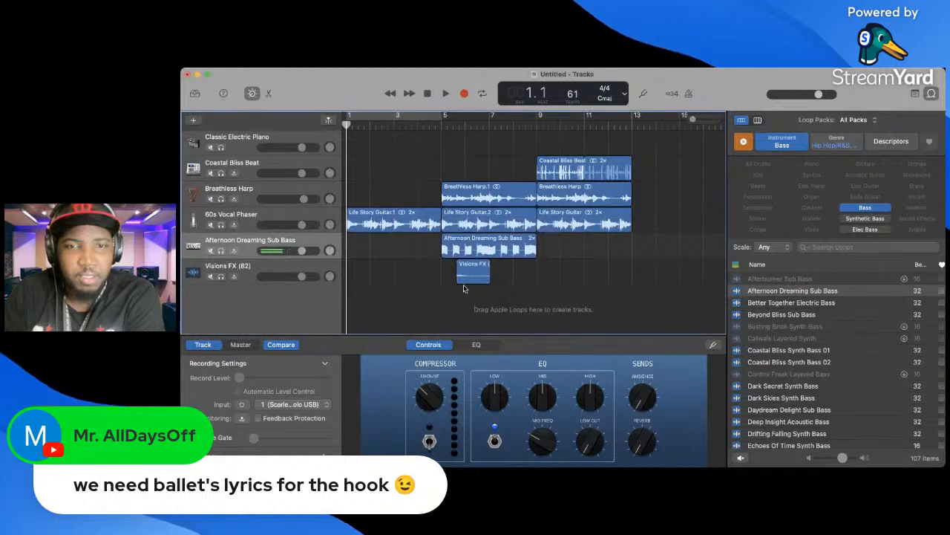
{"action": "left_click", "coordinate": [464, 271]}
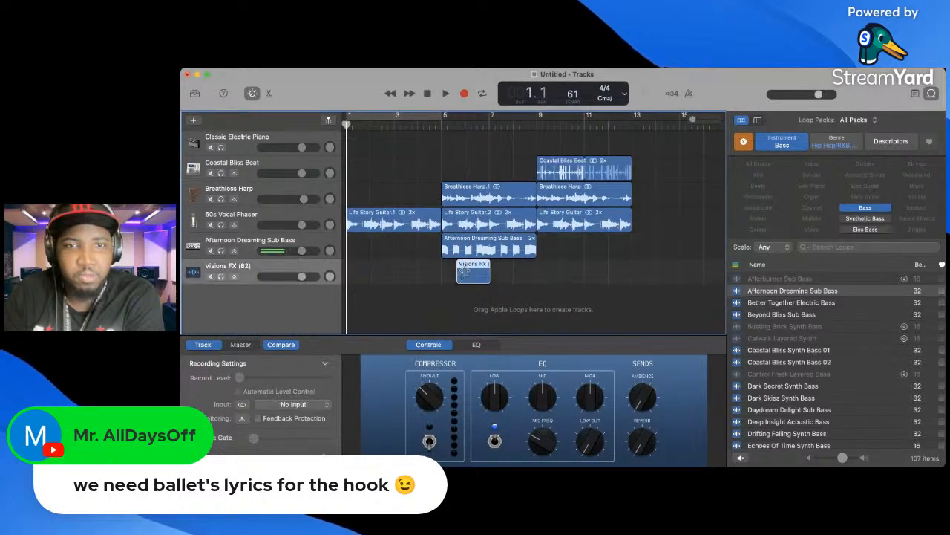
{"action": "left_click_drag", "start_coordinate": [464, 271], "coordinate": [522, 272]}
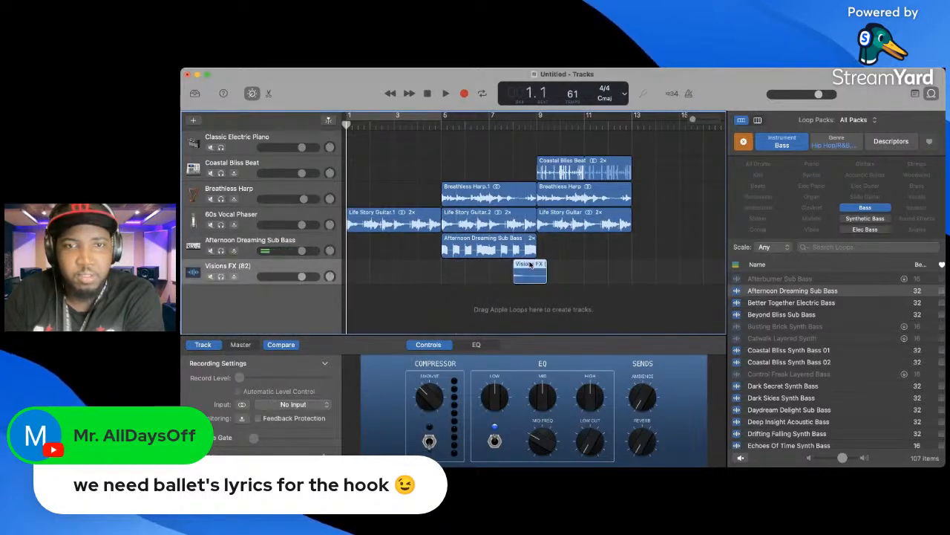
- Play the transition around the Visions FX region into the beat's entry at bar 9, replaying it from about bar 6
{"action": "left_click", "coordinate": [504, 124]}
{"action": "key", "text": "space"}
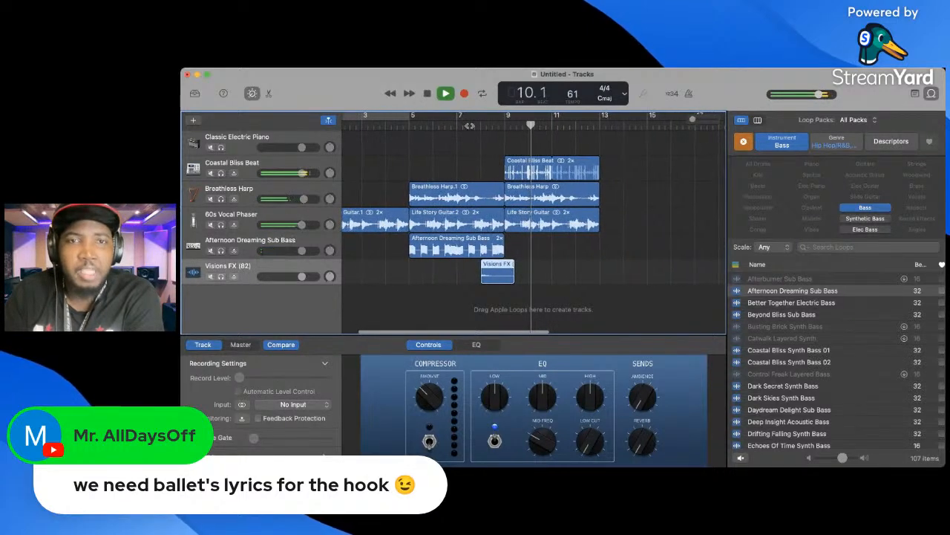
{"action": "left_click", "coordinate": [446, 126]}
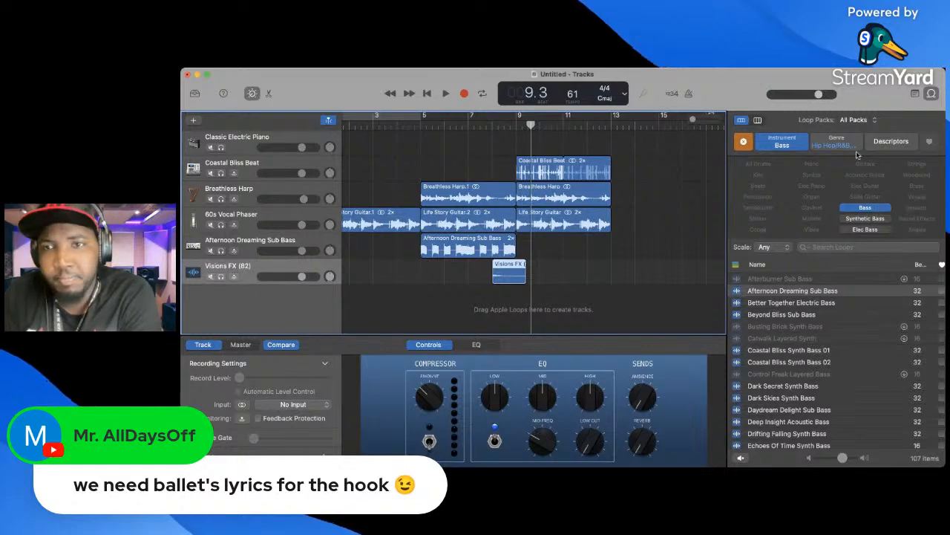
{"action": "left_click", "coordinate": [792, 150]}
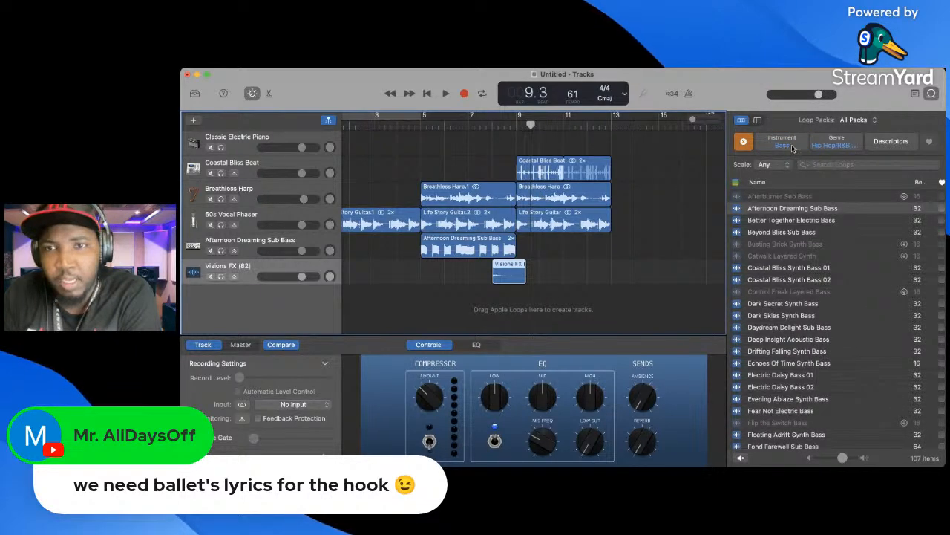
{"action": "left_click", "coordinate": [793, 149]}
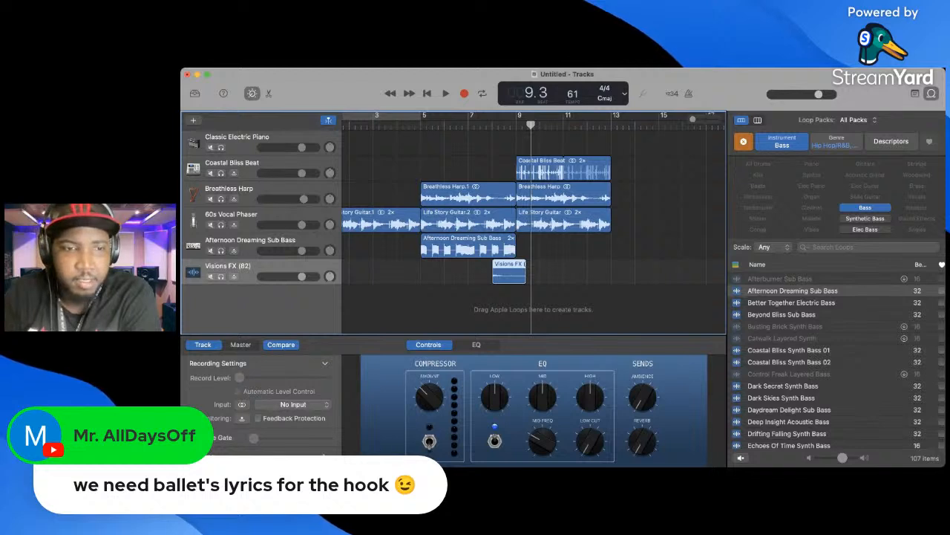
- Import the Visions Crash (16)-24b audio file onto a new track below Visions FX and move its region to start at bar 9
{"action": "key", "text": "super+Tab"}
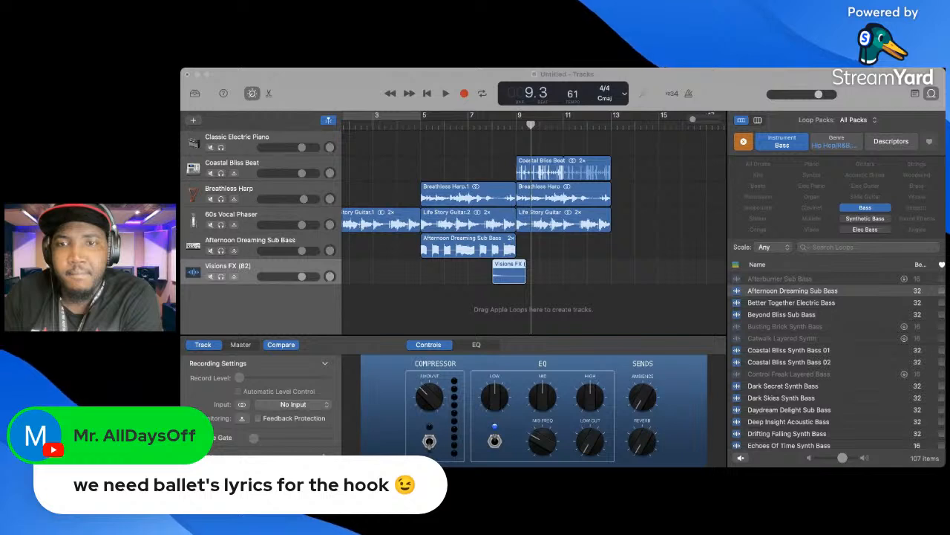
{"action": "left_click_drag", "start_coordinate": [536, 331], "coordinate": [512, 313]}
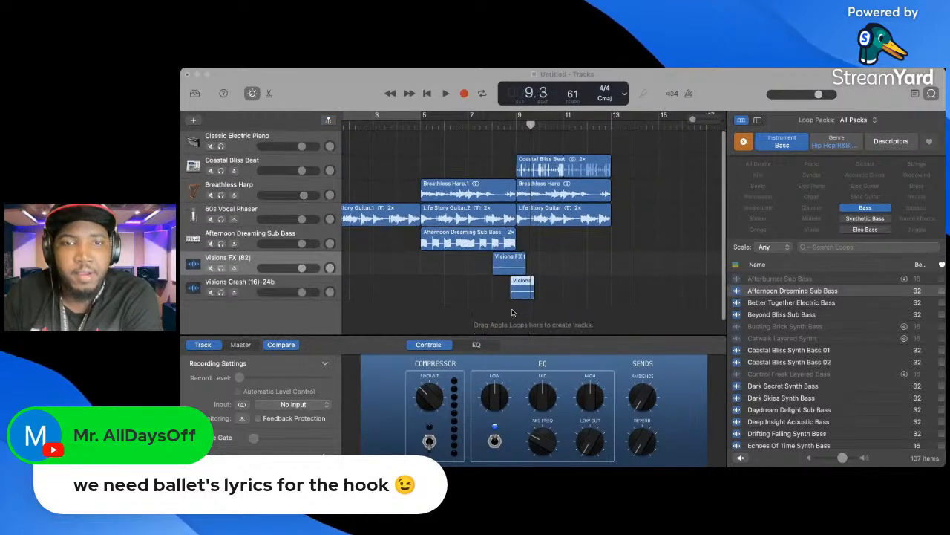
{"action": "left_click", "coordinate": [518, 292]}
{"action": "left_click_drag", "start_coordinate": [528, 293], "coordinate": [529, 292]}
- Play the crash transition from bar 8, then replay from about bar 6 through the end of the beat section
{"action": "left_click", "coordinate": [493, 124]}
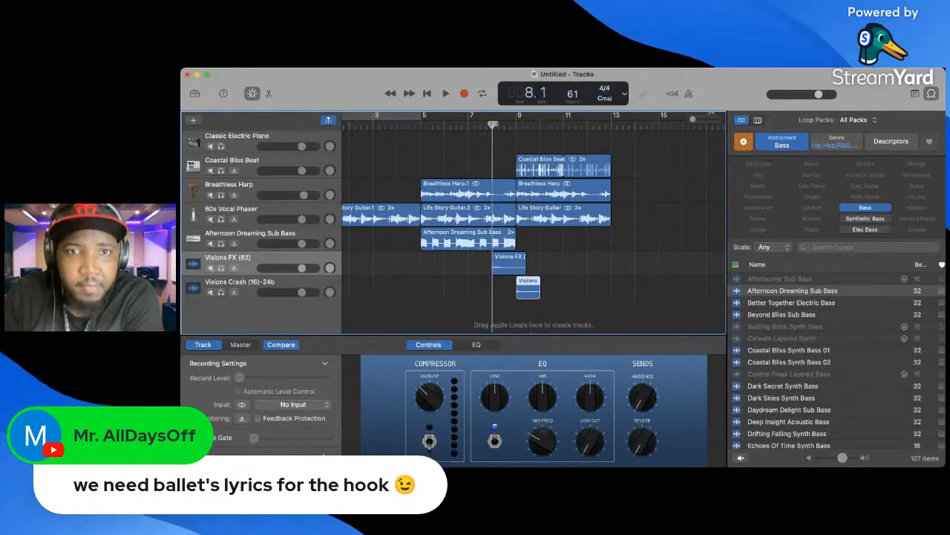
{"action": "scroll", "coordinate": [493, 124], "scroll_direction": "left", "scroll_amount": 1}
{"action": "key", "text": "space"}
{"action": "scroll", "coordinate": [493, 124], "scroll_direction": "left", "scroll_amount": 1}
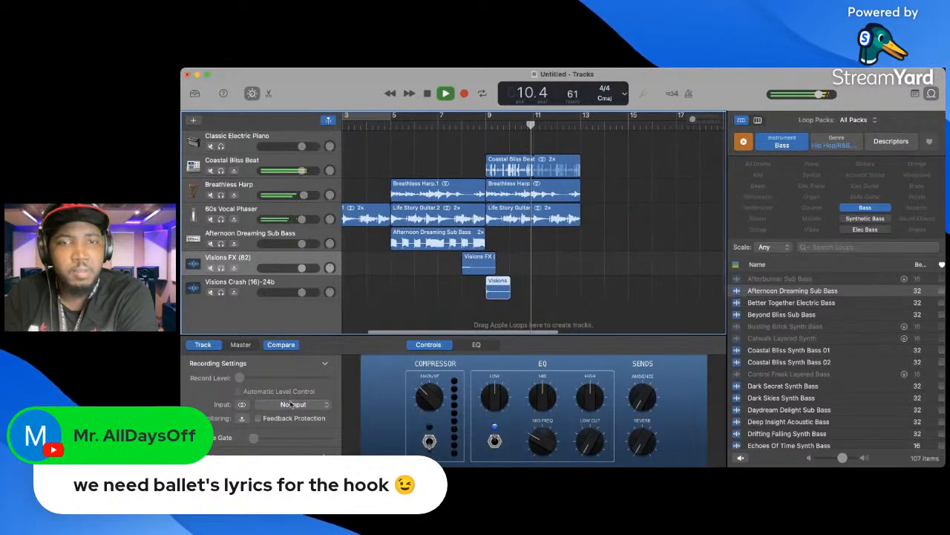
{"action": "key", "text": "space"}
{"action": "left_click", "coordinate": [419, 126]}
{"action": "key", "text": "space"}
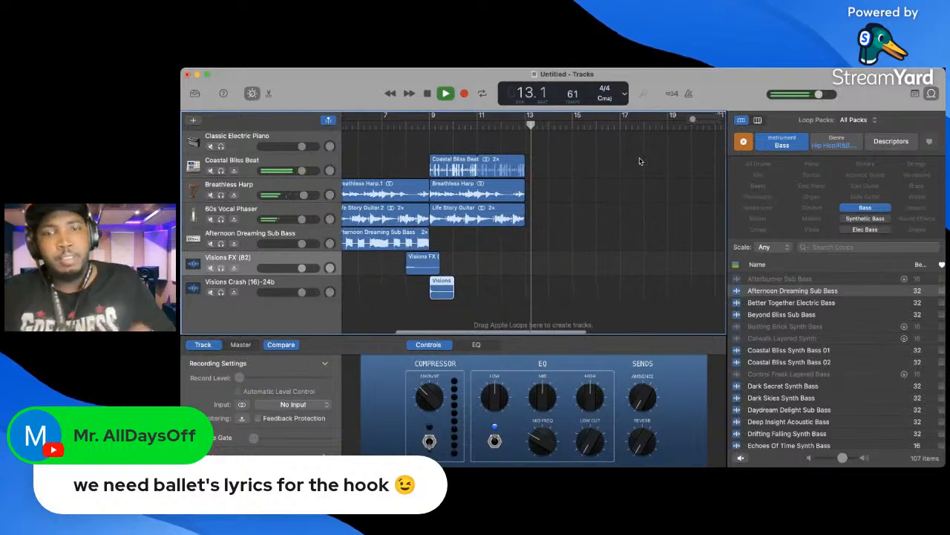
{"action": "key", "text": "space"}
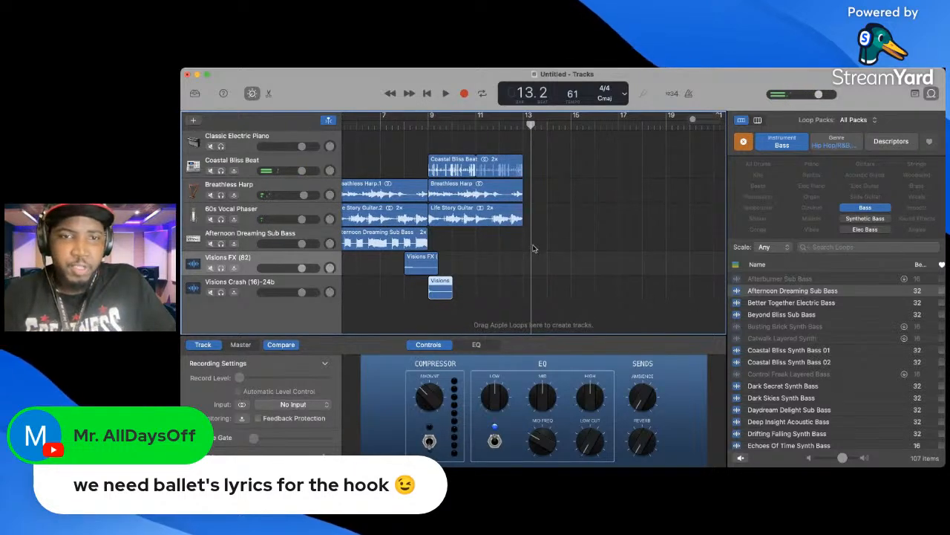
- Copy the Coastal Bliss Beat, Breathless Harp and Life Story Guitar regions from bar 9 to bar 13
{"action": "left_click", "coordinate": [553, 227]}
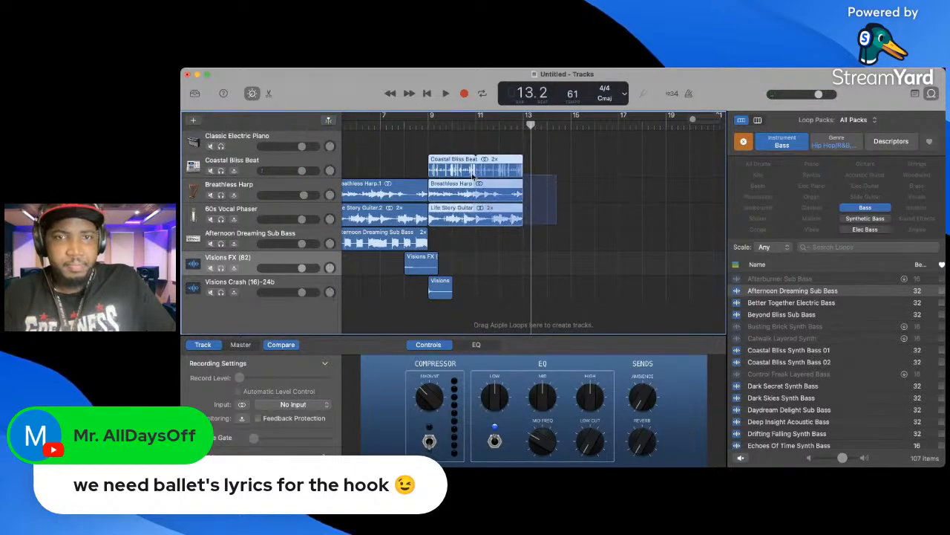
{"action": "left_click_drag", "start_coordinate": [473, 176], "coordinate": [472, 173]}
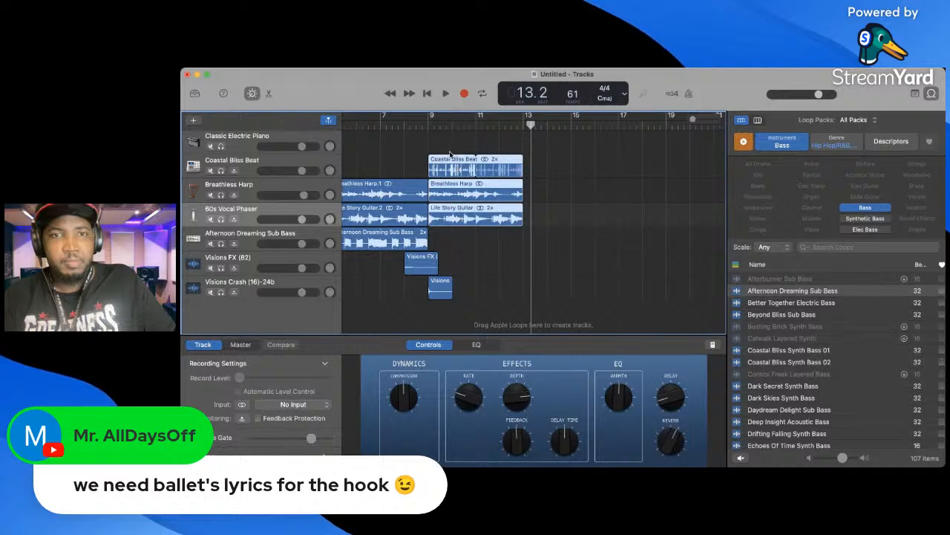
{"action": "left_click_drag", "start_coordinate": [451, 165], "coordinate": [544, 160]}
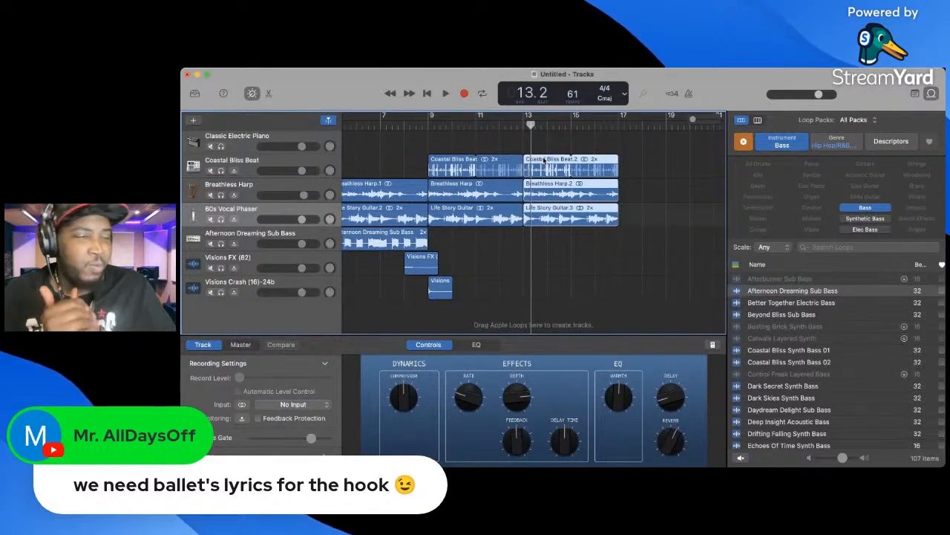
- Copy the beat, harp and guitar regions at bar 13 so that a further set starts at bar 17
{"action": "left_click", "coordinate": [615, 125]}
{"action": "scroll", "coordinate": [619, 190], "scroll_direction": "right", "scroll_amount": 2}
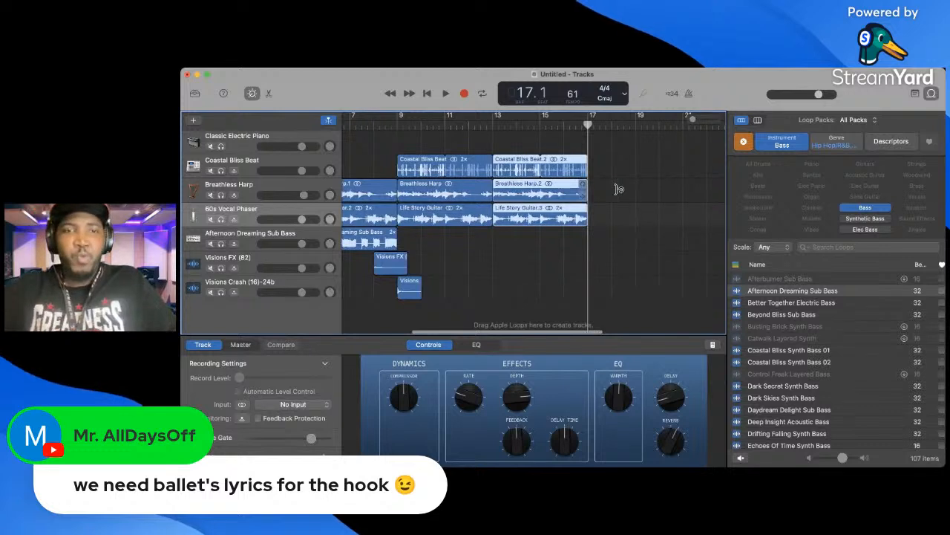
{"action": "scroll", "coordinate": [617, 188], "scroll_direction": "right", "scroll_amount": 2}
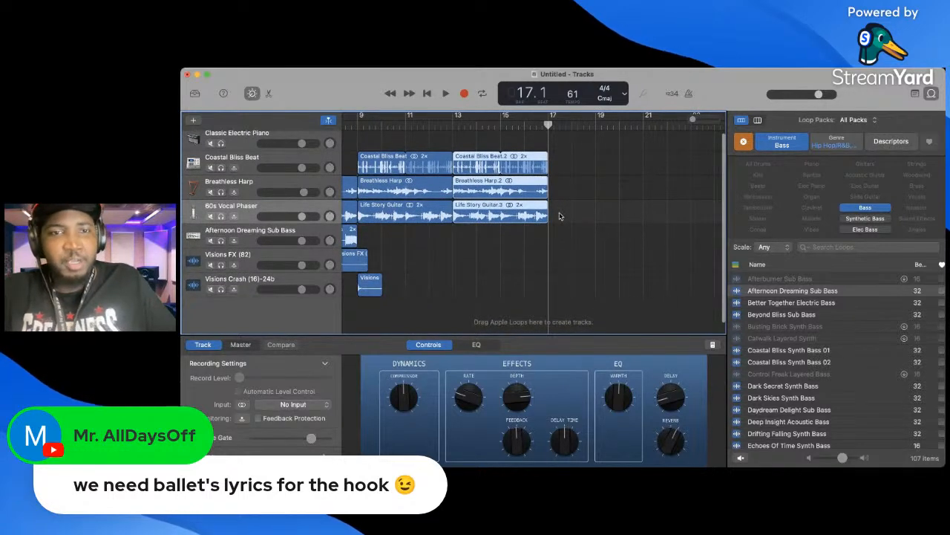
{"action": "left_click_drag", "start_coordinate": [525, 247], "coordinate": [496, 202]}
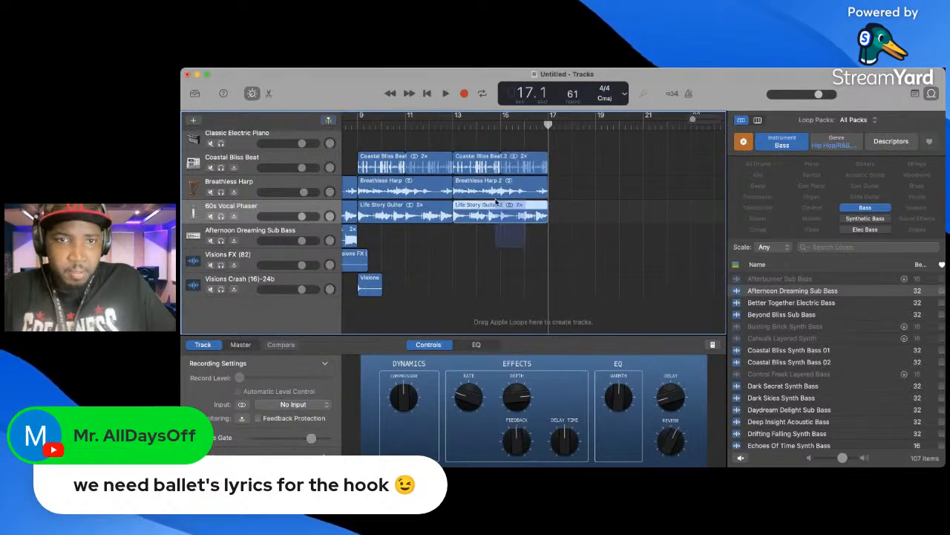
{"action": "left_click", "coordinate": [485, 164]}
{"action": "left_click_drag", "start_coordinate": [484, 165], "coordinate": [569, 164]}
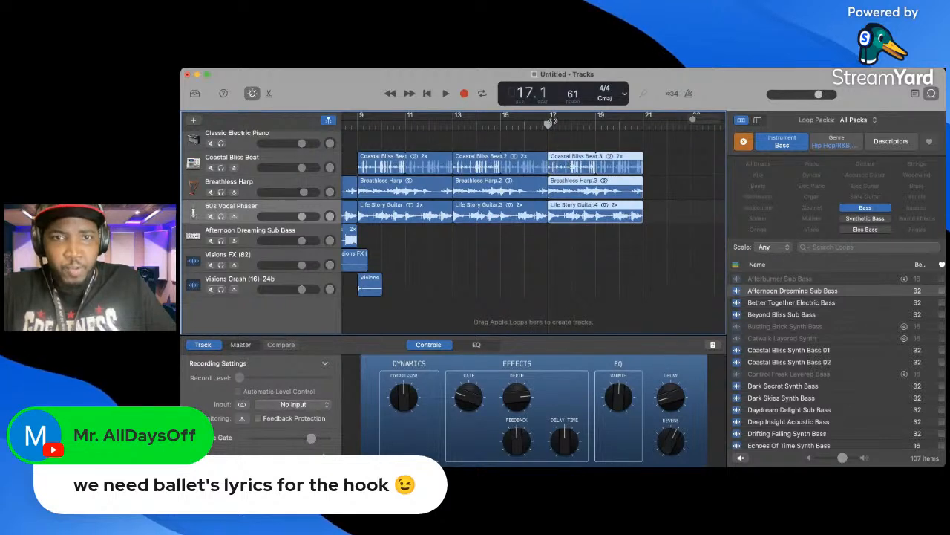
- Delete the Coastal Bliss Beat region at bar 17, keeping the harp and guitar copies
{"action": "scroll", "coordinate": [570, 175], "scroll_direction": "up", "scroll_amount": 1}
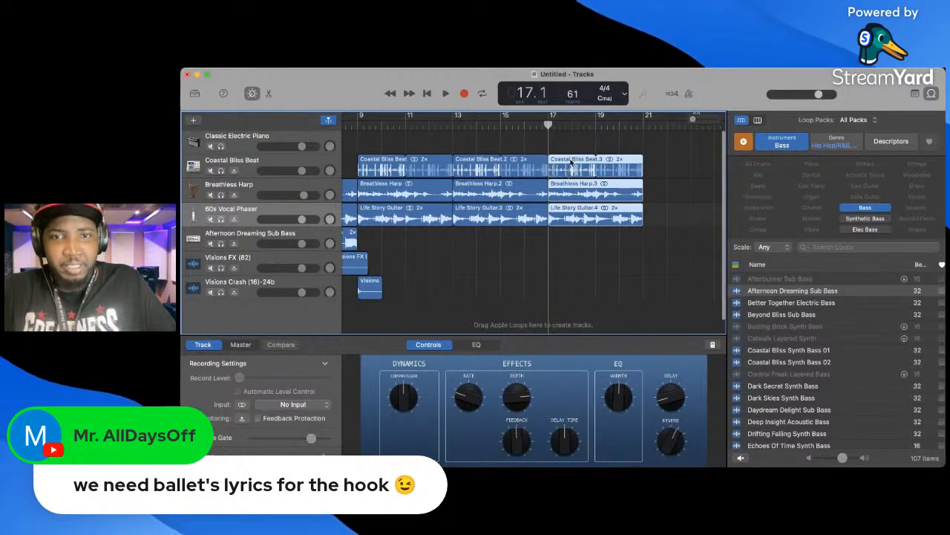
{"action": "left_click", "coordinate": [571, 166]}
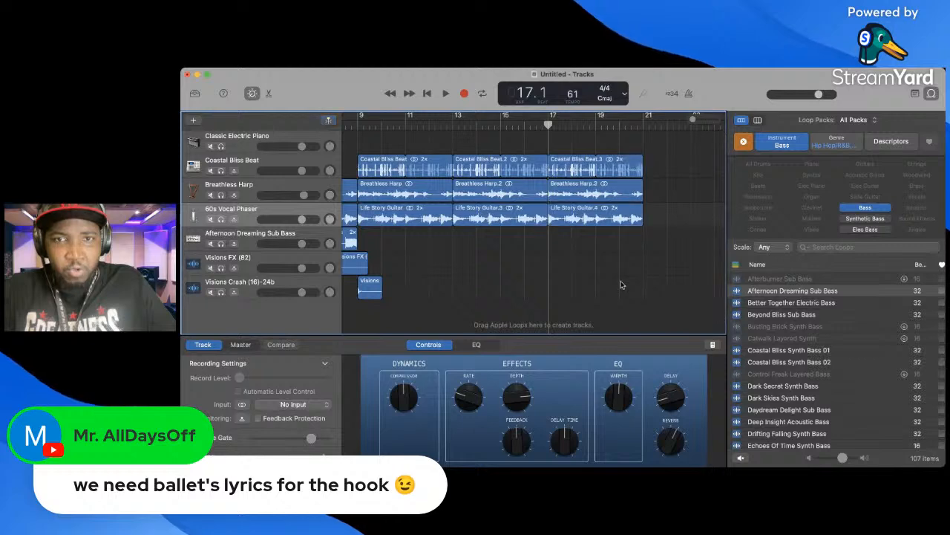
{"action": "key", "text": "Delete"}
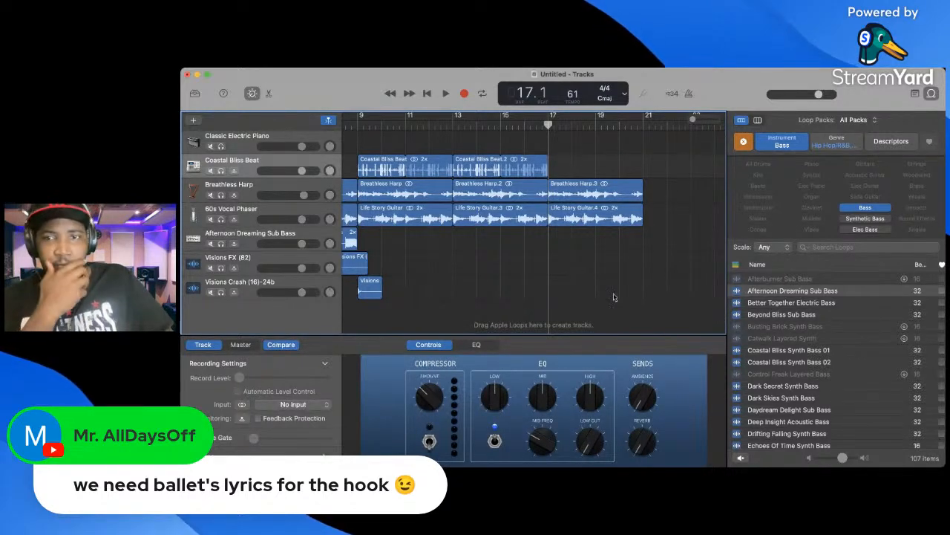
- Replace the Bass instrument filter for the loops with All Drums
{"action": "left_click", "coordinate": [782, 148]}
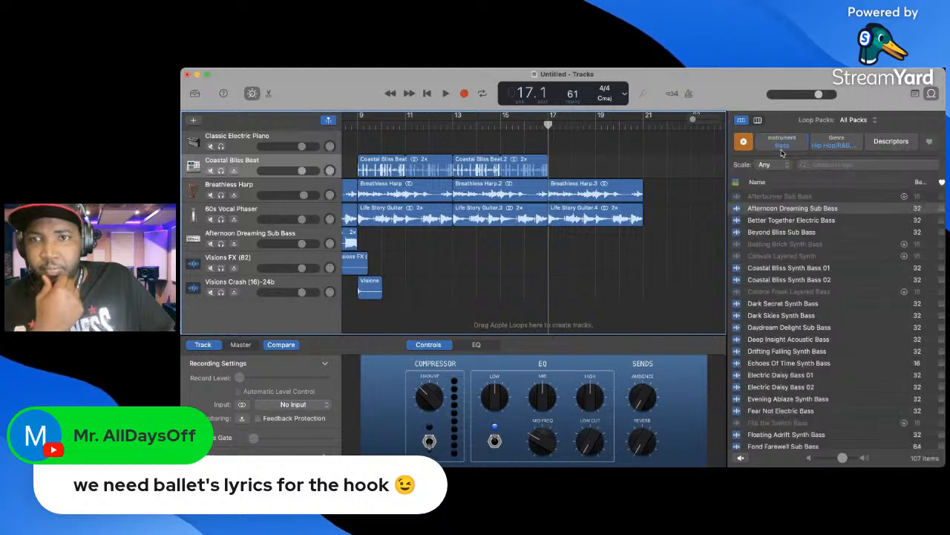
{"action": "left_click", "coordinate": [782, 145]}
{"action": "left_click", "coordinate": [782, 146]}
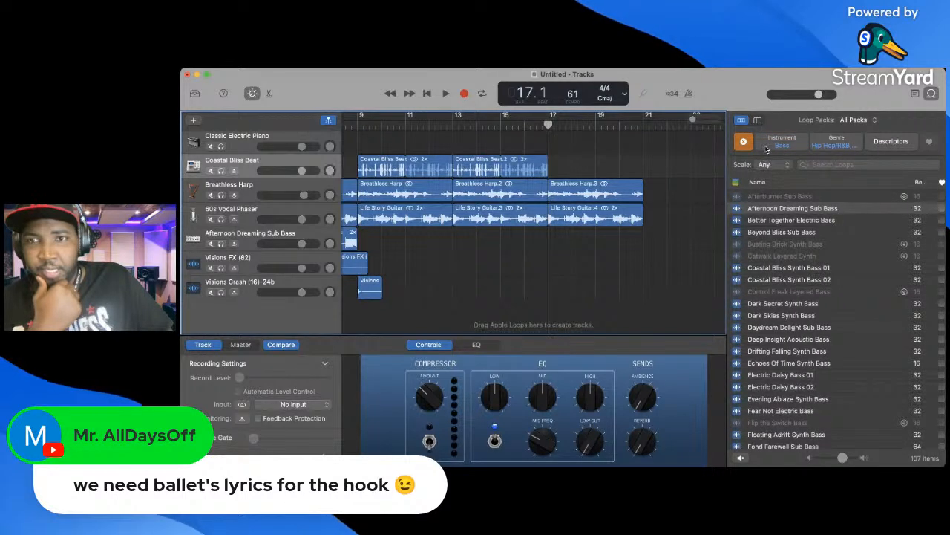
{"action": "left_click", "coordinate": [782, 145]}
{"action": "left_click", "coordinate": [854, 213]}
{"action": "left_click", "coordinate": [770, 168]}
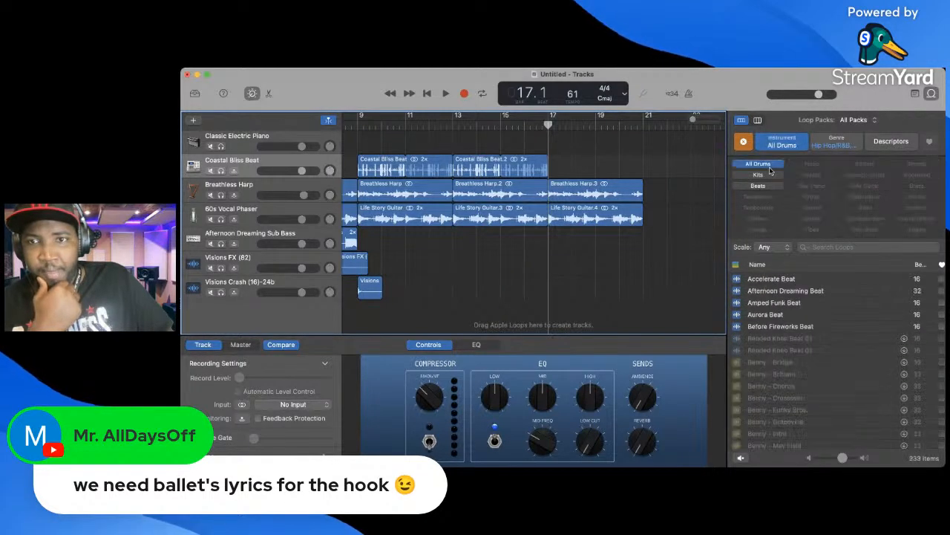
- Preview the Boxed In, Brooklyn Heights, Busting Brick 01 and 02, and Closing Credits 01 and 02 drum loops
{"action": "scroll", "coordinate": [793, 333], "scroll_direction": "down", "scroll_amount": 5}
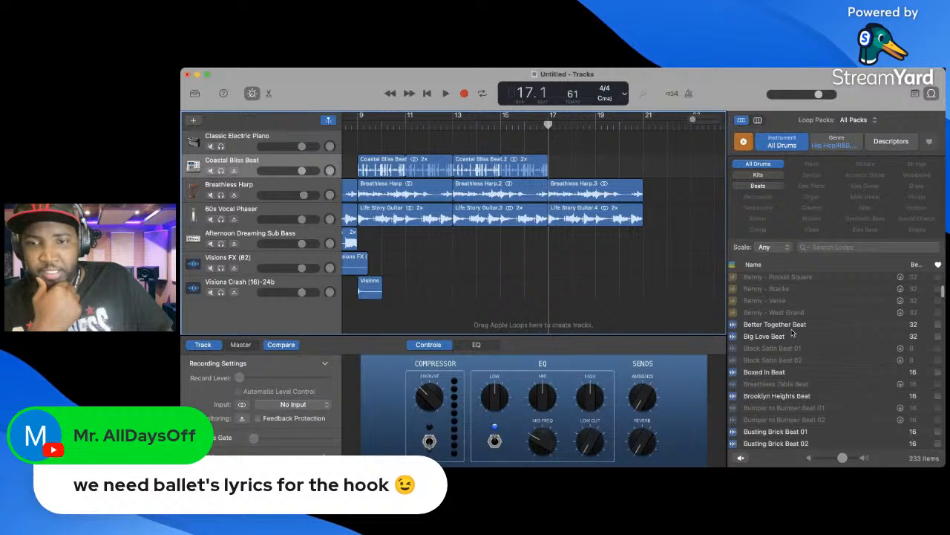
{"action": "left_click", "coordinate": [777, 374]}
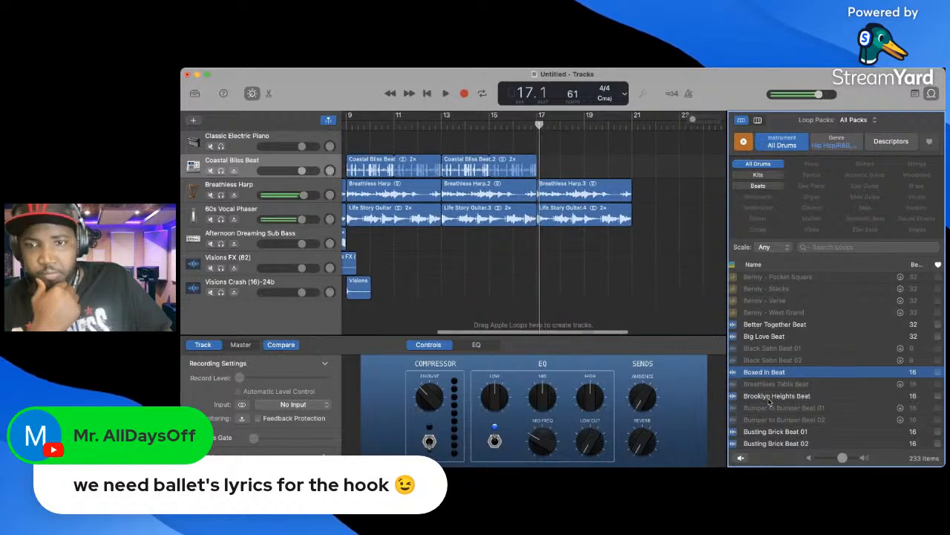
{"action": "left_click", "coordinate": [770, 398]}
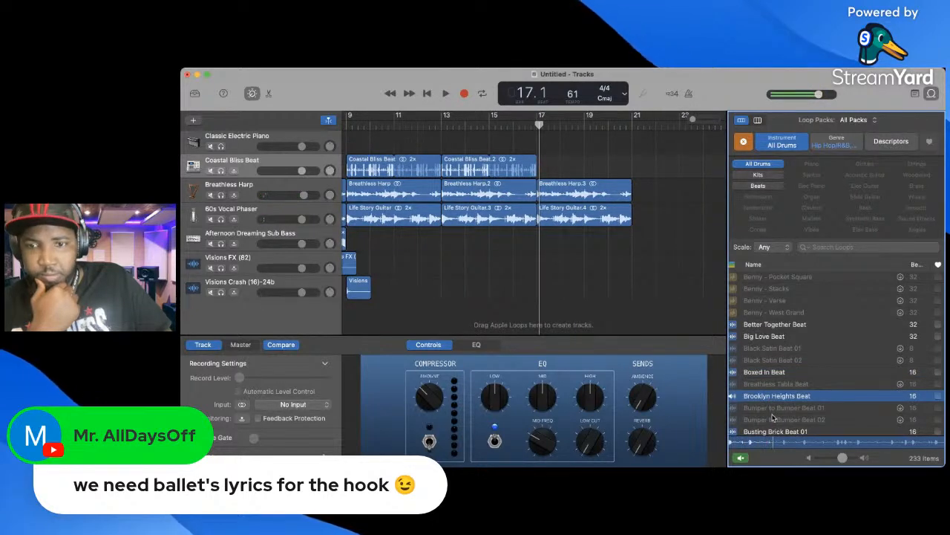
{"action": "scroll", "coordinate": [772, 417], "scroll_direction": "down", "scroll_amount": 3}
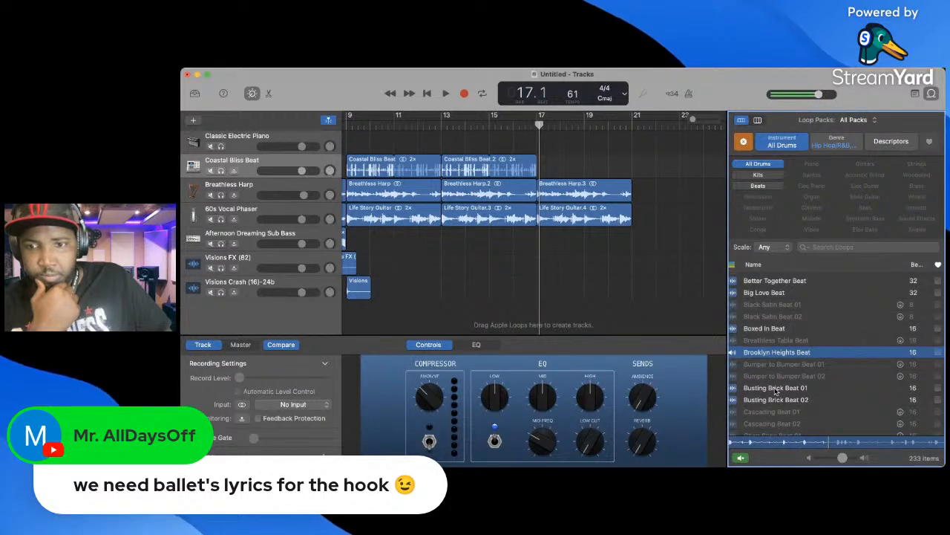
{"action": "left_click", "coordinate": [776, 392]}
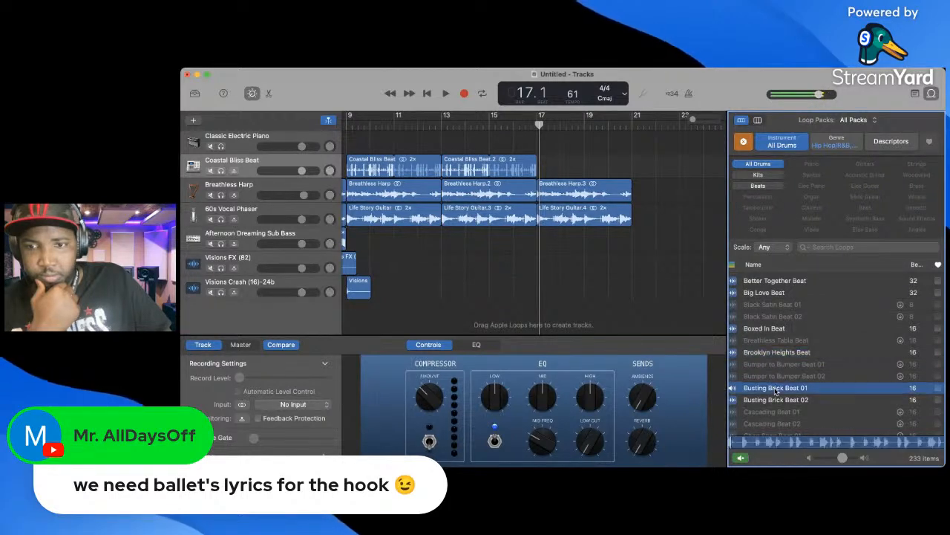
{"action": "left_click", "coordinate": [775, 401]}
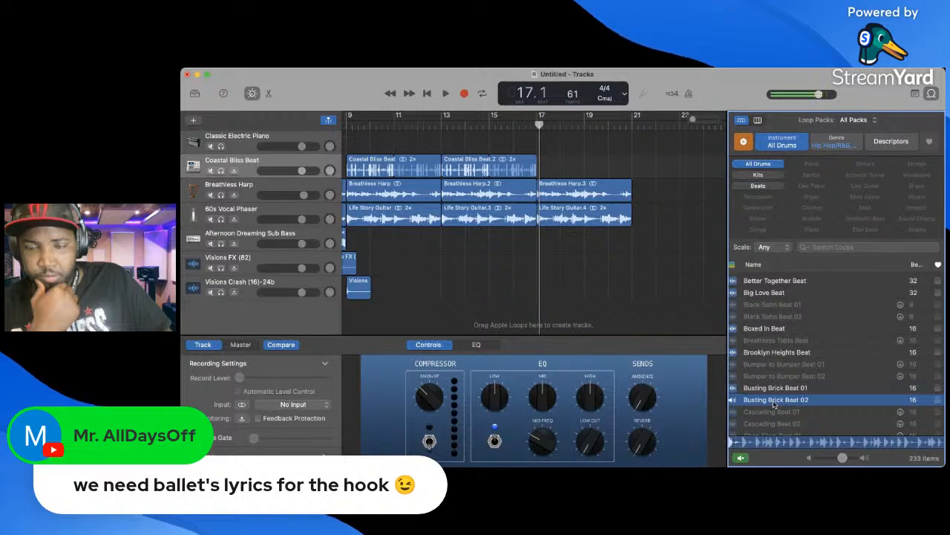
{"action": "scroll", "coordinate": [774, 404], "scroll_direction": "down", "scroll_amount": 3}
{"action": "left_click", "coordinate": [775, 410]}
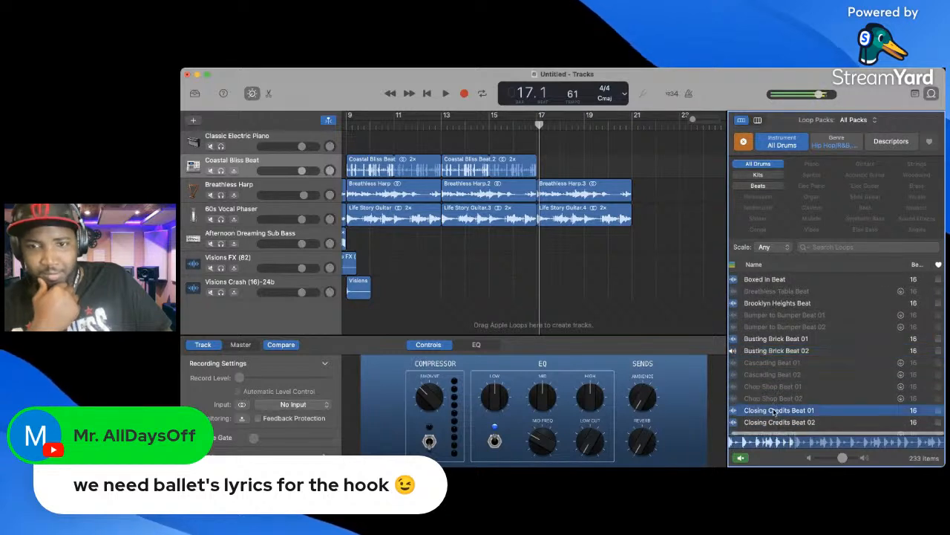
{"action": "left_click", "coordinate": [773, 422]}
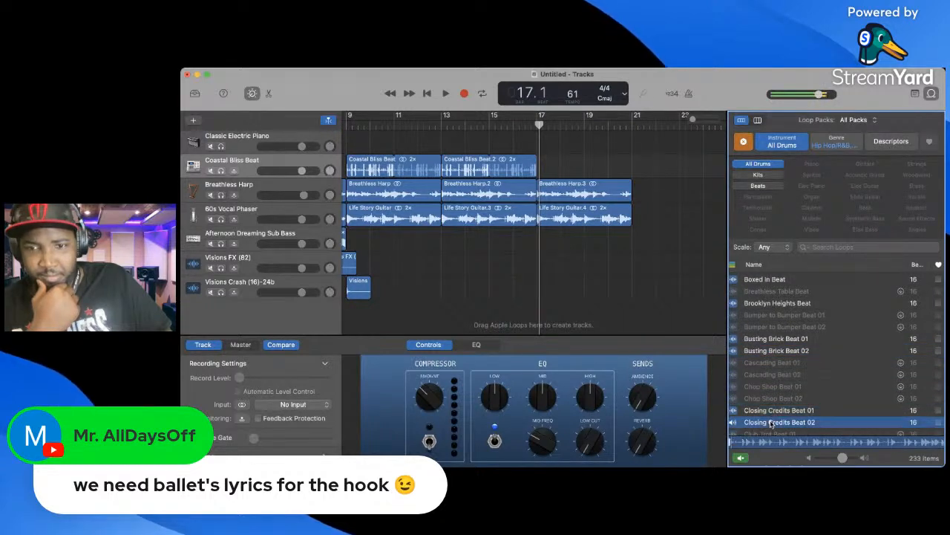
- Preview the Coastal Bliss, Dark Secret, Daydream Delight, Deep Pockets and Down Low drum loops
{"action": "scroll", "coordinate": [759, 353], "scroll_direction": "down", "scroll_amount": 5}
{"action": "left_click", "coordinate": [763, 312]}
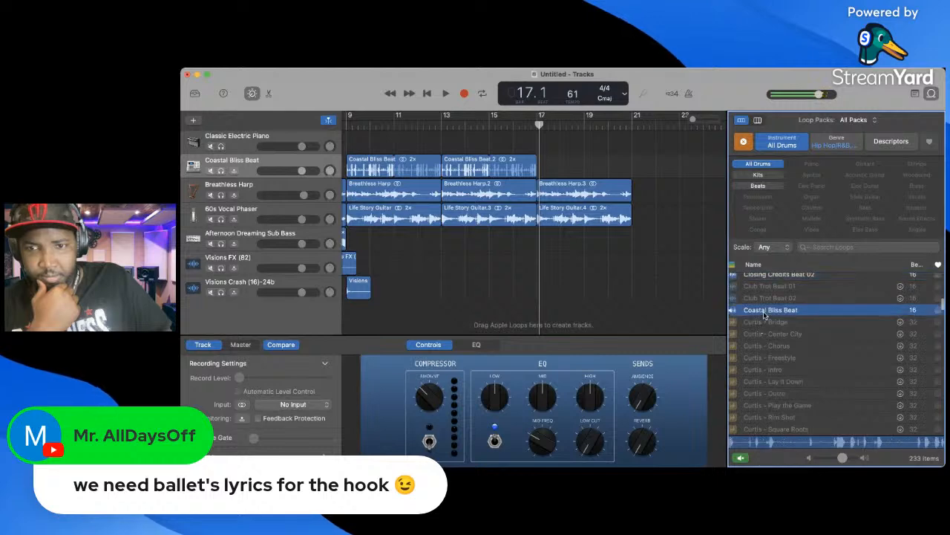
{"action": "scroll", "coordinate": [763, 369], "scroll_direction": "down", "scroll_amount": 5}
{"action": "left_click", "coordinate": [765, 348]}
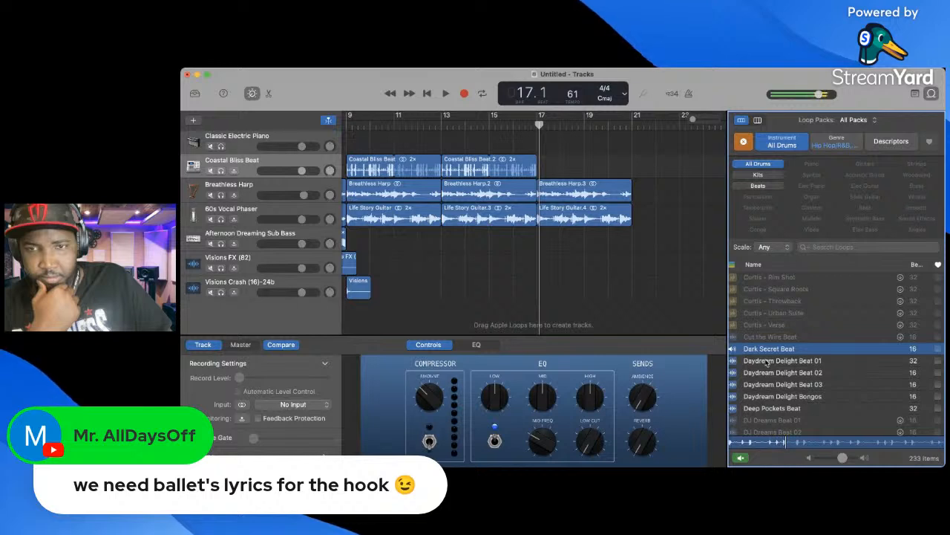
{"action": "left_click", "coordinate": [769, 360]}
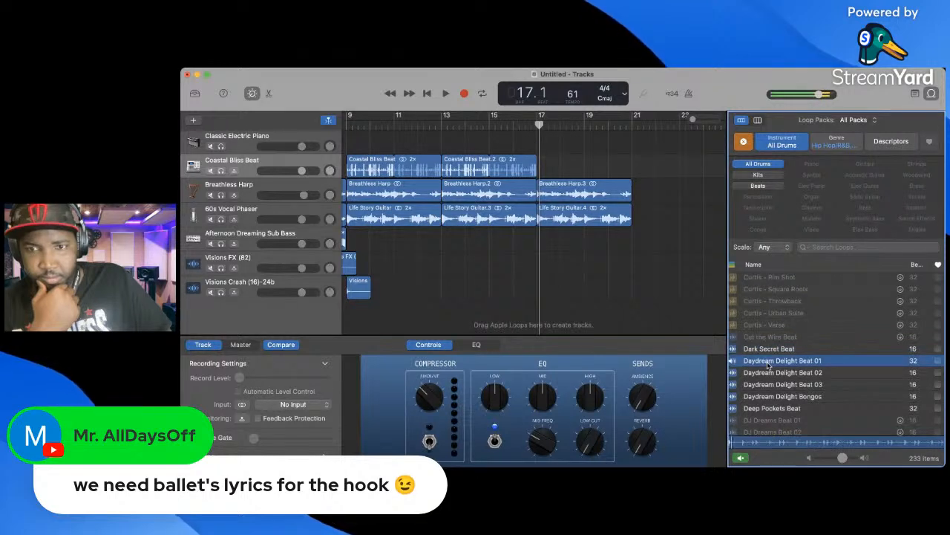
{"action": "left_click", "coordinate": [767, 409]}
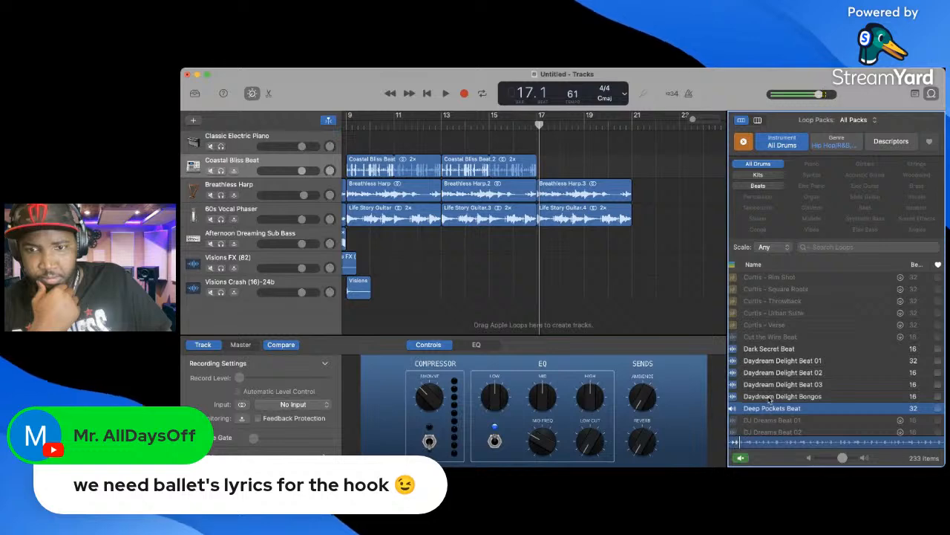
{"action": "left_click", "coordinate": [769, 400]}
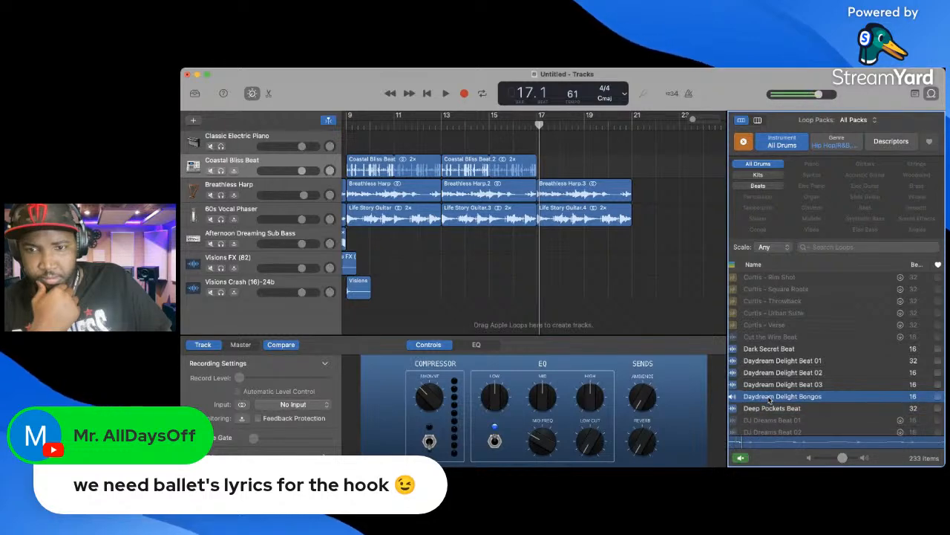
{"action": "left_click", "coordinate": [768, 387]}
{"action": "scroll", "coordinate": [767, 399], "scroll_direction": "down", "scroll_amount": 3}
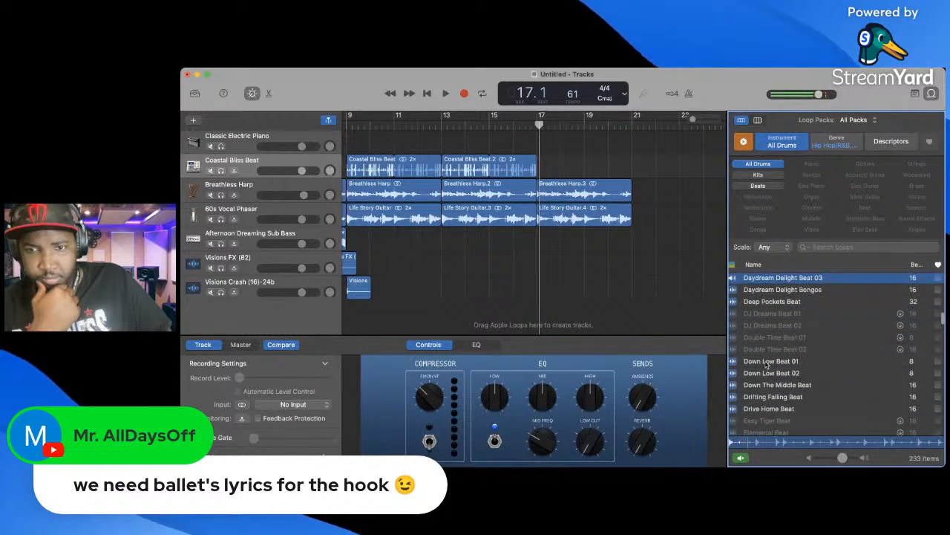
{"action": "left_click", "coordinate": [766, 363]}
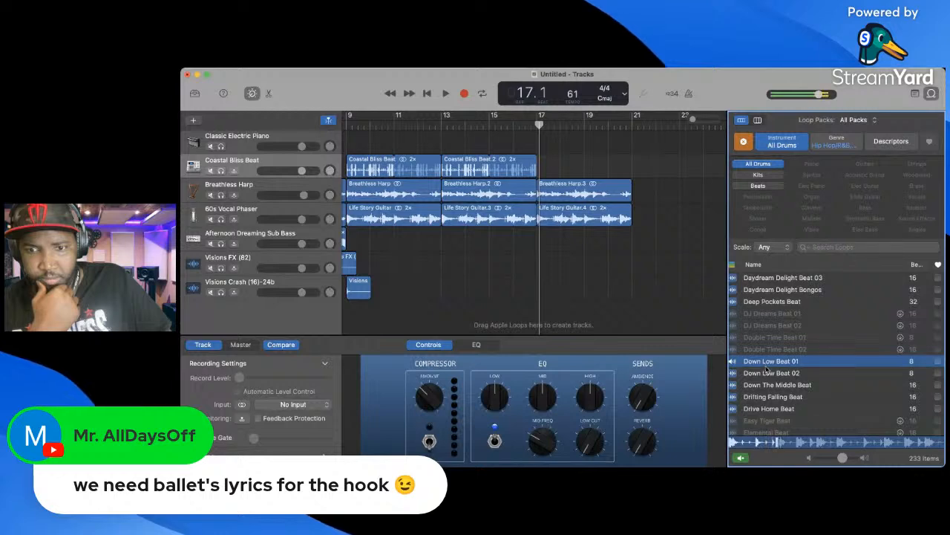
{"action": "left_click", "coordinate": [767, 372]}
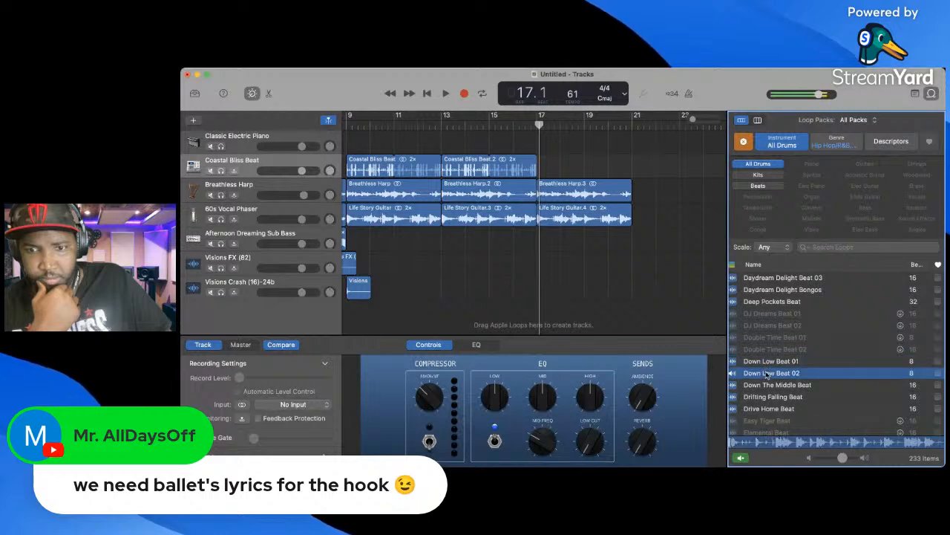
- Preview the Drive Home Beat and Elevated Heart Beat loops and place Elevated Heart Beat on a new track at bar 17
{"action": "left_click", "coordinate": [766, 409]}
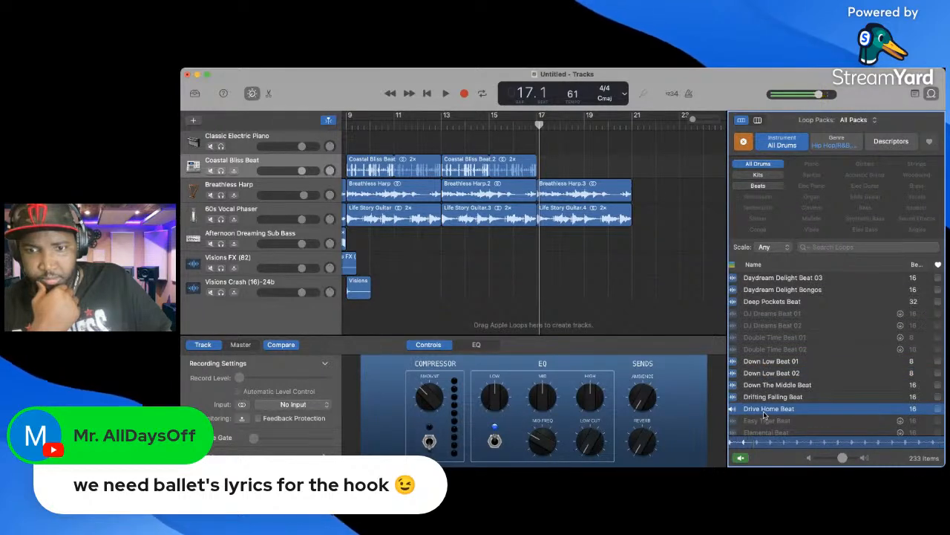
{"action": "scroll", "coordinate": [765, 416], "scroll_direction": "down", "scroll_amount": 5}
{"action": "left_click", "coordinate": [765, 344]}
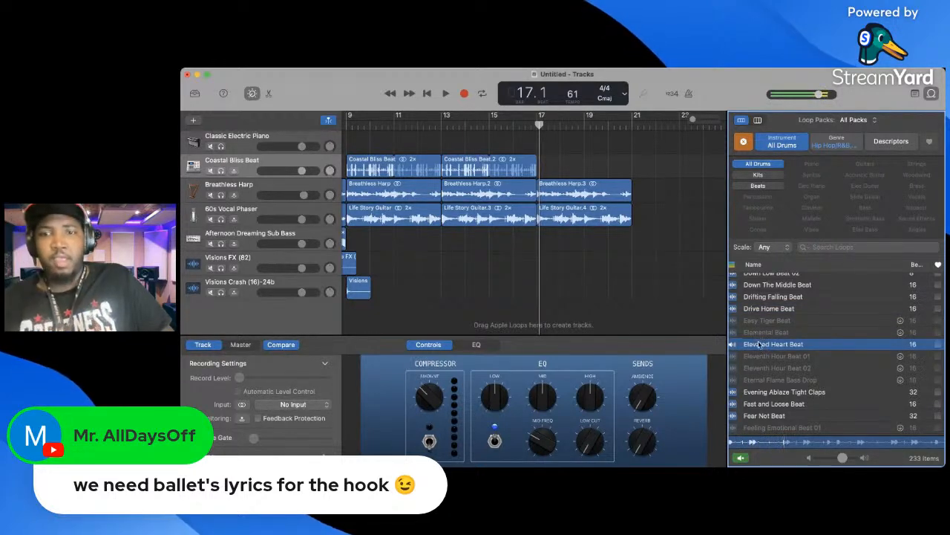
{"action": "left_click", "coordinate": [760, 346]}
{"action": "left_click_drag", "start_coordinate": [741, 334], "coordinate": [541, 311]}
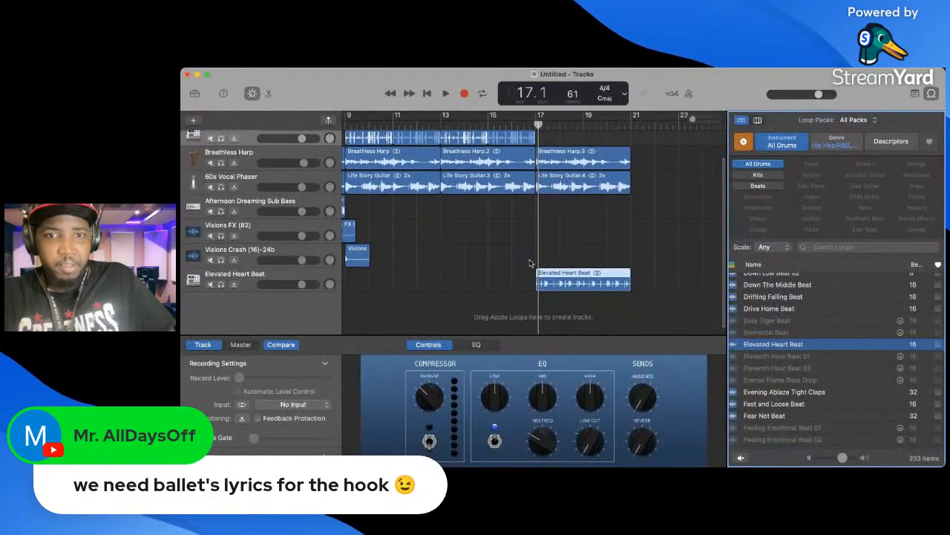
- Add an AutoFilter plug-in to the Elevated Heart Beat track and play the section from beat 2 of bar 16
{"action": "left_click", "coordinate": [518, 122]}
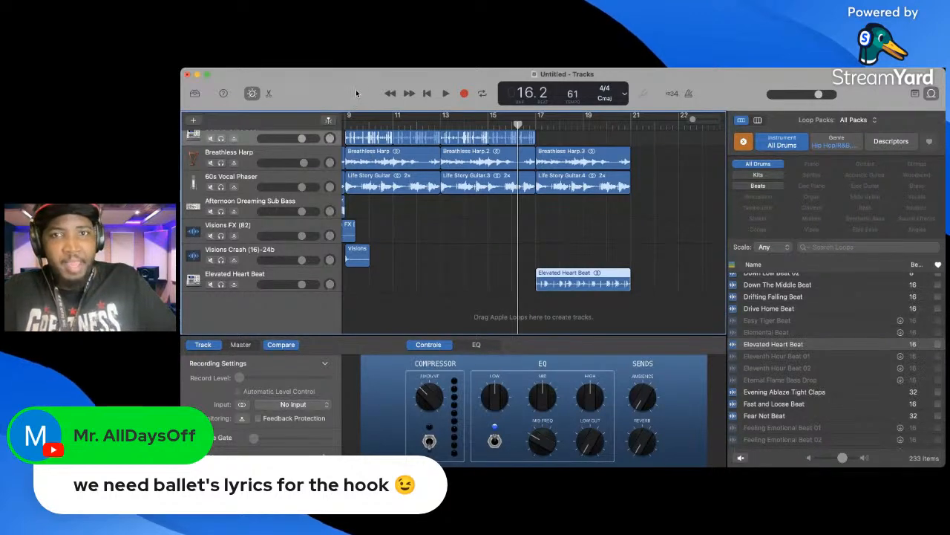
{"action": "left_click", "coordinate": [246, 280]}
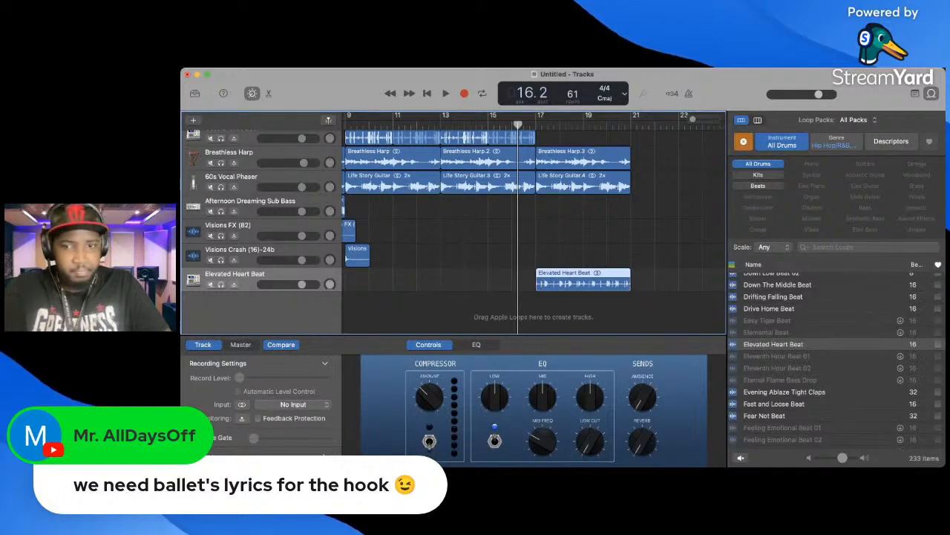
{"action": "key", "text": "super+Tab"}
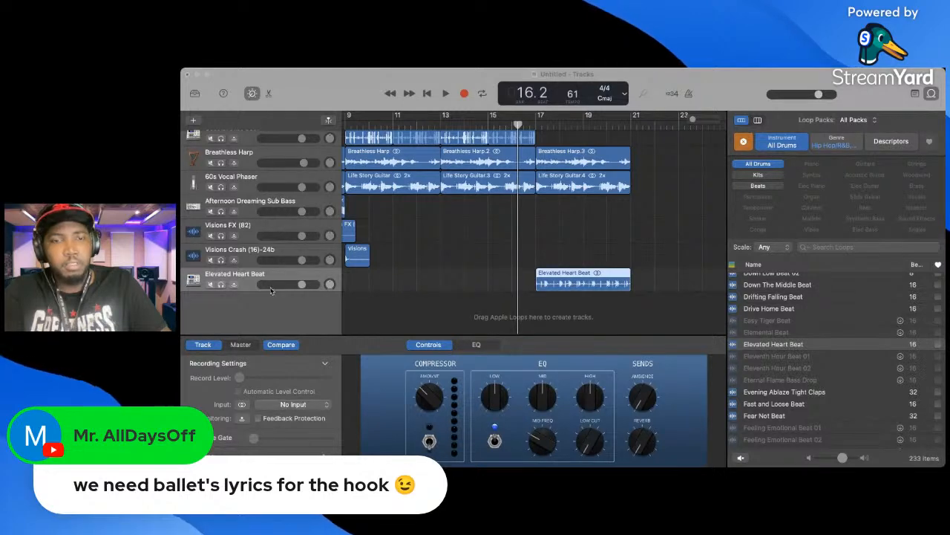
{"action": "left_click", "coordinate": [248, 315]}
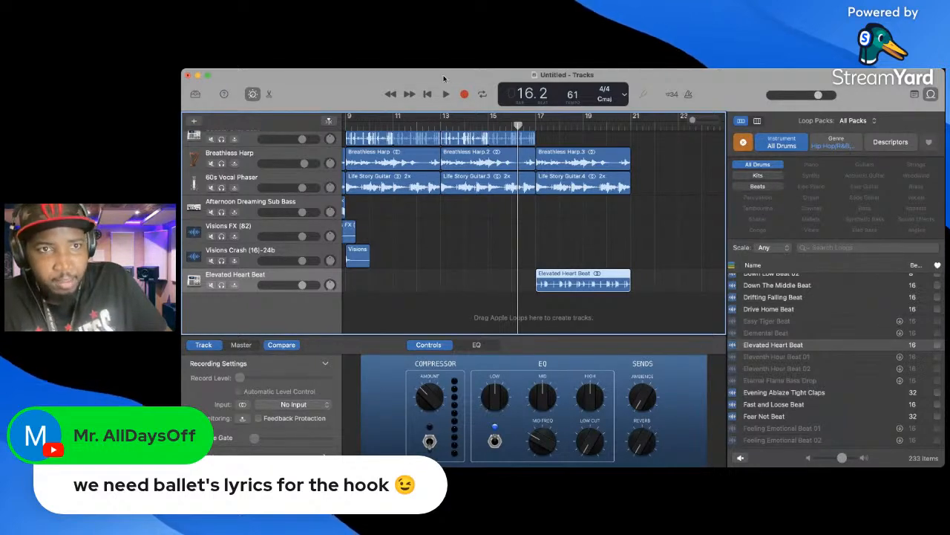
{"action": "left_click", "coordinate": [294, 404]}
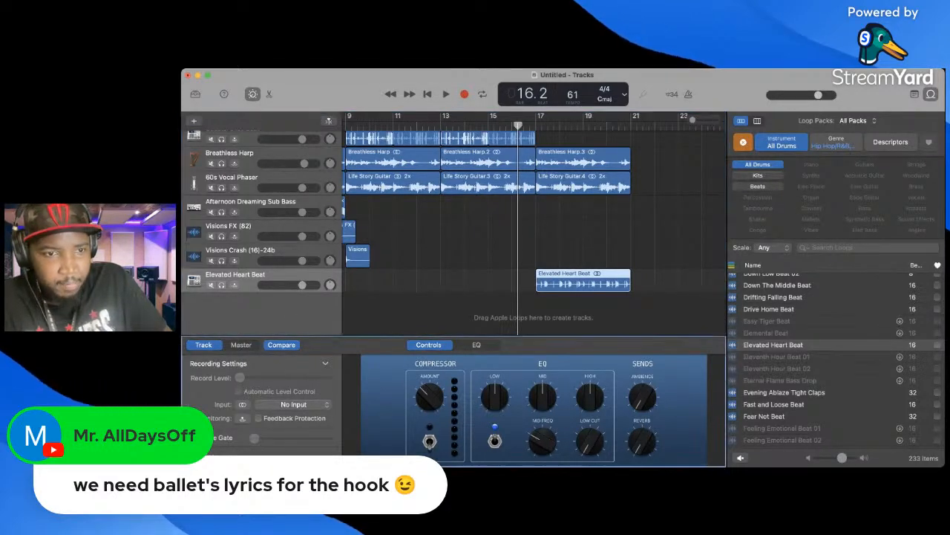
{"action": "scroll", "coordinate": [326, 449], "scroll_direction": "down", "scroll_amount": 3}
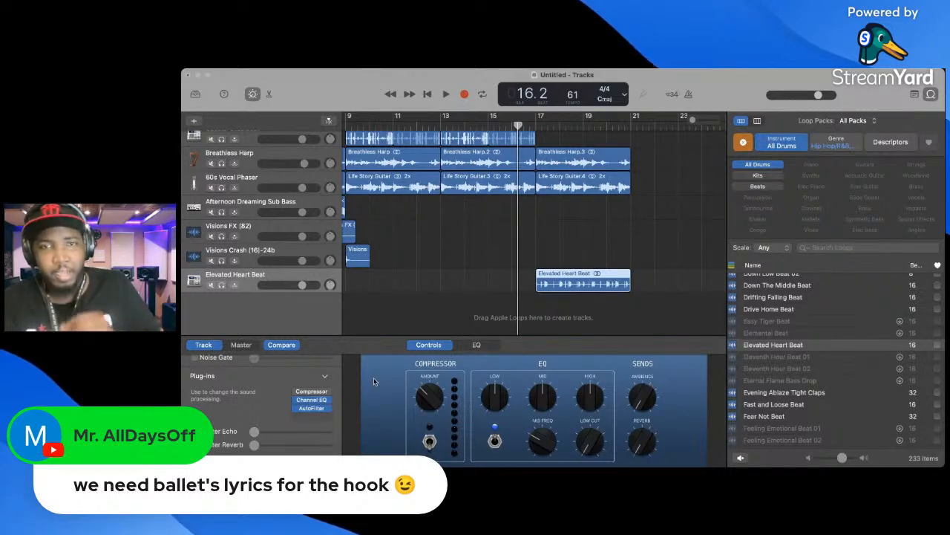
{"action": "key", "text": "space"}
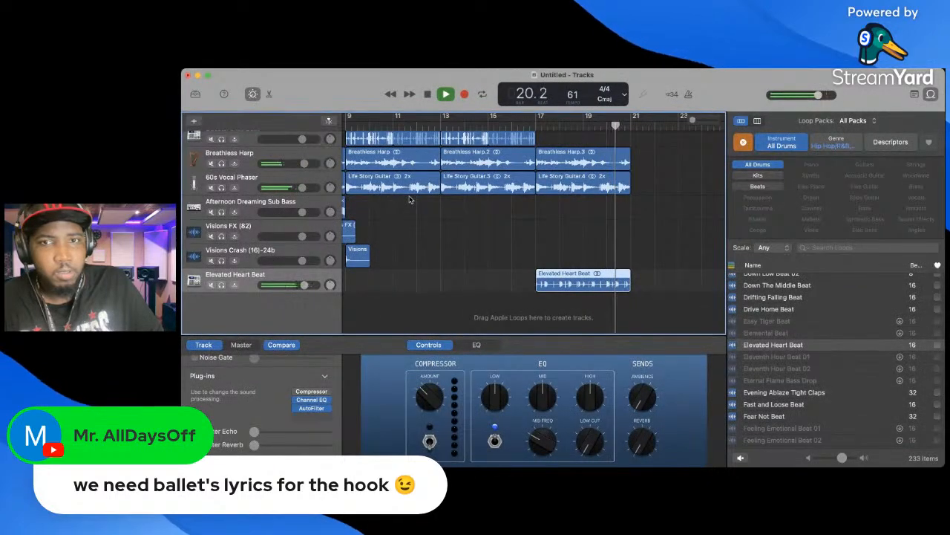
{"action": "key", "text": "space"}
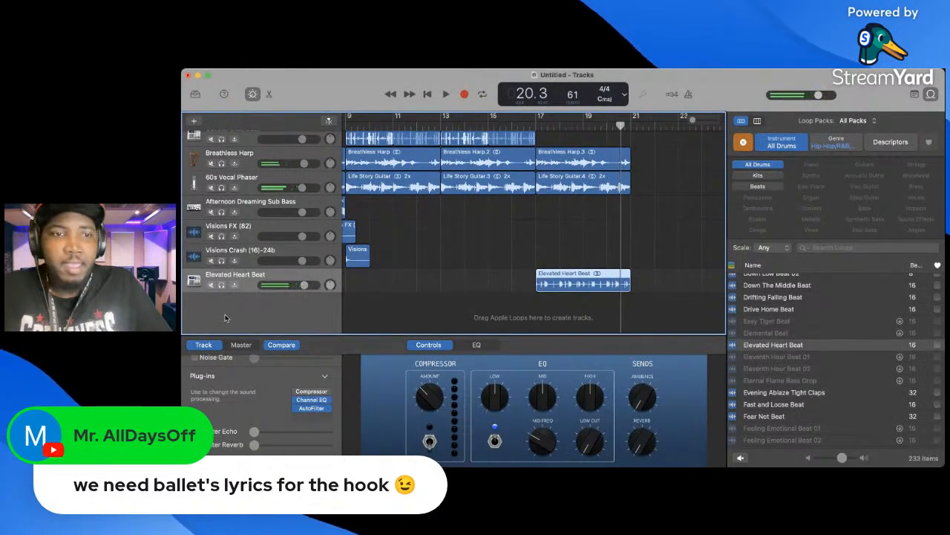
- Move the Life Story Guitar region at bar 17 onto an emptied duplicate of the Elevated Heart Beat track and play from bar 17
{"action": "left_click_drag", "start_coordinate": [248, 282], "coordinate": [250, 298]}
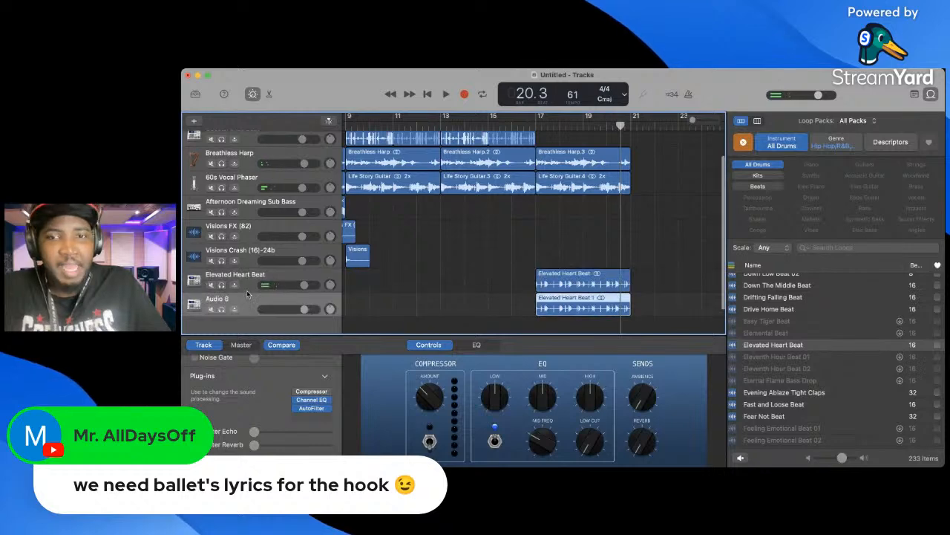
{"action": "key", "text": "Delete"}
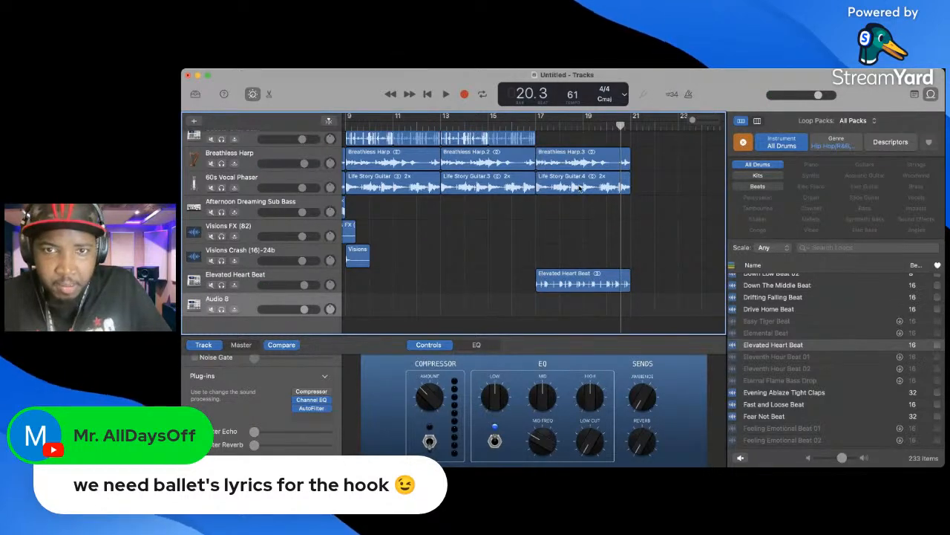
{"action": "left_click_drag", "start_coordinate": [580, 188], "coordinate": [577, 298]}
{"action": "left_click", "coordinate": [534, 124]}
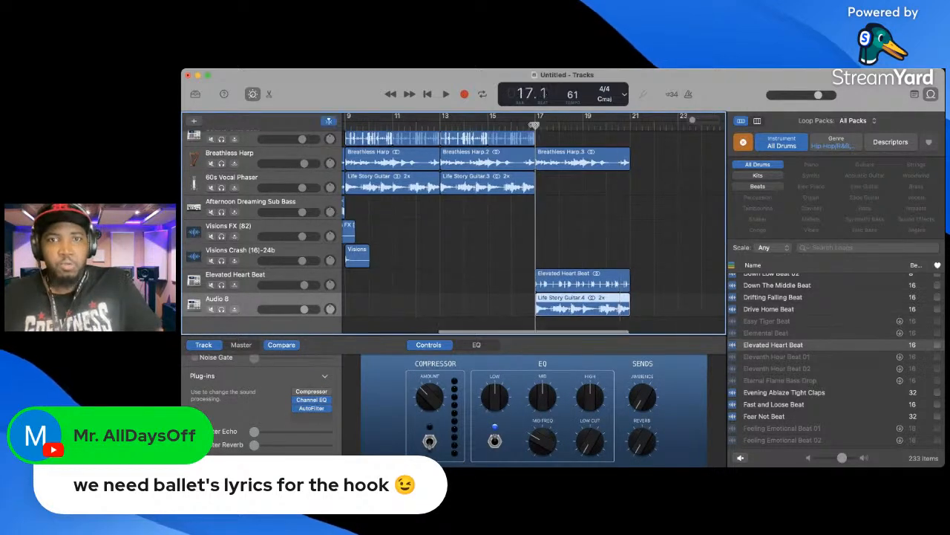
{"action": "key", "text": "space"}
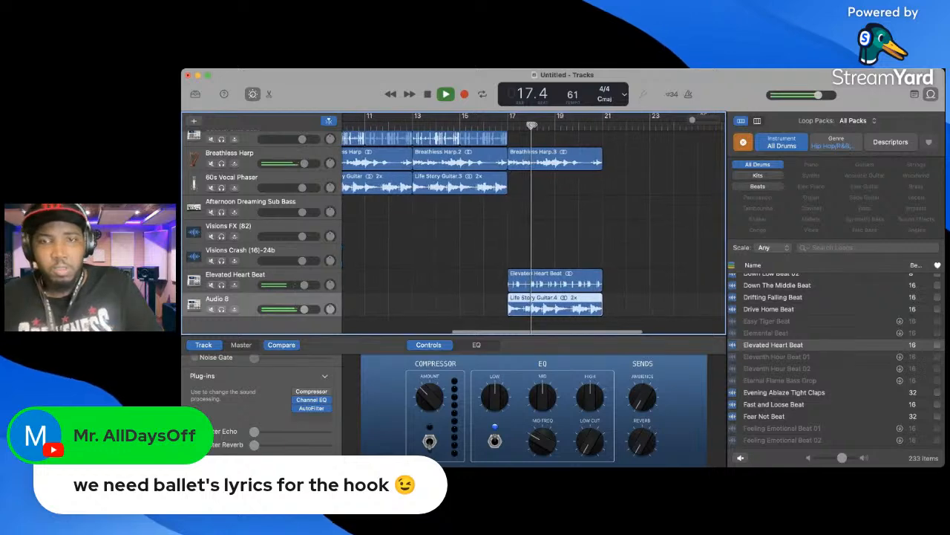
{"action": "key", "text": "space"}
{"action": "scroll", "coordinate": [584, 246], "scroll_direction": "down", "scroll_amount": 1}
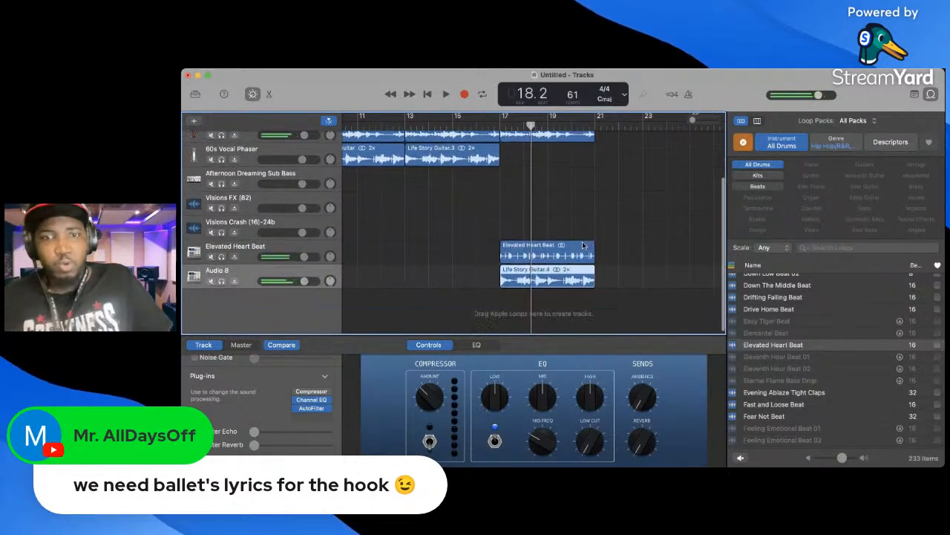
- Add the Visions Snare (28) sample on a new track, position it at about beat 4 of bar 17 and play it
{"action": "left_click", "coordinate": [501, 127]}
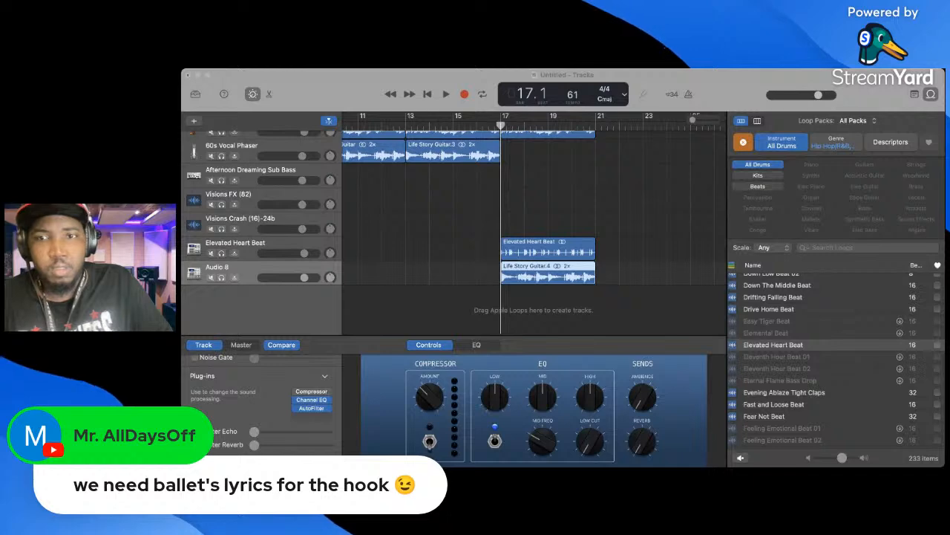
{"action": "left_click_drag", "start_coordinate": [556, 292], "coordinate": [504, 294]}
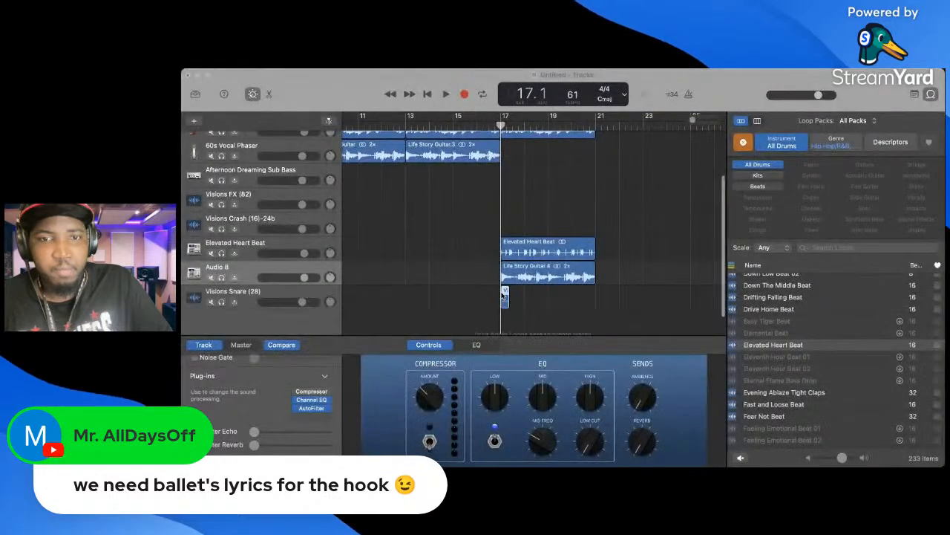
{"action": "left_click", "coordinate": [521, 297]}
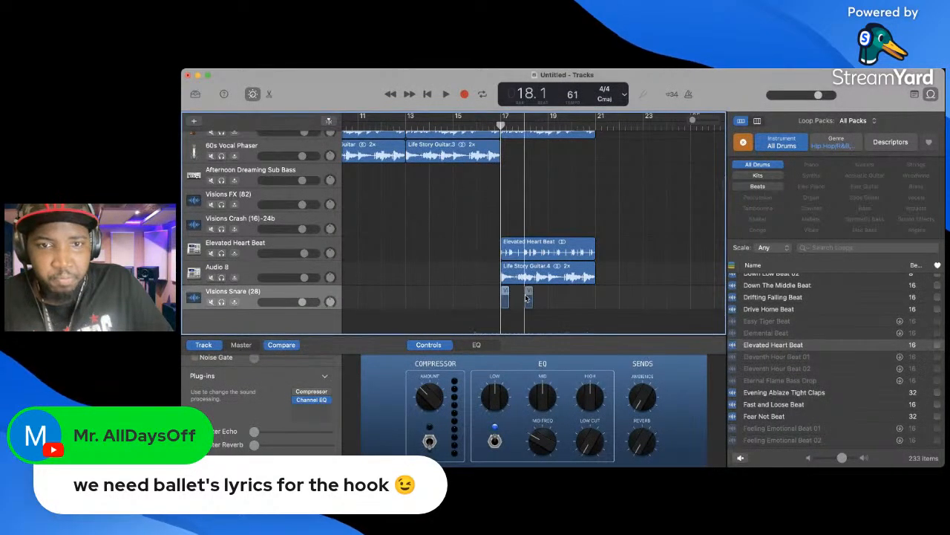
{"action": "left_click_drag", "start_coordinate": [521, 297], "coordinate": [522, 297]}
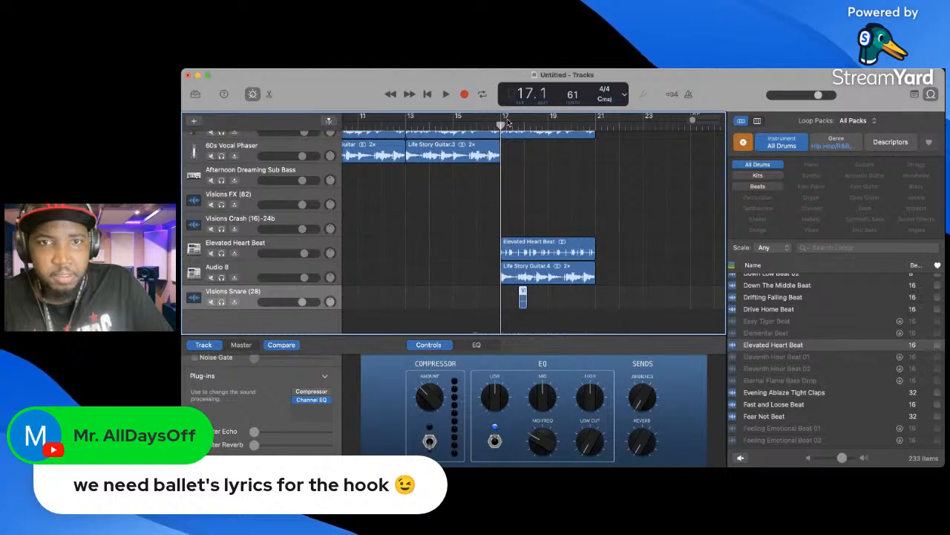
{"action": "key", "text": "space"}
{"action": "key", "text": "space"}
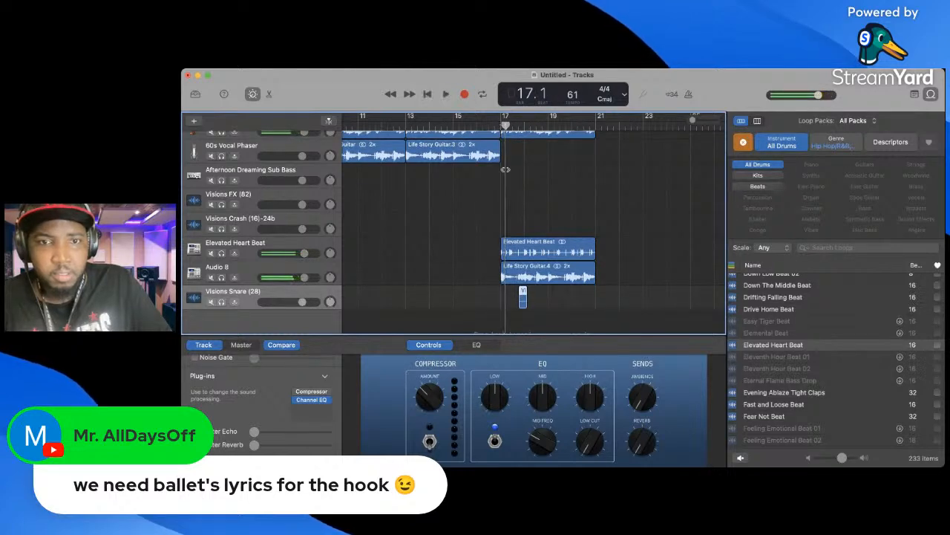
- Move the snare region to about beat 2 of bar 17 and listen to it against the loops
{"action": "left_click_drag", "start_coordinate": [523, 297], "coordinate": [510, 297]}
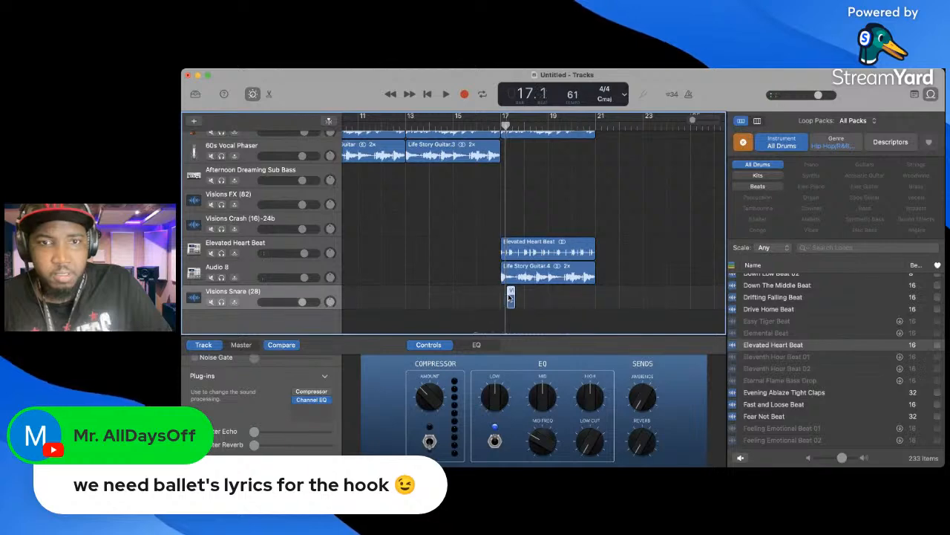
{"action": "key", "text": "space"}
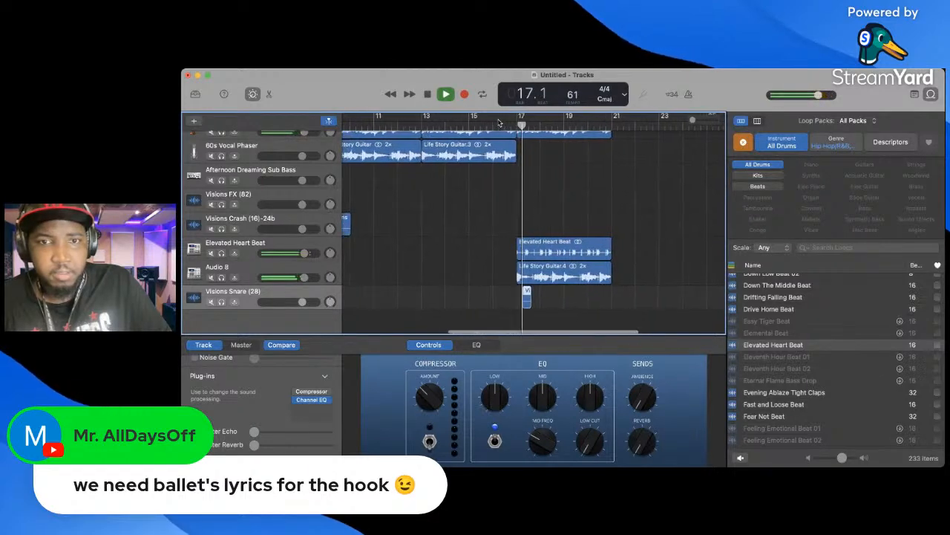
{"action": "key", "text": "space"}
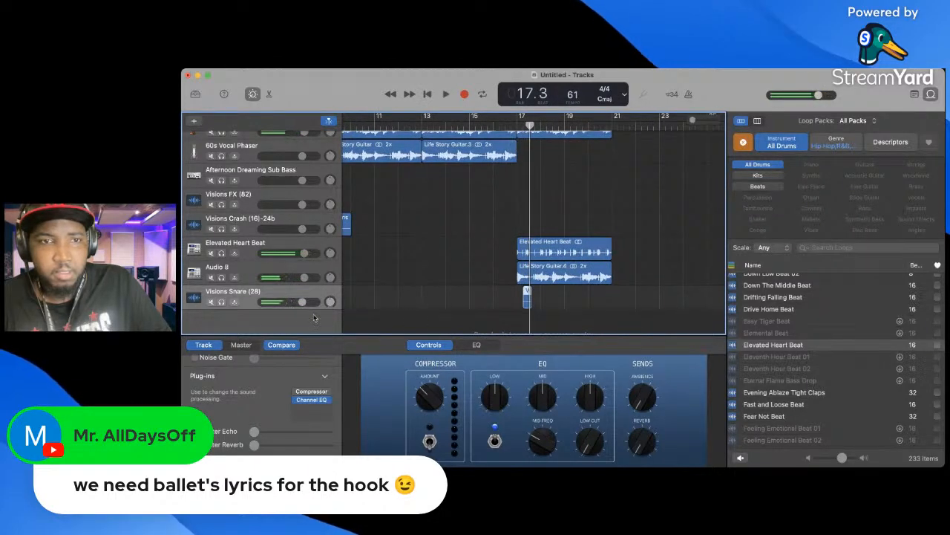
- Add AutoFilter and Echo plug-ins to the Visions Snare (28) track and play the snare hit in bar 17
{"action": "left_click", "coordinate": [234, 302]}
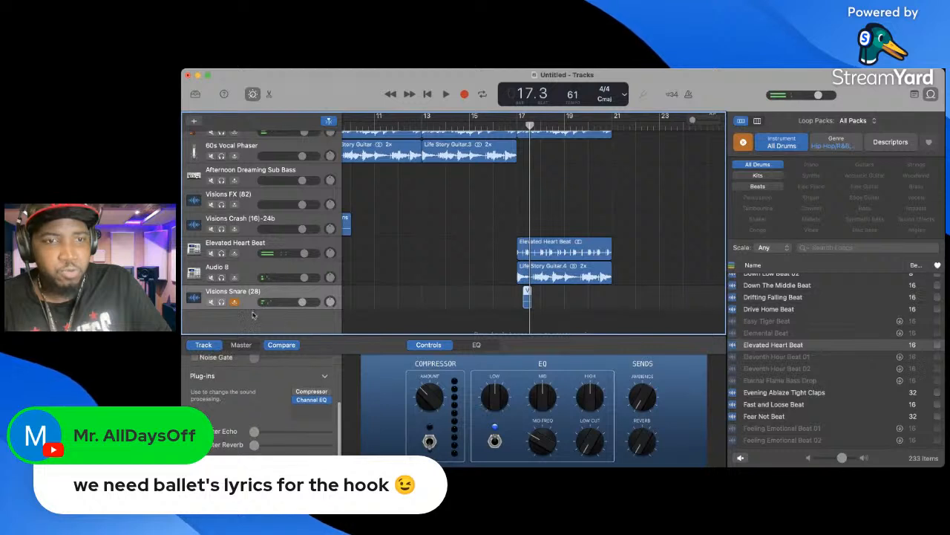
{"action": "left_click", "coordinate": [312, 408]}
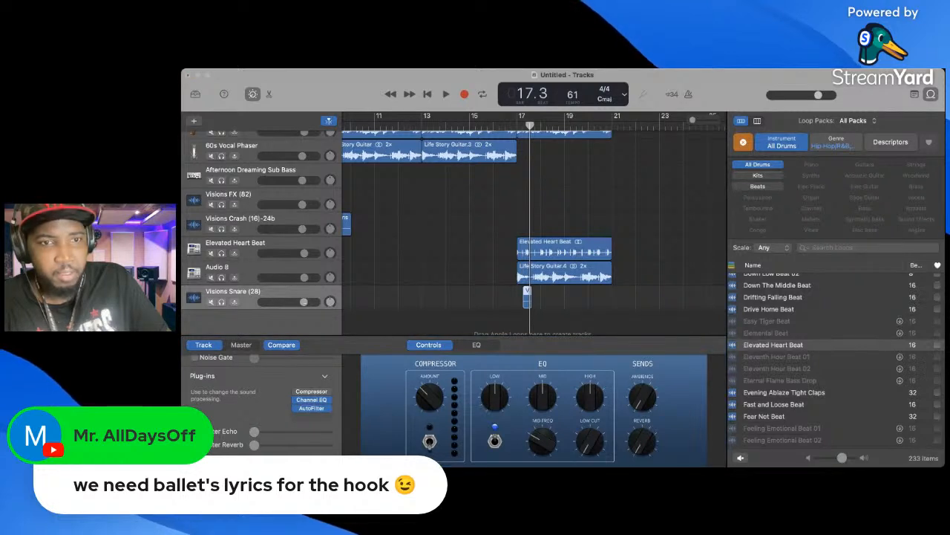
{"action": "left_click", "coordinate": [419, 211]}
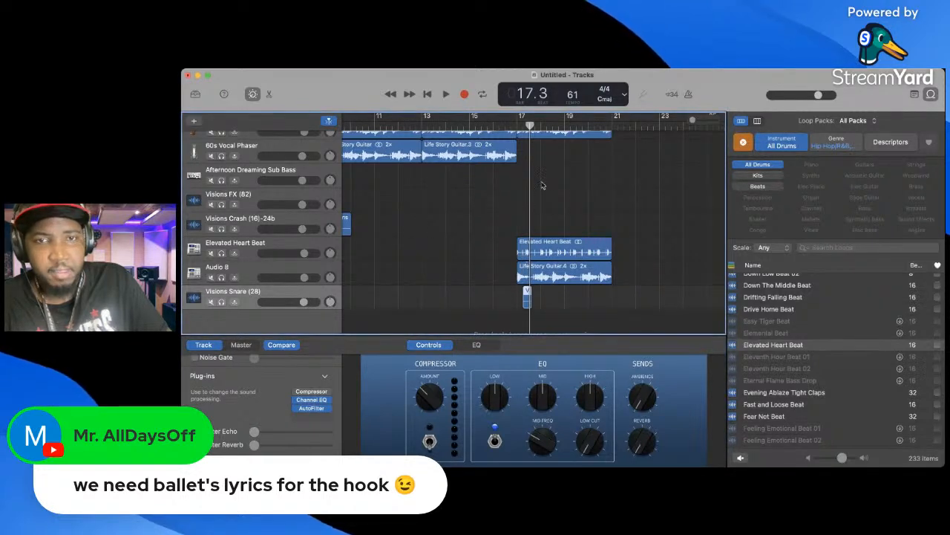
{"action": "left_click", "coordinate": [312, 421]}
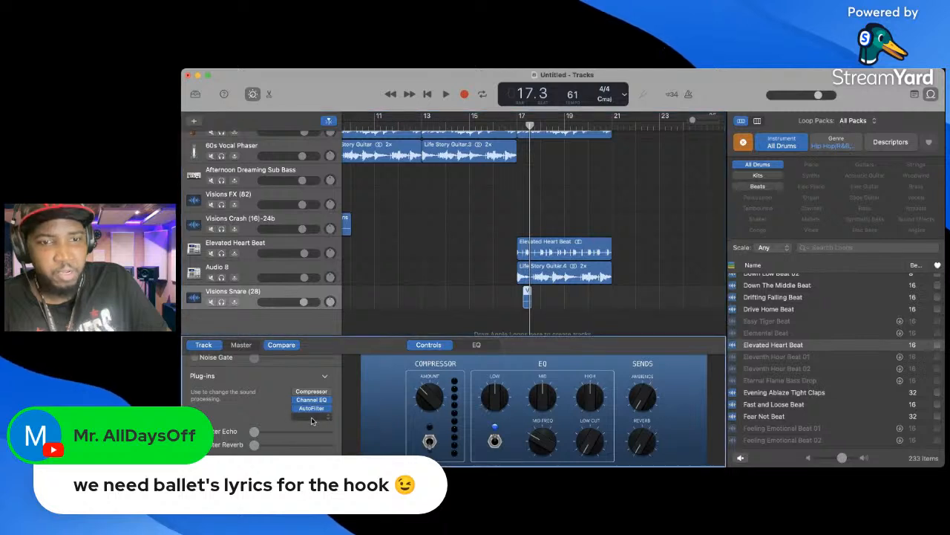
{"action": "left_click", "coordinate": [311, 356]}
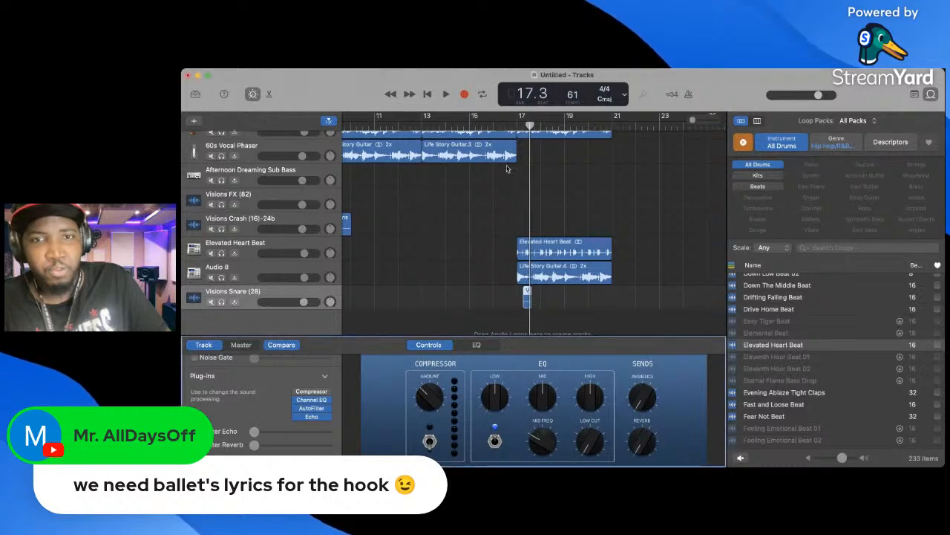
{"action": "left_click", "coordinate": [506, 125]}
{"action": "key", "text": "space"}
{"action": "scroll", "coordinate": [509, 124], "scroll_direction": "left", "scroll_amount": 1}
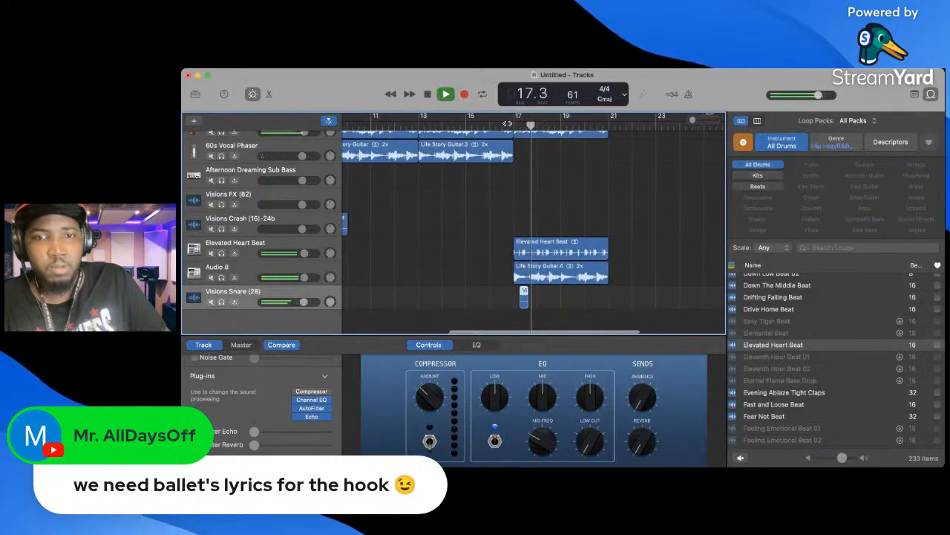
{"action": "key", "text": "space"}
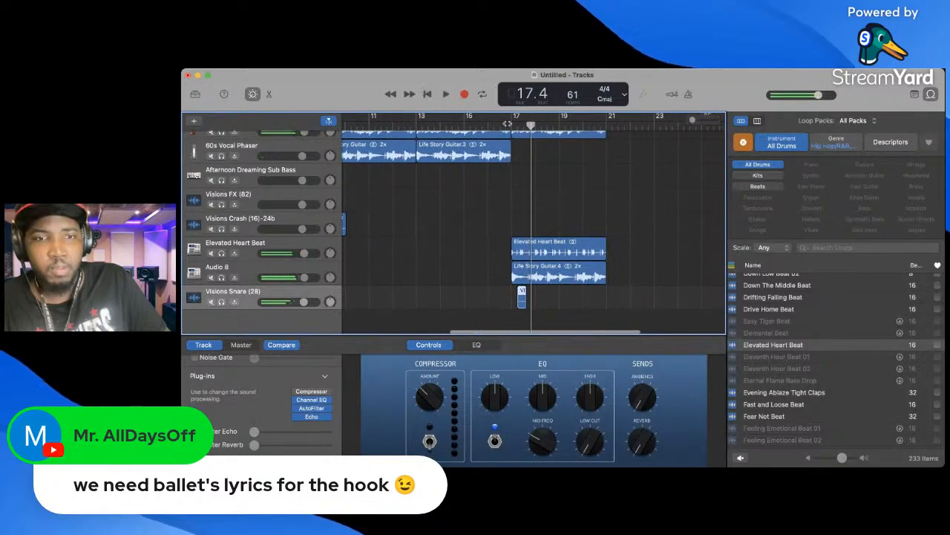
- Add a second AutoFilter after the Echo on the snare track, bypass it and play from just before bar 17
{"action": "left_click", "coordinate": [315, 419]}
{"action": "left_click", "coordinate": [317, 423]}
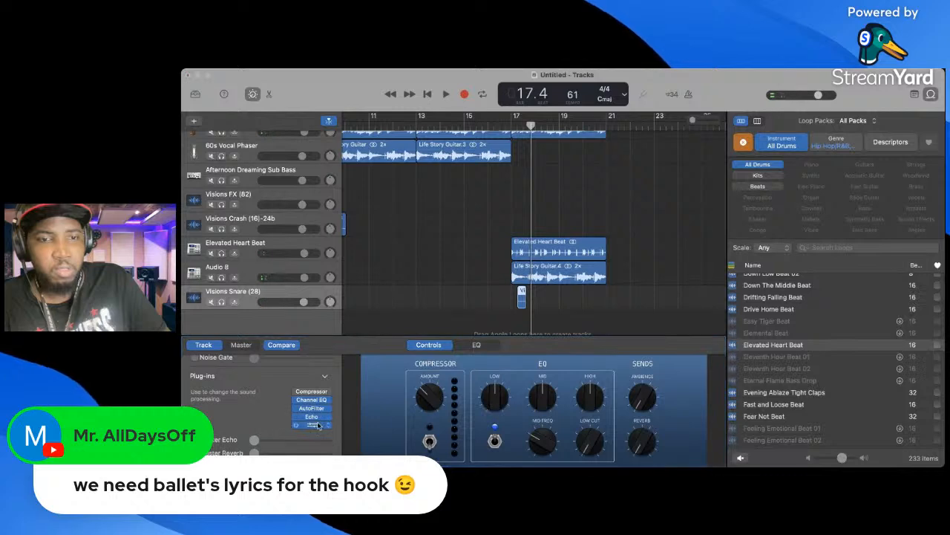
{"action": "left_click", "coordinate": [296, 425]}
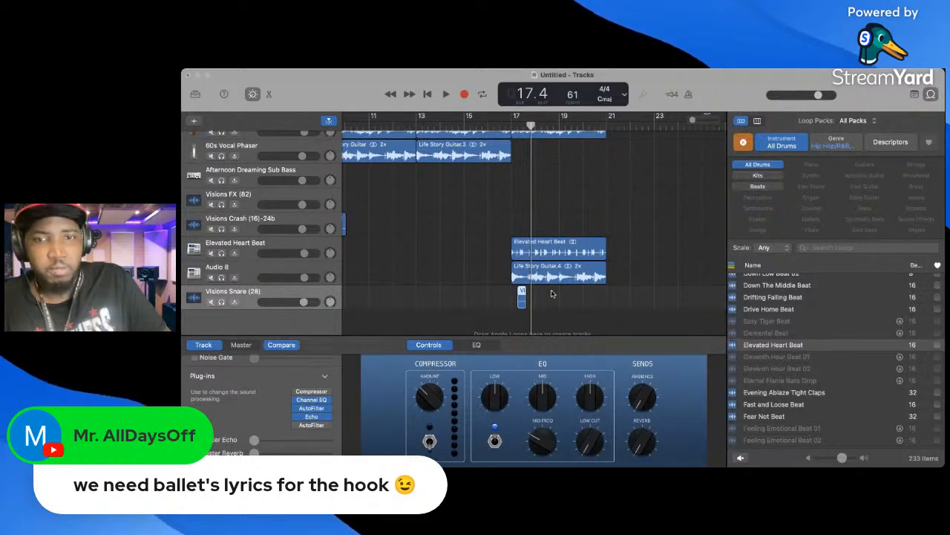
{"action": "left_click", "coordinate": [442, 233]}
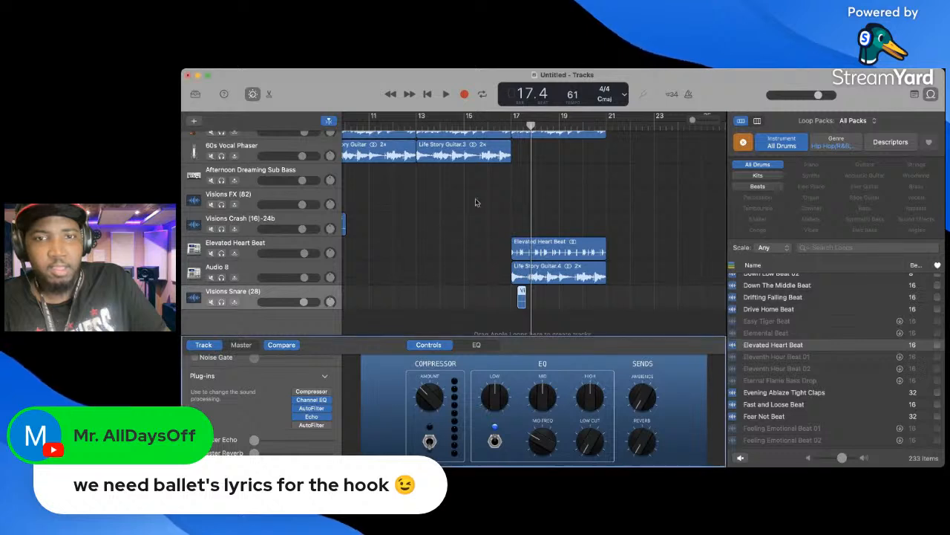
{"action": "left_click", "coordinate": [508, 127]}
{"action": "key", "text": "space"}
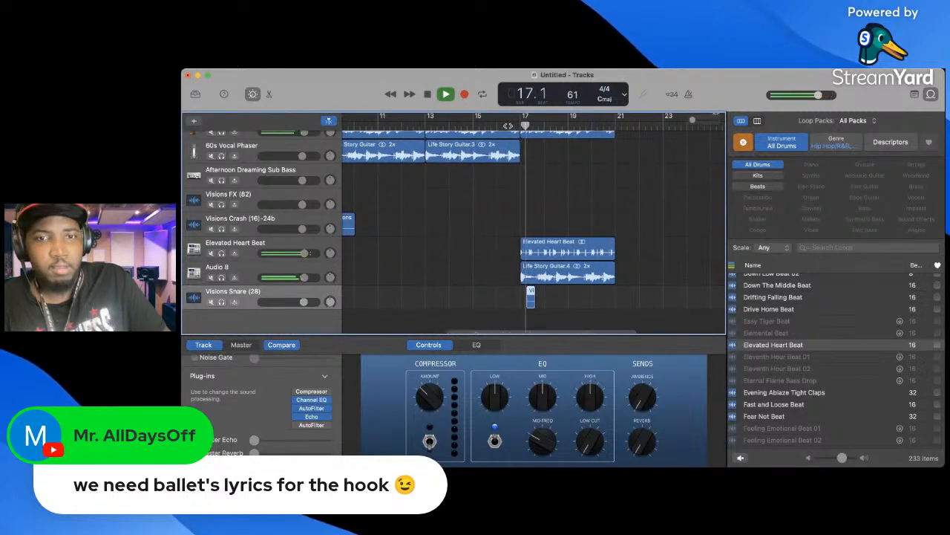
- Open the Echo plug-in's settings on the Visions Snare (28) track and play the snare hit from the start of bar 17
{"action": "key", "text": "space"}
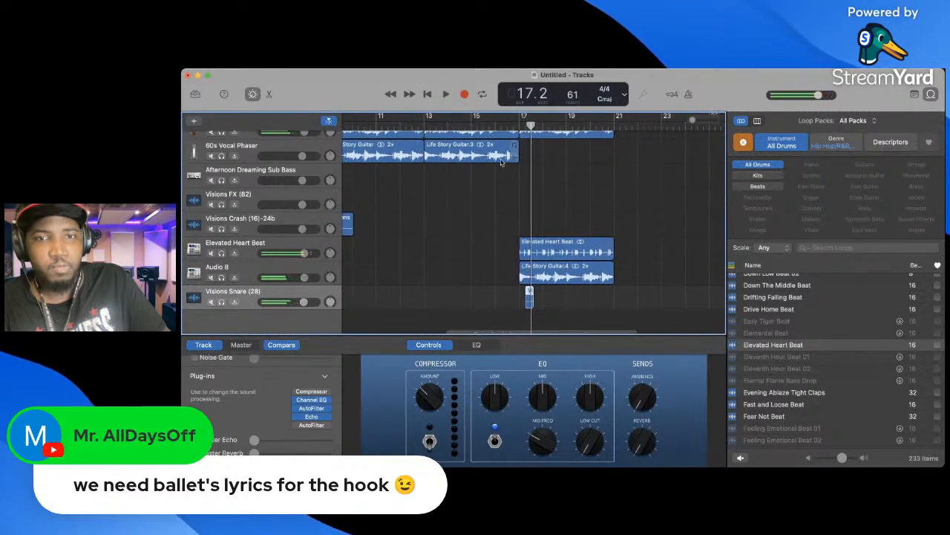
{"action": "left_click", "coordinate": [519, 126]}
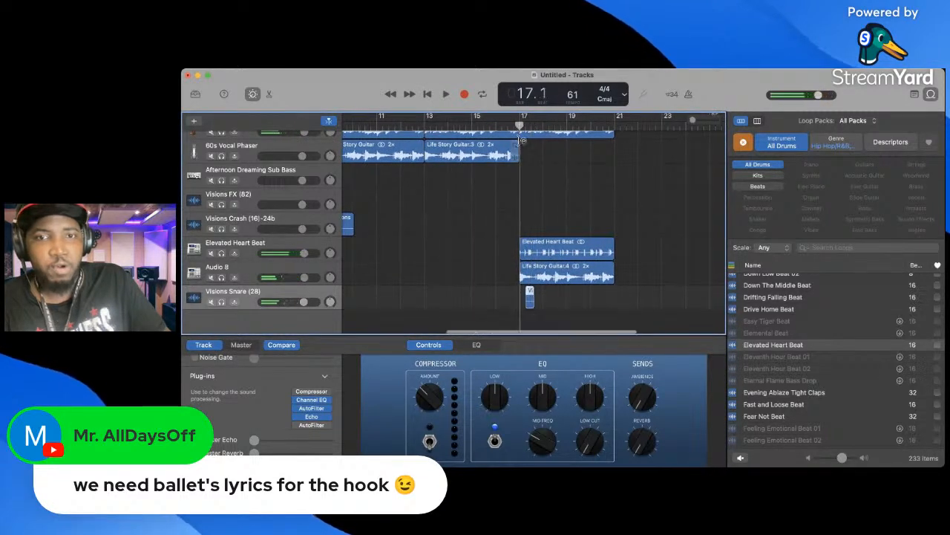
{"action": "left_click", "coordinate": [325, 419]}
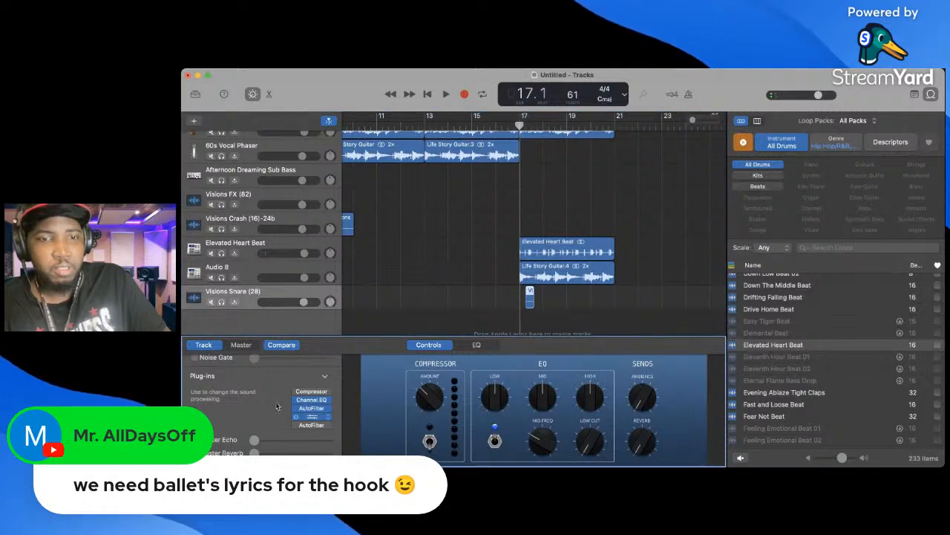
{"action": "left_click", "coordinate": [311, 417]}
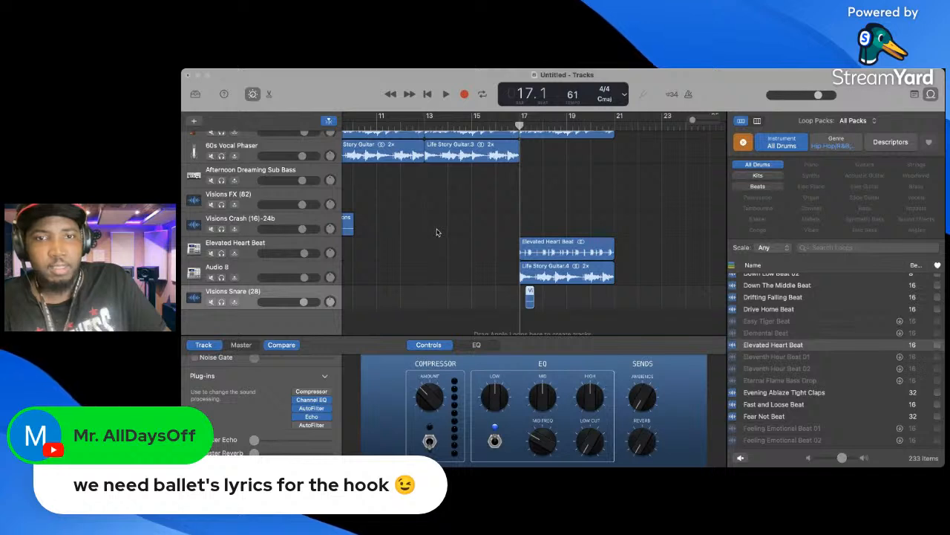
{"action": "key", "text": "space"}
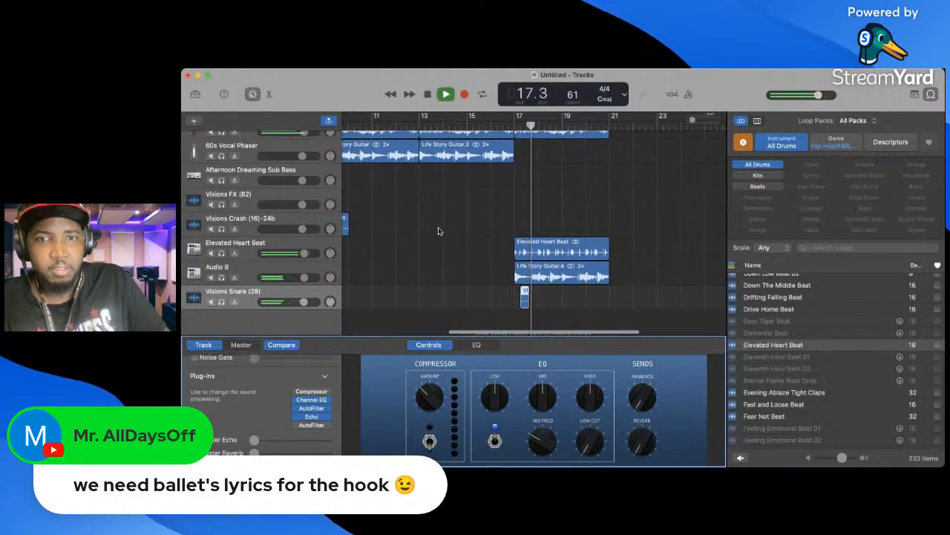
{"action": "key", "text": "space"}
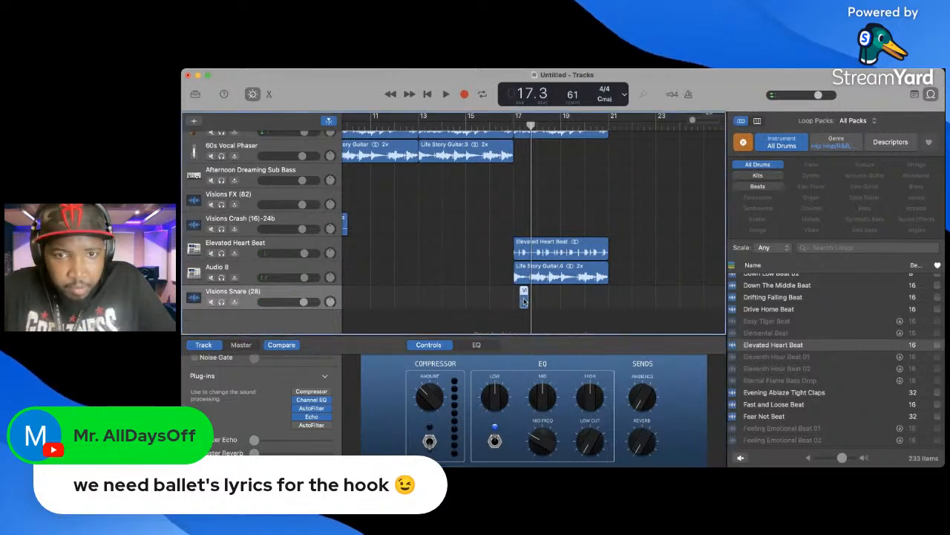
- Copy the snare region to about beat 4 of bar 17, listen, and move the earlier snare to about beat 4 of bar 18
{"action": "left_click_drag", "start_coordinate": [524, 301], "coordinate": [536, 301]}
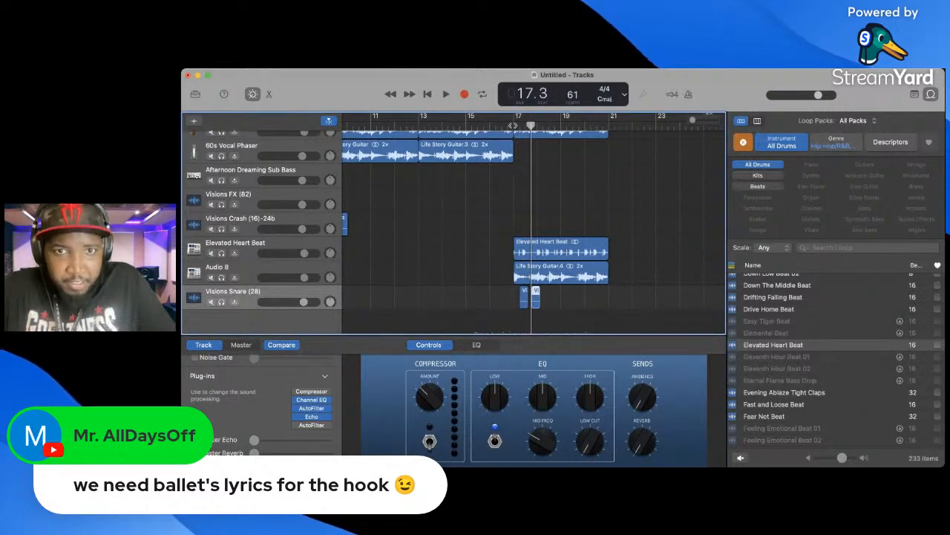
{"action": "key", "text": "space"}
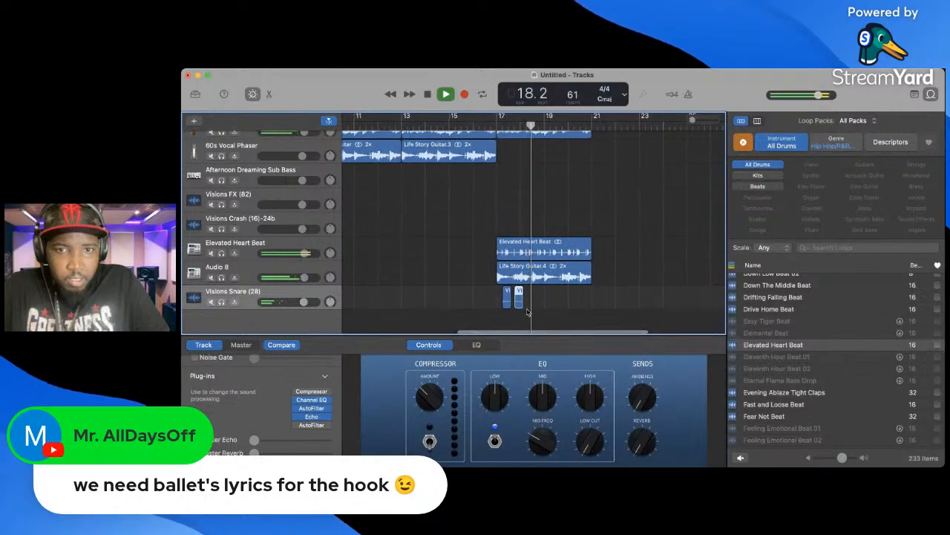
{"action": "key", "text": "space"}
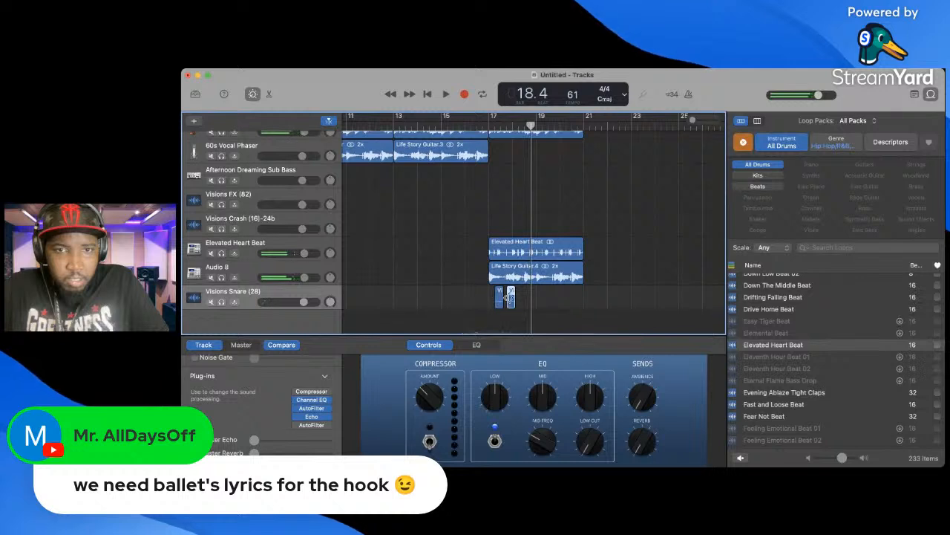
{"action": "left_click_drag", "start_coordinate": [499, 295], "coordinate": [536, 297]}
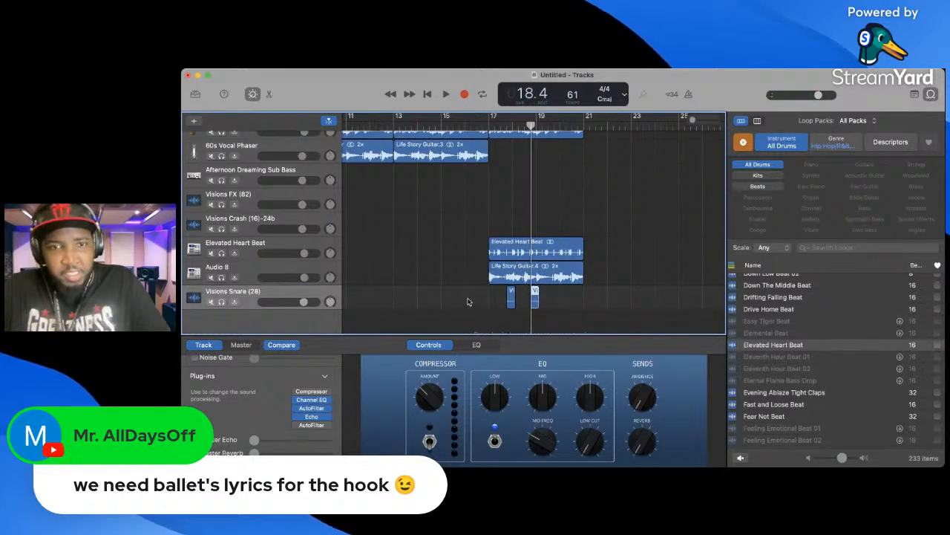
{"action": "key", "text": "super+Tab"}
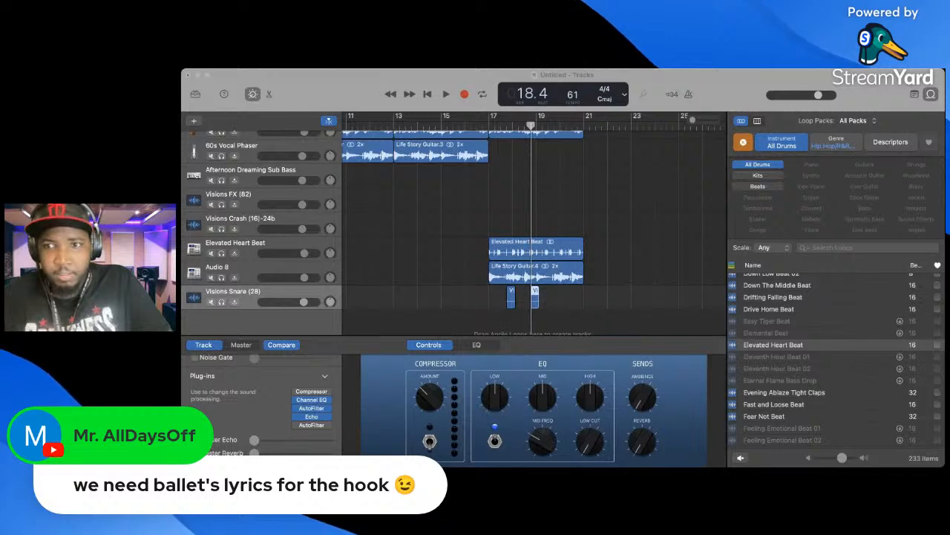
- Copy the later Visions Snare (28) region to the start of bar 17 and play the section from there
{"action": "left_click_drag", "start_coordinate": [533, 296], "coordinate": [491, 296]}
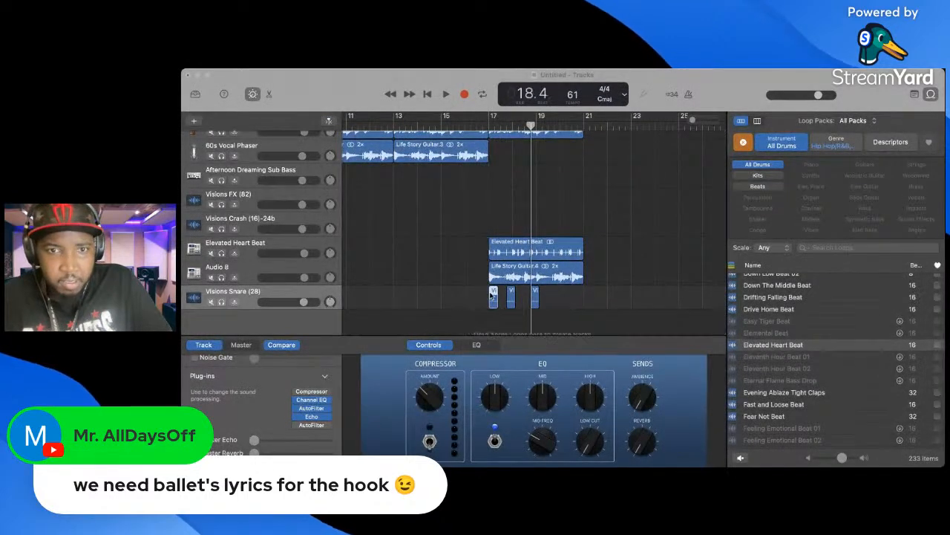
{"action": "left_click", "coordinate": [490, 129]}
{"action": "key", "text": "space"}
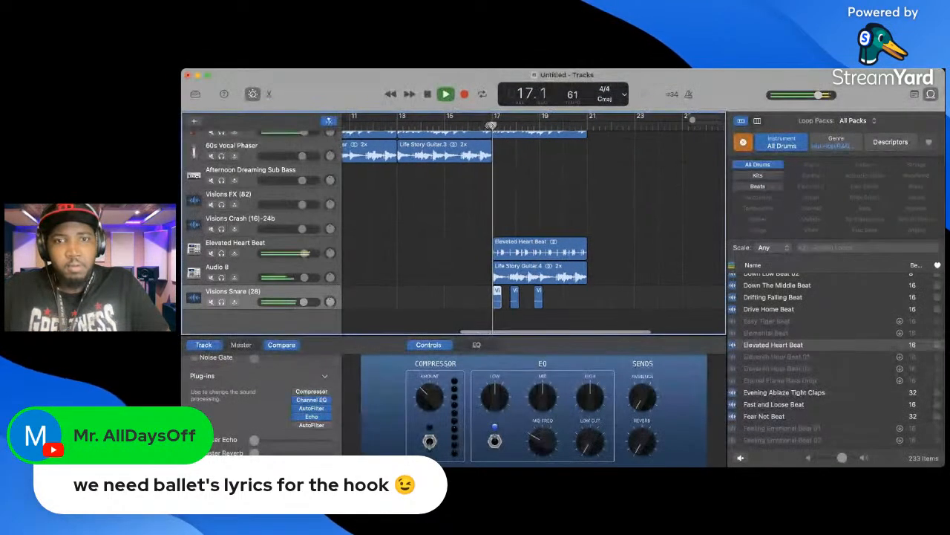
{"action": "key", "text": "space"}
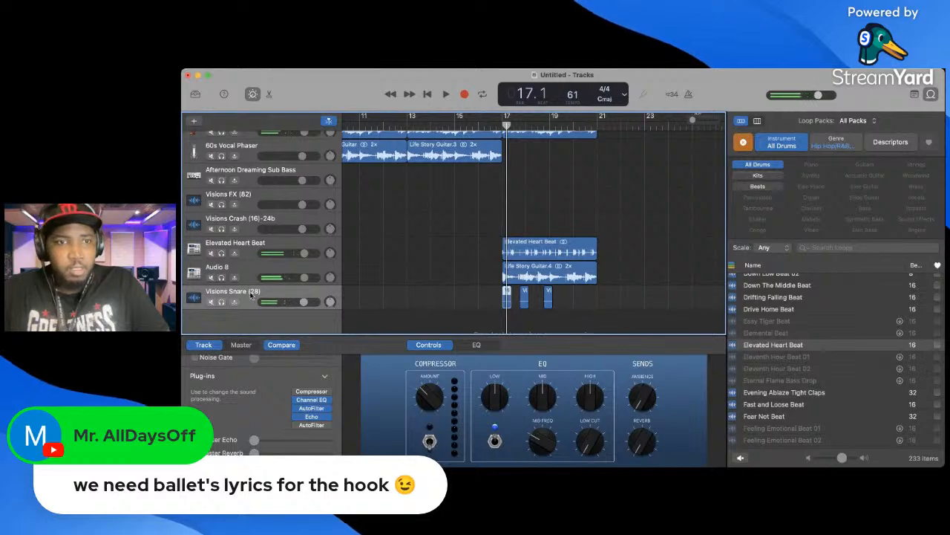
- Create a second snare audio track with the same settings, move the bar 17 snare region onto it, and play it back
{"action": "key", "text": "alt+super+a"}
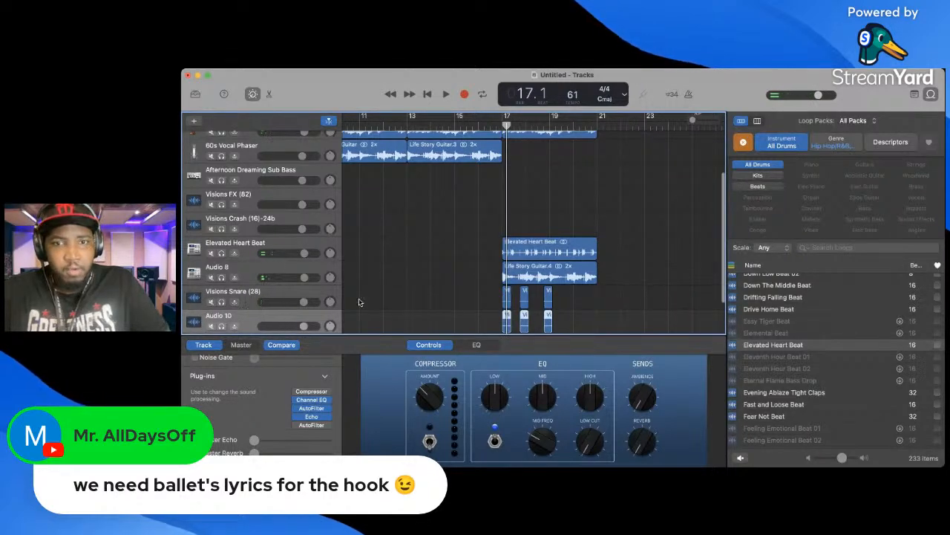
{"action": "left_click_drag", "start_coordinate": [508, 306], "coordinate": [507, 316]}
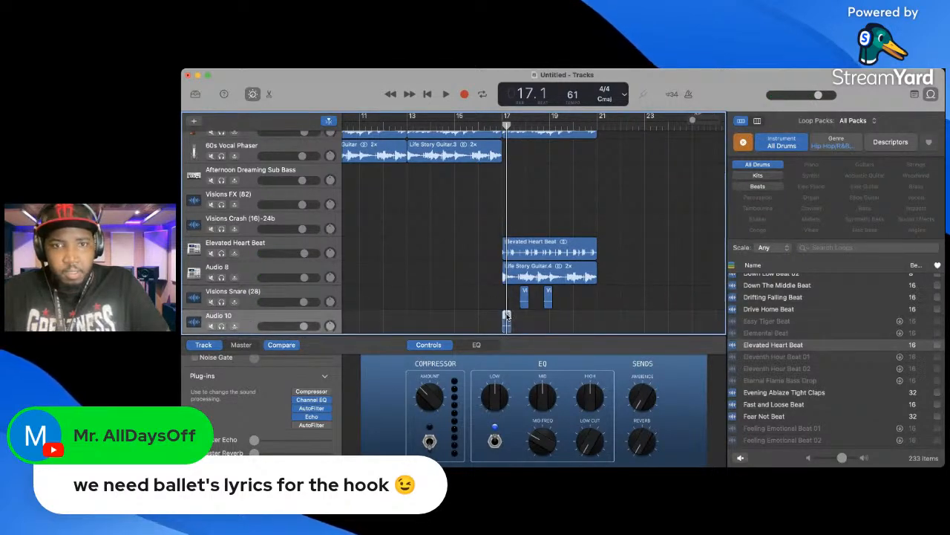
{"action": "key", "text": "space"}
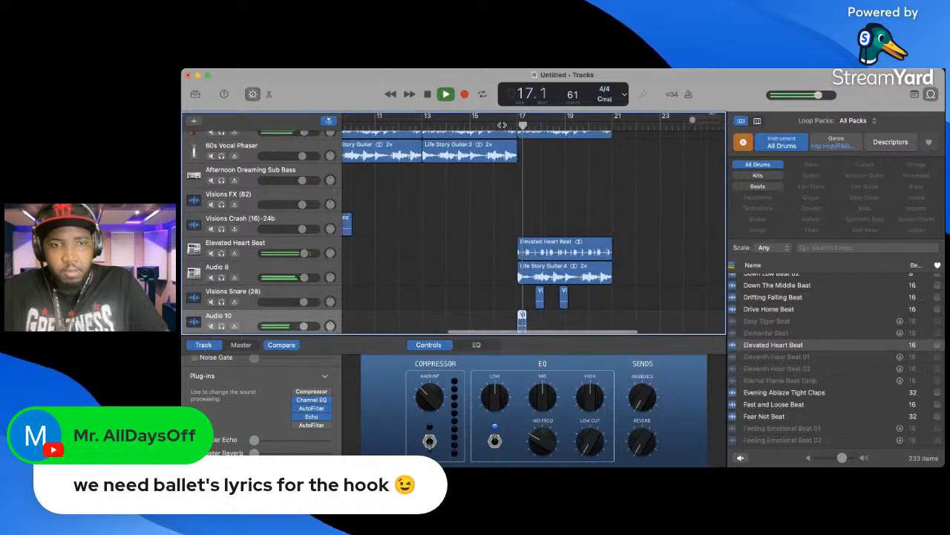
{"action": "key", "text": "space"}
- Turn off the Echo plug-in on the Audio 10 track and listen to the dry snare at bar 17
{"action": "left_click", "coordinate": [296, 417]}
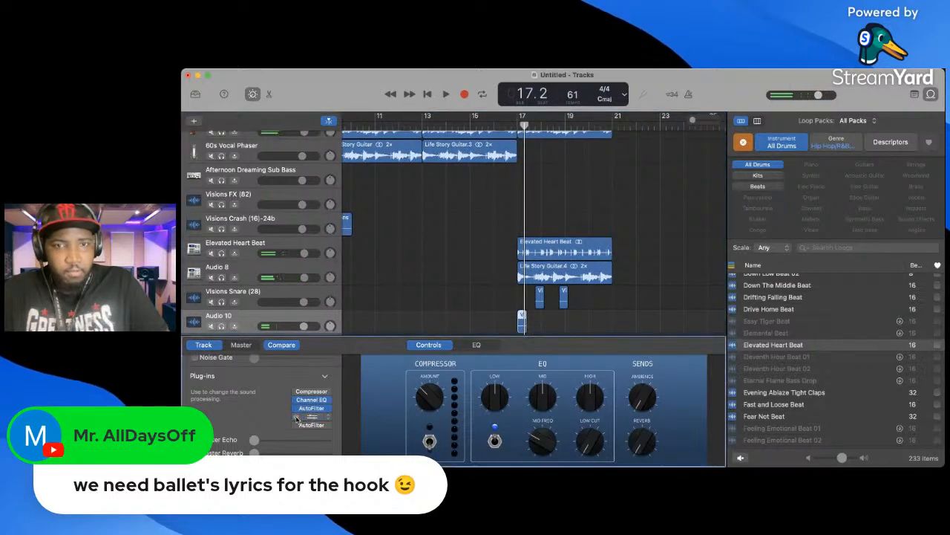
{"action": "key", "text": "space"}
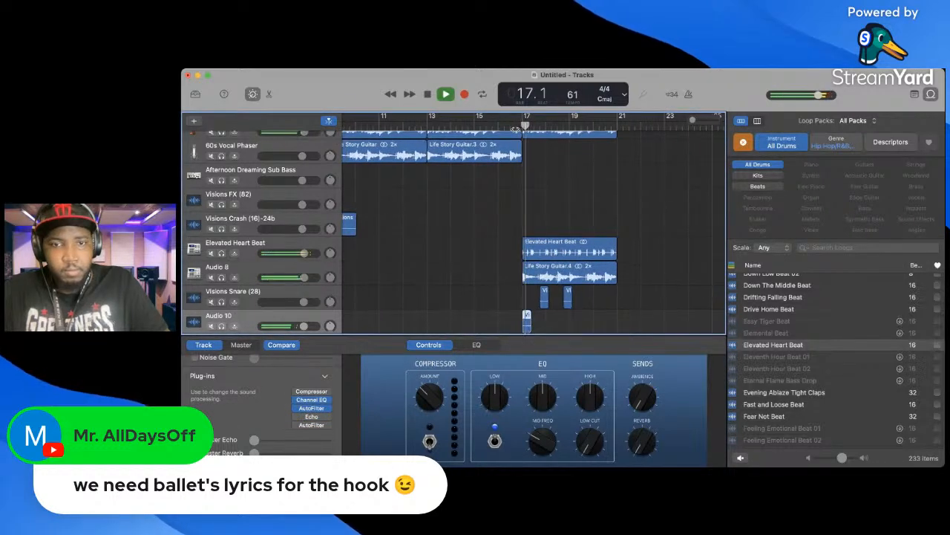
{"action": "key", "text": "space"}
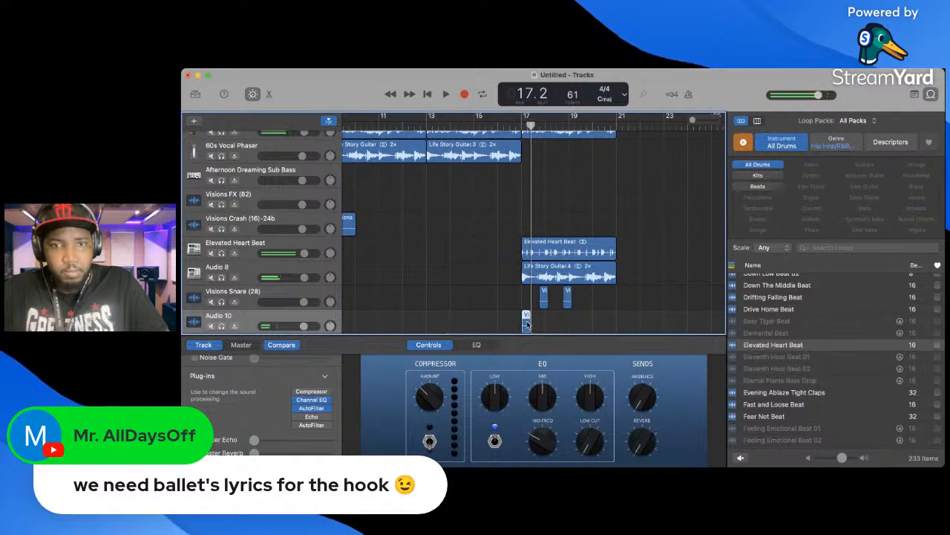
- Move the Audio 10 snare region to beat 2 of bar 17 and play the section to check its timing
{"action": "left_click_drag", "start_coordinate": [528, 323], "coordinate": [531, 320]}
{"action": "left_click_drag", "start_coordinate": [692, 120], "coordinate": [698, 119]}
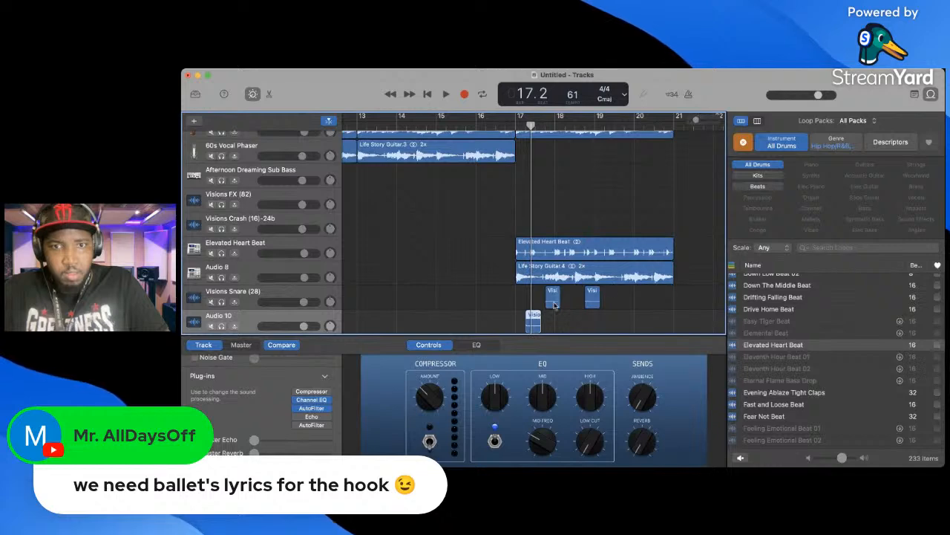
{"action": "left_click_drag", "start_coordinate": [533, 318], "coordinate": [533, 315]}
{"action": "key", "text": "space"}
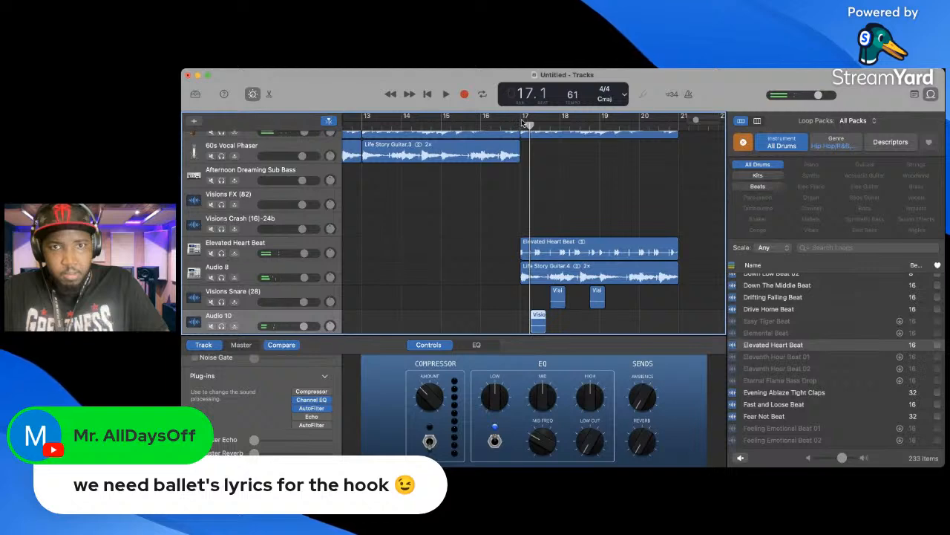
{"action": "key", "text": "space"}
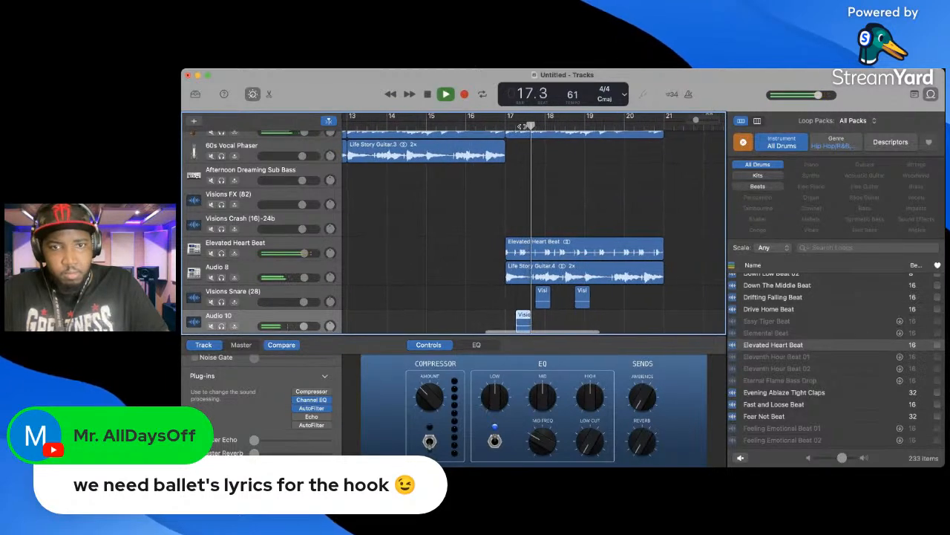
{"action": "key", "text": "space"}
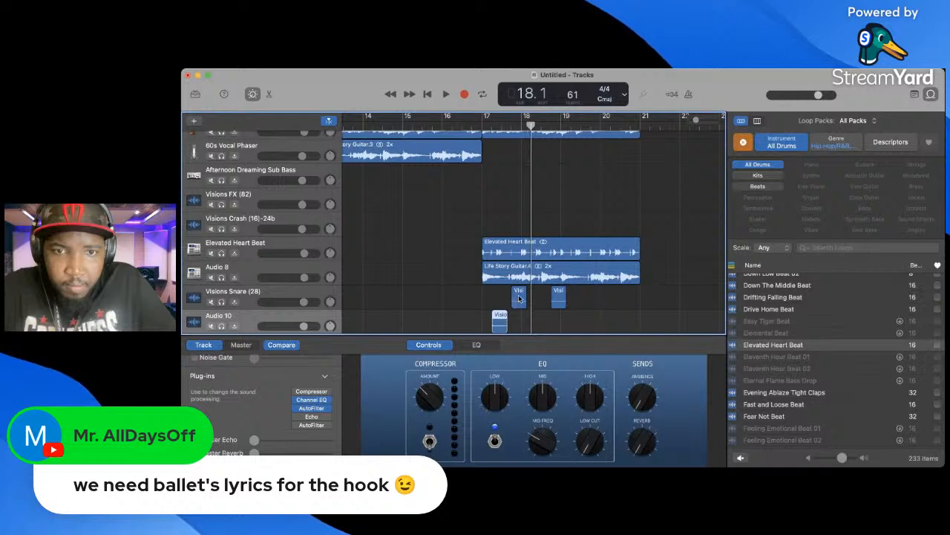
- Replace the Visions Snare region late in bar 17 with a copy of the Audio 10 snare placed just before beat 4
{"action": "left_click", "coordinate": [519, 299]}
{"action": "key", "text": "Delete"}
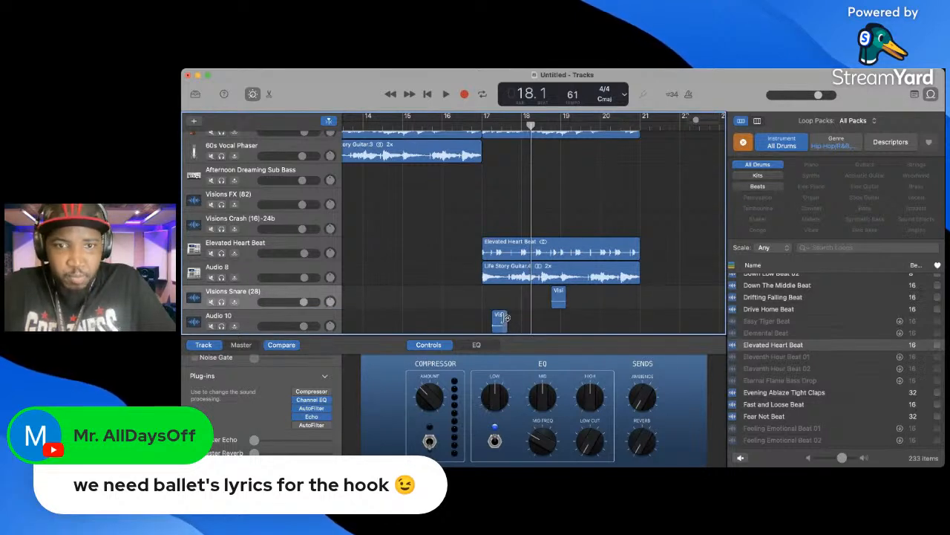
{"action": "left_click_drag", "start_coordinate": [500, 319], "coordinate": [527, 319]}
{"action": "left_click", "coordinate": [477, 124]}
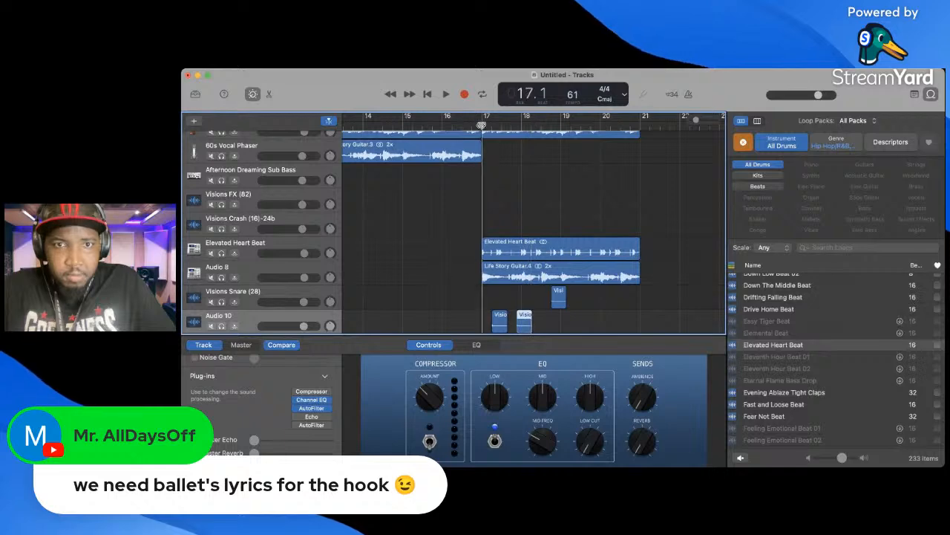
{"action": "key", "text": "space"}
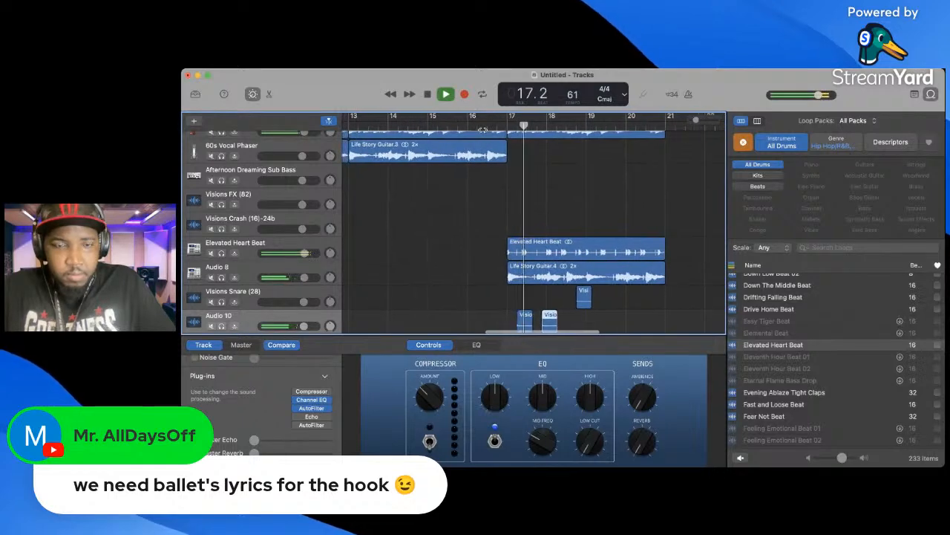
{"action": "key", "text": "space"}
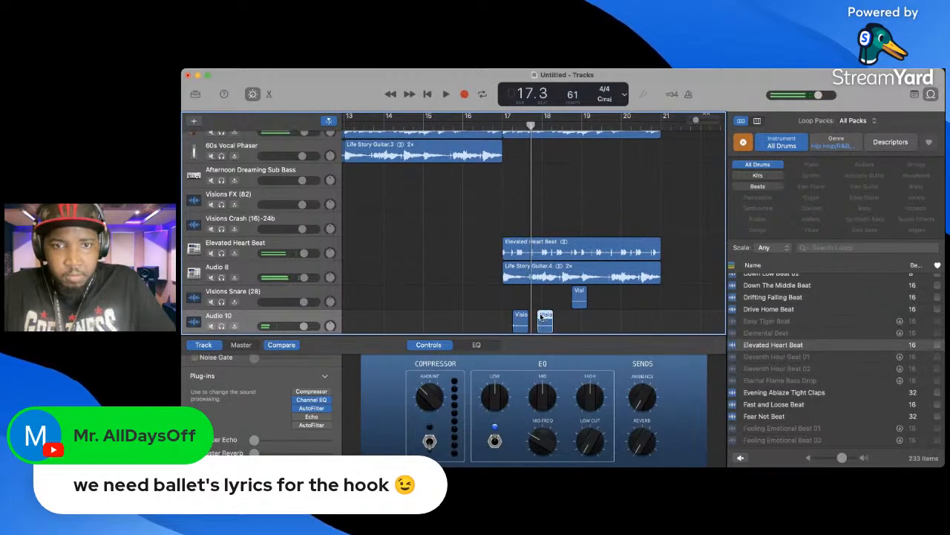
{"action": "left_click_drag", "start_coordinate": [541, 317], "coordinate": [533, 317]}
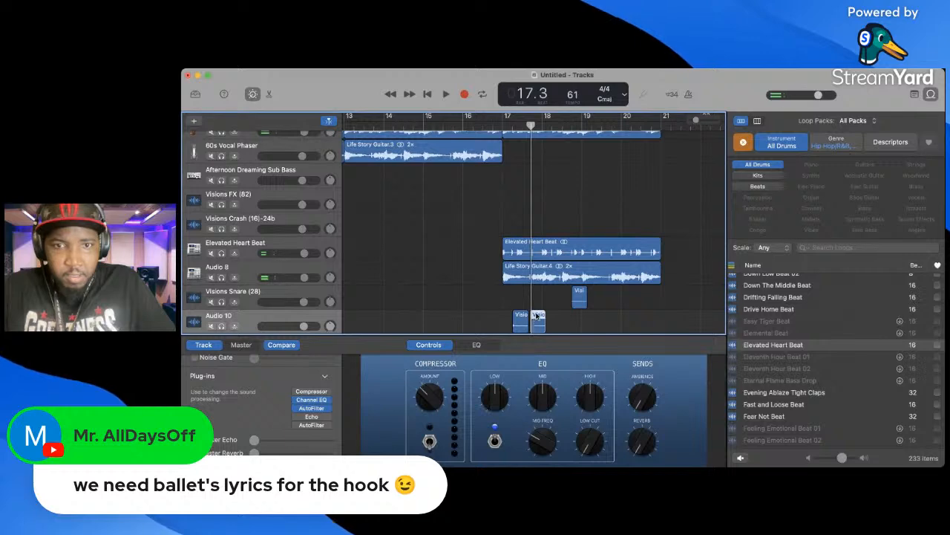
- Copy the two Audio 10 snare hits into bar 18, align the first copy with beat 2, and delete the second copy
{"action": "left_click_drag", "start_coordinate": [545, 320], "coordinate": [556, 320]}
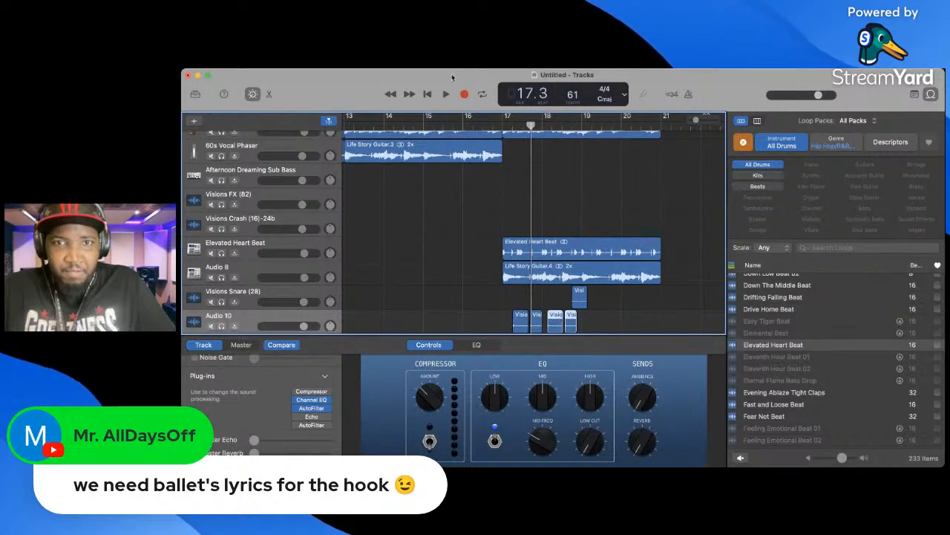
{"action": "key", "text": "space"}
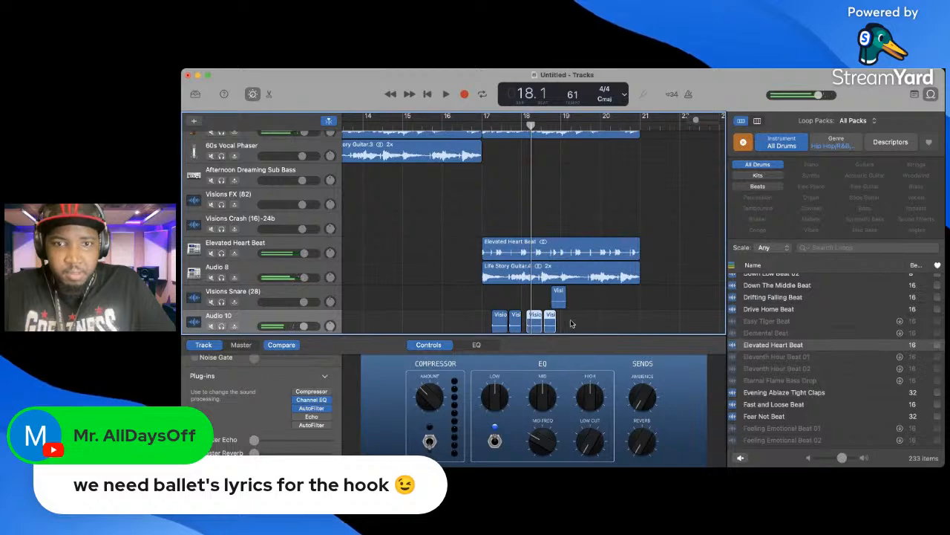
{"action": "left_click_drag", "start_coordinate": [533, 322], "coordinate": [554, 296]}
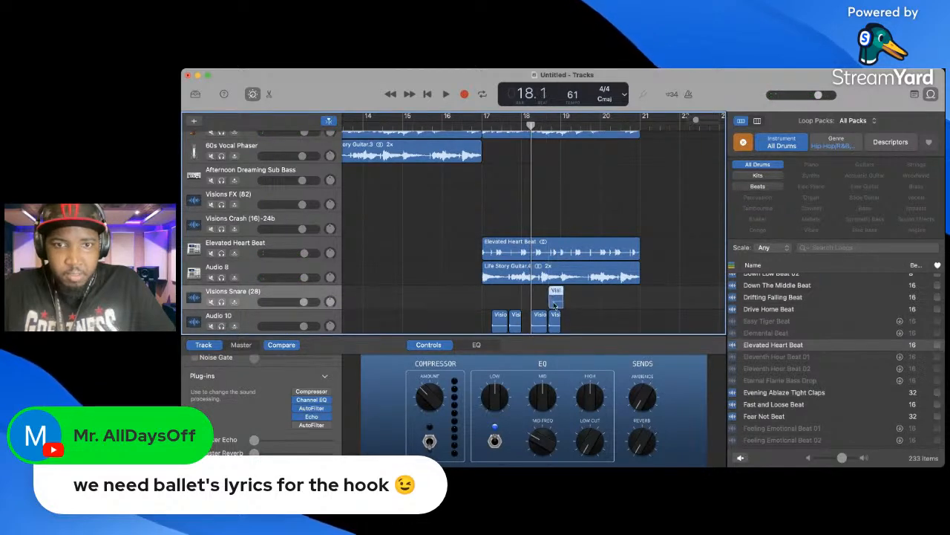
{"action": "left_click", "coordinate": [556, 325]}
- Play the snare pattern through bars 17 and 18, and nudge the Visions Snare hit before bar 19 slightly later
{"action": "scroll", "coordinate": [471, 134], "scroll_direction": "down", "scroll_amount": 1}
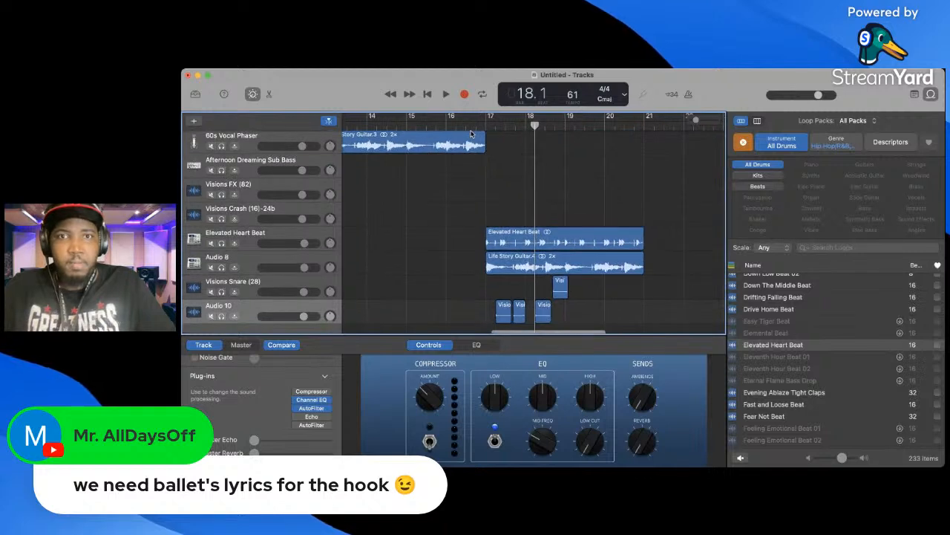
{"action": "key", "text": "space"}
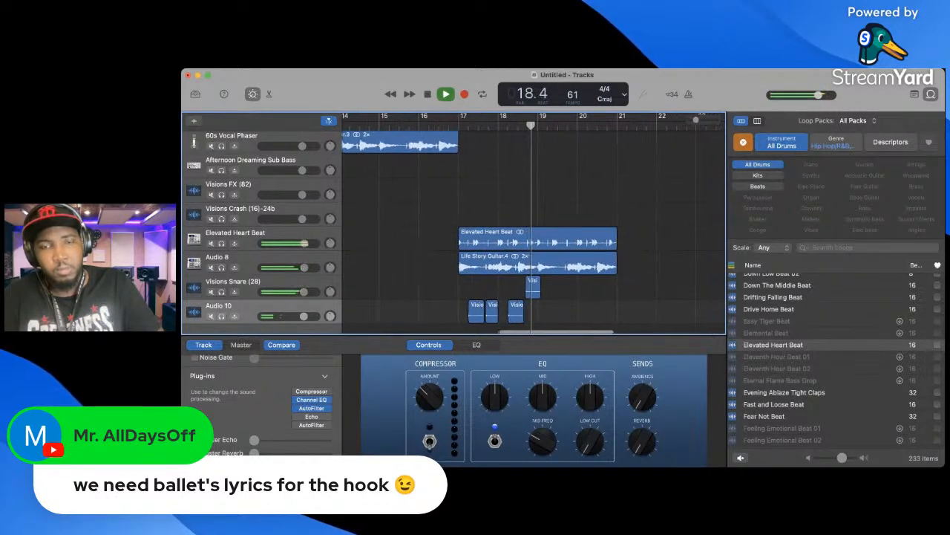
{"action": "key", "text": "space"}
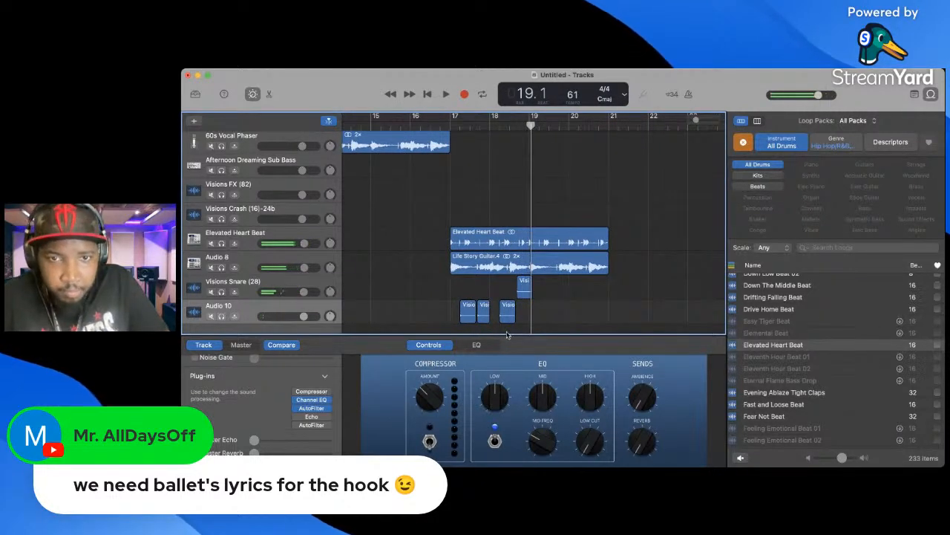
{"action": "left_click_drag", "start_coordinate": [520, 286], "coordinate": [523, 287]}
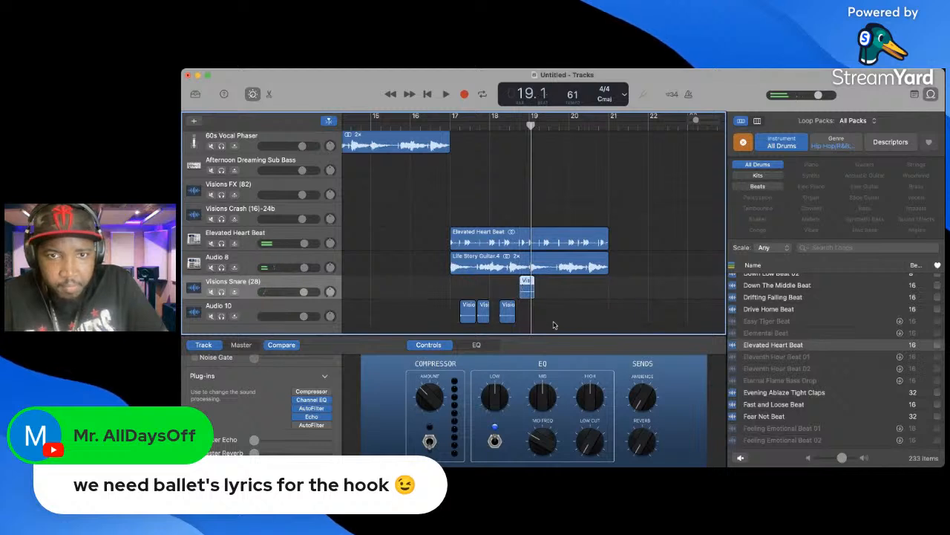
- Copy the four-hit snare pattern across both snare tracks two bars later, starting in bar 19 and keeping the originals
{"action": "mouse_move", "coordinate": [562, 322]}
{"action": "left_mouse_down"}
{"action": "mouse_move", "coordinate": [470, 286]}
{"action": "mouse_move", "coordinate": [563, 318]}
{"action": "mouse_move", "coordinate": [548, 315]}
{"action": "left_mouse_up"}
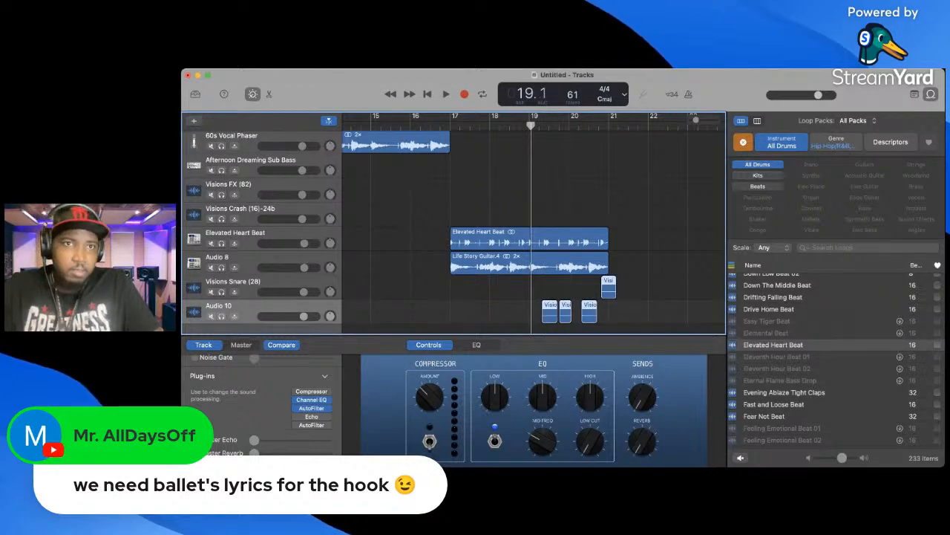
{"action": "key", "text": "super+z"}
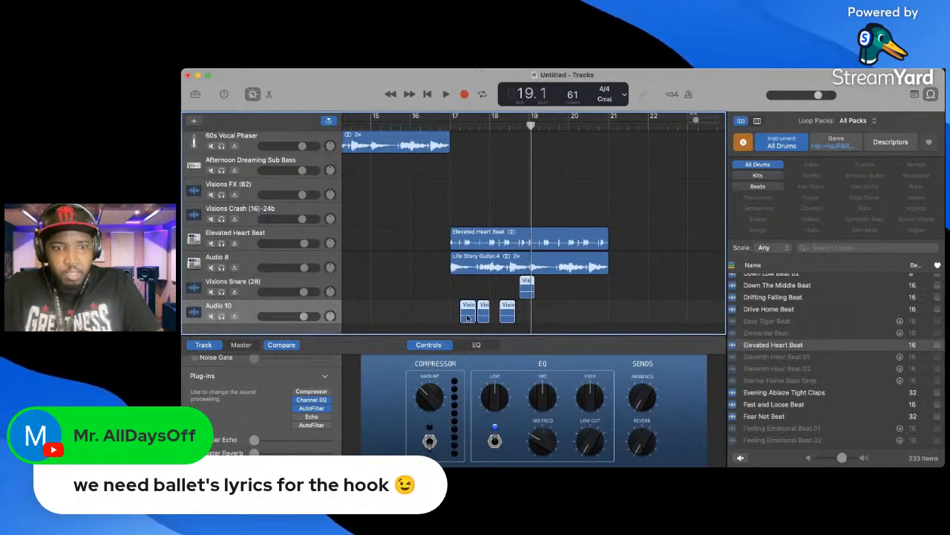
{"action": "left_click_drag", "start_coordinate": [471, 317], "coordinate": [550, 319]}
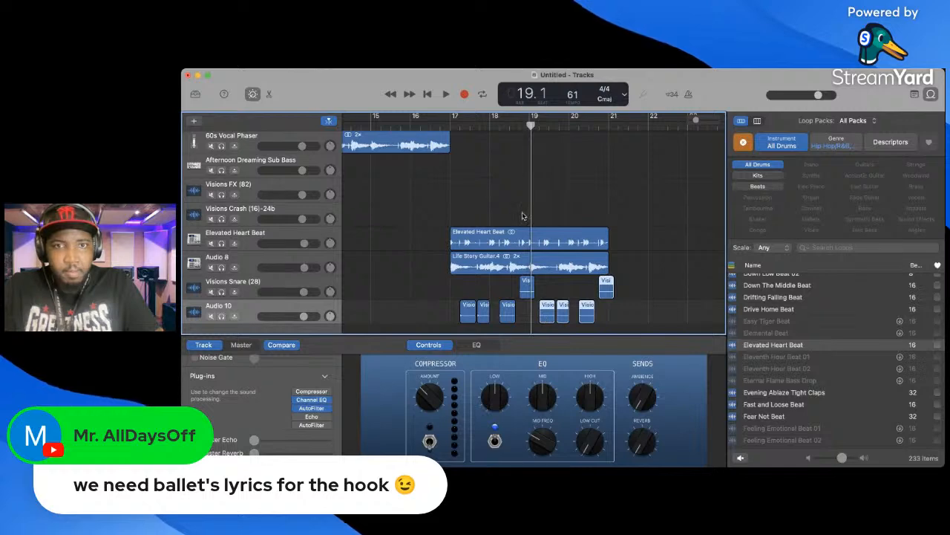
- Play the copied snare pattern from bar 19 and nudge its regions together until the first hit lines up with beat 2
{"action": "key", "text": "space"}
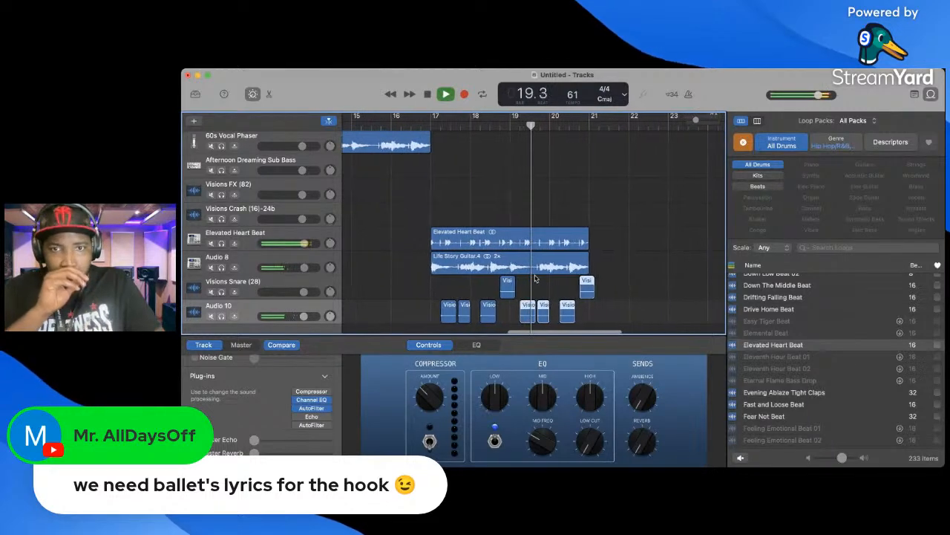
{"action": "key", "text": "space"}
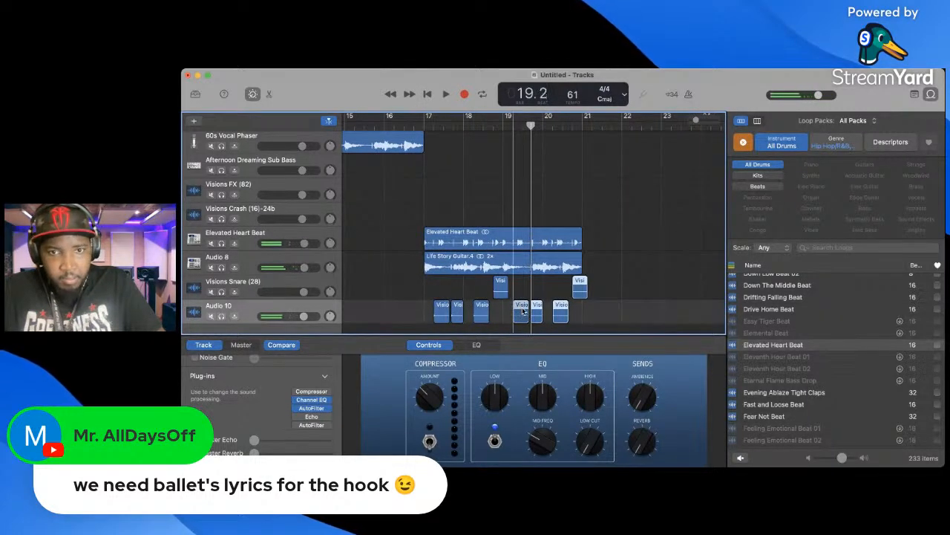
{"action": "key", "text": "space"}
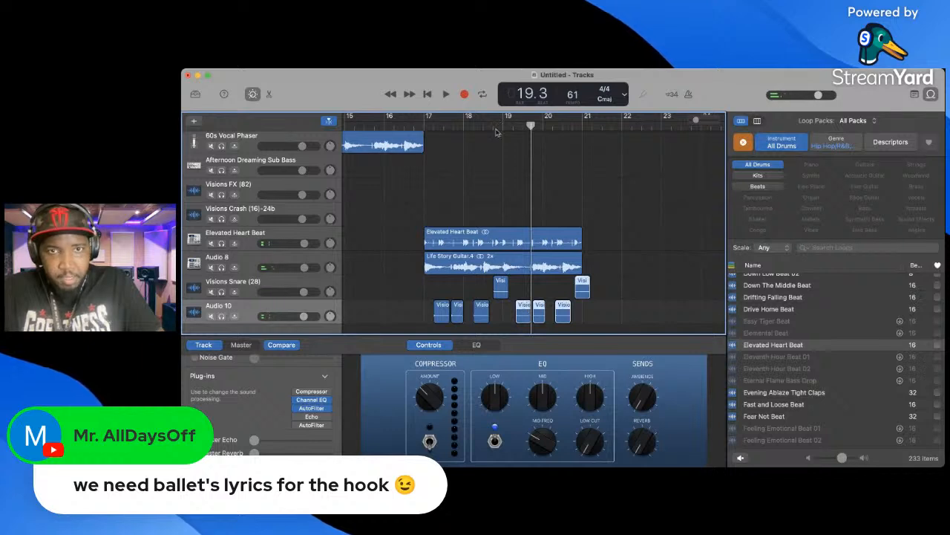
{"action": "key", "text": "space"}
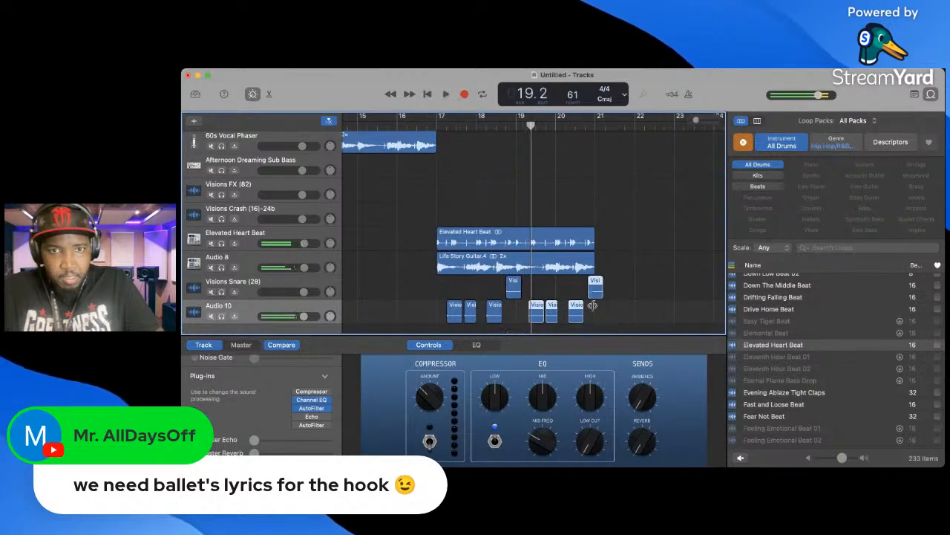
{"action": "left_click_drag", "start_coordinate": [598, 318], "coordinate": [534, 307]}
{"action": "key", "text": "space"}
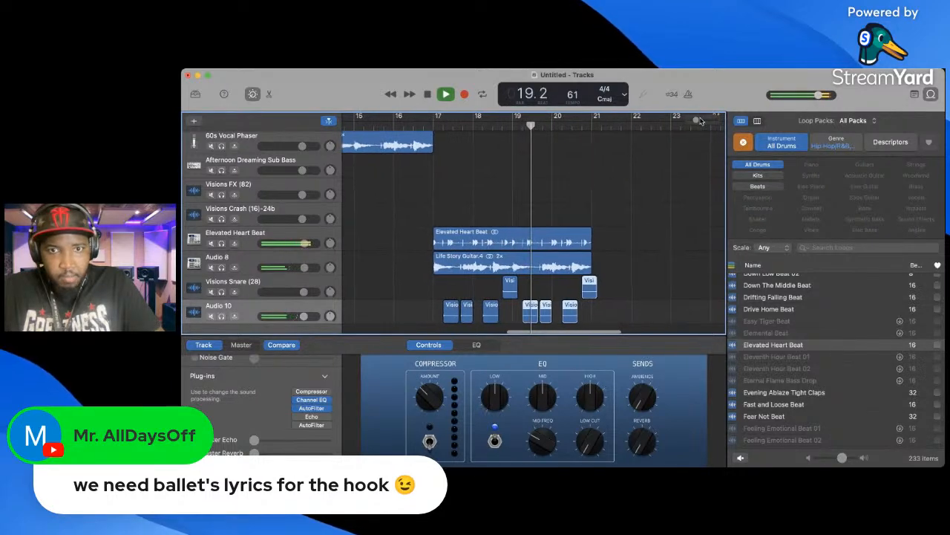
{"action": "key", "text": "space"}
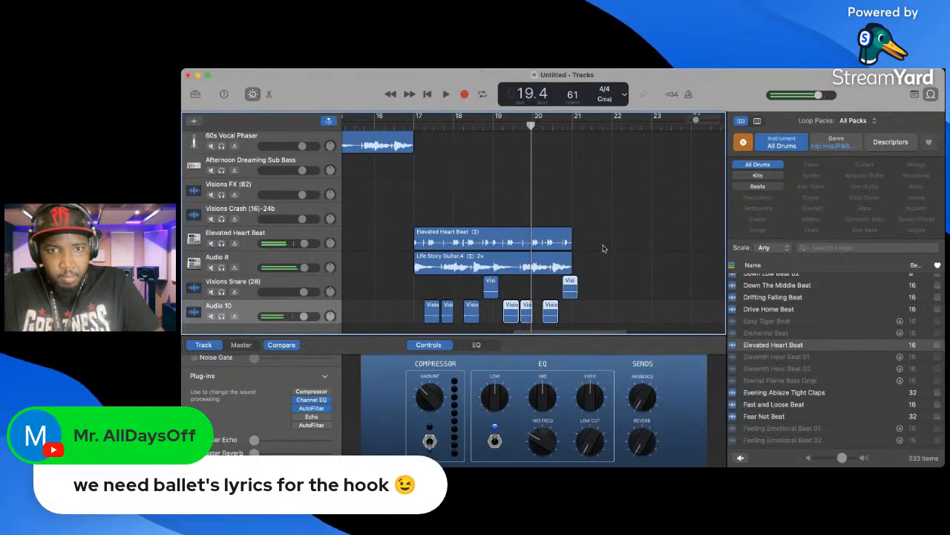
- Nudge the Audio 10 snare hits just before bars 18 and 20 slightly later, and play the pattern from bar 17
{"action": "left_click", "coordinate": [448, 311]}
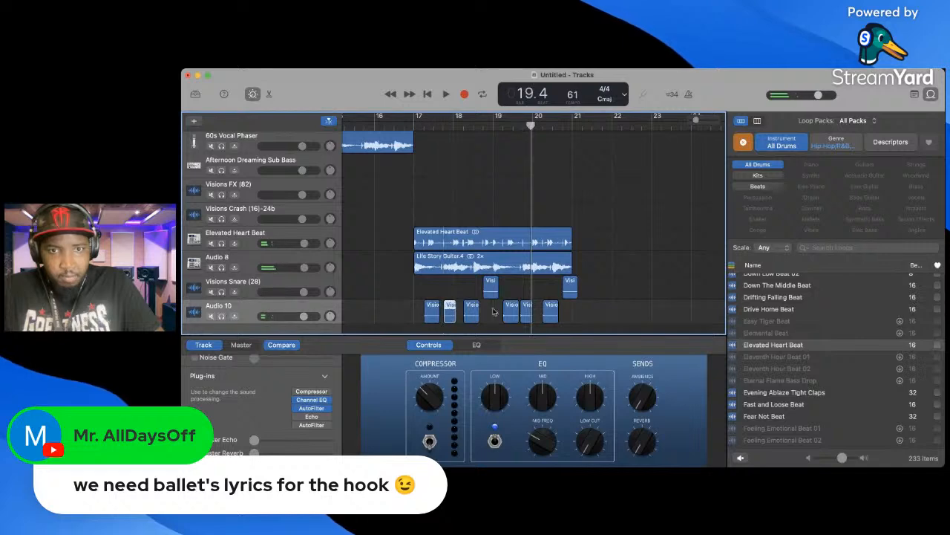
{"action": "left_click", "coordinate": [529, 309]}
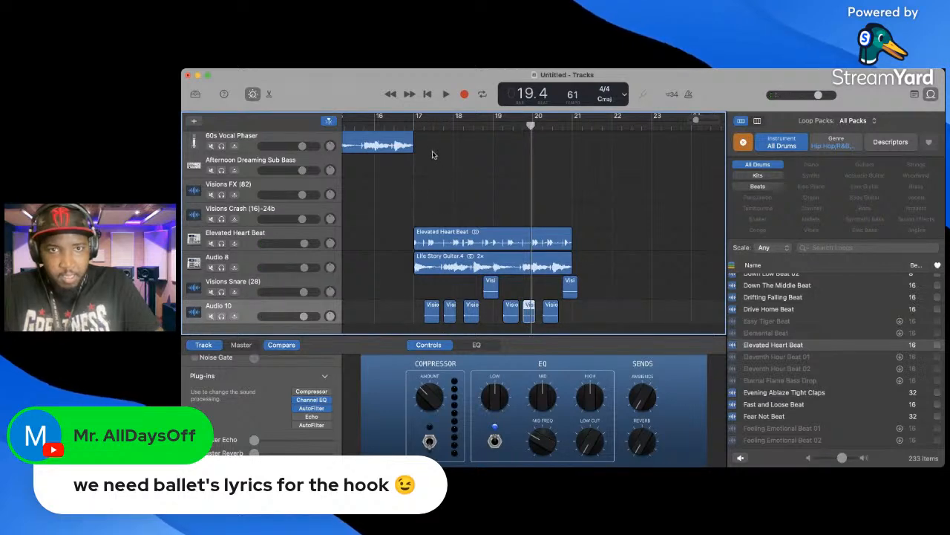
{"action": "left_click", "coordinate": [417, 125]}
{"action": "key", "text": "space"}
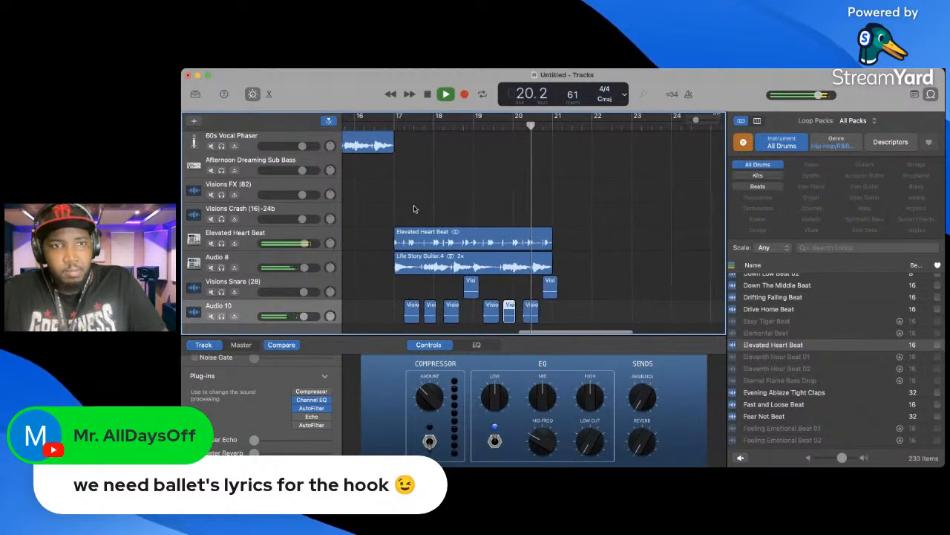
{"action": "left_click", "coordinate": [251, 259]}
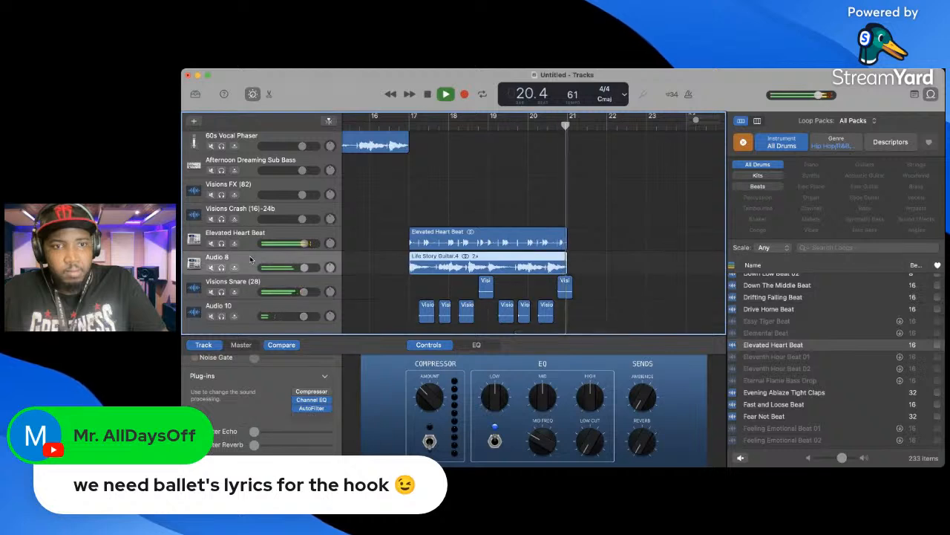
{"action": "key", "text": "space"}
{"action": "key", "text": "Return"}
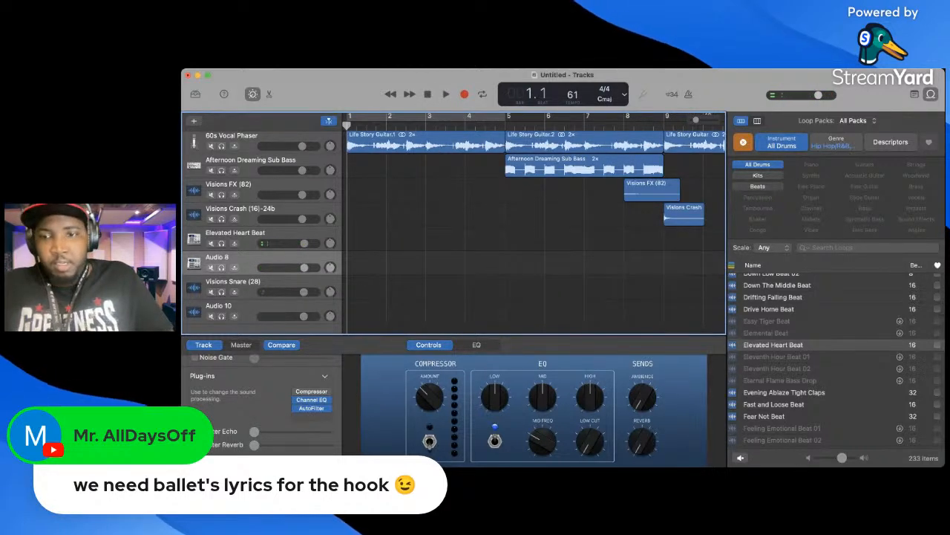
- Save the project under the name Project 25
{"action": "key", "text": "super+Tab"}
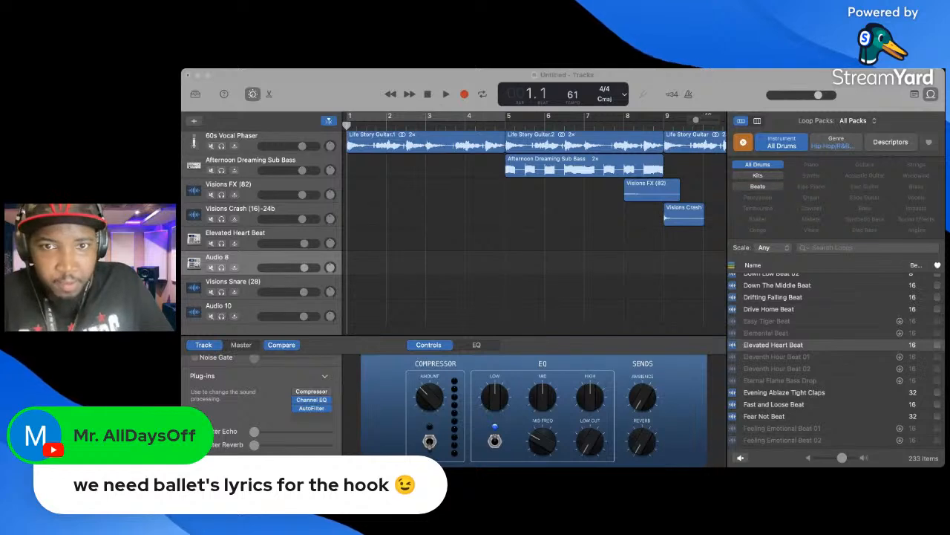
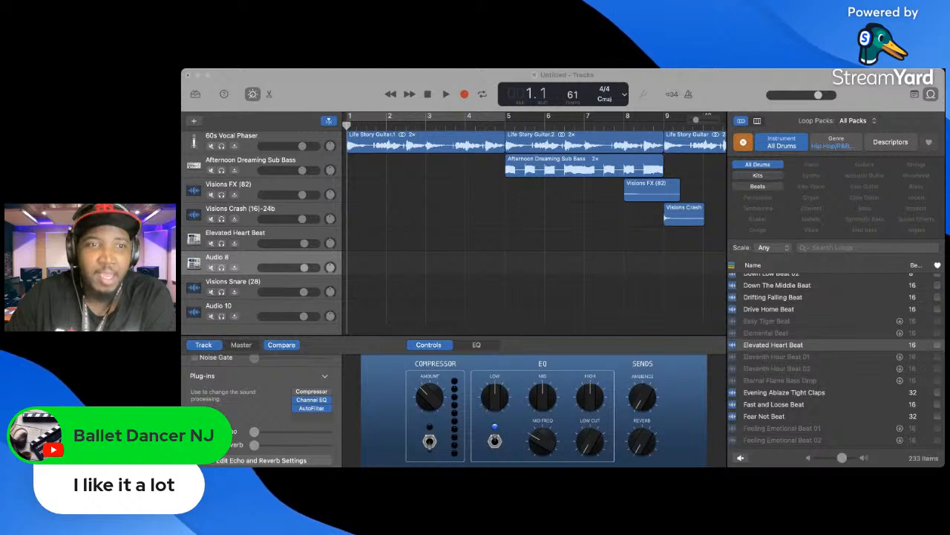
{"action": "left_click", "coordinate": [743, 99]}
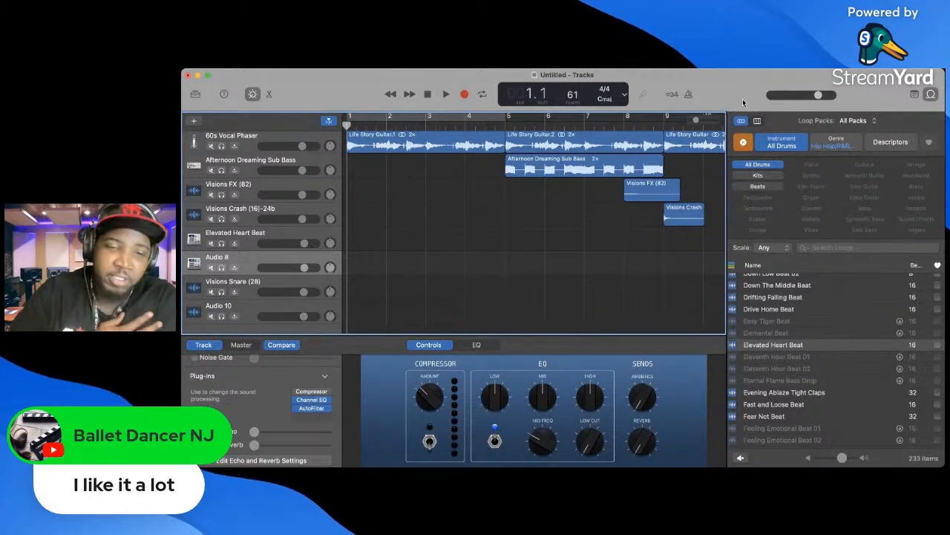
{"action": "key", "text": "super+Tab"}
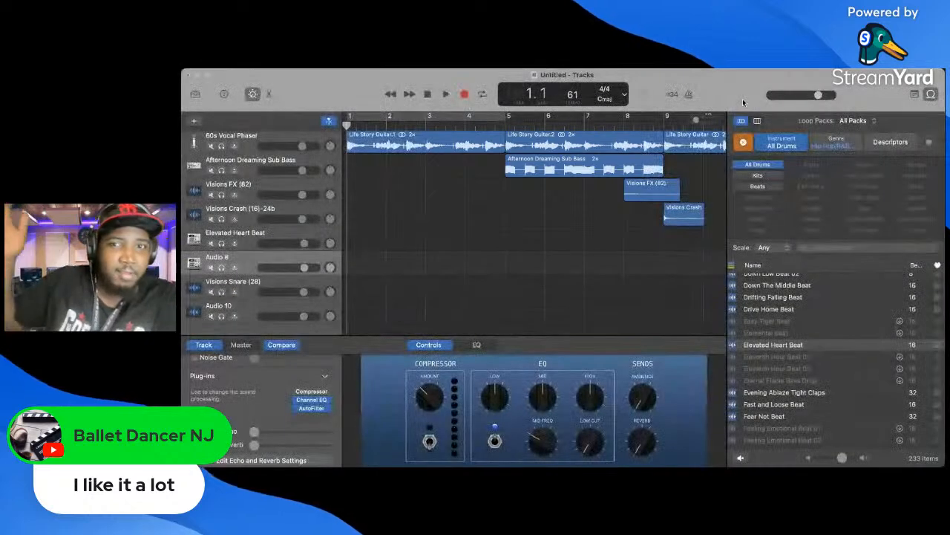
{"action": "left_click", "coordinate": [604, 230]}
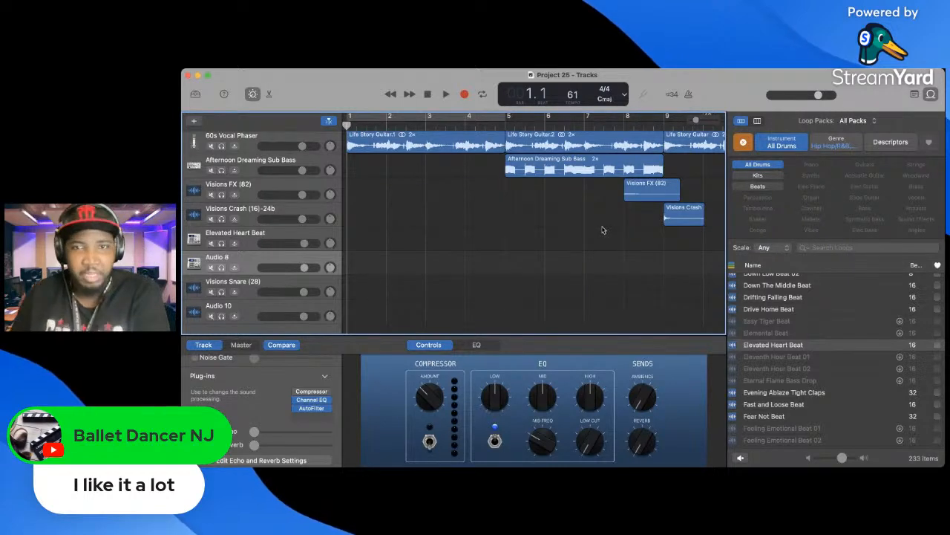
- Play the whole arrangement from bar 1 through to bar 21
{"action": "scroll", "coordinate": [560, 296], "scroll_direction": "right", "scroll_amount": 10}
{"action": "scroll", "coordinate": [560, 295], "scroll_direction": "up", "scroll_amount": 2}
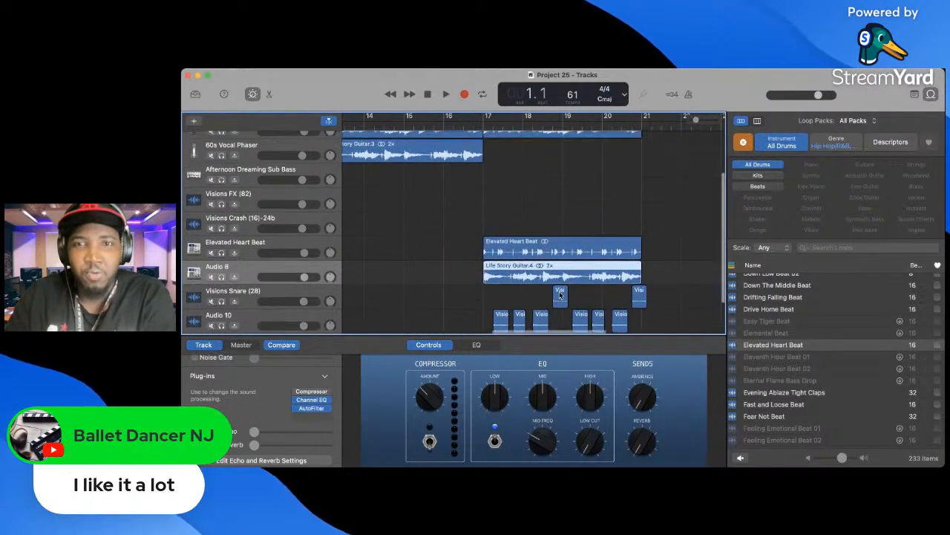
{"action": "scroll", "coordinate": [560, 296], "scroll_direction": "left", "scroll_amount": 8}
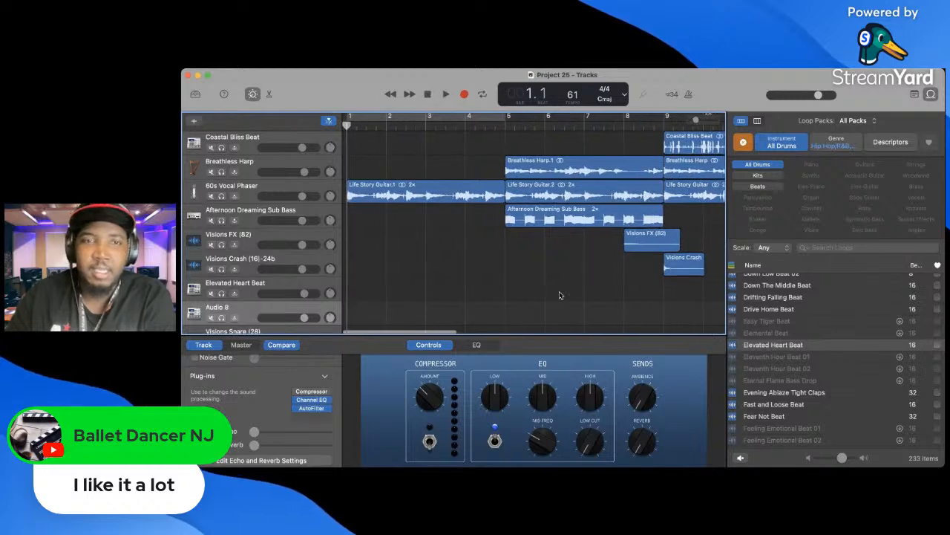
{"action": "key", "text": "space"}
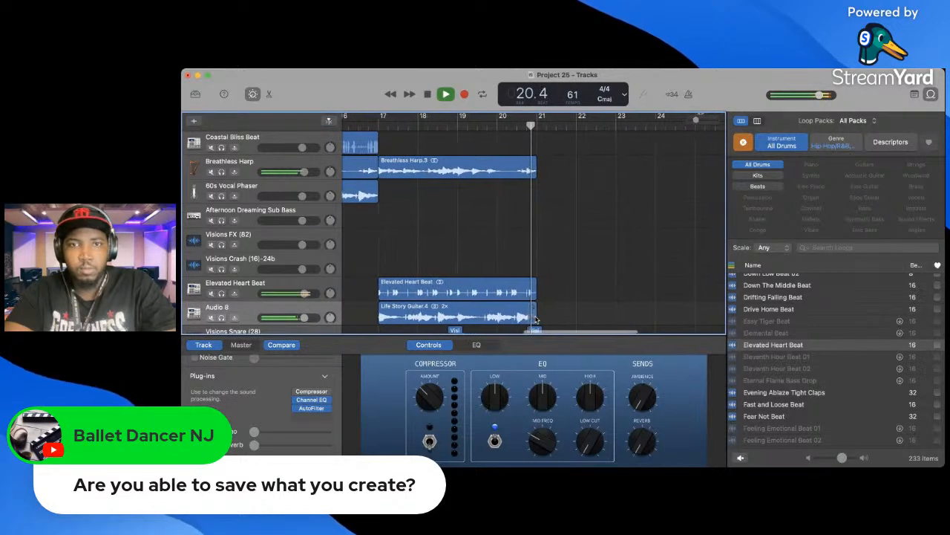
{"action": "key", "text": "space"}
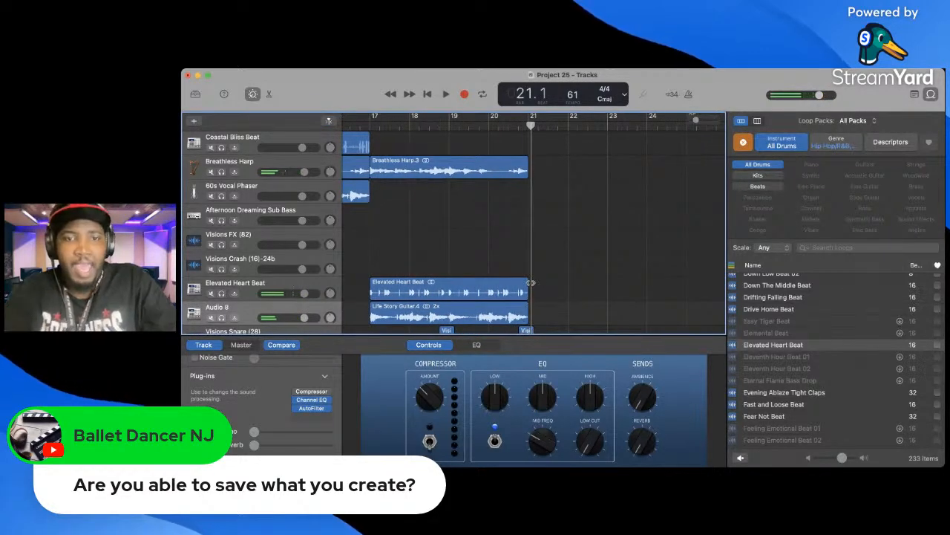
- Examine the arrangement's regions, comparing the section up to bar 17 with the layers from bar 17 to 21
{"action": "scroll", "coordinate": [537, 264], "scroll_direction": "left", "scroll_amount": 10}
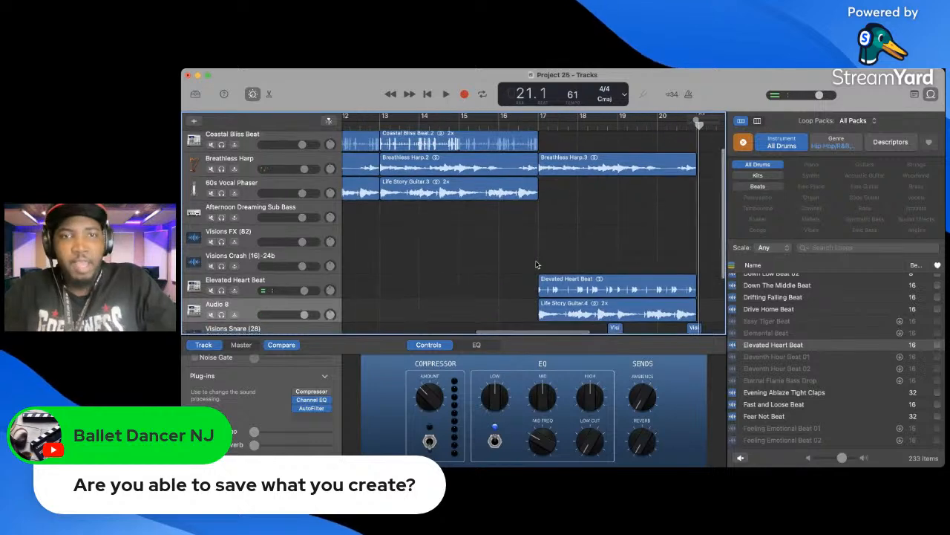
{"action": "scroll", "coordinate": [537, 265], "scroll_direction": "up", "scroll_amount": 1}
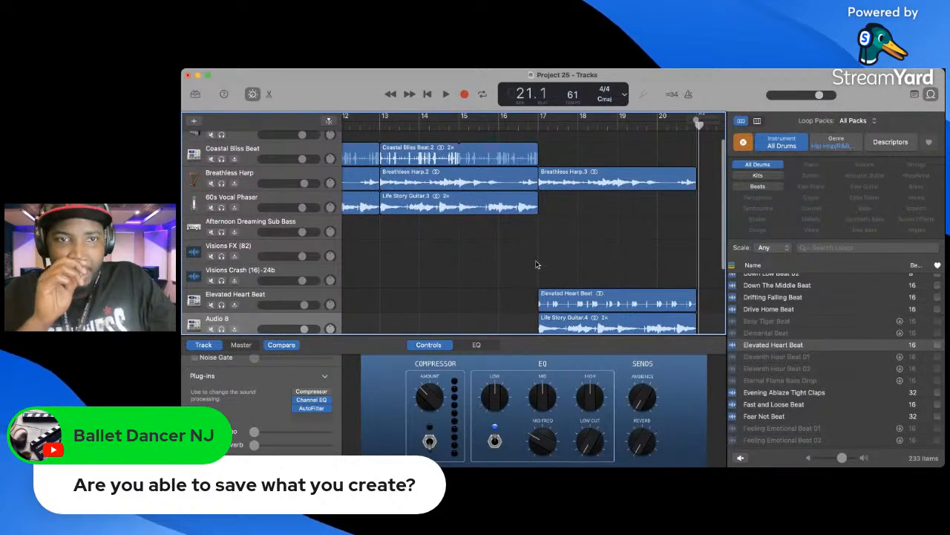
{"action": "scroll", "coordinate": [537, 264], "scroll_direction": "right", "scroll_amount": 1}
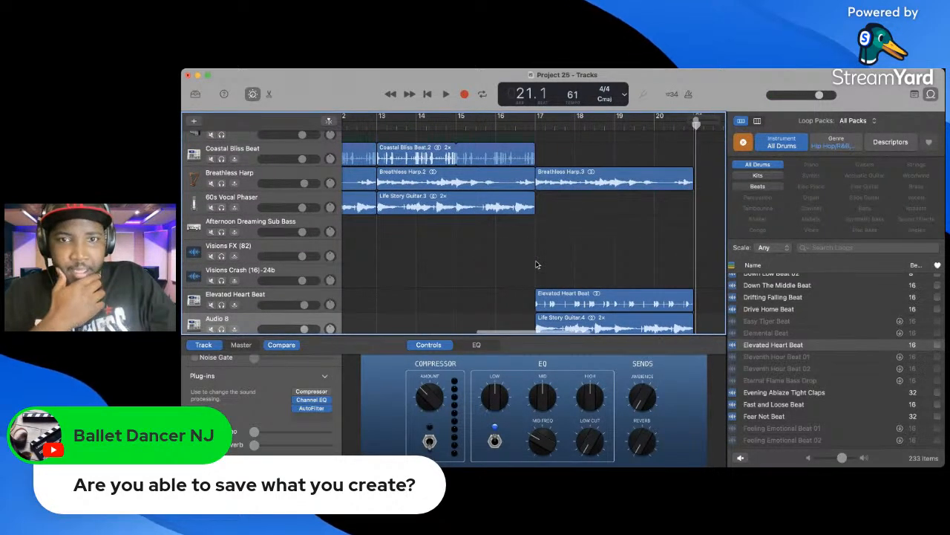
{"action": "scroll", "coordinate": [536, 265], "scroll_direction": "down", "scroll_amount": 1}
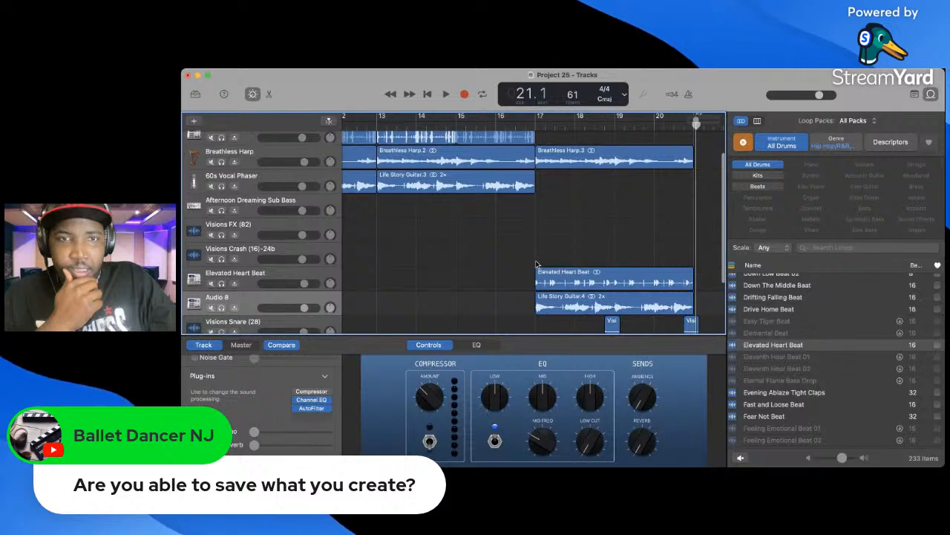
{"action": "scroll", "coordinate": [537, 265], "scroll_direction": "up", "scroll_amount": 1}
{"action": "scroll", "coordinate": [537, 264], "scroll_direction": "down", "scroll_amount": 2}
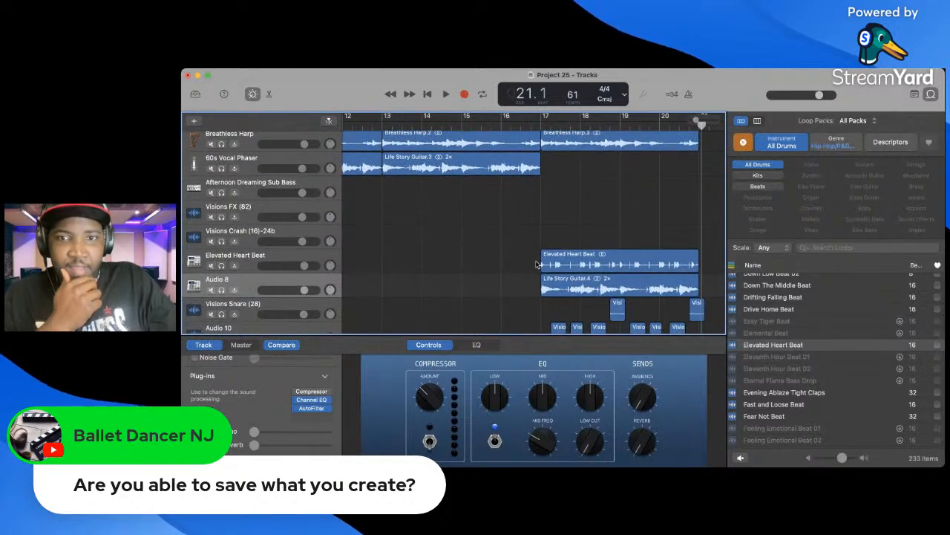
{"action": "scroll", "coordinate": [536, 265], "scroll_direction": "up", "scroll_amount": 2}
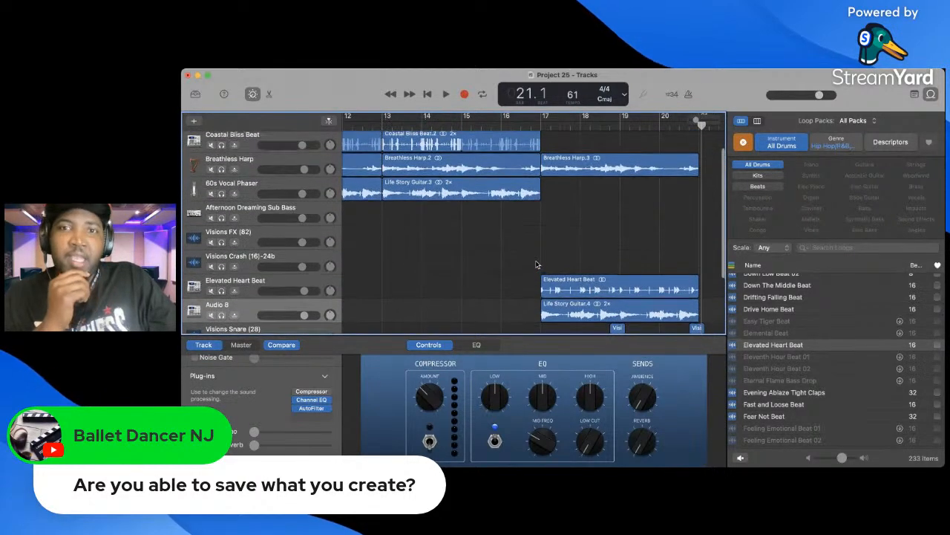
{"action": "scroll", "coordinate": [537, 264], "scroll_direction": "up", "scroll_amount": 1}
{"action": "scroll", "coordinate": [537, 265], "scroll_direction": "right", "scroll_amount": 1}
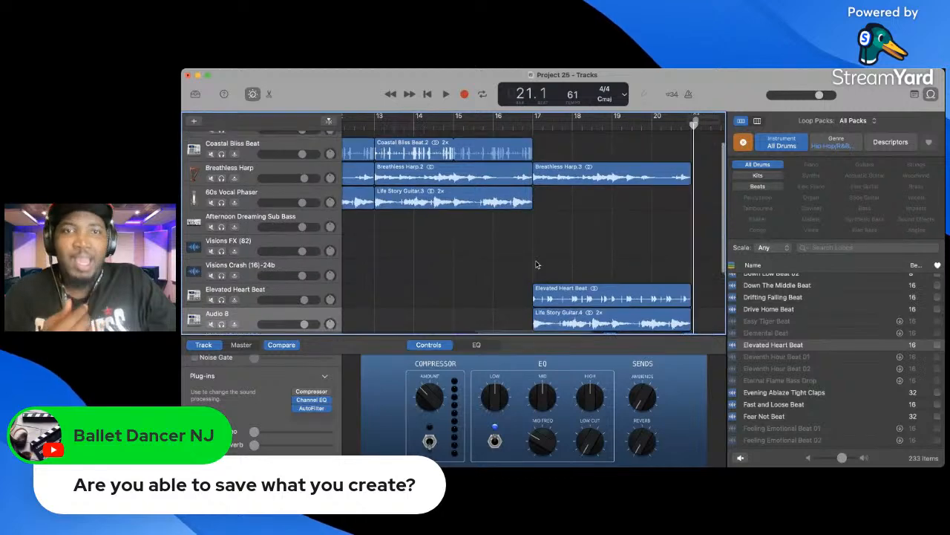
{"action": "scroll", "coordinate": [537, 264], "scroll_direction": "up", "scroll_amount": 1}
{"action": "scroll", "coordinate": [537, 264], "scroll_direction": "left", "scroll_amount": 10}
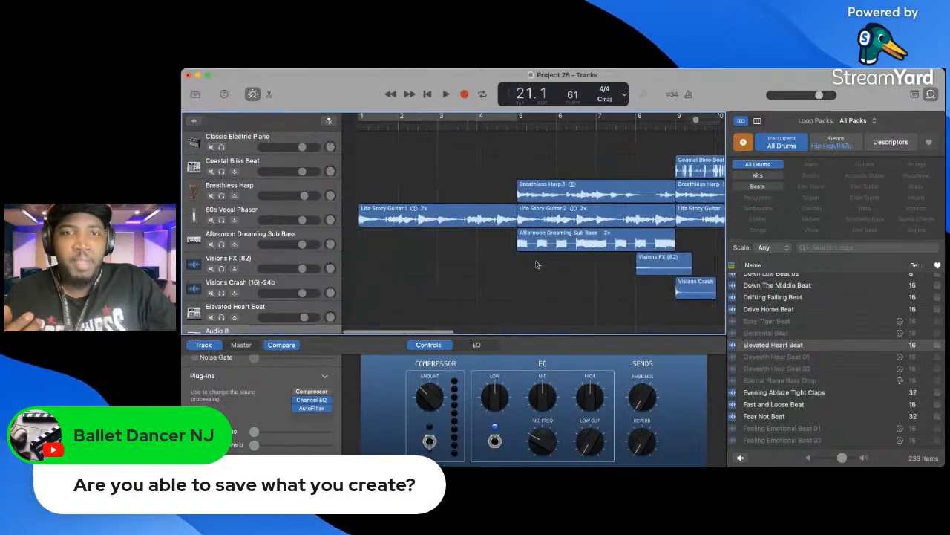
{"action": "scroll", "coordinate": [537, 265], "scroll_direction": "right", "scroll_amount": 15}
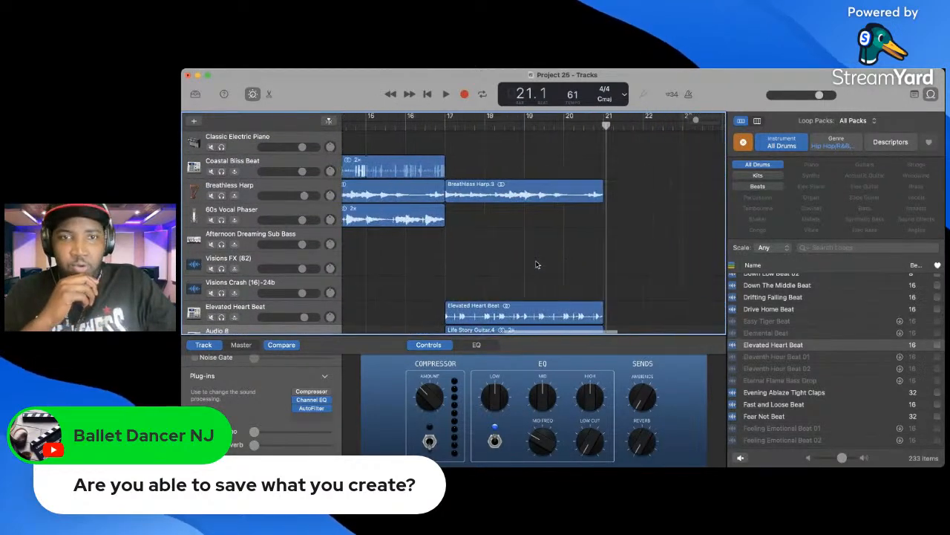
{"action": "scroll", "coordinate": [537, 264], "scroll_direction": "left", "scroll_amount": 5}
{"action": "scroll", "coordinate": [537, 264], "scroll_direction": "down", "scroll_amount": 1}
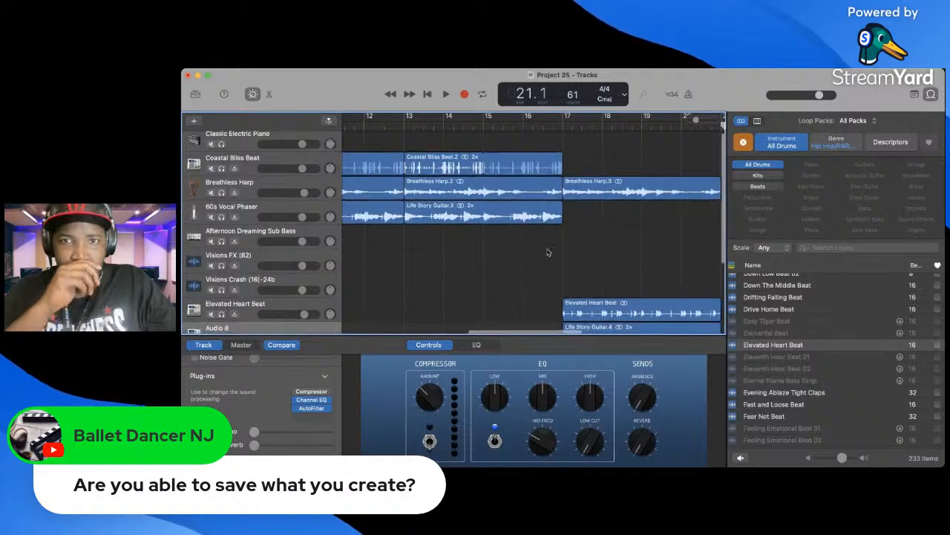
- Delete the Breathless Harp region spanning bars 17 to 21 and listen to the section without it
{"action": "scroll", "coordinate": [550, 241], "scroll_direction": "right", "scroll_amount": 3}
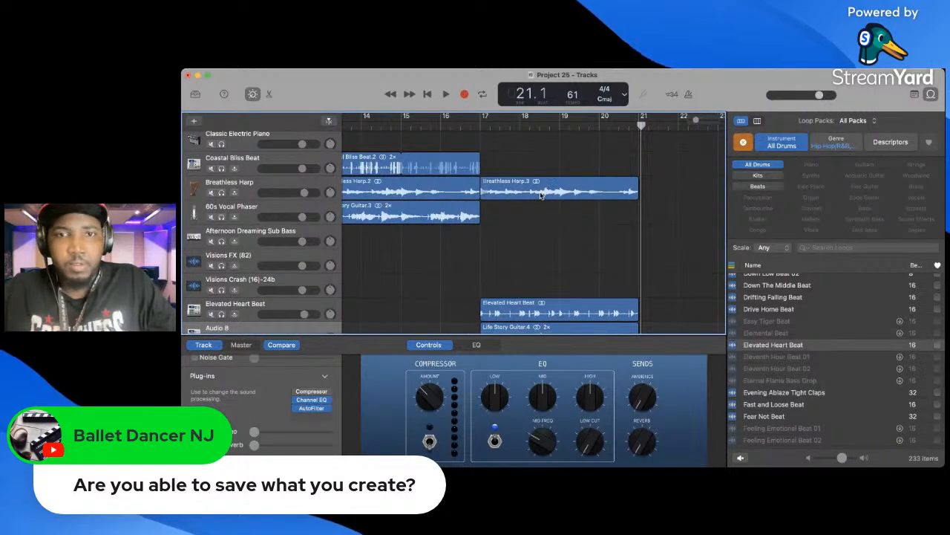
{"action": "left_click", "coordinate": [542, 190]}
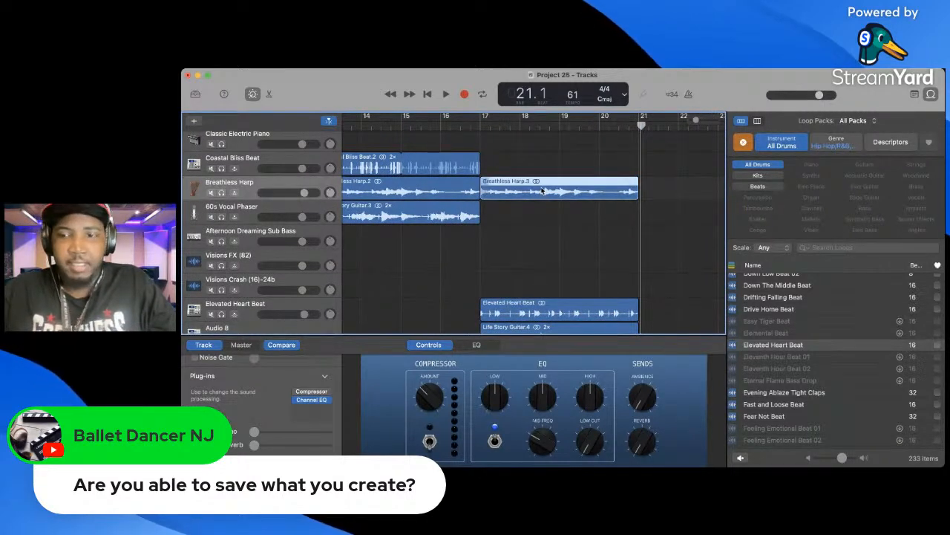
{"action": "key", "text": "Delete"}
{"action": "key", "text": "space"}
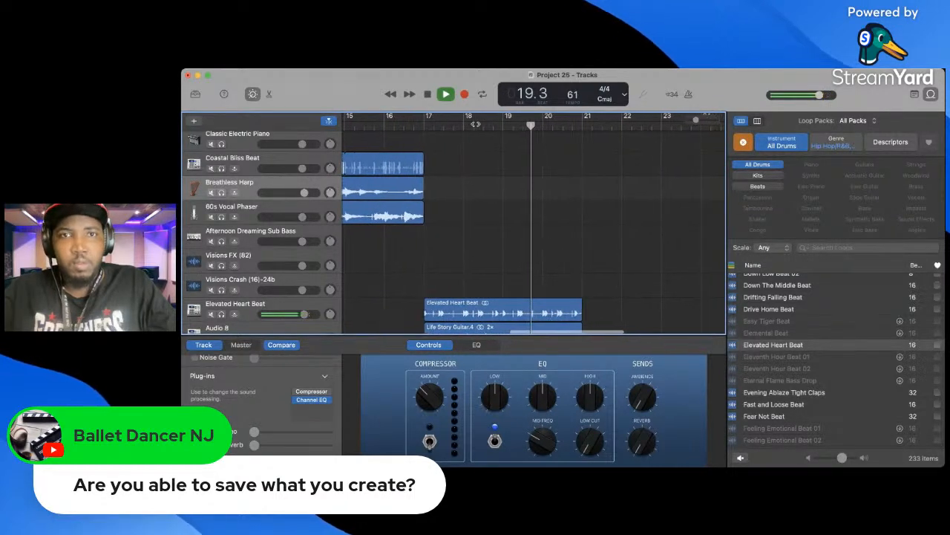
{"action": "key", "text": "space"}
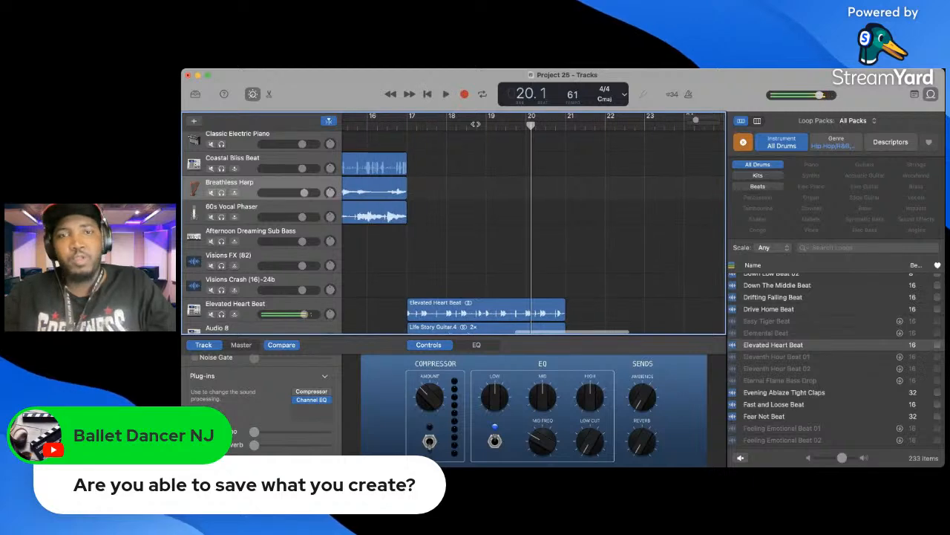
- Examine the arrangement section by section from bar 1 to the layers starting at bar 17
{"action": "scroll", "coordinate": [536, 219], "scroll_direction": "left", "scroll_amount": 4}
{"action": "scroll", "coordinate": [536, 215], "scroll_direction": "left", "scroll_amount": 10}
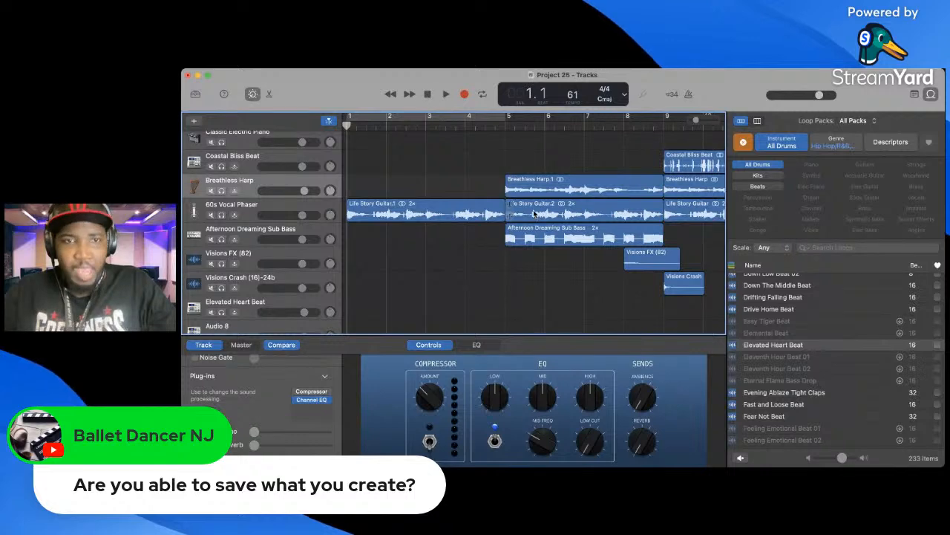
{"action": "scroll", "coordinate": [504, 124], "scroll_direction": "right", "scroll_amount": 5}
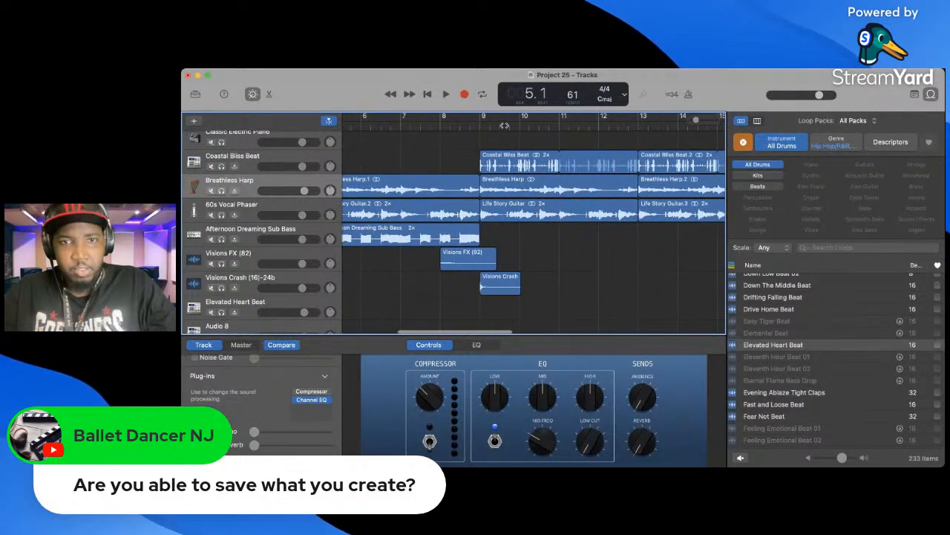
{"action": "scroll", "coordinate": [483, 124], "scroll_direction": "right", "scroll_amount": 4}
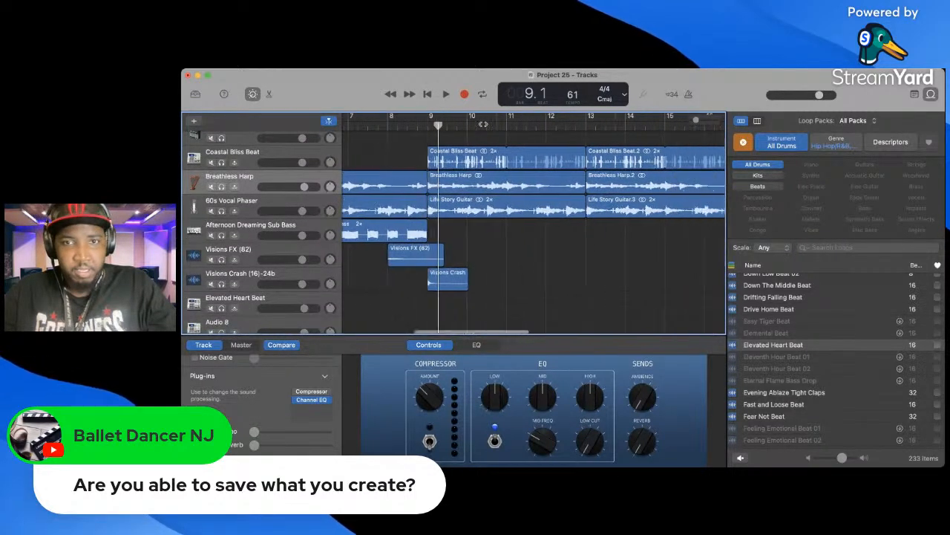
{"action": "scroll", "coordinate": [483, 124], "scroll_direction": "left", "scroll_amount": 2}
{"action": "scroll", "coordinate": [484, 124], "scroll_direction": "right", "scroll_amount": 3}
{"action": "scroll", "coordinate": [484, 124], "scroll_direction": "left", "scroll_amount": 2}
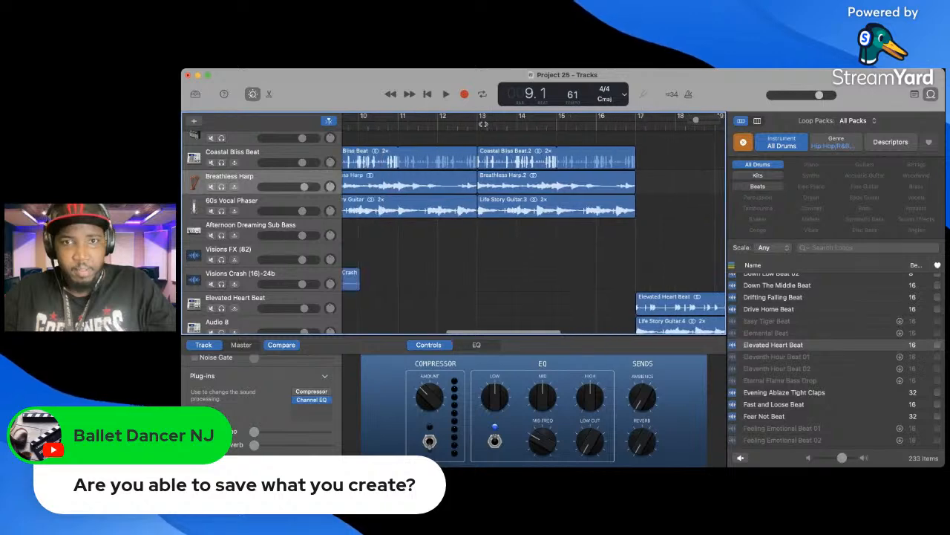
{"action": "scroll", "coordinate": [504, 125], "scroll_direction": "right", "scroll_amount": 3}
{"action": "scroll", "coordinate": [505, 125], "scroll_direction": "down", "scroll_amount": 3}
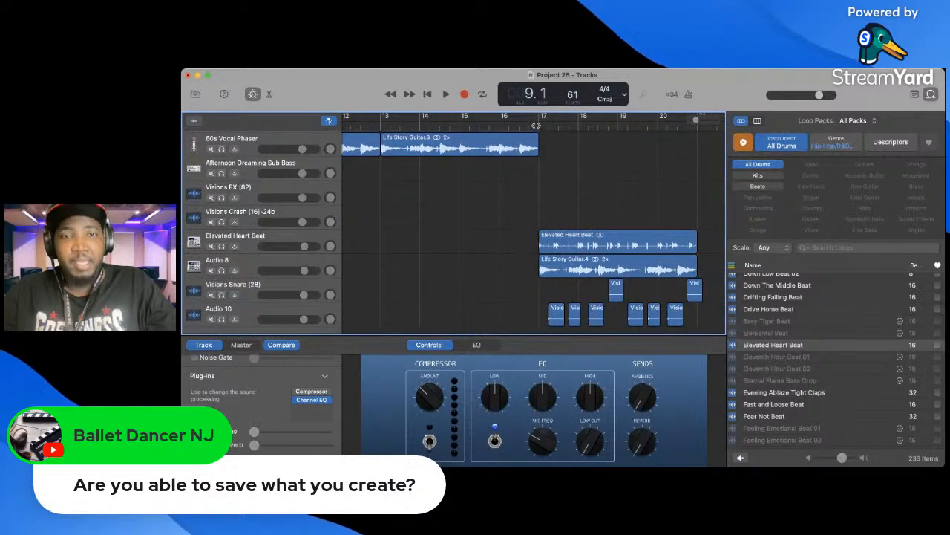
- Play the section from bar 17 through to bar 21
{"action": "left_click", "coordinate": [537, 126]}
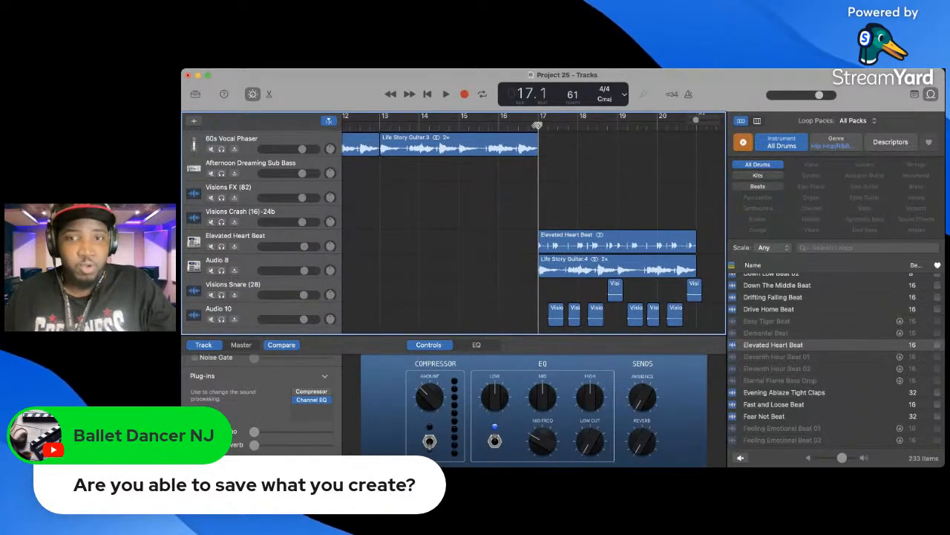
{"action": "key", "text": "space"}
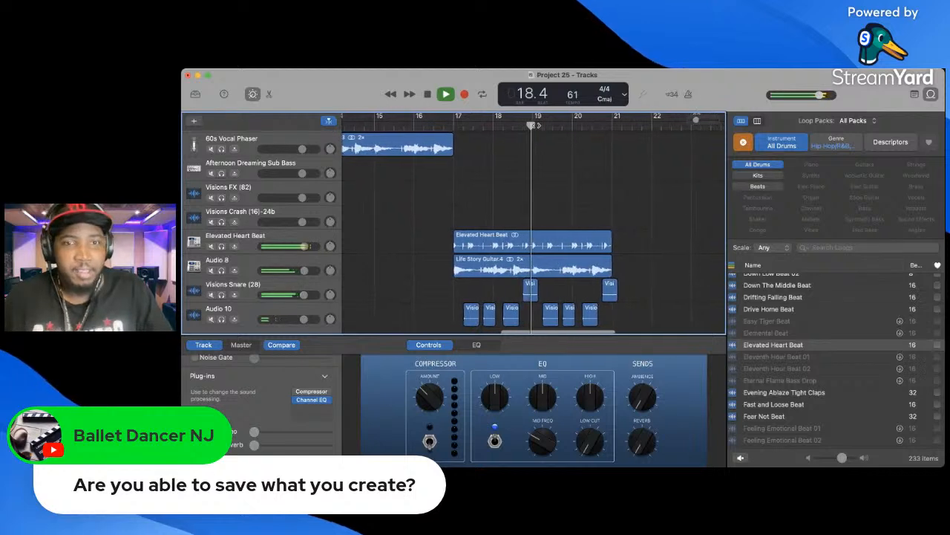
{"action": "key", "text": "space"}
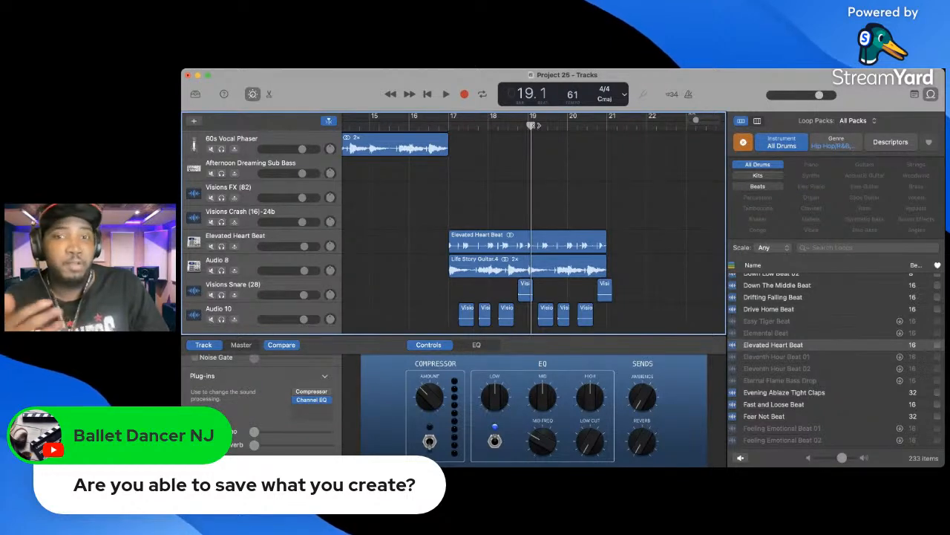
{"action": "key", "text": "space"}
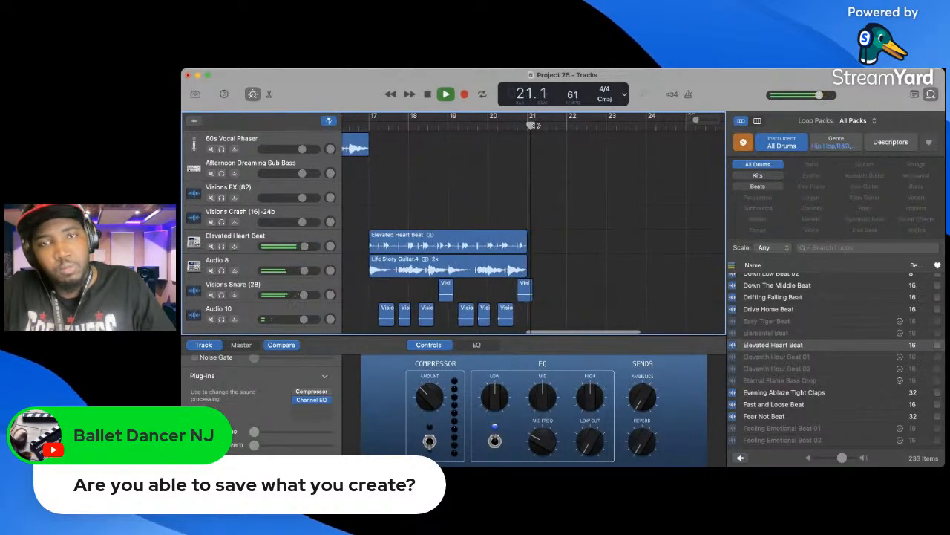
{"action": "key", "text": "space"}
- Copy the Life Story Guitar region at bars 13 to 17 on the 60s Vocal Phaser track to bar 21
{"action": "scroll", "coordinate": [554, 235], "scroll_direction": "down", "scroll_amount": 3}
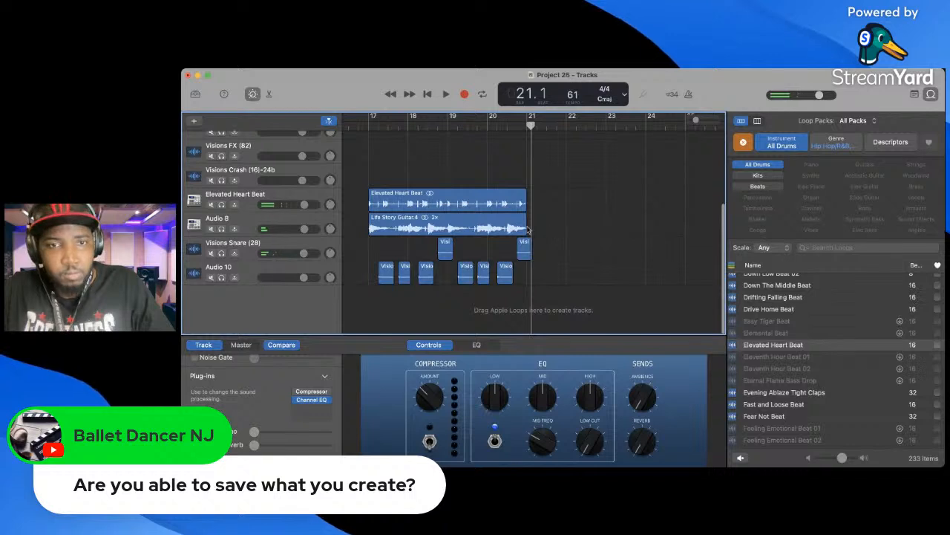
{"action": "scroll", "coordinate": [534, 230], "scroll_direction": "up", "scroll_amount": 5}
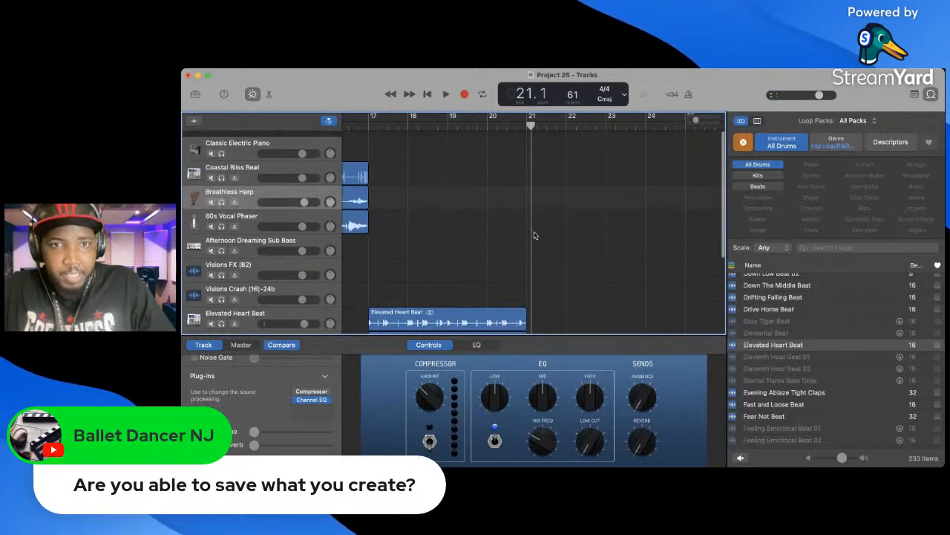
{"action": "scroll", "coordinate": [533, 231], "scroll_direction": "left", "scroll_amount": 4}
{"action": "scroll", "coordinate": [534, 236], "scroll_direction": "down", "scroll_amount": 1}
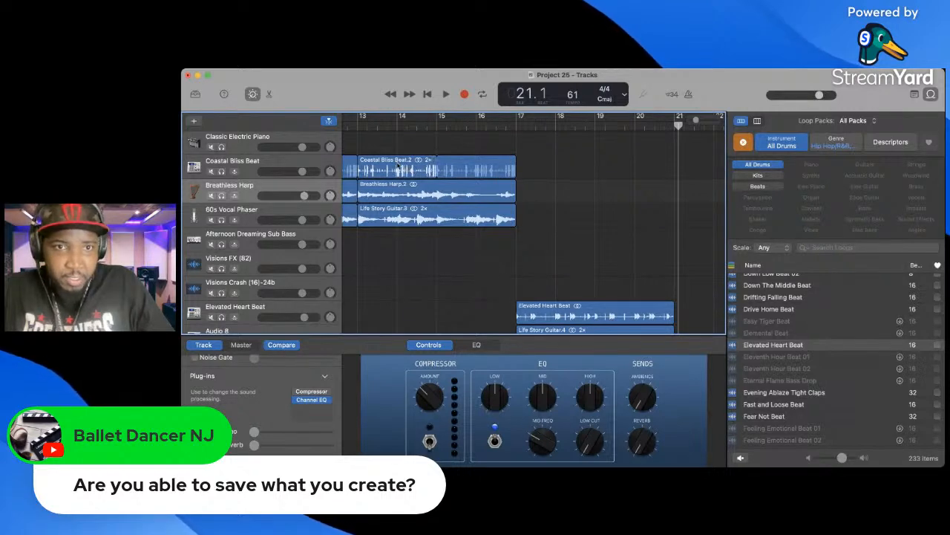
{"action": "scroll", "coordinate": [431, 178], "scroll_direction": "down", "scroll_amount": 2}
{"action": "scroll", "coordinate": [460, 187], "scroll_direction": "up", "scroll_amount": 2}
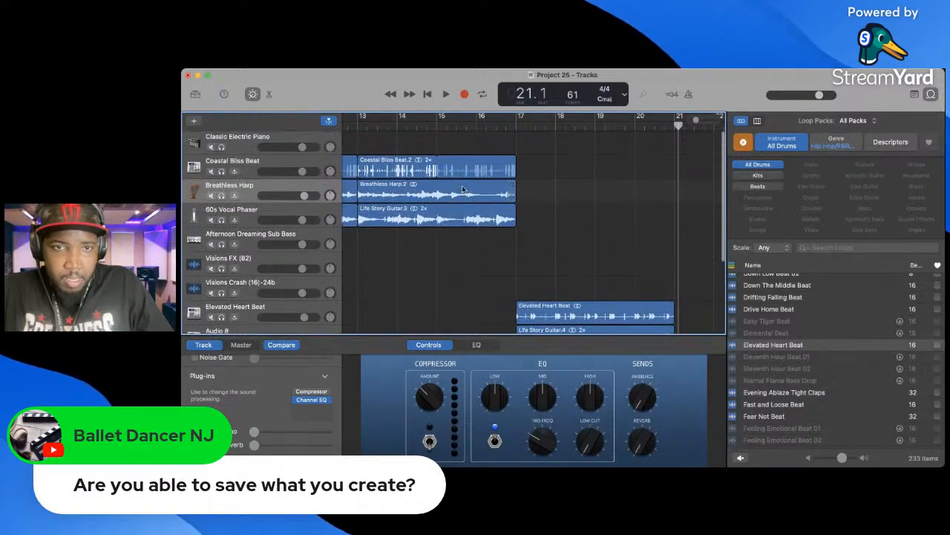
{"action": "scroll", "coordinate": [400, 213], "scroll_direction": "down", "scroll_amount": 3}
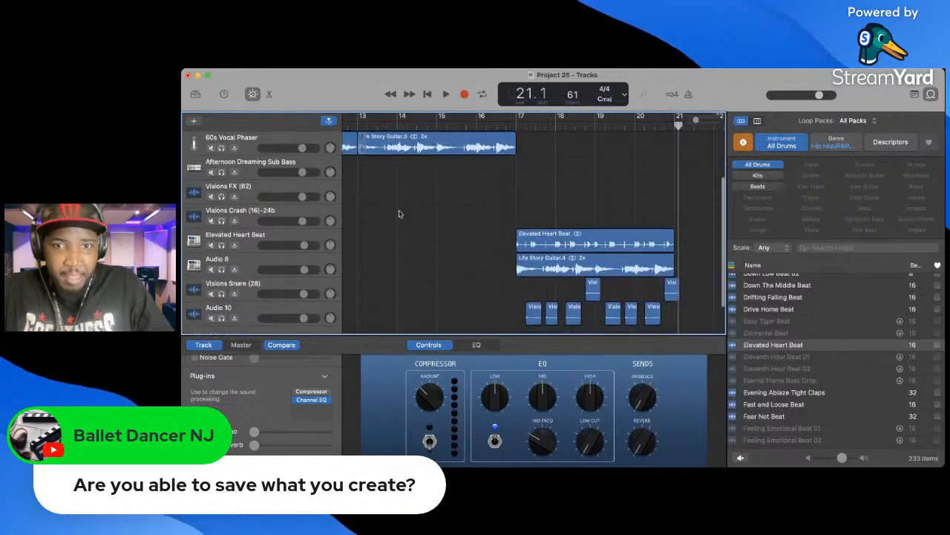
{"action": "scroll", "coordinate": [399, 214], "scroll_direction": "up", "scroll_amount": 2}
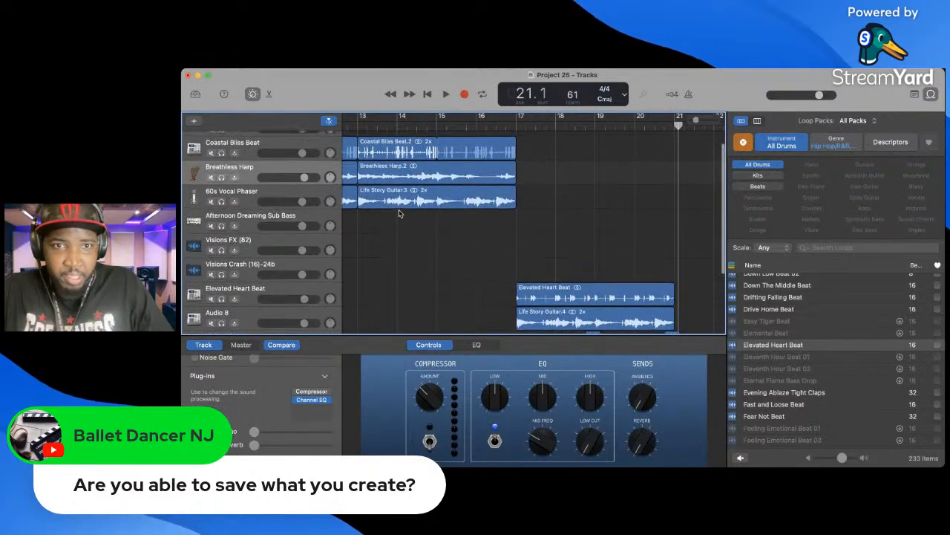
{"action": "left_click_drag", "start_coordinate": [391, 197], "coordinate": [704, 203]}
{"action": "scroll", "coordinate": [649, 201], "scroll_direction": "right", "scroll_amount": 2}
{"action": "scroll", "coordinate": [648, 201], "scroll_direction": "right", "scroll_amount": 2}
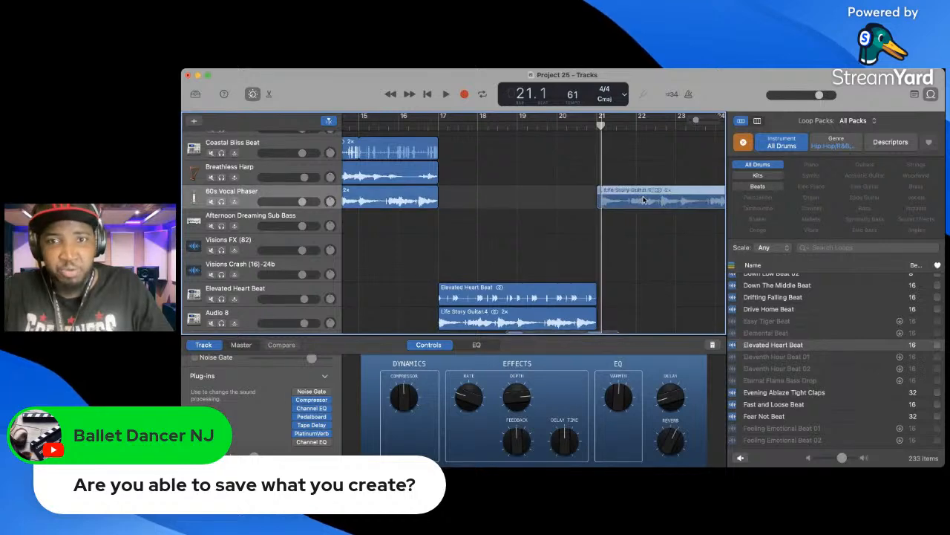
{"action": "left_click_drag", "start_coordinate": [640, 199], "coordinate": [640, 199]}
- Copy the Breathless Harp region at bars 13 to 17 to bar 21 on the same track
{"action": "scroll", "coordinate": [640, 199], "scroll_direction": "left", "scroll_amount": 10}
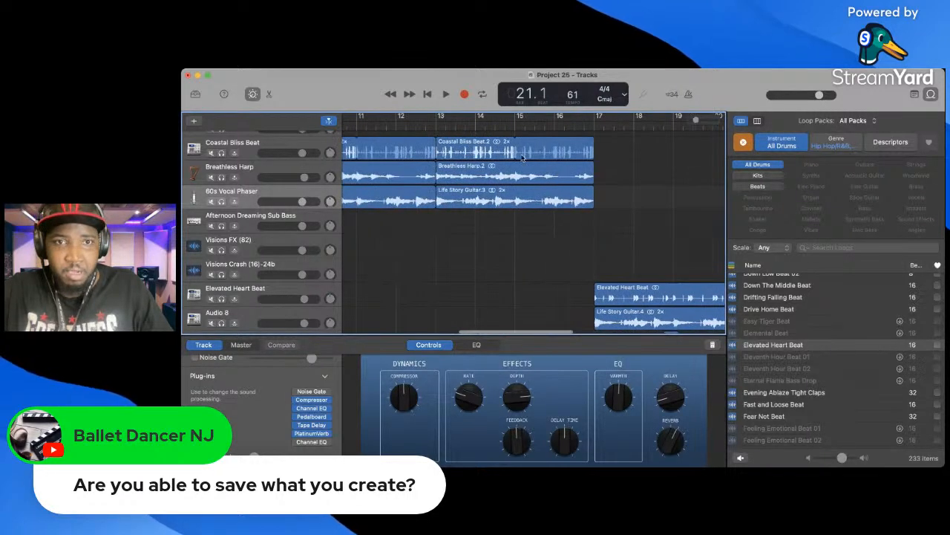
{"action": "scroll", "coordinate": [493, 150], "scroll_direction": "up", "scroll_amount": 1}
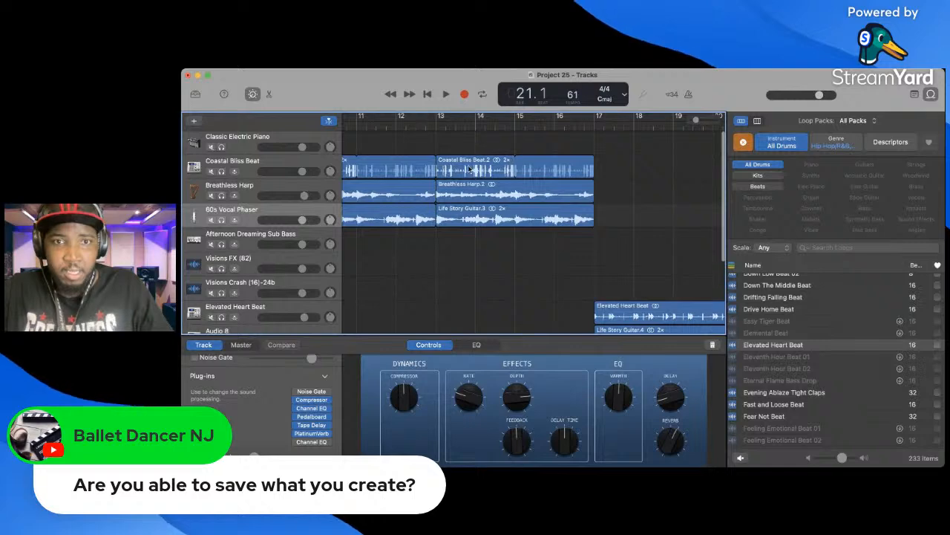
{"action": "left_click_drag", "start_coordinate": [465, 190], "coordinate": [708, 187]}
{"action": "scroll", "coordinate": [709, 186], "scroll_direction": "down", "scroll_amount": 3}
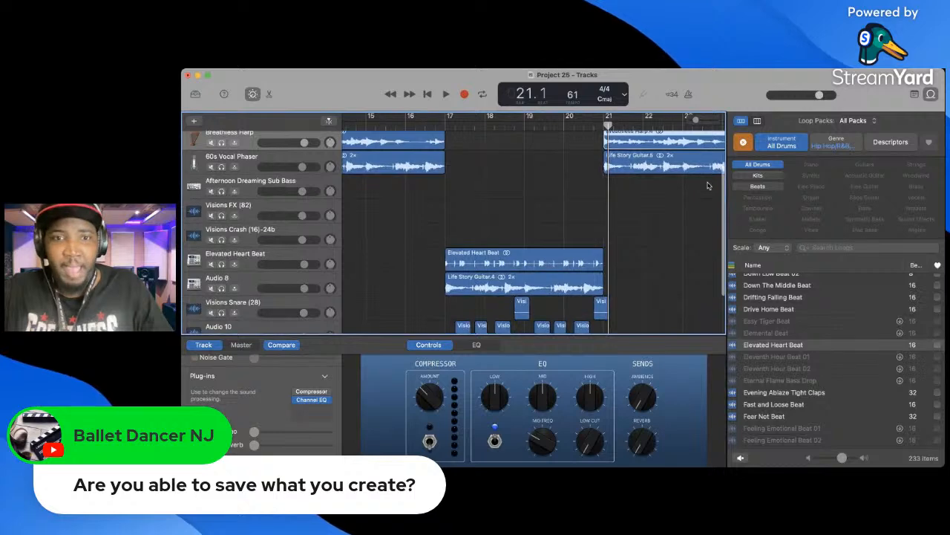
{"action": "scroll", "coordinate": [709, 185], "scroll_direction": "up", "scroll_amount": 2}
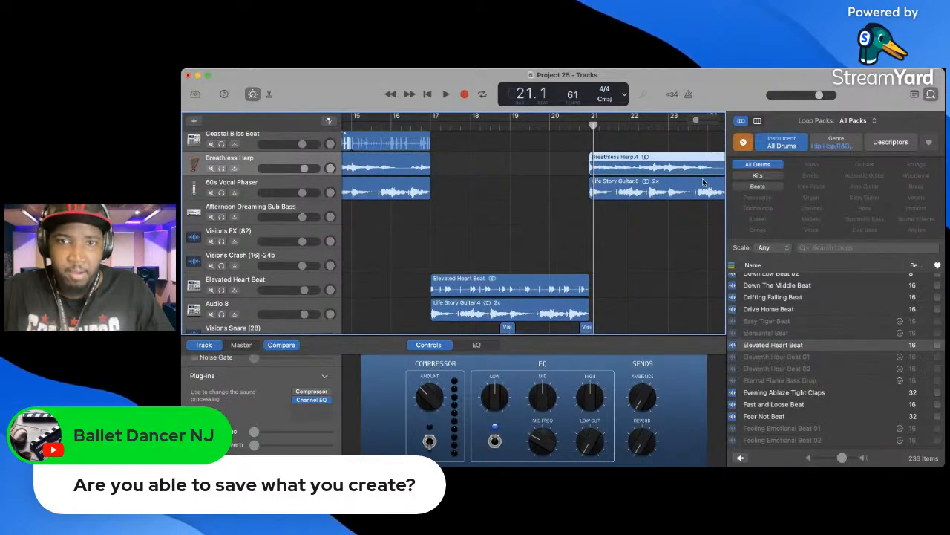
- Solo the Breathless Harp track, listen to it from bar 21, and turn the solo off again
{"action": "left_click", "coordinate": [221, 169]}
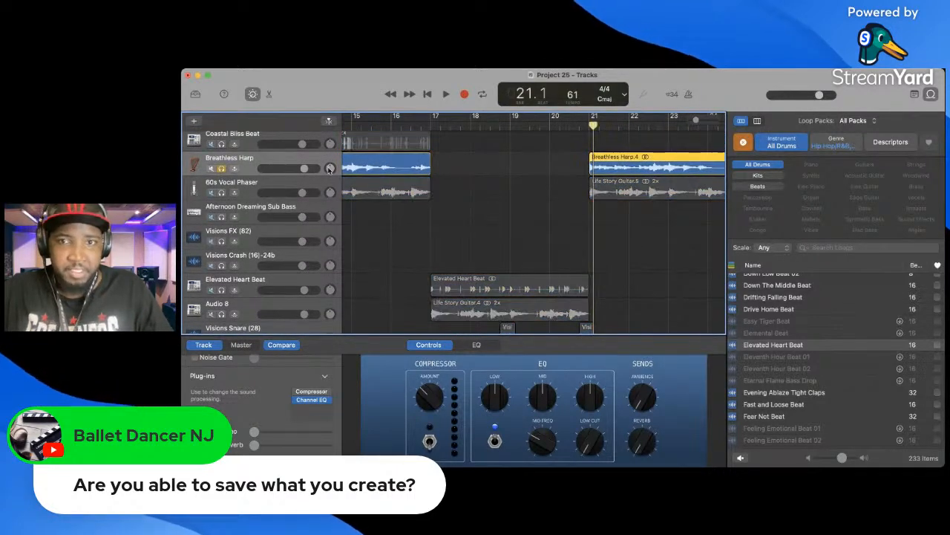
{"action": "key", "text": "space"}
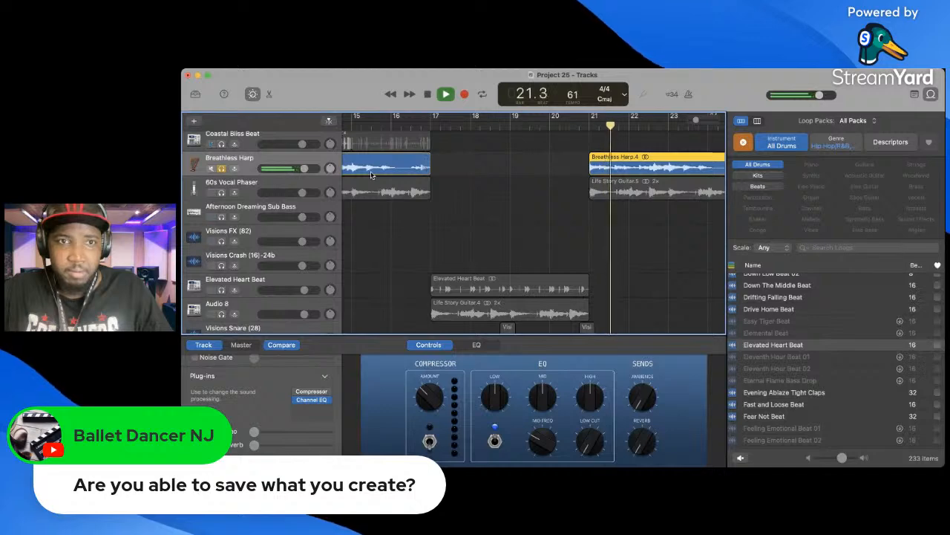
{"action": "key", "text": "space"}
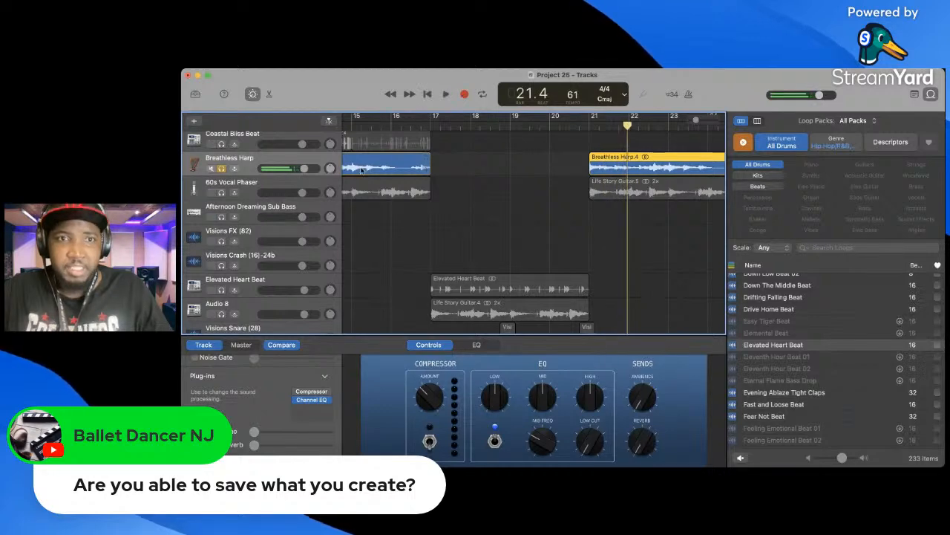
{"action": "left_click", "coordinate": [212, 169]}
{"action": "left_click", "coordinate": [213, 168]}
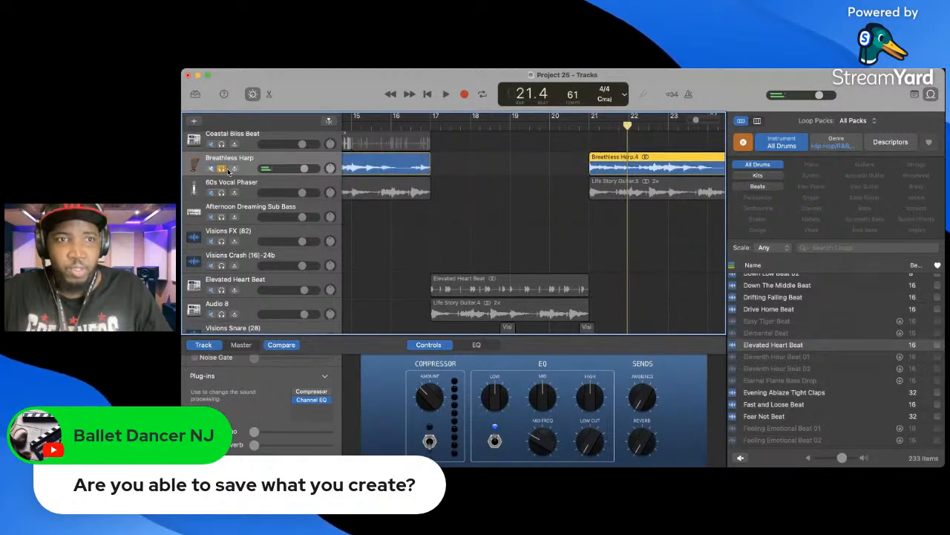
{"action": "left_click", "coordinate": [222, 168]}
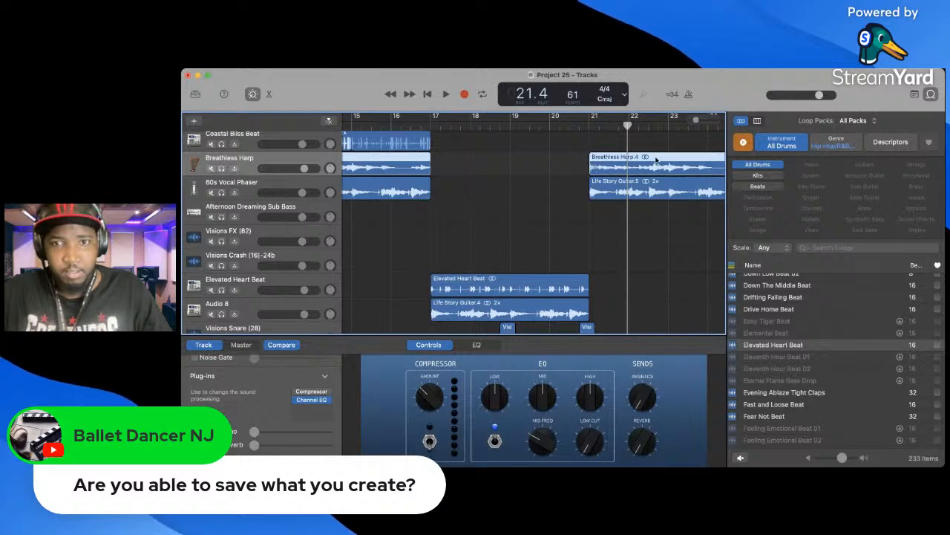
- Delete the Breathless Harp region starting at bar 21
{"action": "left_click", "coordinate": [568, 158]}
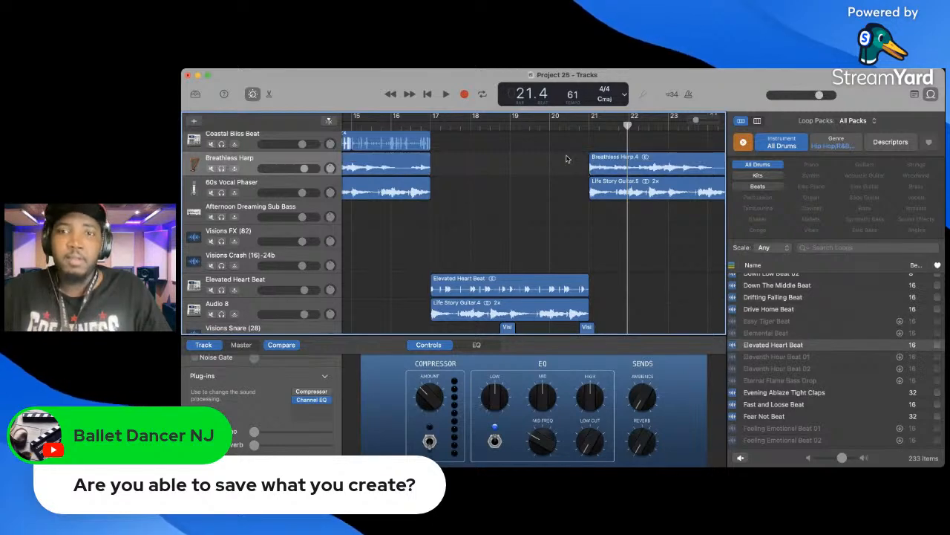
{"action": "left_click", "coordinate": [614, 163]}
{"action": "key", "text": "Delete"}
- Copy the Coastal Bliss Beat region at bars 13 to 17 to bar 21 on the same track
{"action": "scroll", "coordinate": [616, 163], "scroll_direction": "up", "scroll_amount": 3}
{"action": "scroll", "coordinate": [615, 164], "scroll_direction": "left", "scroll_amount": 10}
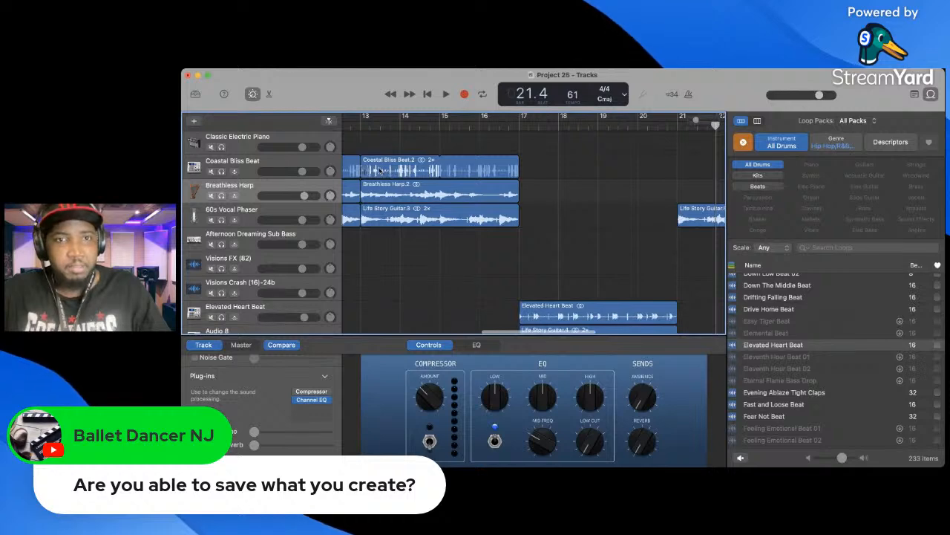
{"action": "left_click_drag", "start_coordinate": [379, 173], "coordinate": [693, 168]}
{"action": "scroll", "coordinate": [692, 169], "scroll_direction": "right", "scroll_amount": 10}
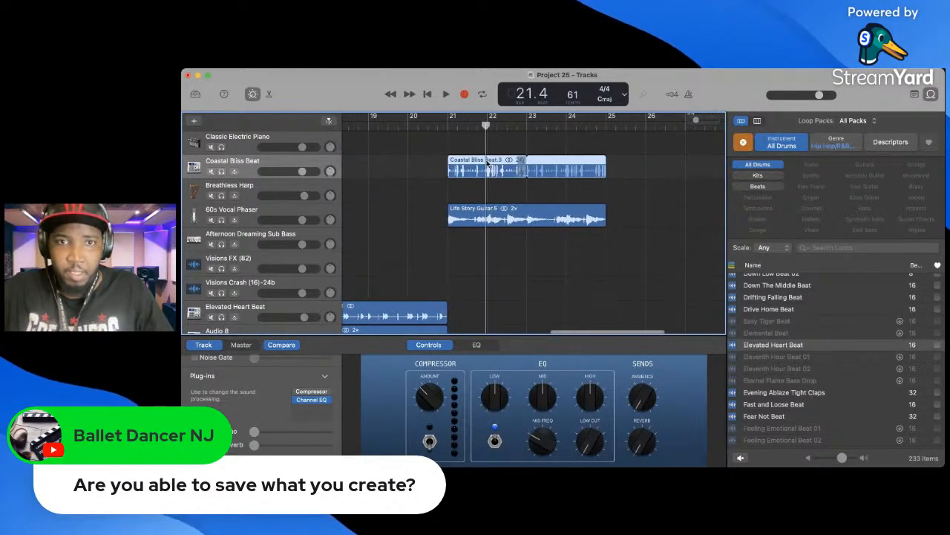
- Listen to the Coastal Bliss Beat and Life Story Guitar copies from bar 21 and return the playhead to bar 21
{"action": "key", "text": "space"}
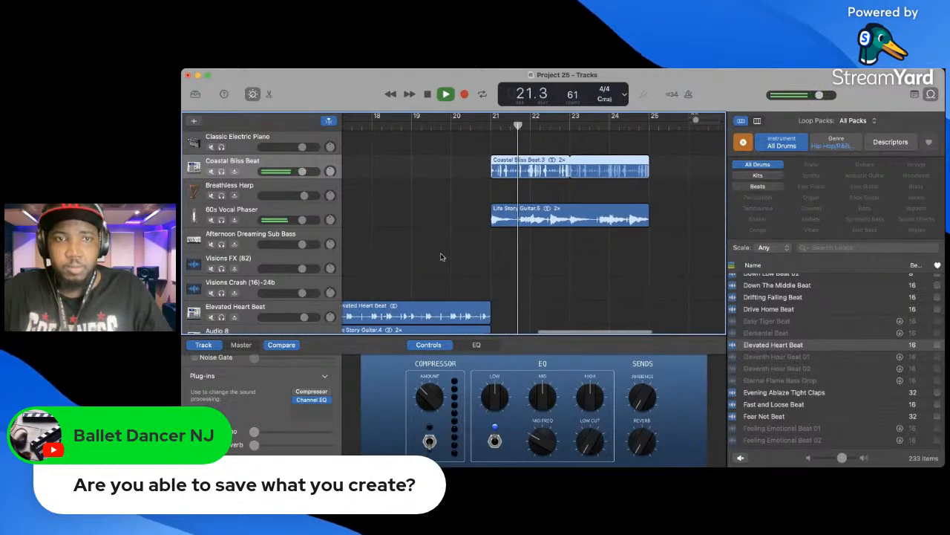
{"action": "key", "text": "space"}
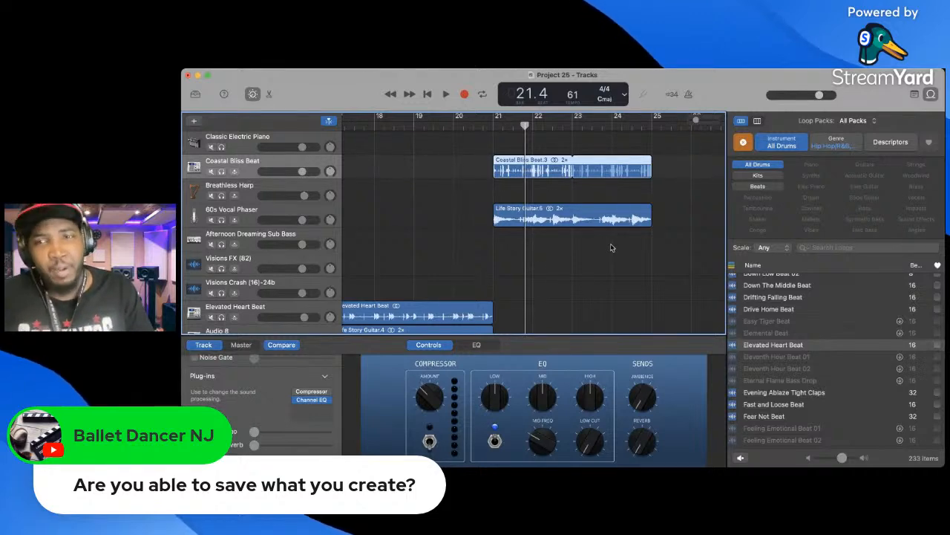
{"action": "left_click", "coordinate": [496, 125]}
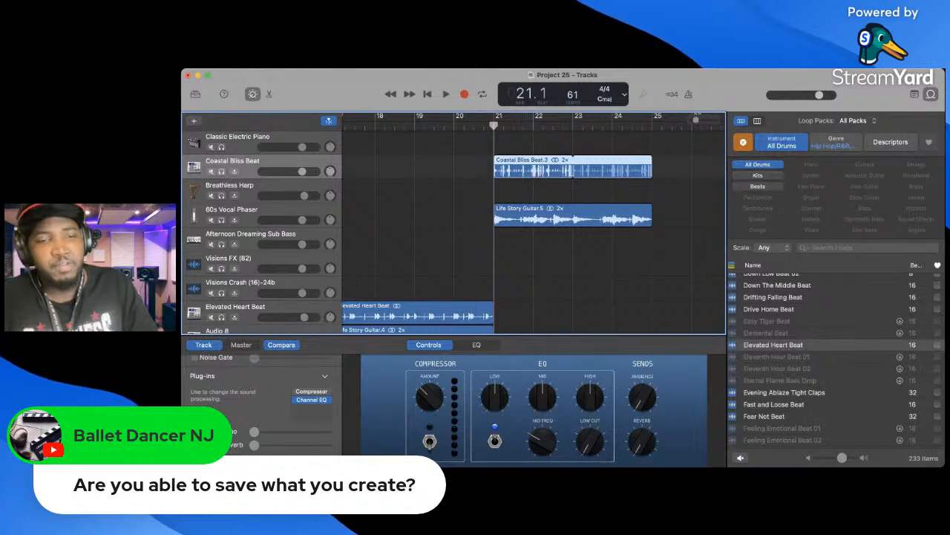
- Switch to YouTube and listen to the Omarion – I'm Up Instrumental video from the start and from a point past one minute
{"action": "left_click", "coordinate": [327, 483]}
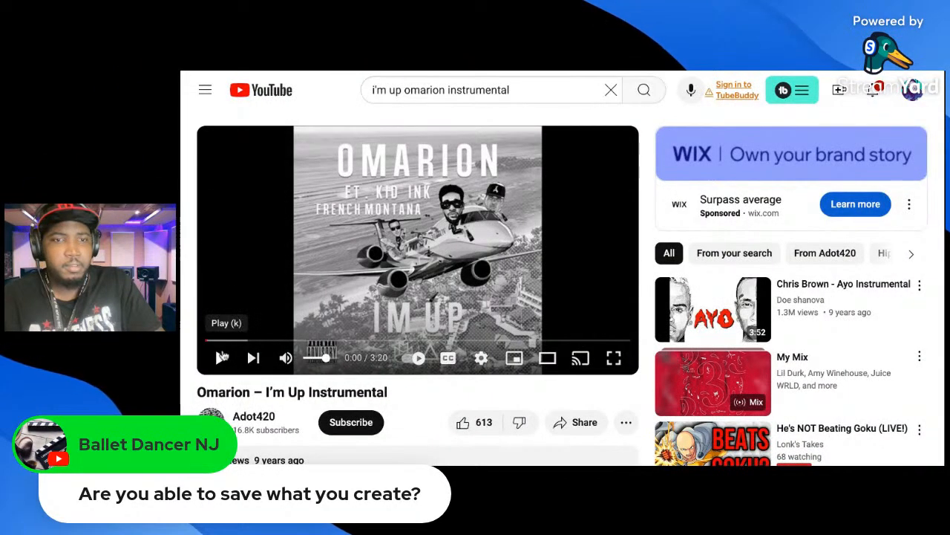
{"action": "left_click", "coordinate": [222, 357]}
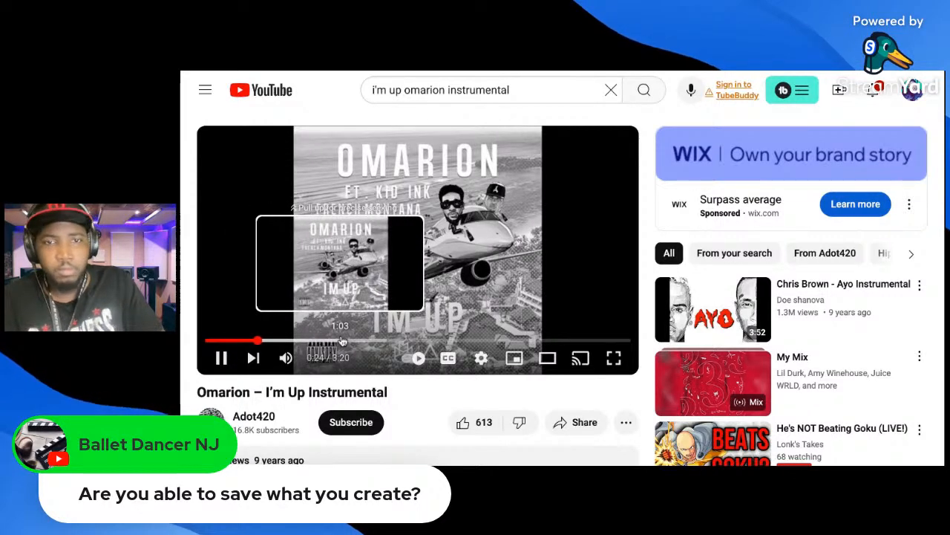
{"action": "key", "text": "space"}
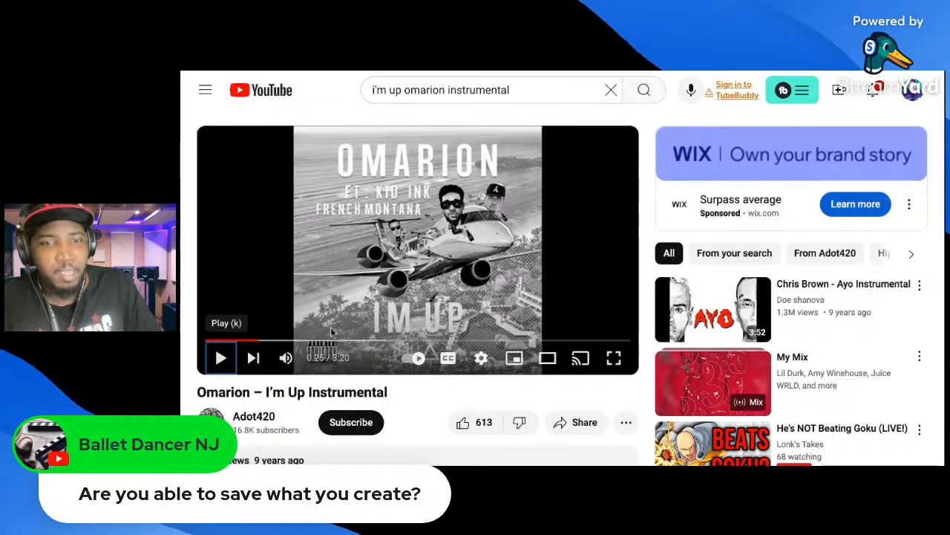
{"action": "left_click", "coordinate": [358, 339]}
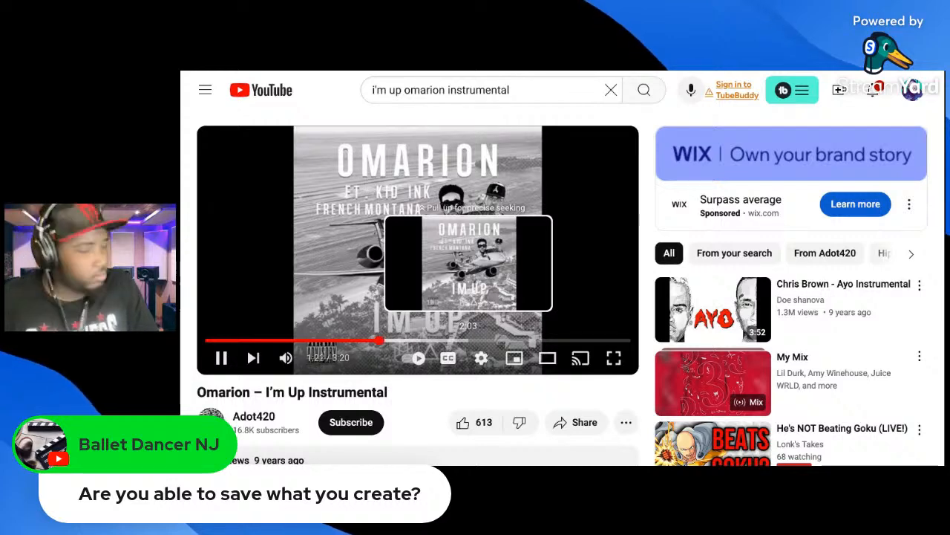
- Pause the YouTube video, switch back to GarageBand and briefly play Project 25 from bar 21
{"action": "key", "text": "space"}
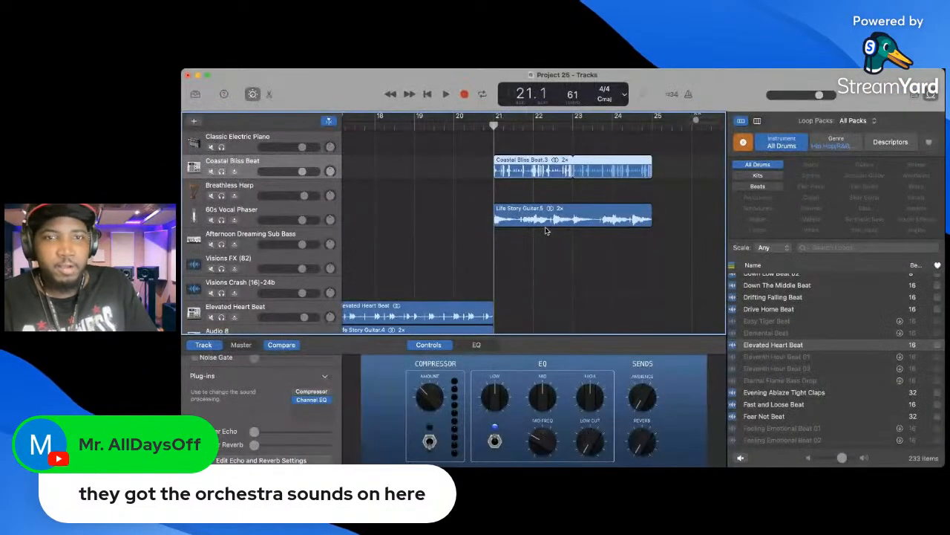
{"action": "key", "text": "space"}
{"action": "key", "text": "space"}
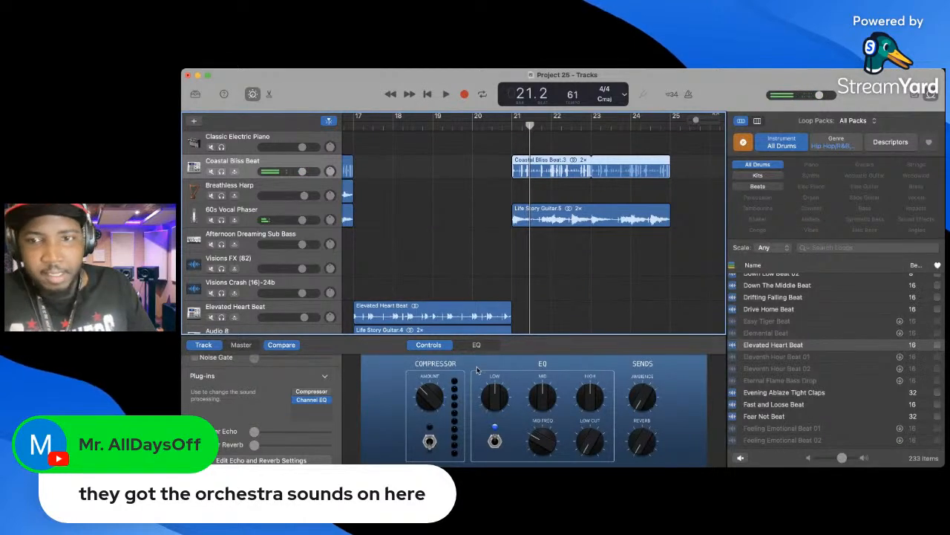
- Change the loop instrument filter from All Drums to Piano and preview Fear Not Acoustic Piano and Floating Adrift Acoustic Piano
{"action": "left_click", "coordinate": [758, 165]}
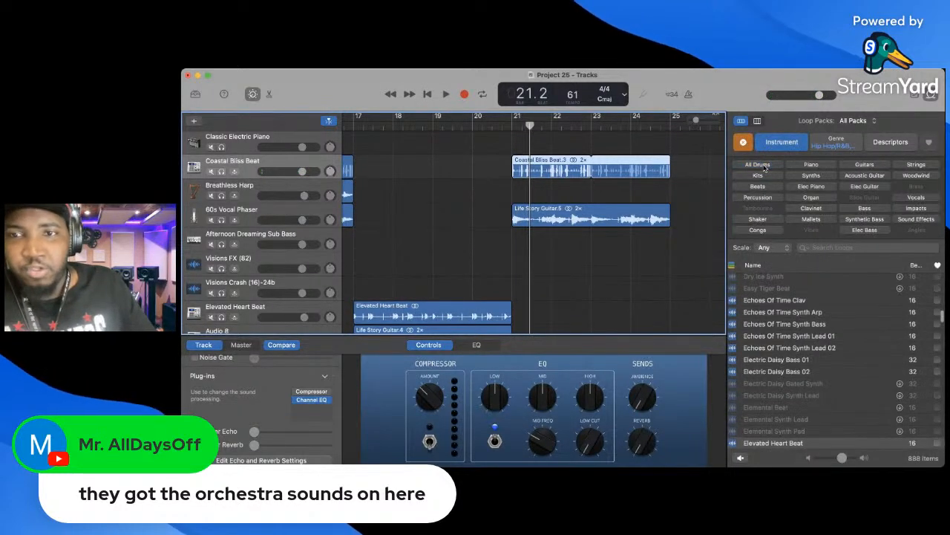
{"action": "left_click", "coordinate": [804, 166]}
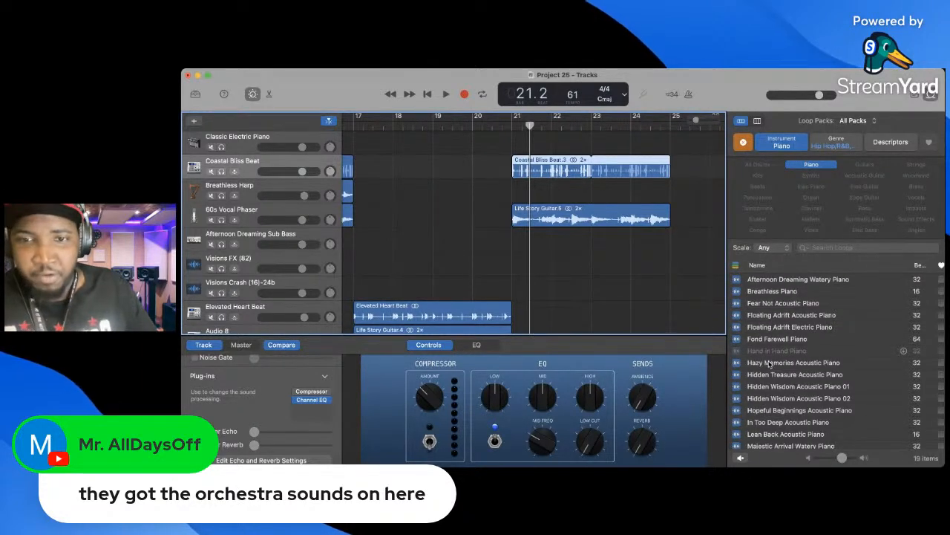
{"action": "left_click", "coordinate": [769, 304]}
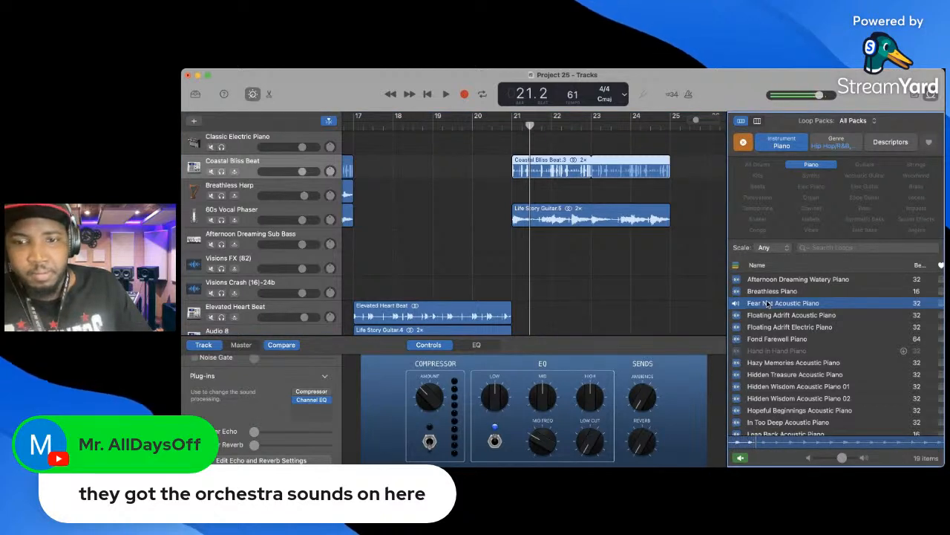
{"action": "left_click", "coordinate": [769, 304]}
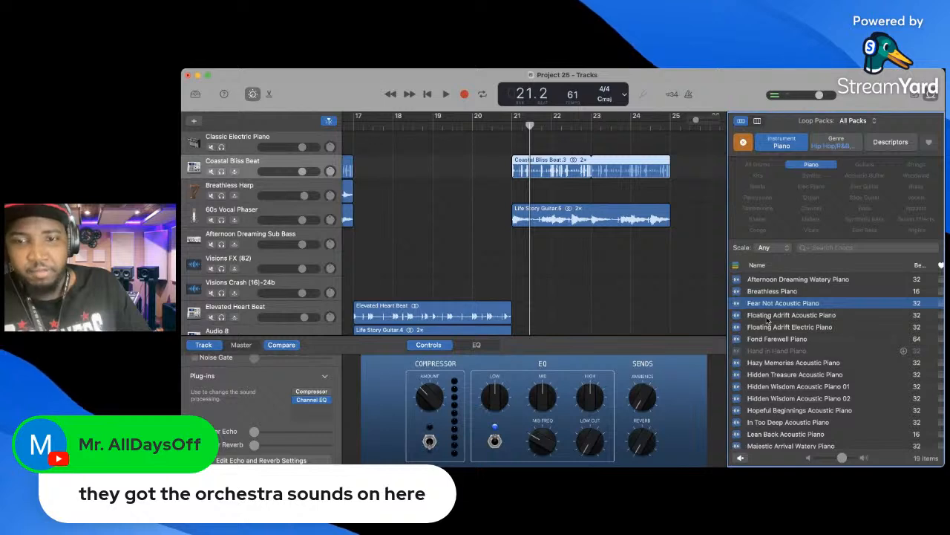
{"action": "left_click", "coordinate": [768, 320]}
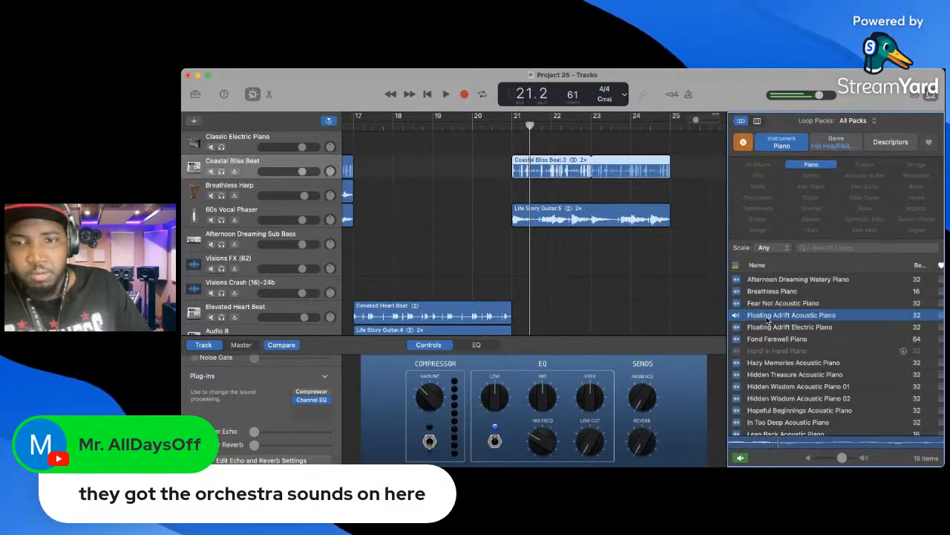
{"action": "left_click", "coordinate": [768, 320]}
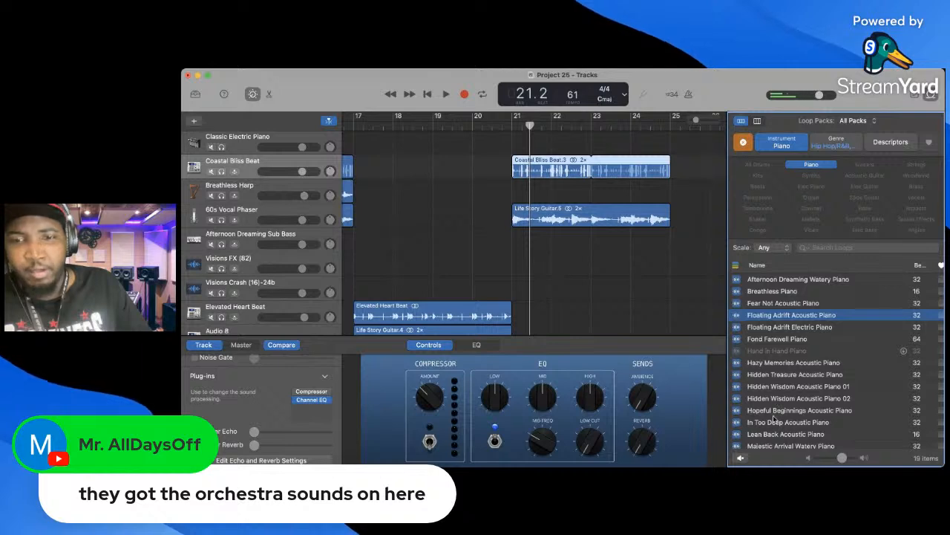
- Preview the In Too Deep Acoustic Piano, Lean Back Acoustic Piano and Majestic Arrival Watery Piano loops
{"action": "left_click", "coordinate": [775, 421]}
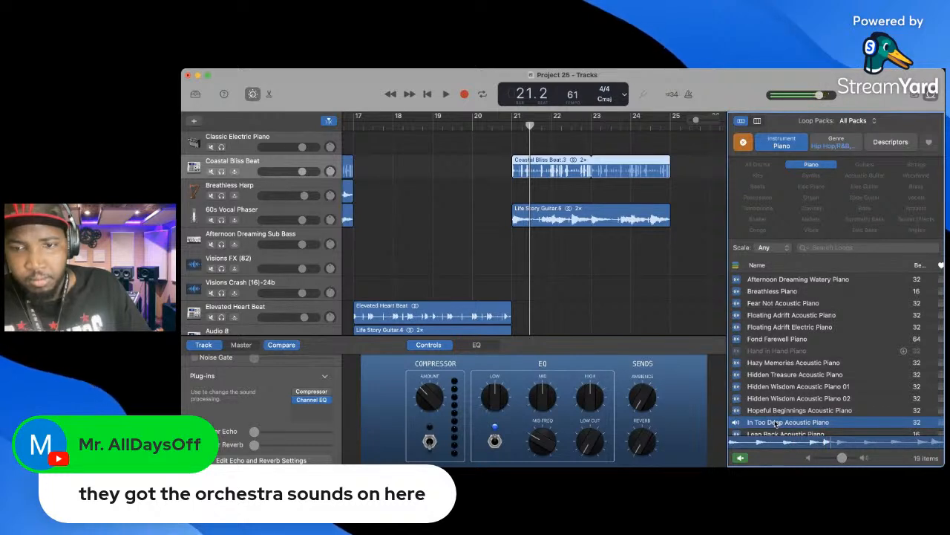
{"action": "left_click", "coordinate": [775, 423]}
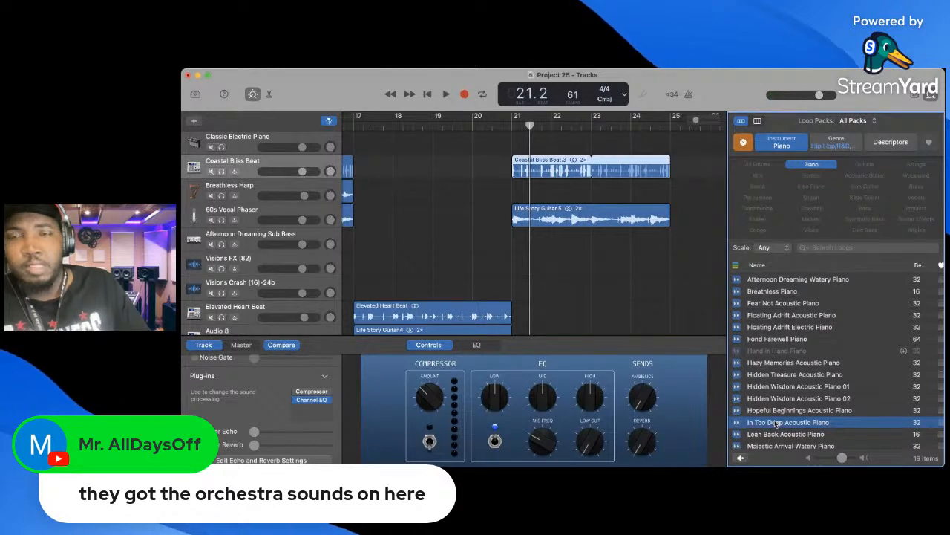
{"action": "scroll", "coordinate": [775, 422], "scroll_direction": "down", "scroll_amount": 2}
{"action": "left_click", "coordinate": [780, 387]}
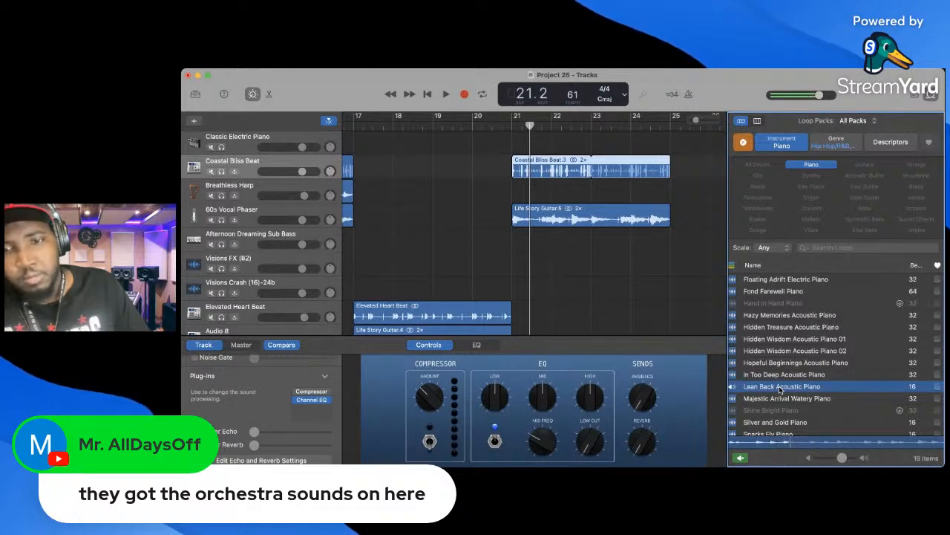
{"action": "left_click", "coordinate": [780, 388]}
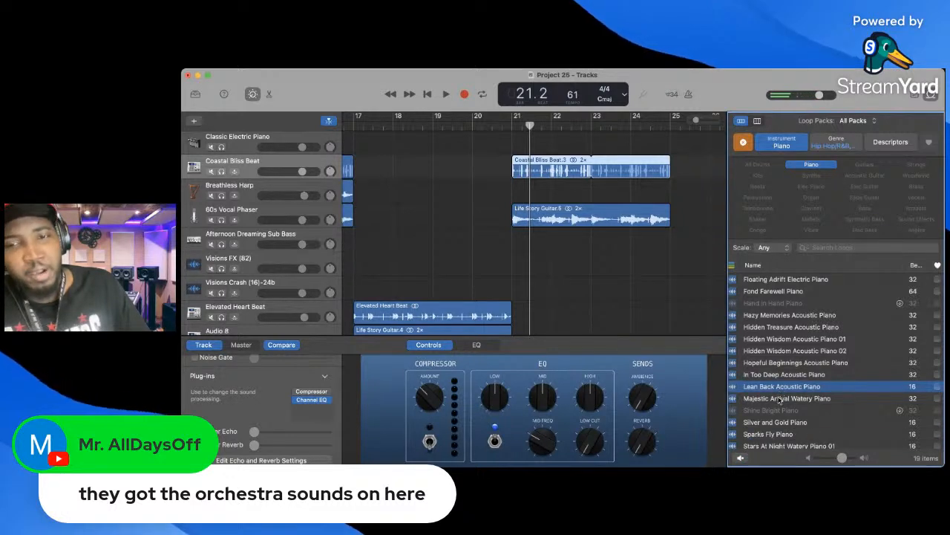
{"action": "left_click", "coordinate": [779, 400]}
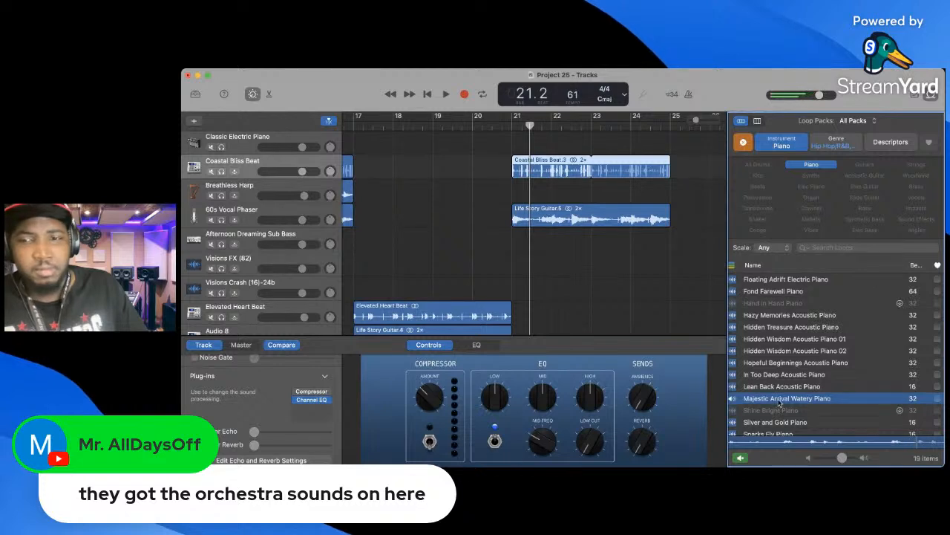
{"action": "left_click", "coordinate": [779, 401]}
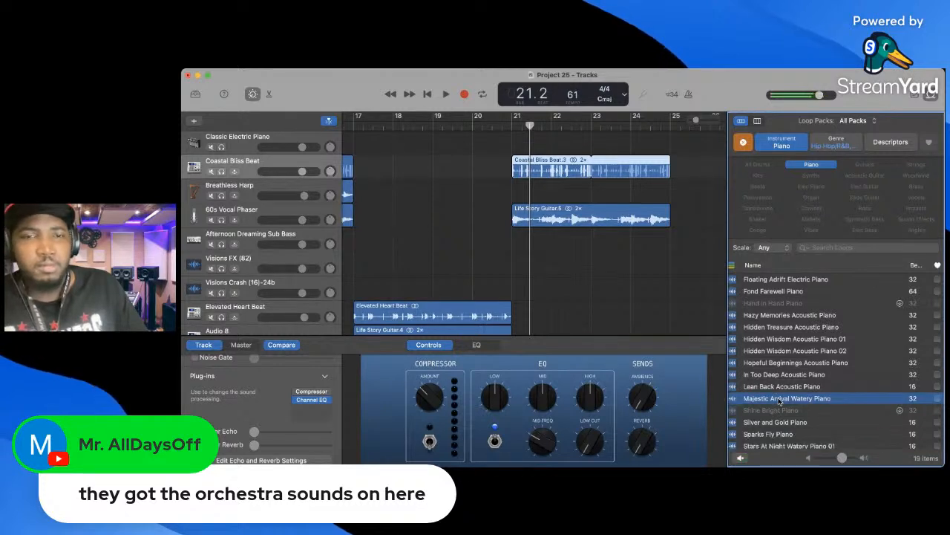
- Add an empty audio track directly below the Coastal Bliss Beat track
{"action": "scroll", "coordinate": [454, 213], "scroll_direction": "left", "scroll_amount": 4}
{"action": "left_click_drag", "start_coordinate": [270, 163], "coordinate": [271, 175]}
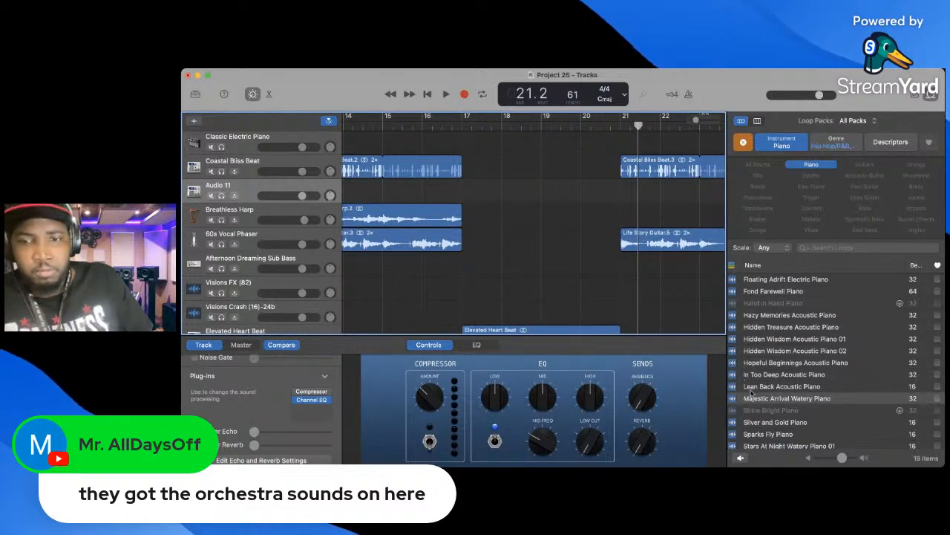
- Try the Majestic Arrival Watery Piano loop at bar 21 on the new track, listening to it before deleting its region
{"action": "left_click_drag", "start_coordinate": [751, 398], "coordinate": [622, 194]}
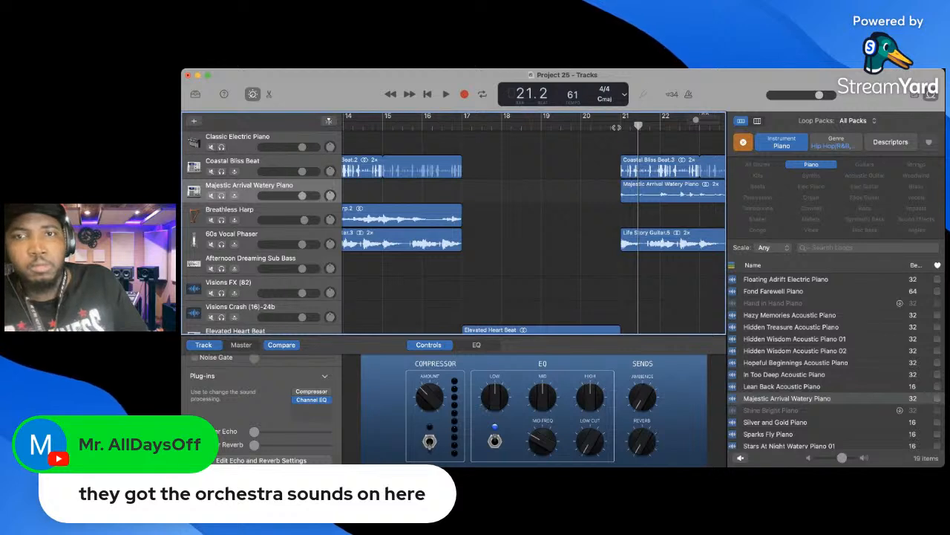
{"action": "left_click", "coordinate": [616, 127]}
{"action": "key", "text": "space"}
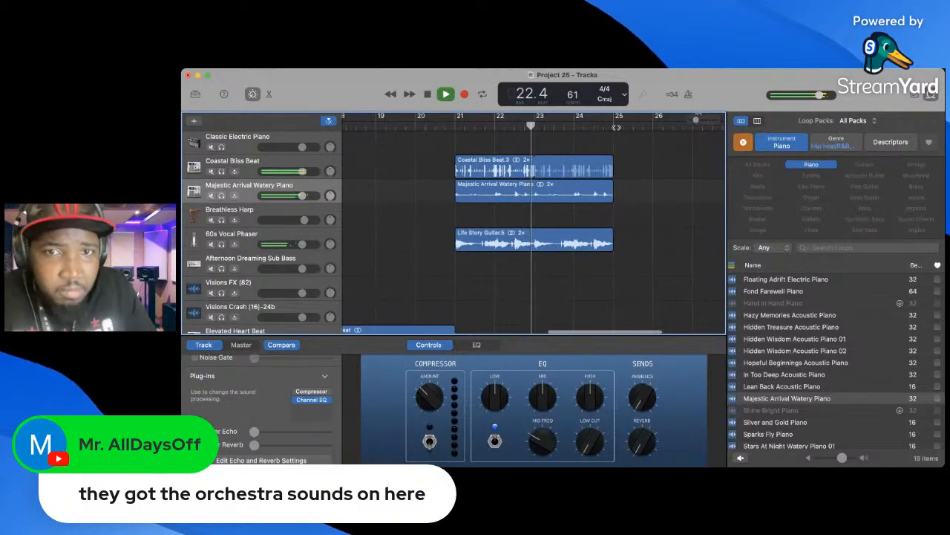
{"action": "key", "text": "space"}
{"action": "left_click", "coordinate": [592, 196]}
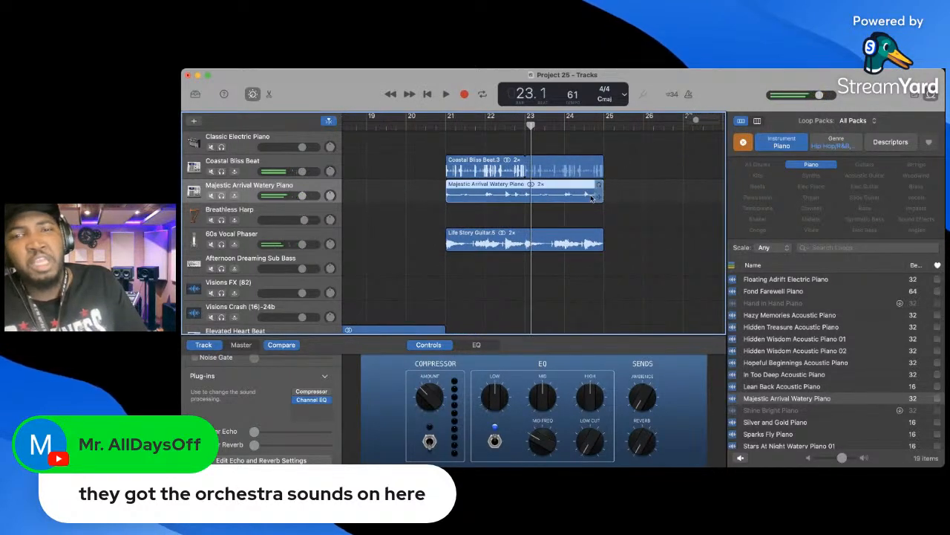
{"action": "key", "text": "Delete"}
- Preview the Silver and Gold Piano, Sparks Fly Piano and Stars At Night Watery Piano 01 loops
{"action": "left_click", "coordinate": [776, 422]}
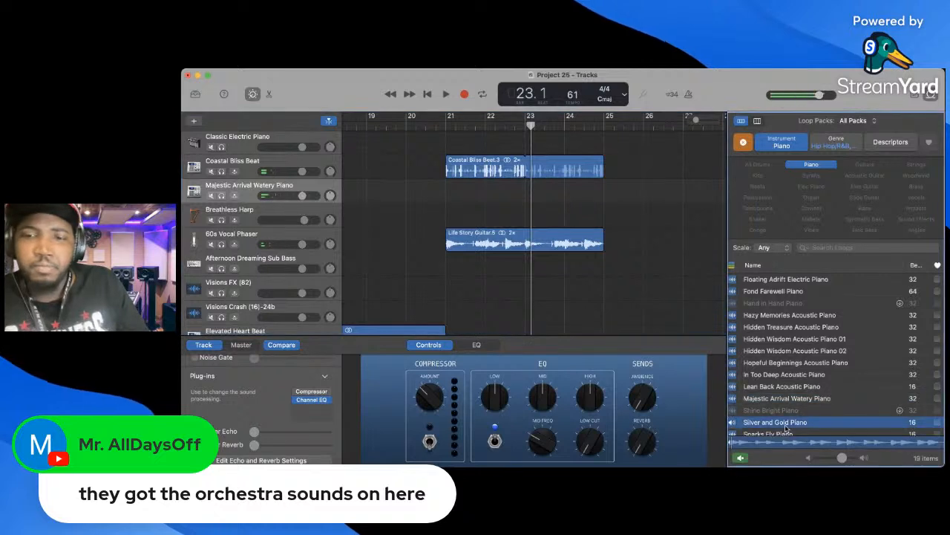
{"action": "scroll", "coordinate": [786, 428], "scroll_direction": "down", "scroll_amount": 1}
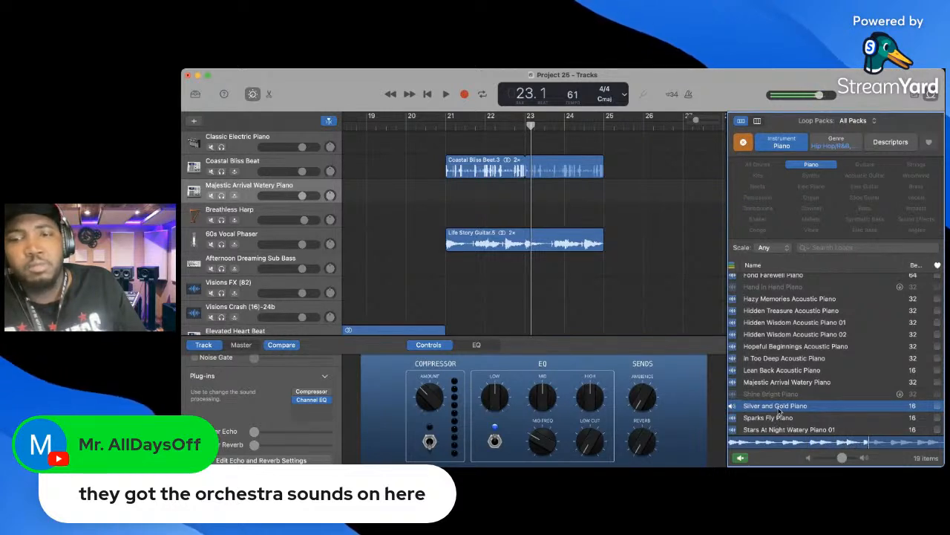
{"action": "scroll", "coordinate": [780, 413], "scroll_direction": "up", "scroll_amount": 1}
{"action": "left_click", "coordinate": [775, 430]}
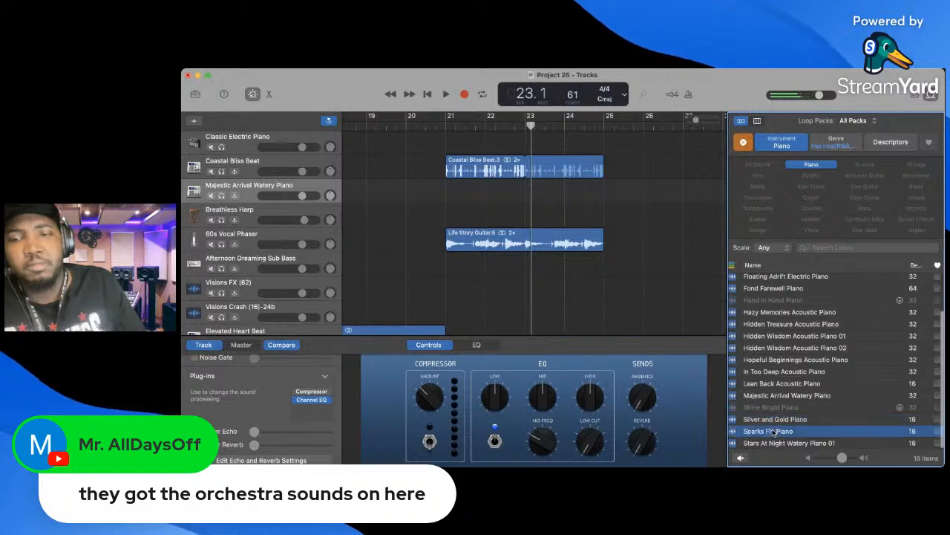
{"action": "scroll", "coordinate": [774, 431], "scroll_direction": "down", "scroll_amount": 1}
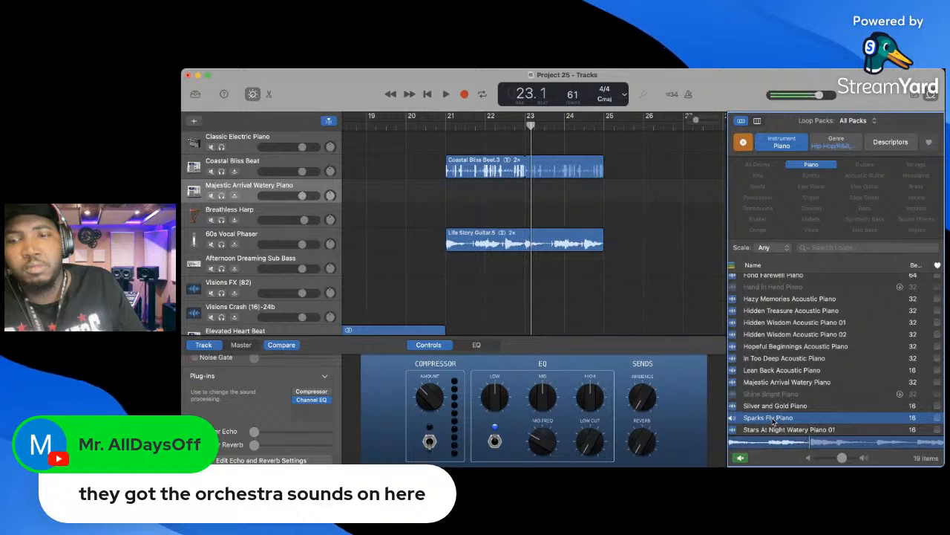
{"action": "scroll", "coordinate": [774, 421], "scroll_direction": "up", "scroll_amount": 1}
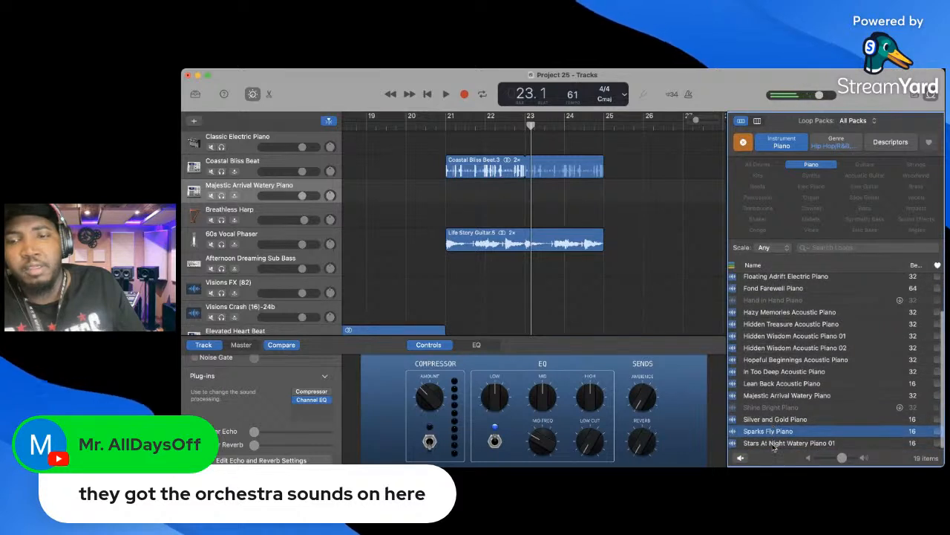
{"action": "left_click", "coordinate": [772, 443]}
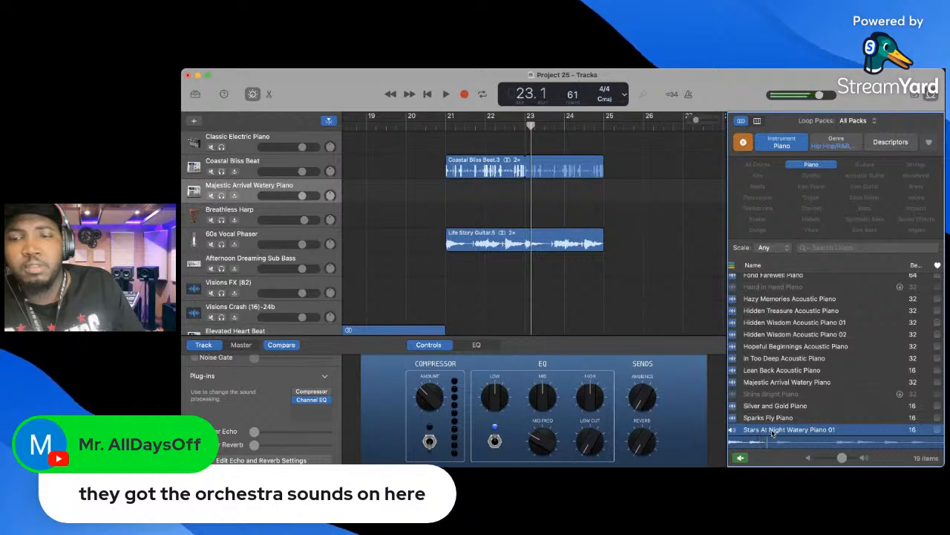
{"action": "left_click", "coordinate": [772, 433]}
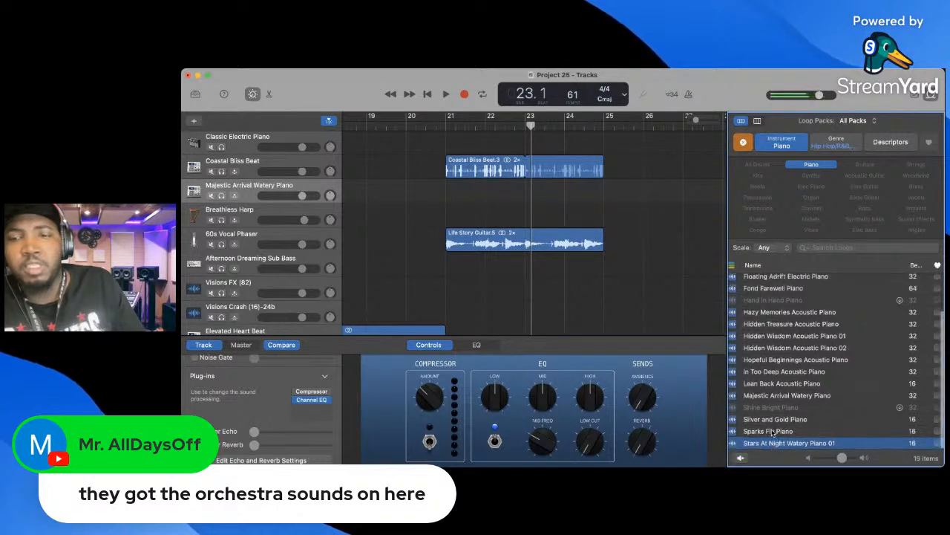
- Place the Sparks Fly Piano loop at bar 21 below Coastal Bliss Beat and listen to the section through bar 25
{"action": "left_click_drag", "start_coordinate": [772, 431], "coordinate": [448, 198]}
{"action": "left_click", "coordinate": [439, 125]}
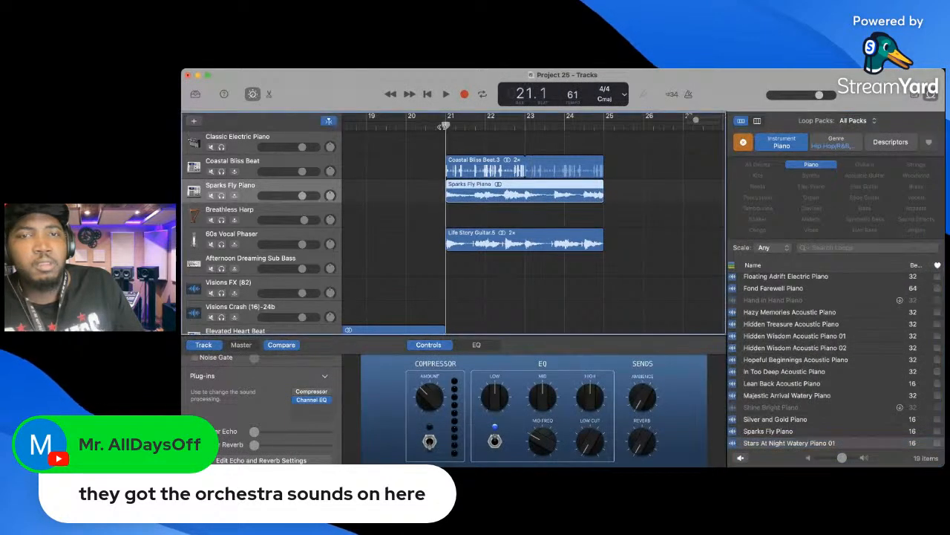
{"action": "key", "text": "space"}
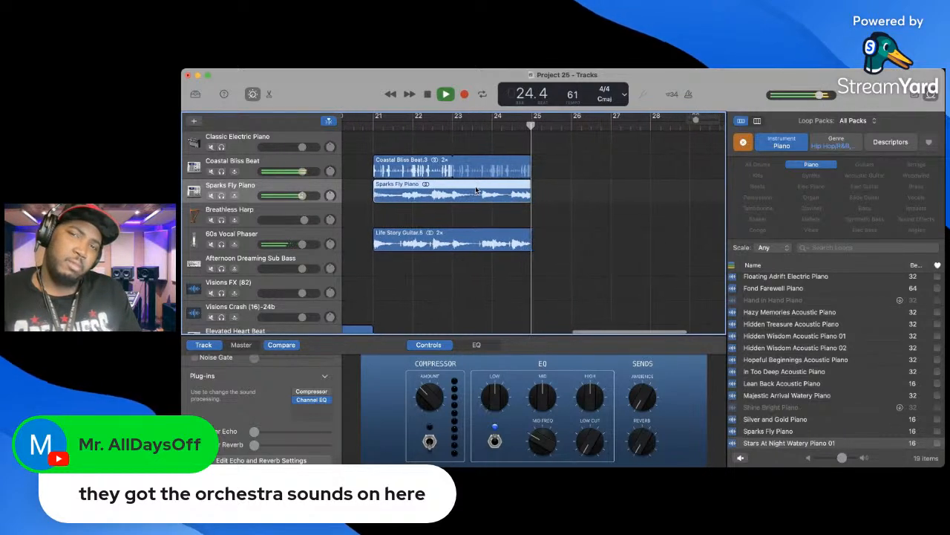
{"action": "key", "text": "space"}
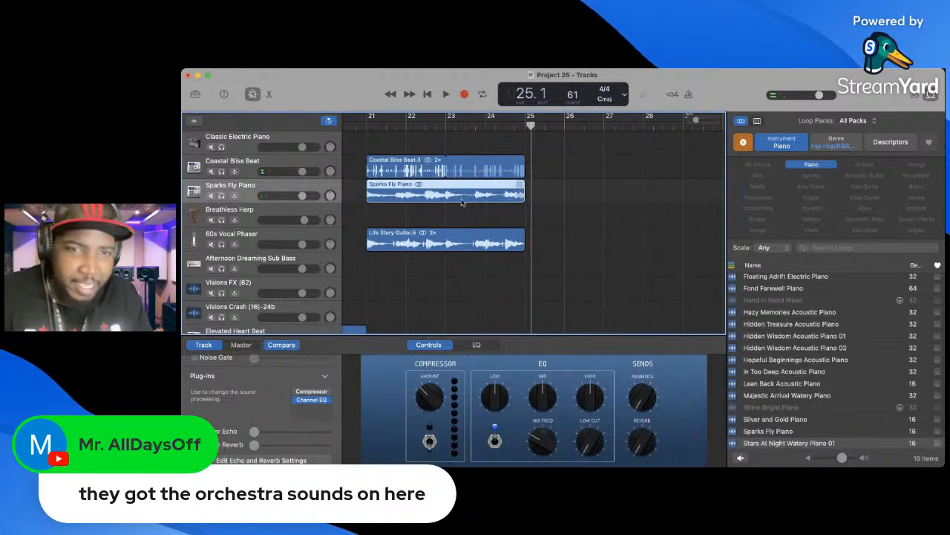
- Mute the 60s Vocal Phaser track and listen to Sparks Fly Piano with Coastal Bliss Beat from just before bar 21
{"action": "scroll", "coordinate": [386, 222], "scroll_direction": "left", "scroll_amount": 5}
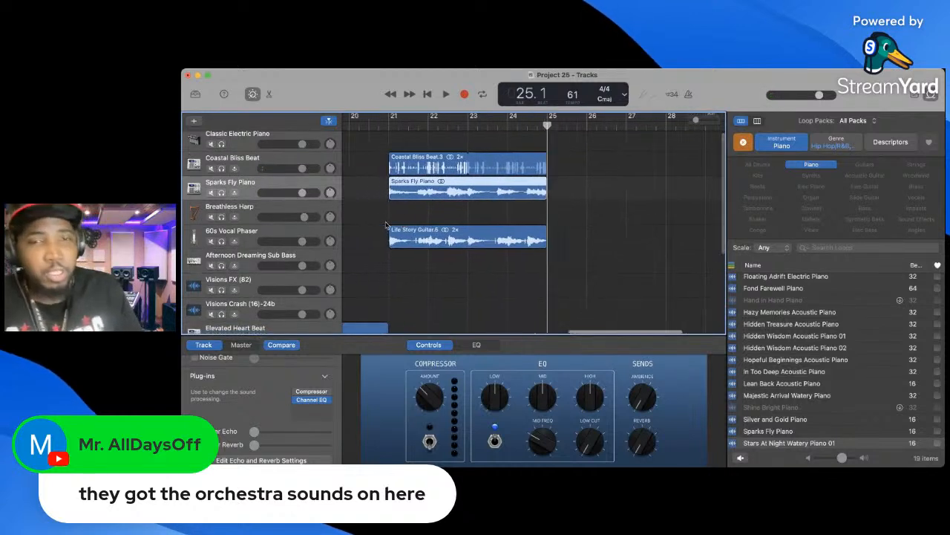
{"action": "left_click", "coordinate": [210, 241]}
{"action": "left_click", "coordinate": [413, 122]}
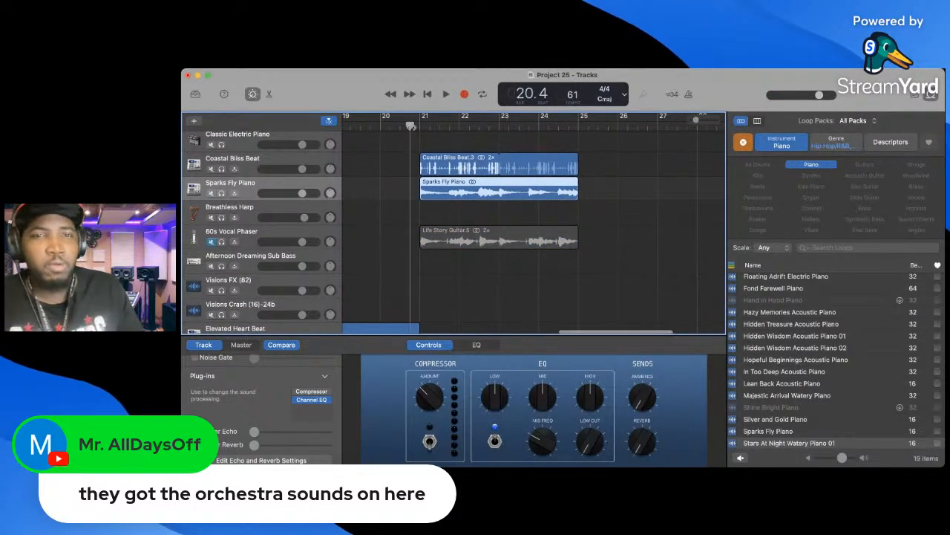
{"action": "scroll", "coordinate": [411, 126], "scroll_direction": "left", "scroll_amount": 2}
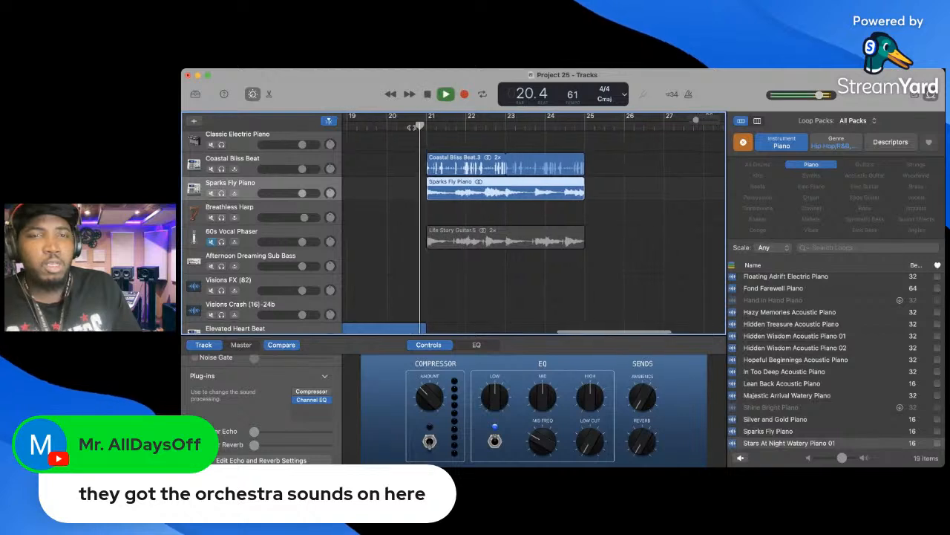
{"action": "key", "text": "space"}
{"action": "scroll", "coordinate": [410, 126], "scroll_direction": "left", "scroll_amount": 2}
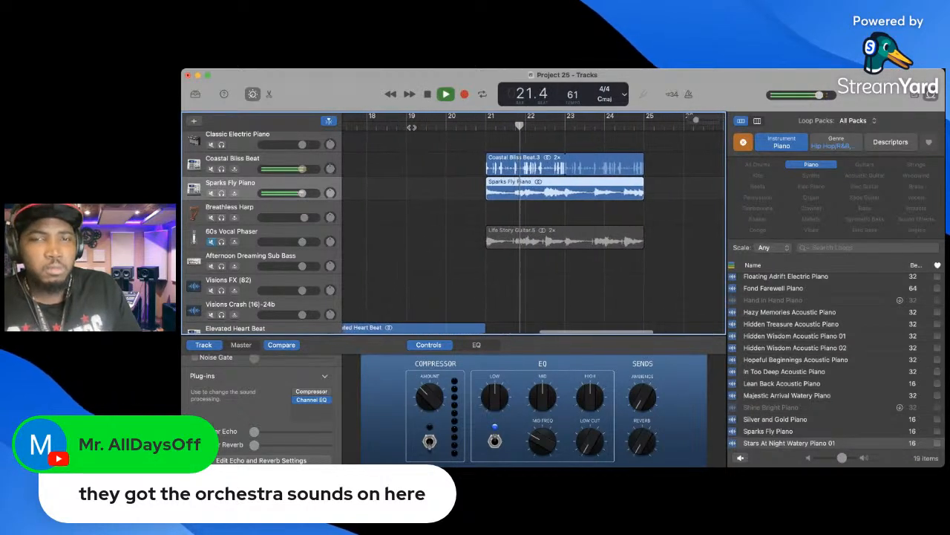
{"action": "scroll", "coordinate": [410, 127], "scroll_direction": "left", "scroll_amount": 1}
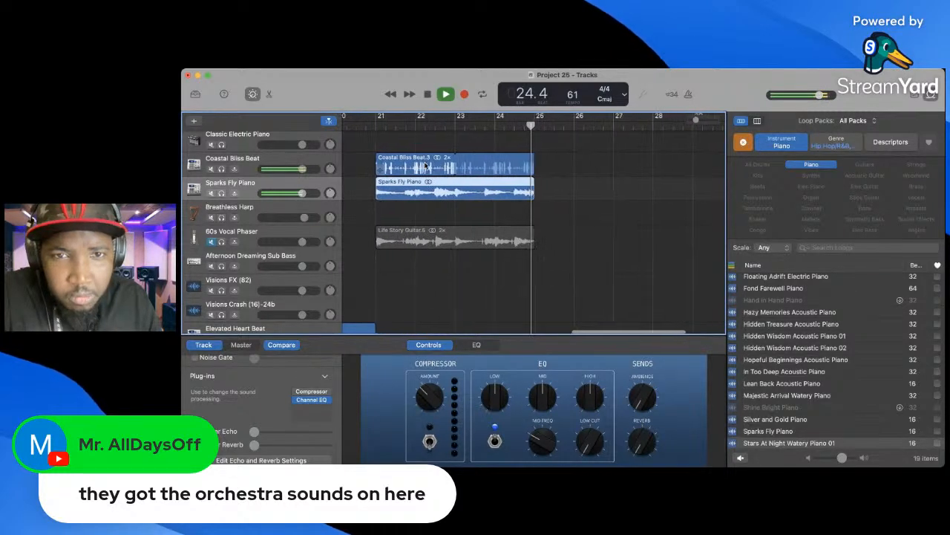
{"action": "key", "text": "space"}
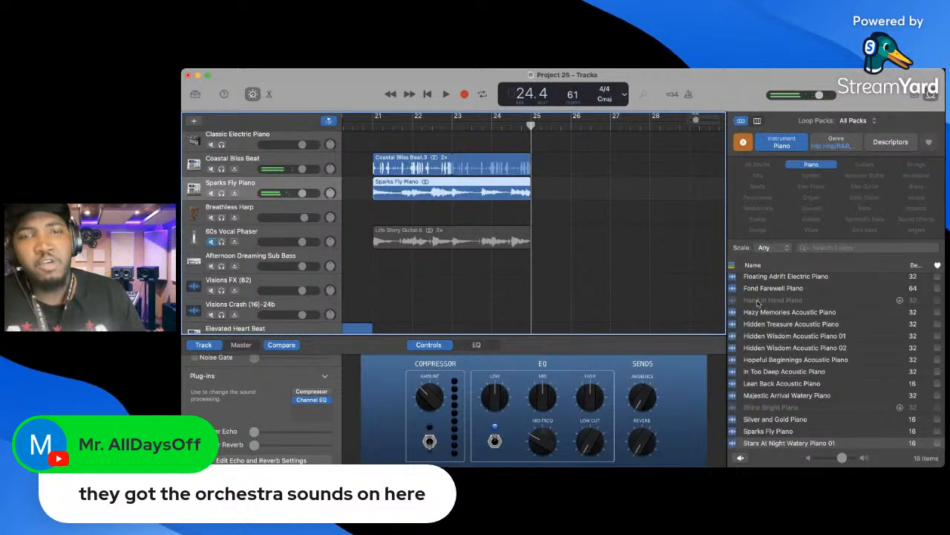
{"action": "scroll", "coordinate": [800, 371], "scroll_direction": "up", "scroll_amount": 3}
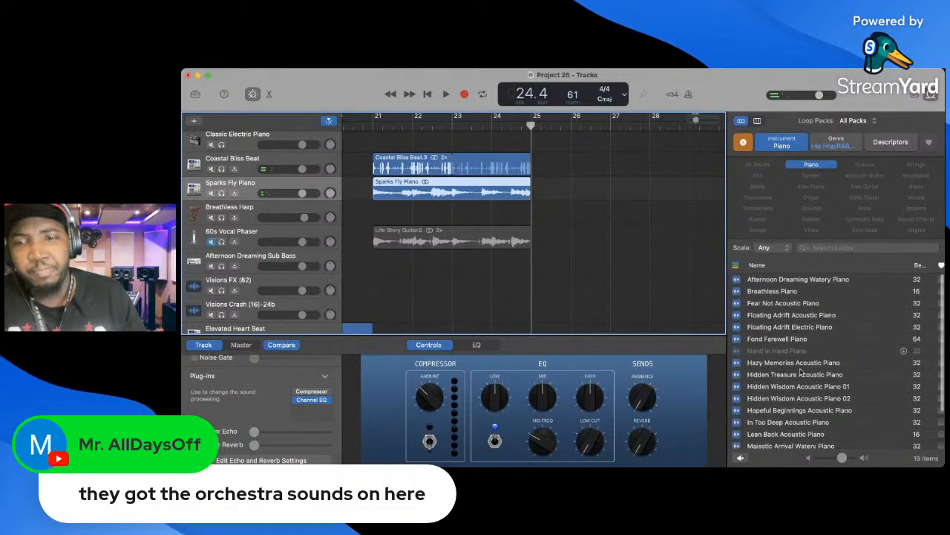
- Preview the Hidden Wisdom Acoustic Piano 01, Hidden Wisdom Acoustic Piano 02 and Hopeful Beginnings Acoustic Piano loops
{"action": "left_click", "coordinate": [795, 387]}
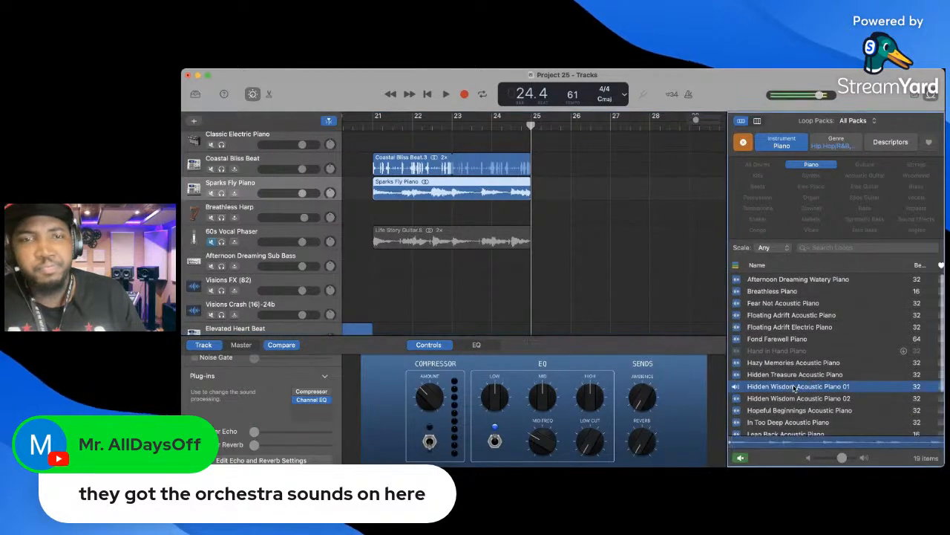
{"action": "left_click", "coordinate": [793, 399]}
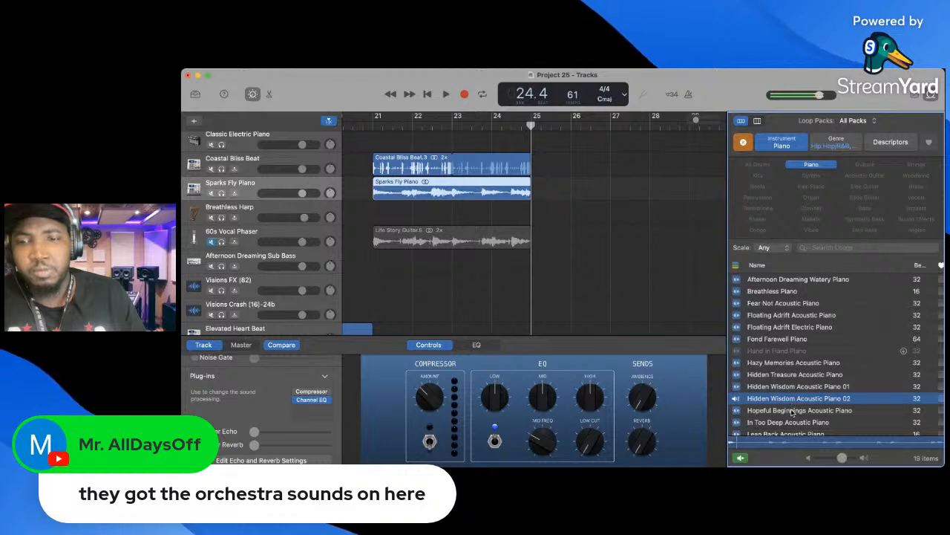
{"action": "left_click", "coordinate": [792, 410]}
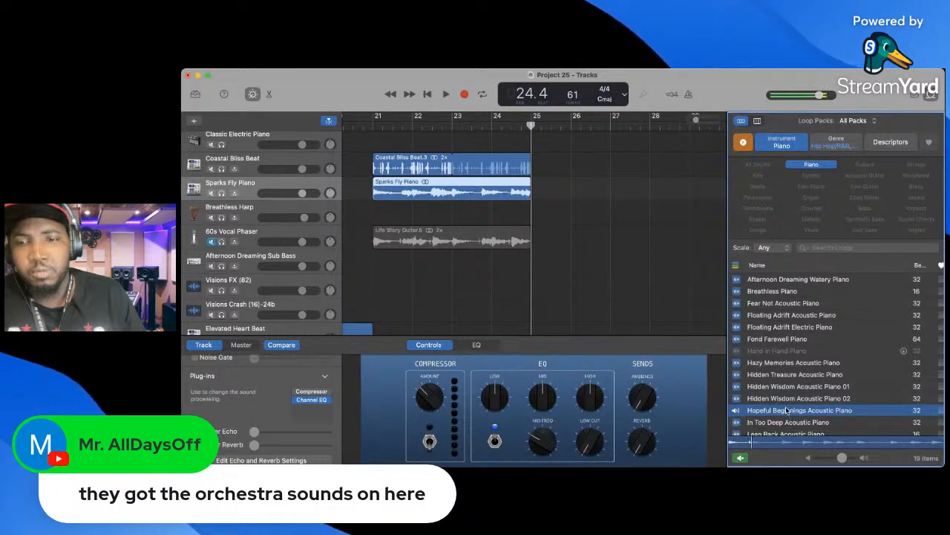
{"action": "left_click", "coordinate": [788, 413]}
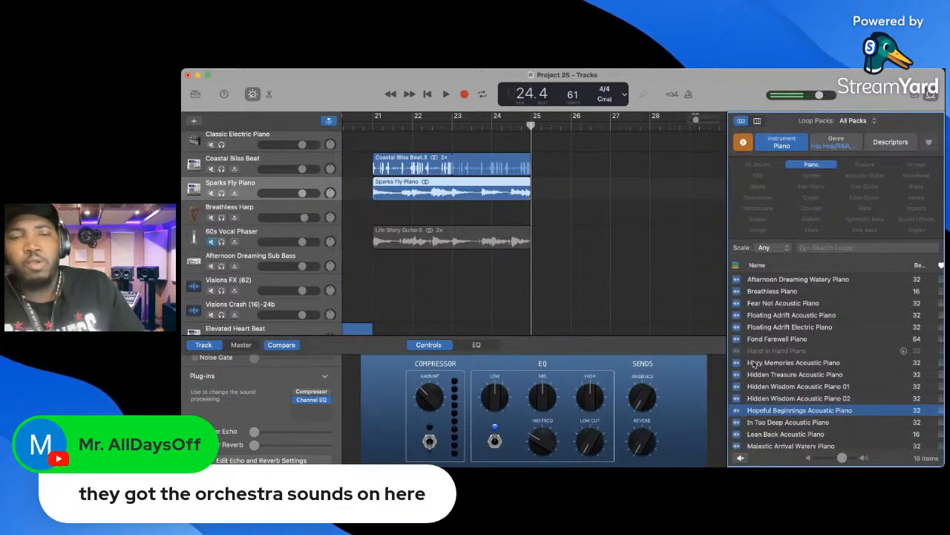
- Delete the Sparks Fly Piano region at bar 21 and switch the loop instrument filter from Piano to Woodwind
{"action": "left_click", "coordinate": [505, 196]}
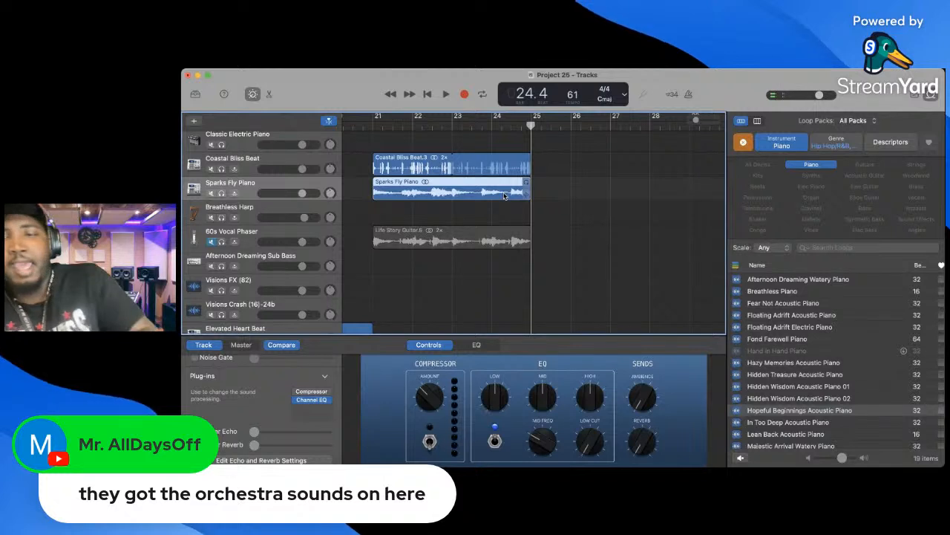
{"action": "key", "text": "Delete"}
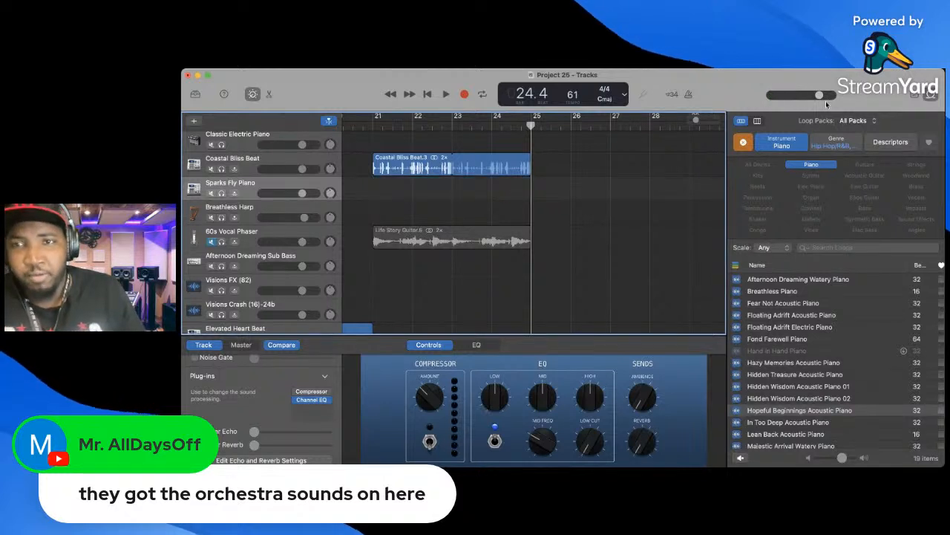
{"action": "left_click", "coordinate": [809, 165]}
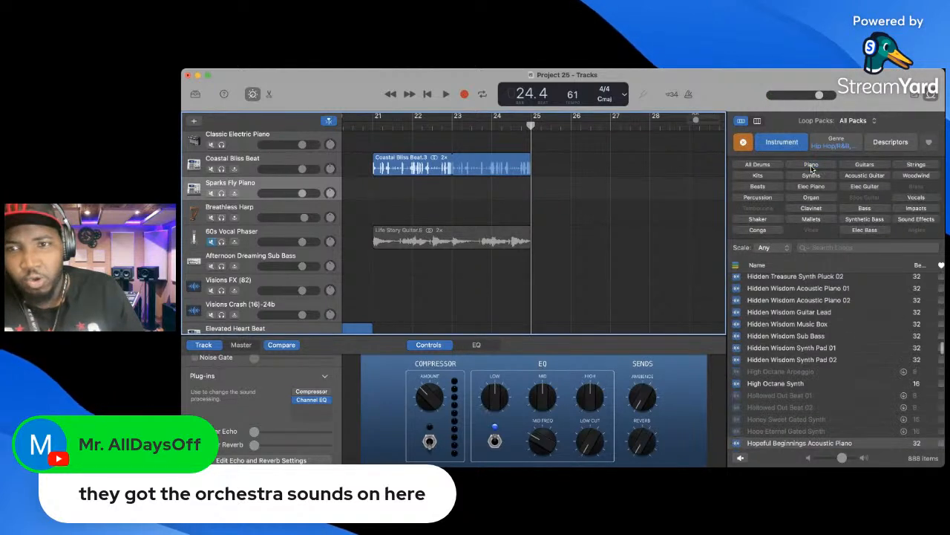
{"action": "left_click", "coordinate": [915, 175]}
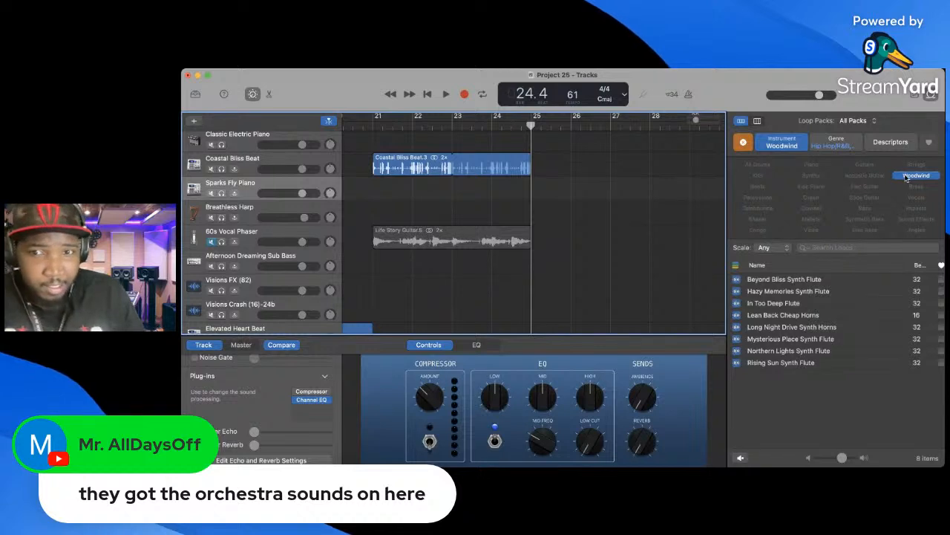
- Place the Beyond Bliss Synth Flute loop at bar 21 below Coastal Bliss Beat and listen to the section through bar 25
{"action": "left_click", "coordinate": [795, 279]}
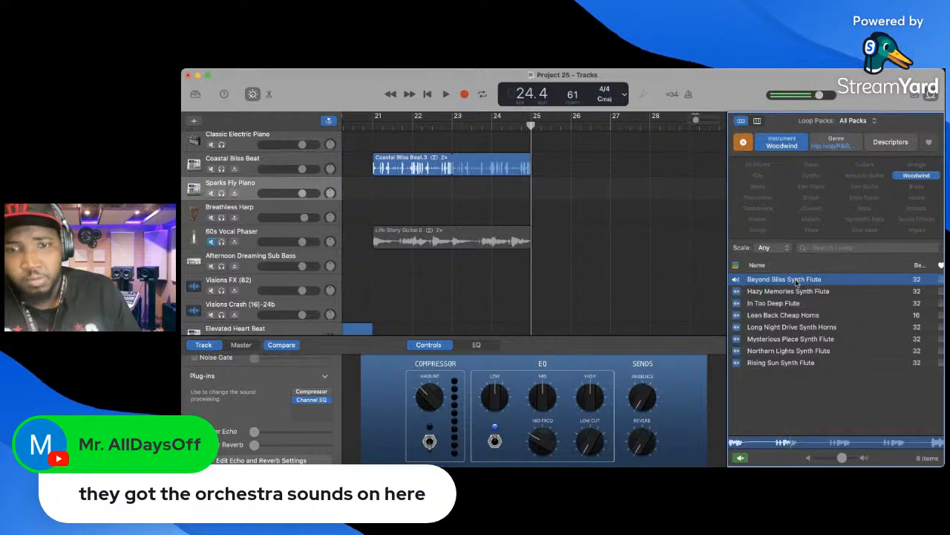
{"action": "left_click_drag", "start_coordinate": [792, 285], "coordinate": [377, 199]}
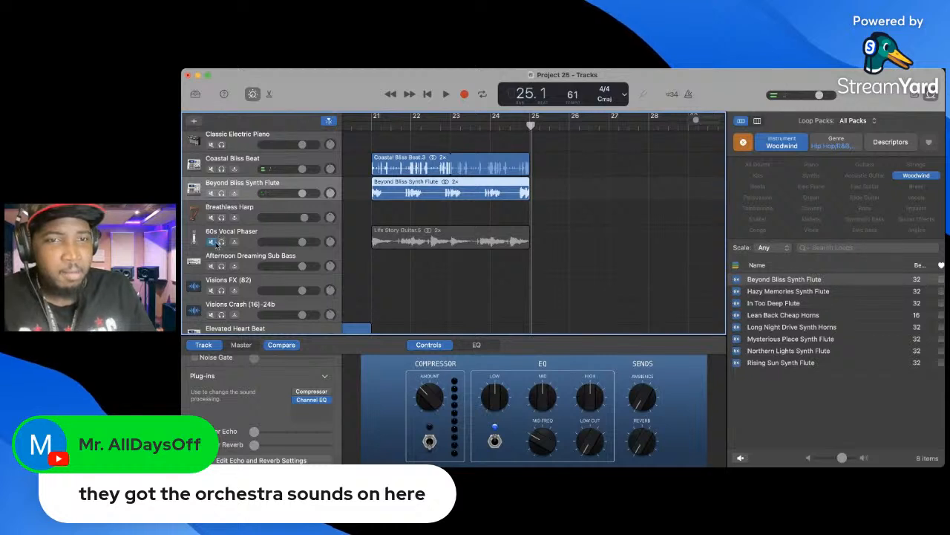
{"action": "left_click", "coordinate": [377, 124]}
{"action": "key", "text": "space"}
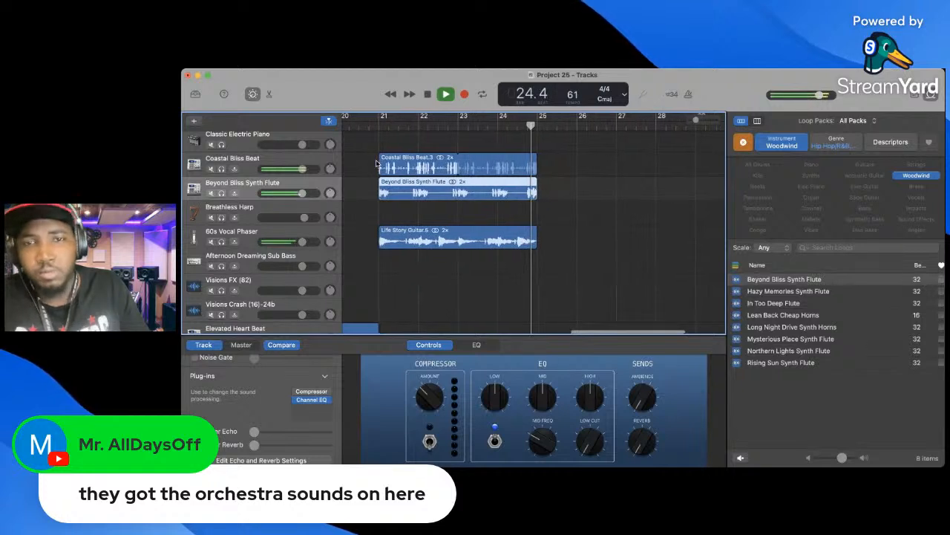
{"action": "key", "text": "space"}
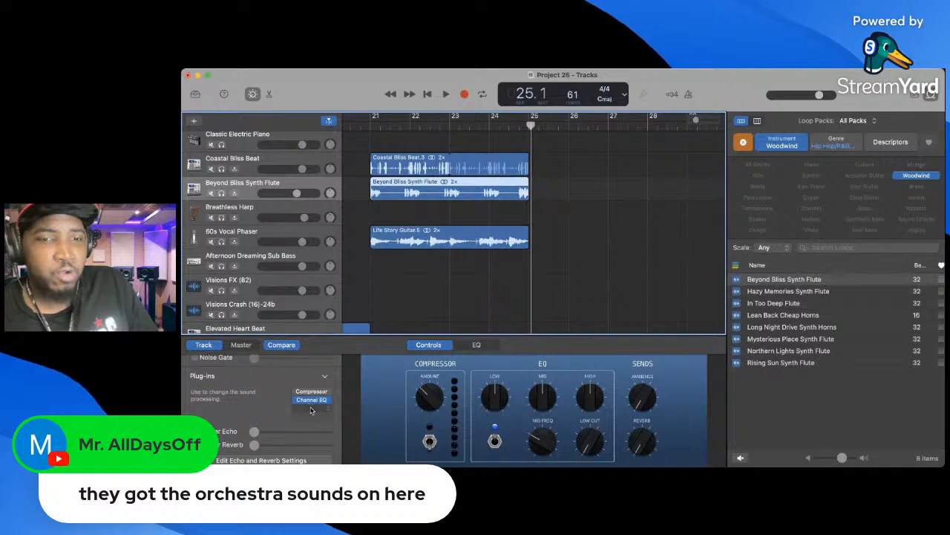
- Insert the VocalTrf plug-in on the Beyond Bliss Synth Flute track and listen to its effect from around bar 21
{"action": "left_click", "coordinate": [312, 410]}
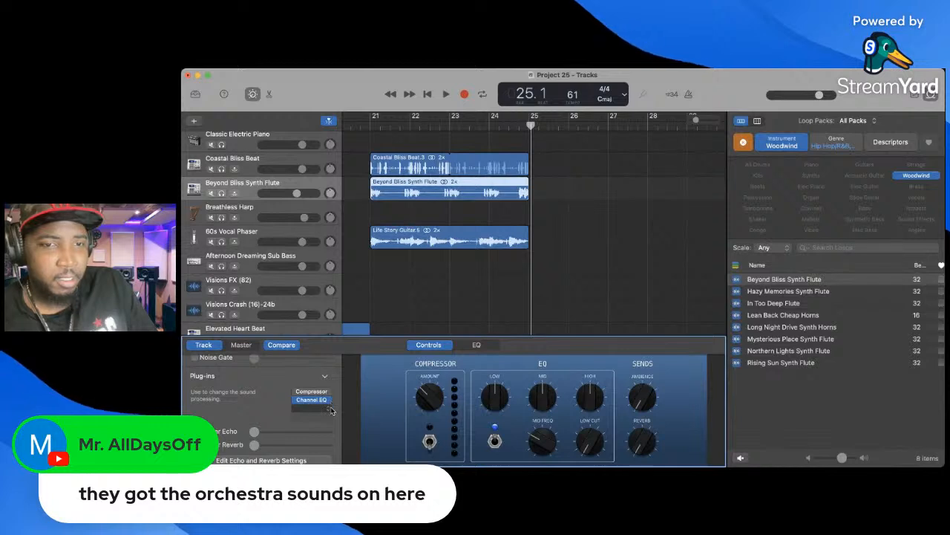
{"action": "left_click", "coordinate": [385, 424]}
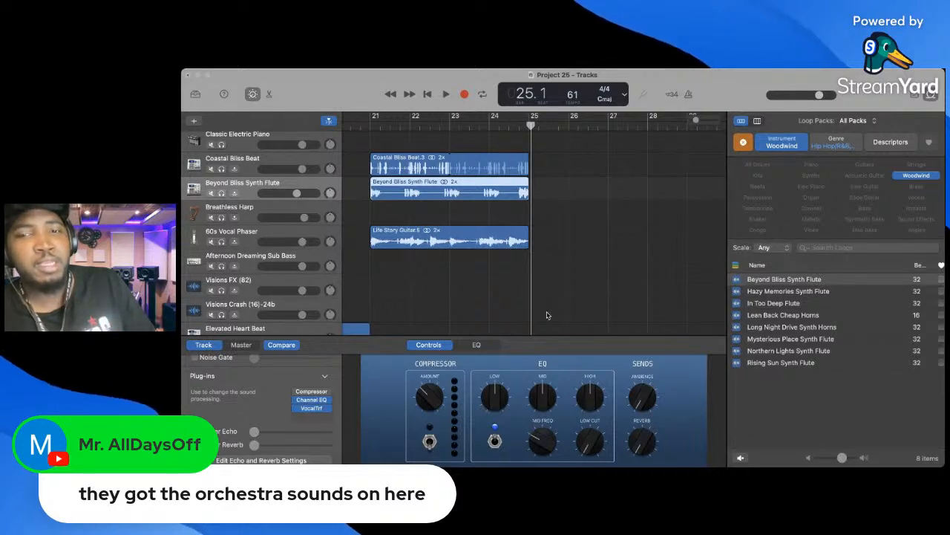
{"action": "left_click", "coordinate": [371, 129]}
{"action": "key", "text": "space"}
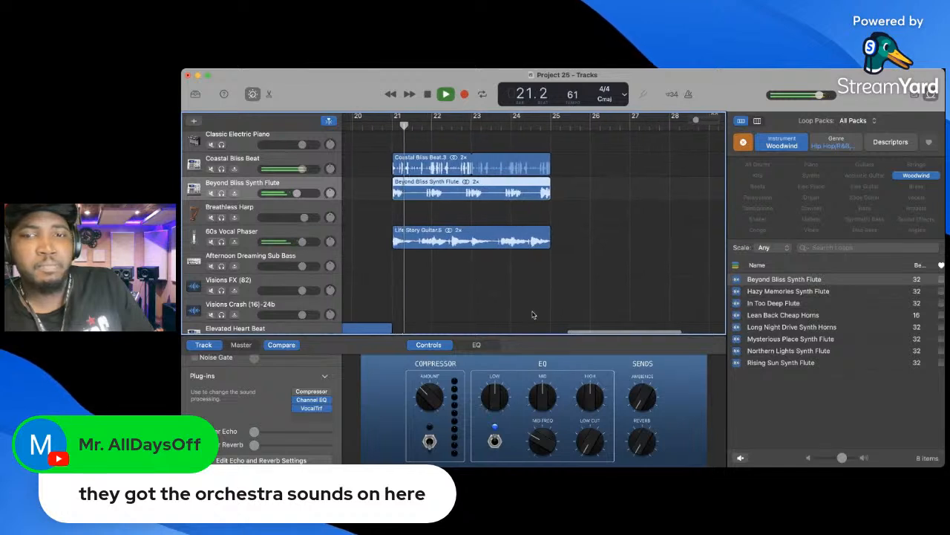
{"action": "scroll", "coordinate": [532, 315], "scroll_direction": "left", "scroll_amount": 3}
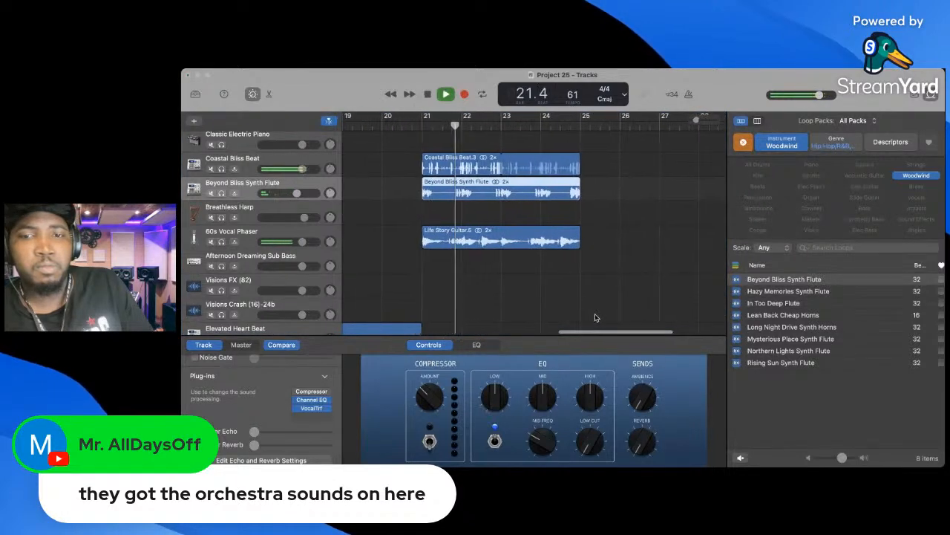
{"action": "scroll", "coordinate": [596, 318], "scroll_direction": "left", "scroll_amount": 3}
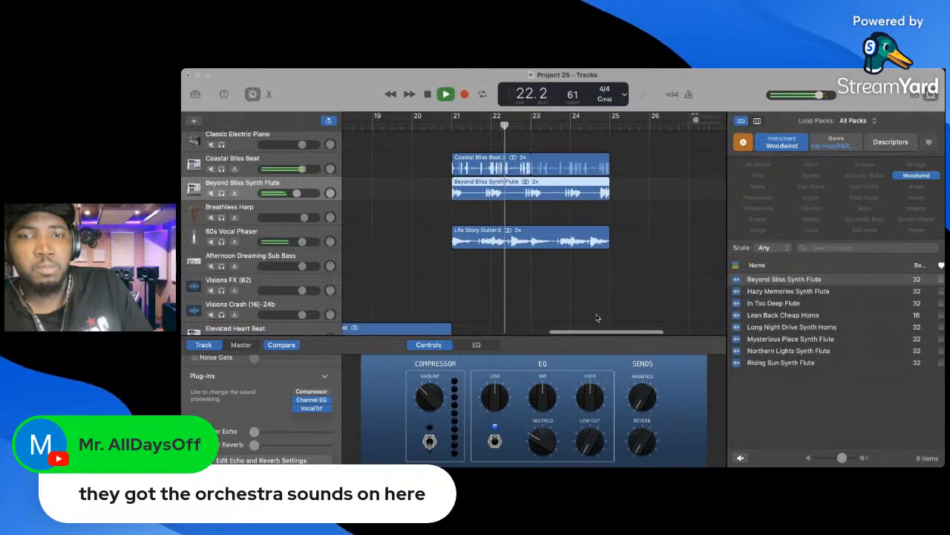
{"action": "scroll", "coordinate": [596, 318], "scroll_direction": "left", "scroll_amount": 1}
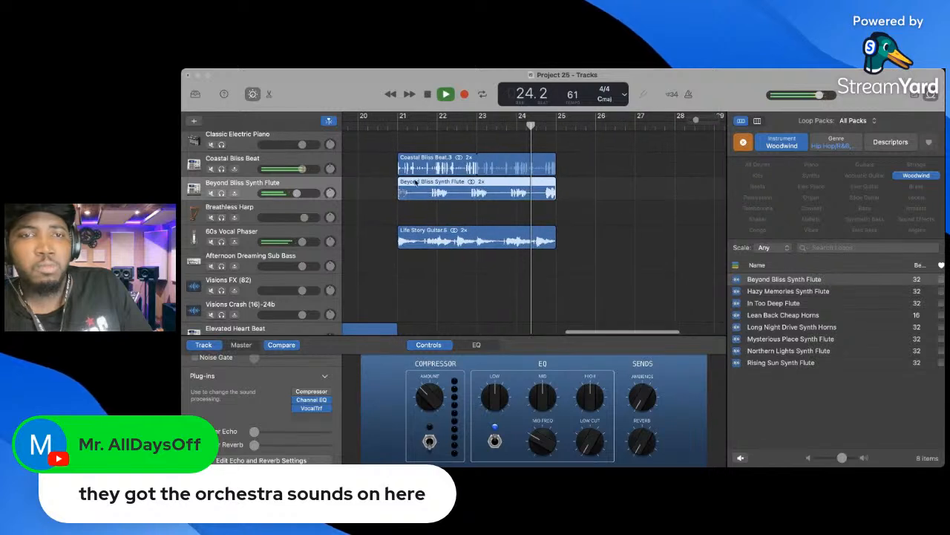
{"action": "left_click", "coordinate": [385, 124]}
{"action": "scroll", "coordinate": [415, 294], "scroll_direction": "left", "scroll_amount": 3}
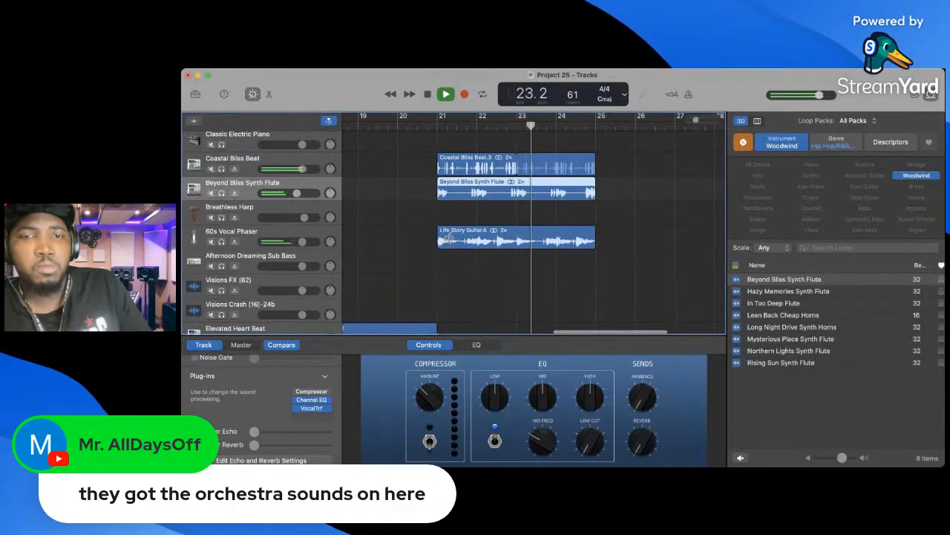
{"action": "key", "text": "space"}
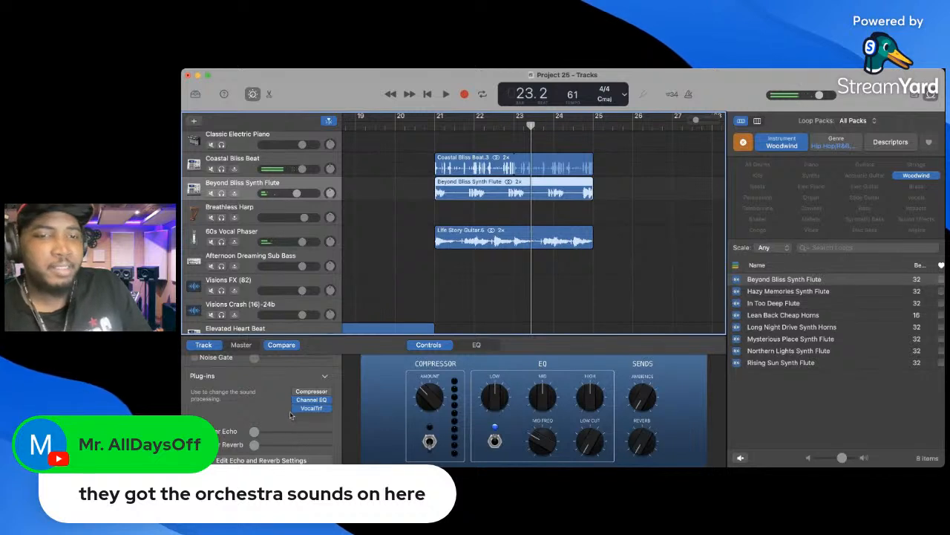
- Bypass the VocalTrf plug-in on the Beyond Bliss Synth Flute track and listen to the section from bar 21 to 25
{"action": "left_click", "coordinate": [297, 409]}
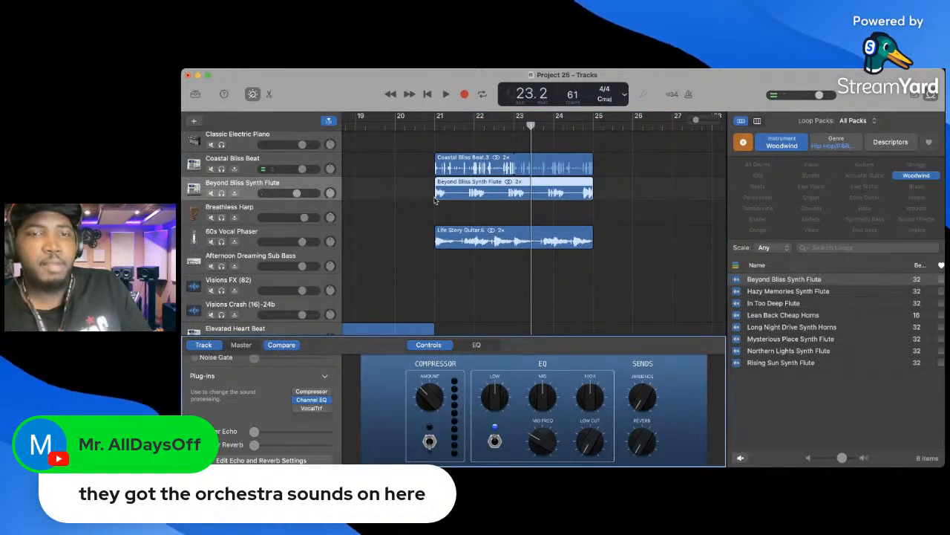
{"action": "left_click", "coordinate": [434, 127]}
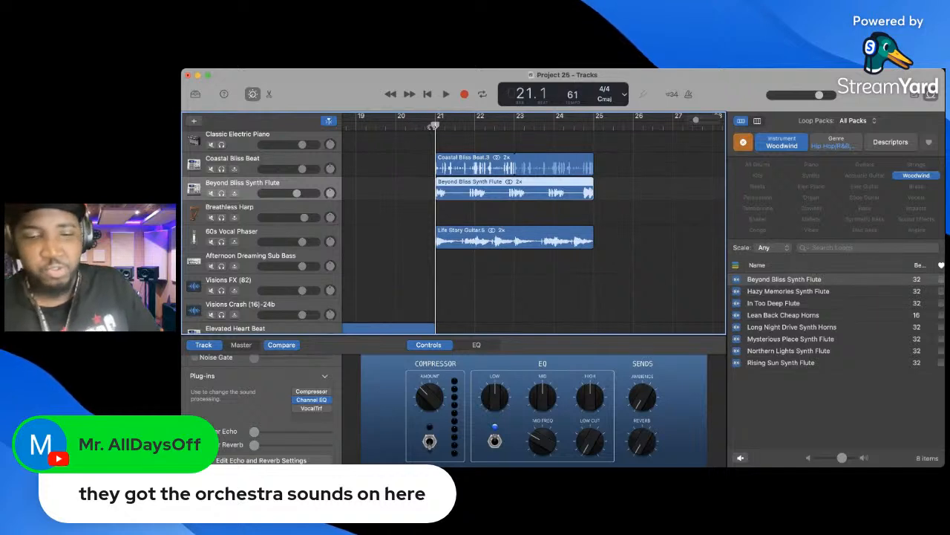
{"action": "key", "text": "space"}
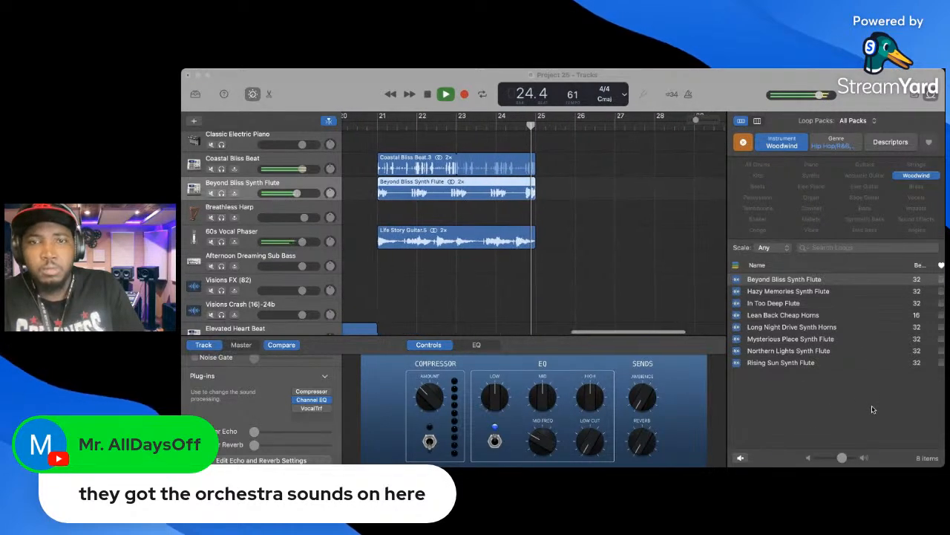
{"action": "left_click", "coordinate": [750, 283]}
{"action": "key", "text": "space"}
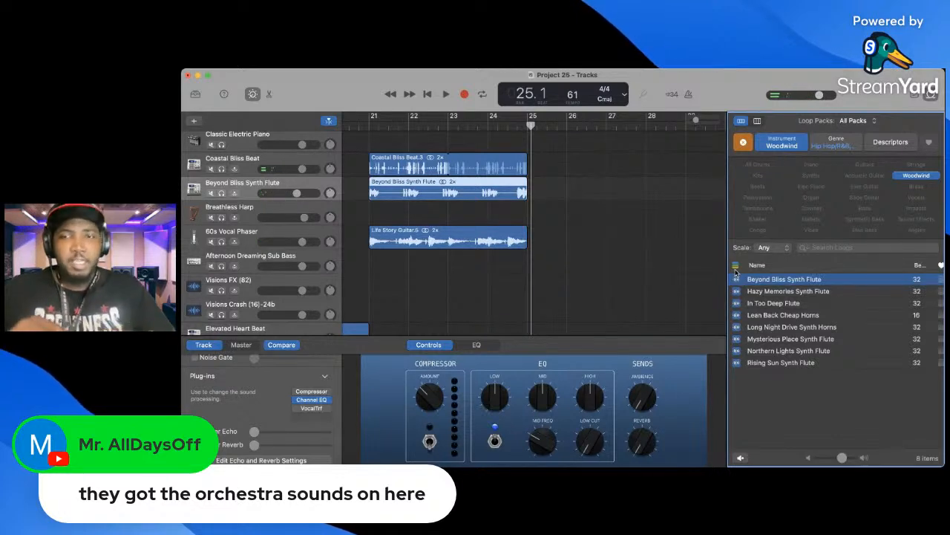
- Duplicate the Coastal Bliss Beat, Beyond Bliss Synth Flute and Life Story Guitar regions to bar 25 and listen from bar 24 to 29
{"action": "left_click", "coordinate": [380, 164]}
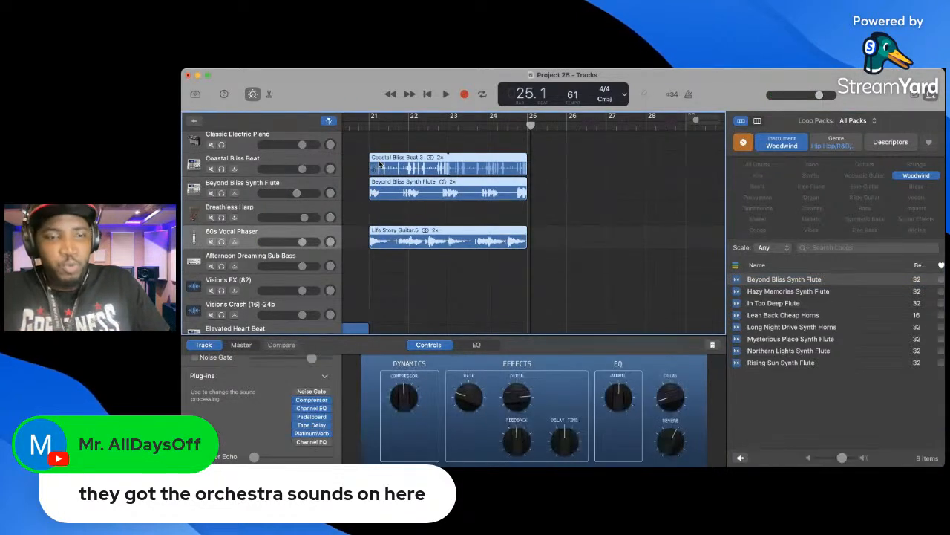
{"action": "left_click_drag", "start_coordinate": [379, 163], "coordinate": [540, 165]}
{"action": "left_click", "coordinate": [491, 124]}
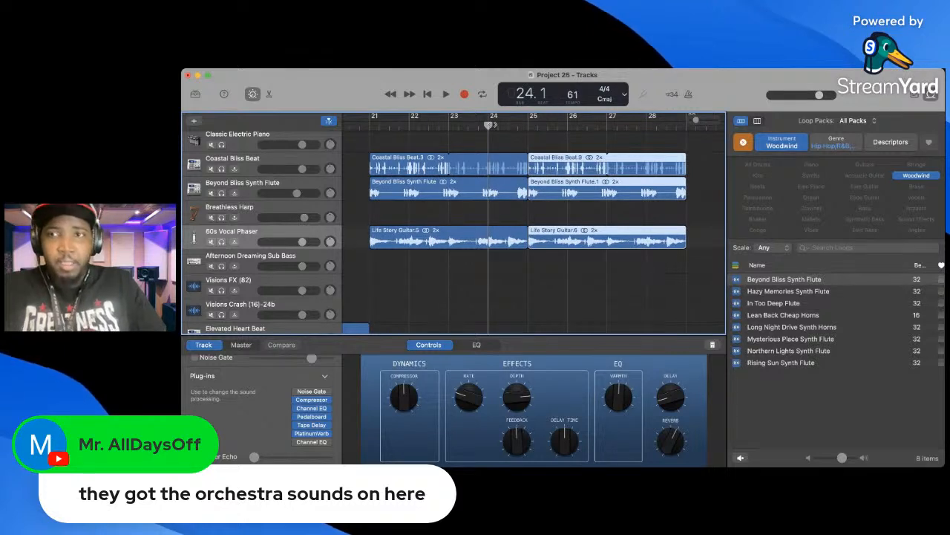
{"action": "key", "text": "space"}
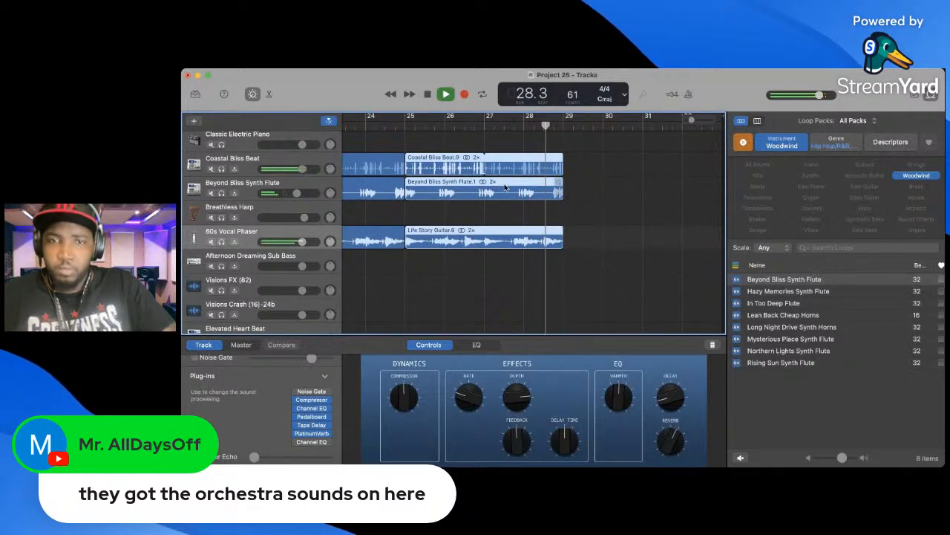
{"action": "key", "text": "space"}
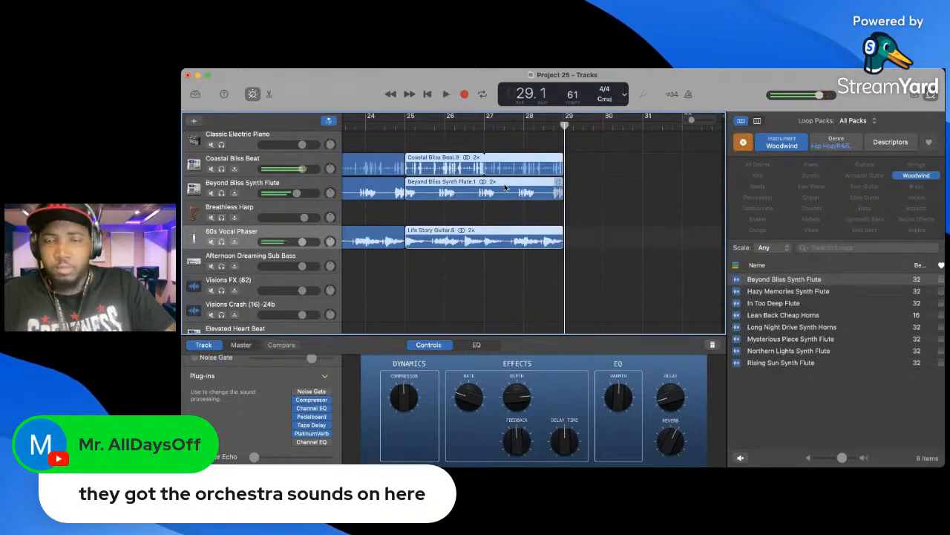
- Lower the Beyond Bliss Synth Flute track's volume slightly while replaying the opening of the section at bar 21
{"action": "scroll", "coordinate": [531, 222], "scroll_direction": "left", "scroll_amount": 5}
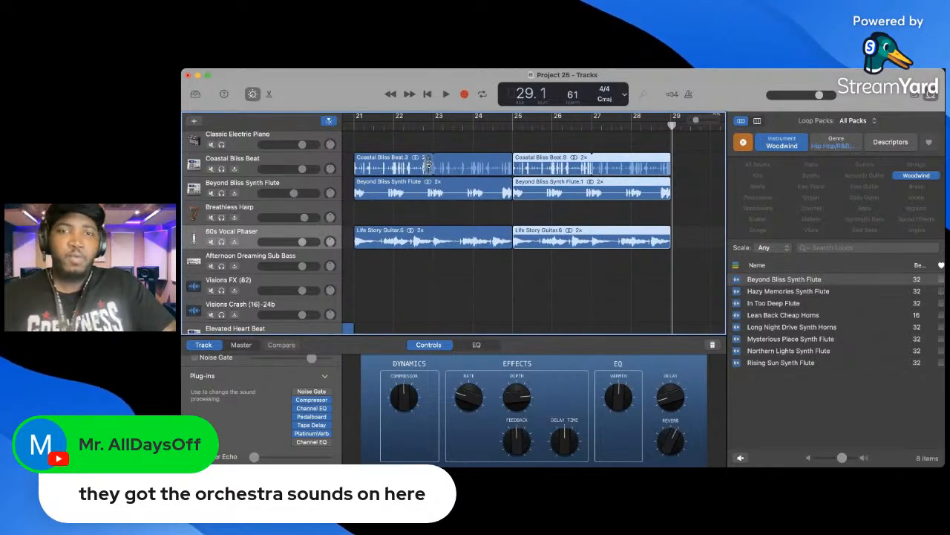
{"action": "scroll", "coordinate": [395, 137], "scroll_direction": "left", "scroll_amount": 2}
{"action": "left_click", "coordinate": [383, 125]}
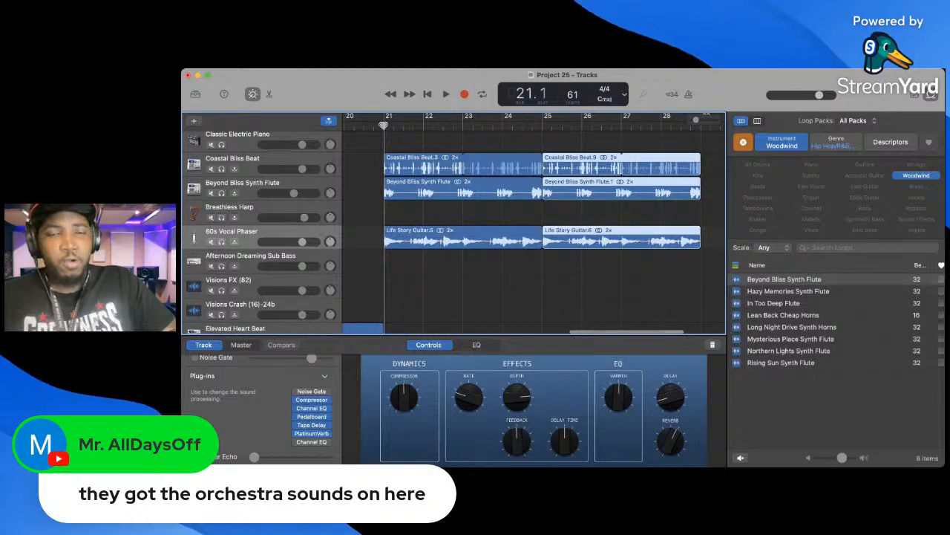
{"action": "key", "text": "space"}
{"action": "key", "text": "space"}
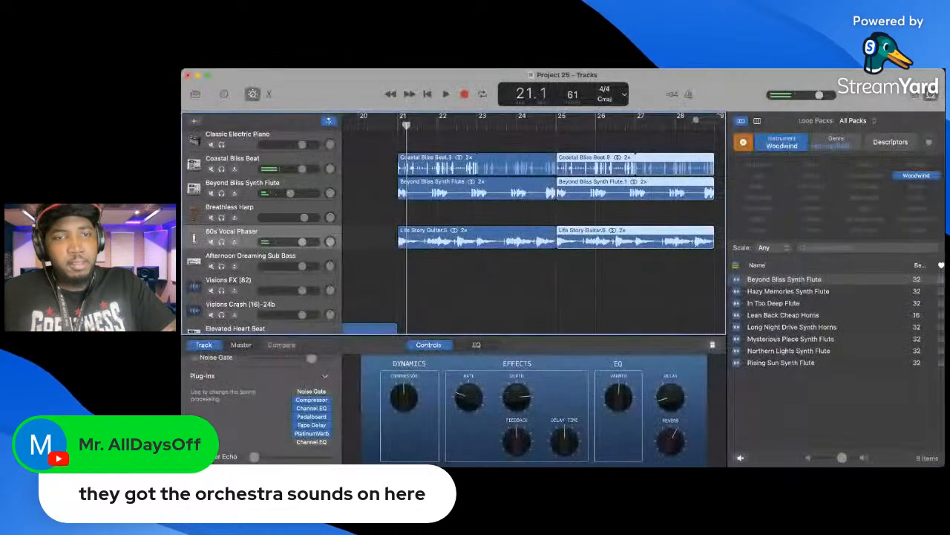
{"action": "scroll", "coordinate": [398, 125], "scroll_direction": "left", "scroll_amount": 2}
{"action": "key", "text": "space"}
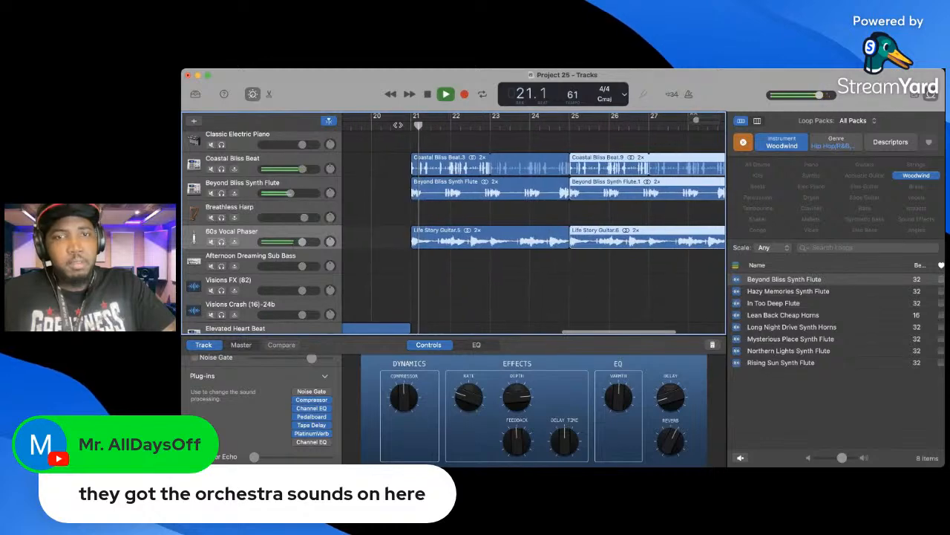
{"action": "scroll", "coordinate": [398, 125], "scroll_direction": "left", "scroll_amount": 2}
{"action": "key", "text": "space"}
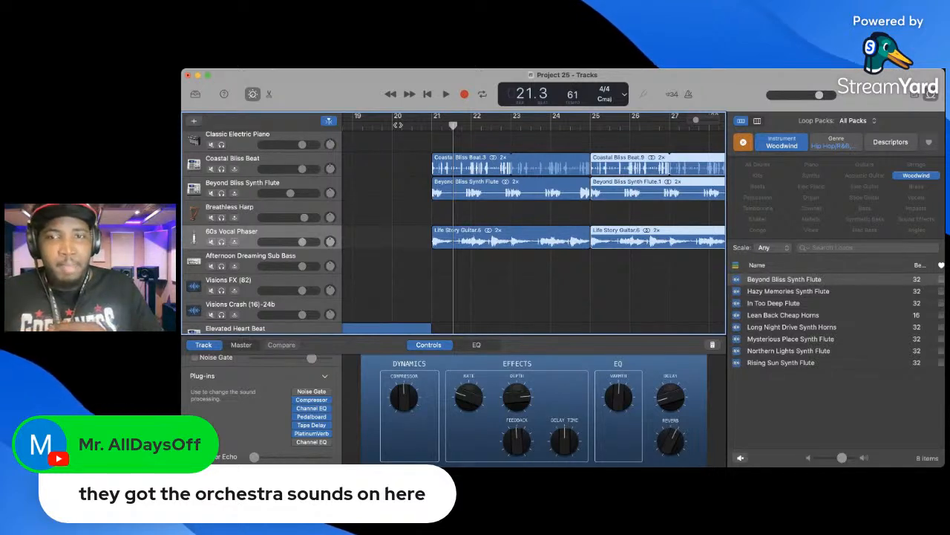
- Listen to the flute, beat and guitar together from bar 21 through bar 28
{"action": "key", "text": "space"}
{"action": "scroll", "coordinate": [534, 223], "scroll_direction": "left", "scroll_amount": 4}
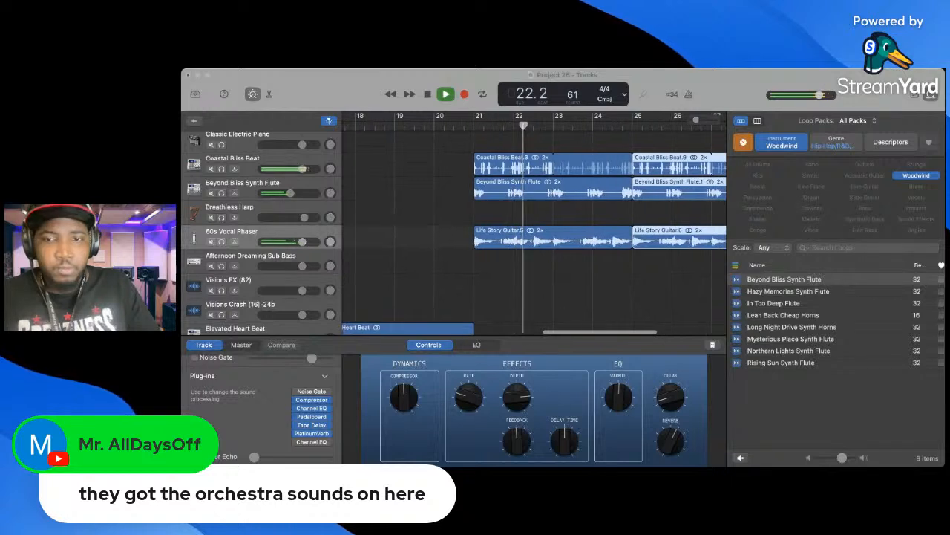
{"action": "scroll", "coordinate": [535, 223], "scroll_direction": "left", "scroll_amount": 1}
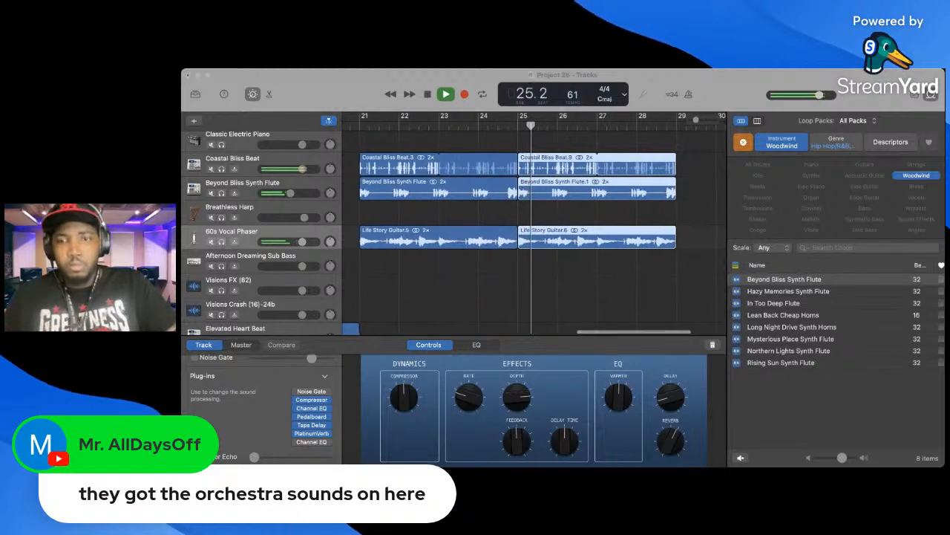
{"action": "left_click", "coordinate": [831, 387]}
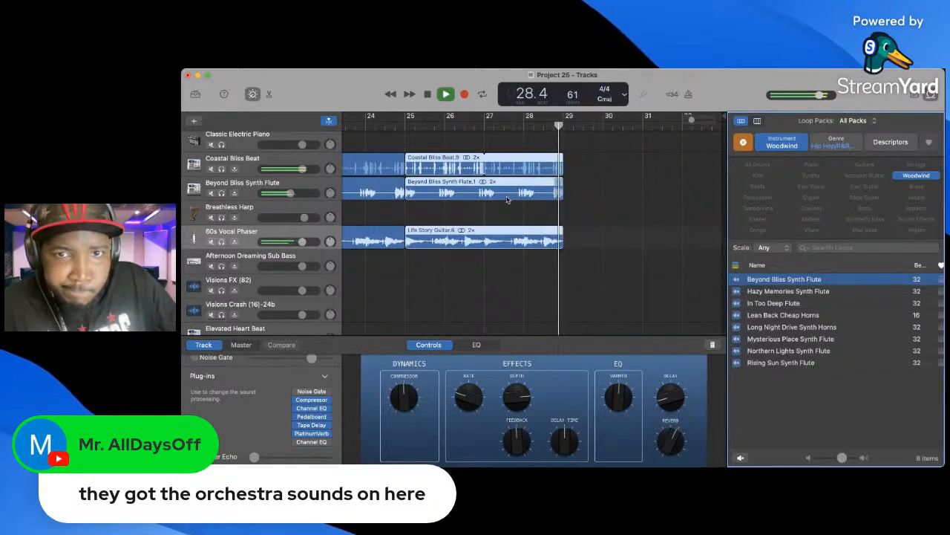
{"action": "key", "text": "space"}
- Lower the Beyond Bliss Synth Flute track's volume a little more and listen from around bar 25 to bar 26
{"action": "left_click_drag", "start_coordinate": [290, 193], "coordinate": [290, 194]}
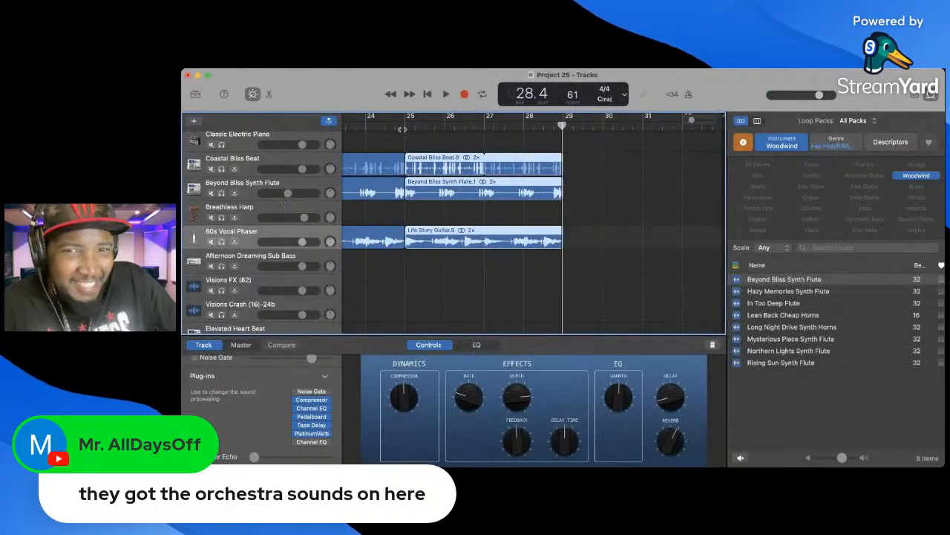
{"action": "left_click", "coordinate": [403, 126]}
{"action": "key", "text": "space"}
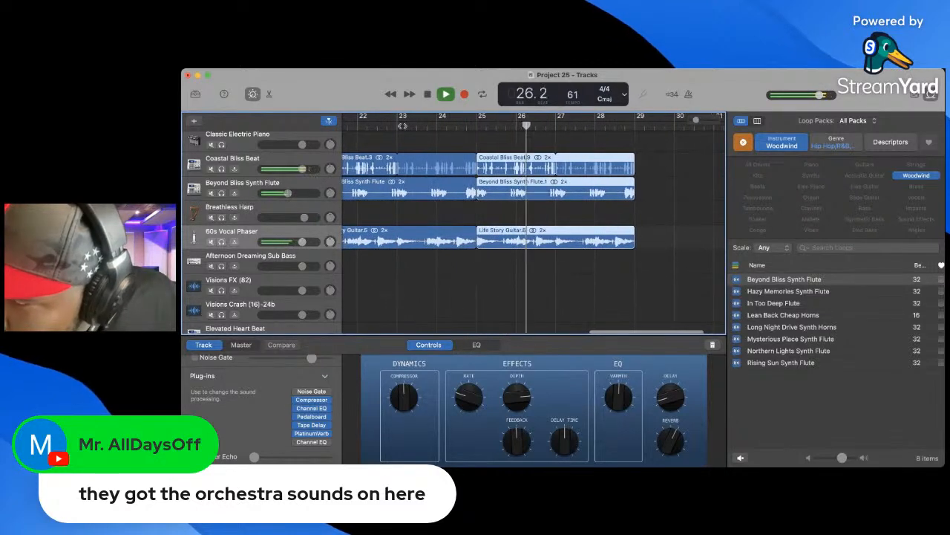
{"action": "key", "text": "space"}
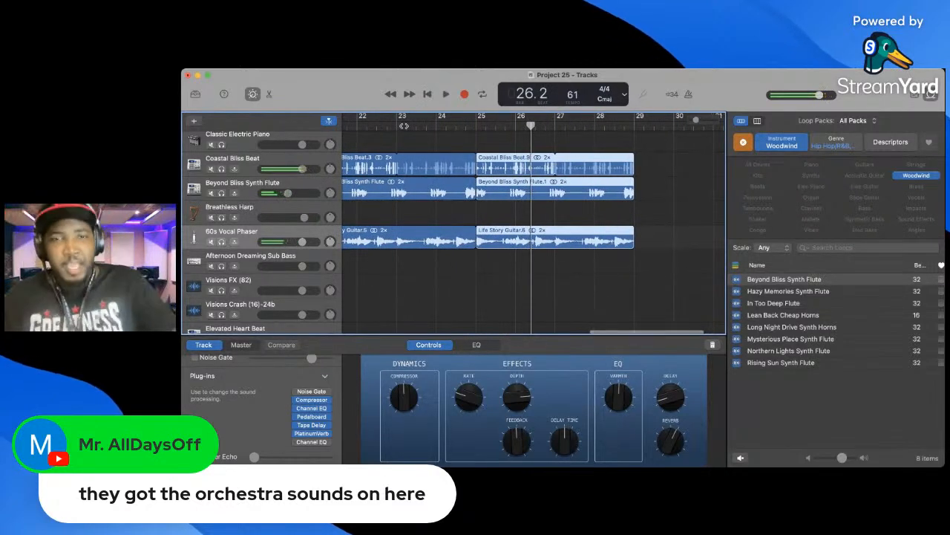
- Raise the reverb send slightly on the Beyond Bliss Synth Flute track and deselect its region
{"action": "left_click", "coordinate": [535, 292]}
{"action": "left_click", "coordinate": [537, 194]}
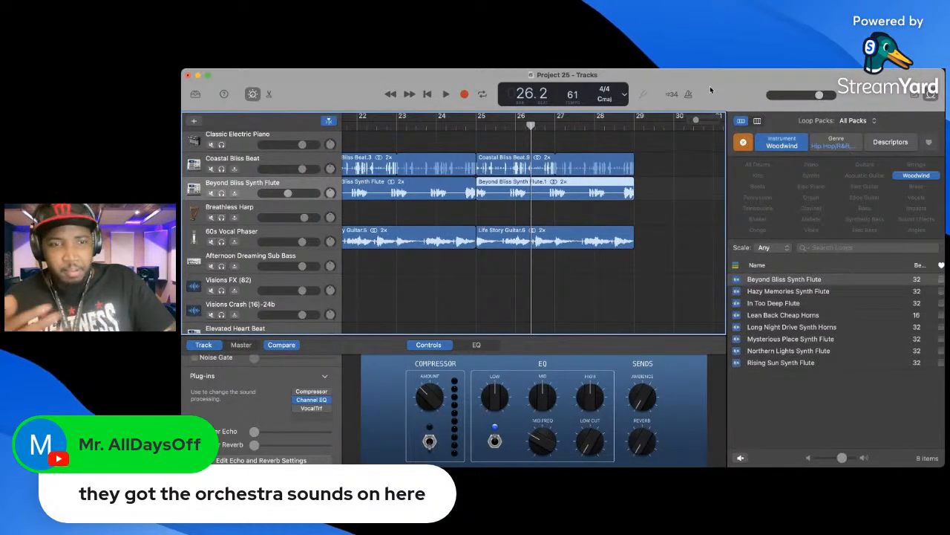
{"action": "left_click", "coordinate": [641, 435]}
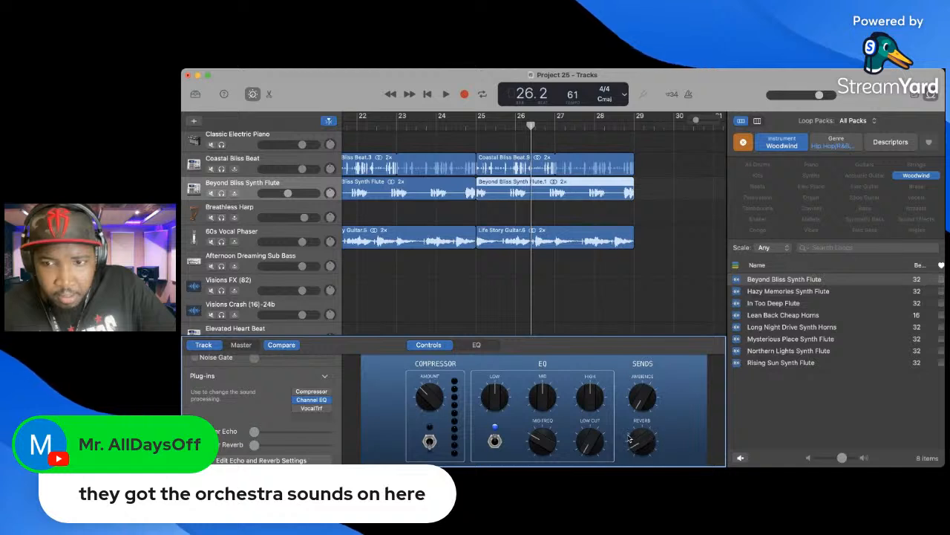
{"action": "key", "text": "super+Tab"}
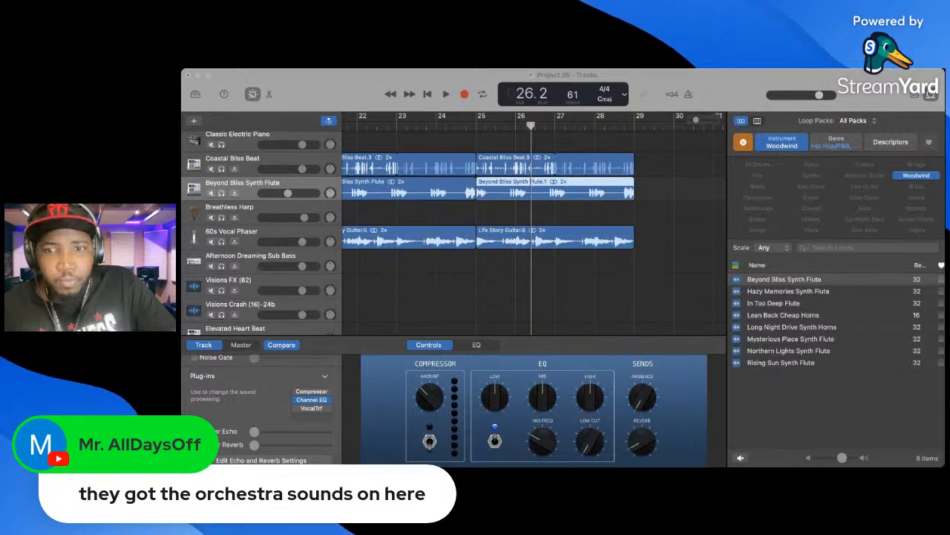
{"action": "left_click", "coordinate": [874, 351]}
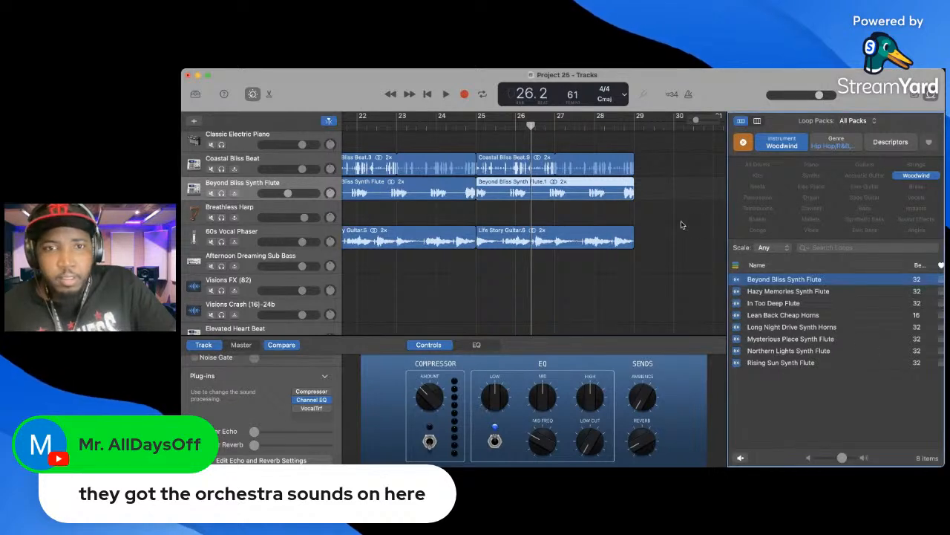
{"action": "left_click", "coordinate": [682, 218]}
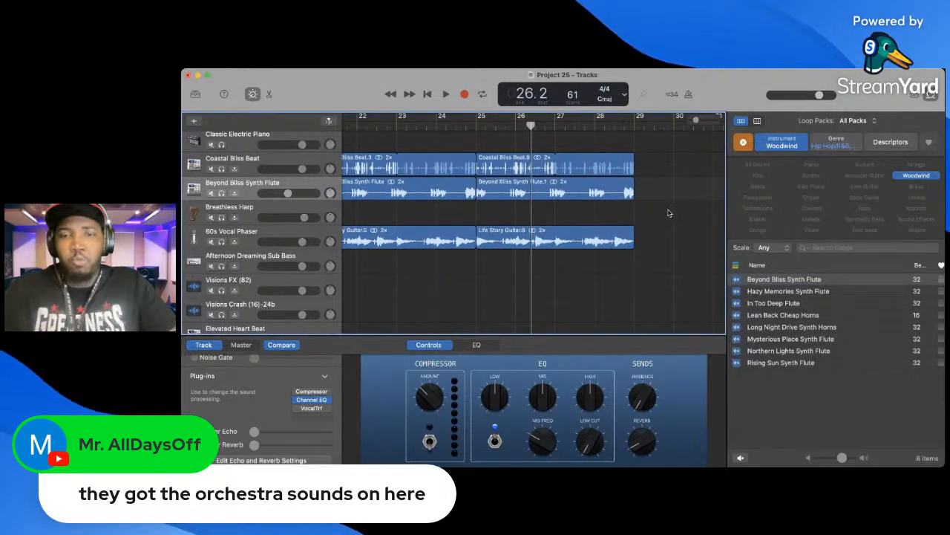
- Listen to the project from the beginning to bar 13, and return the playhead to the start
{"action": "key", "text": "Return"}
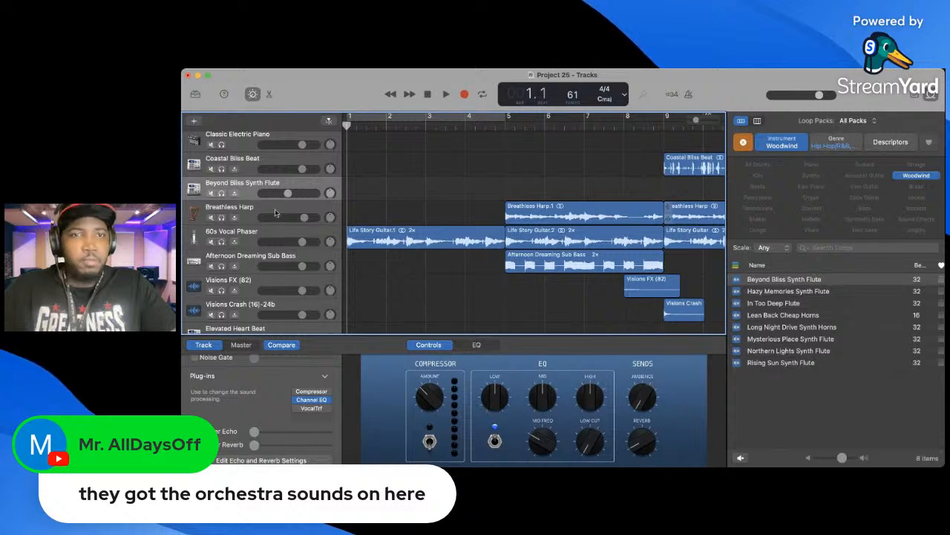
{"action": "key", "text": "space"}
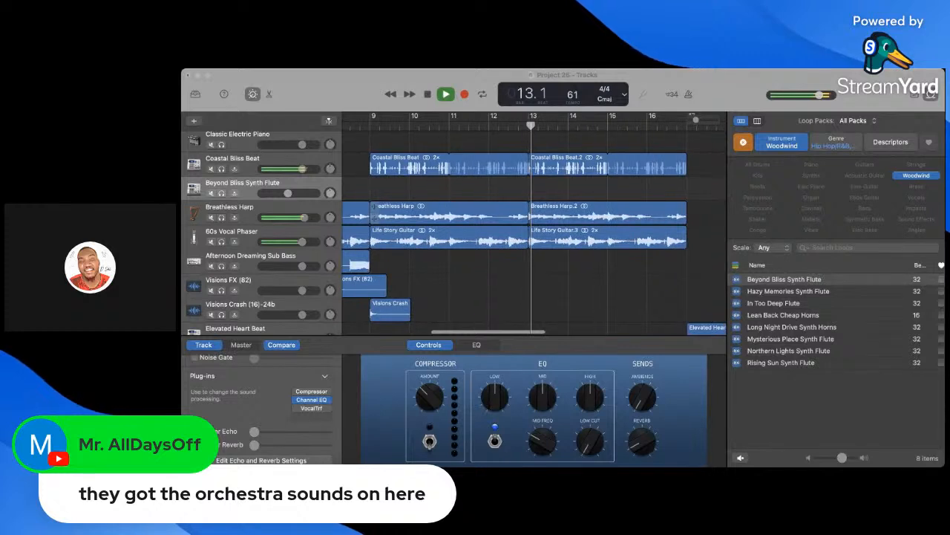
{"action": "key", "text": "space"}
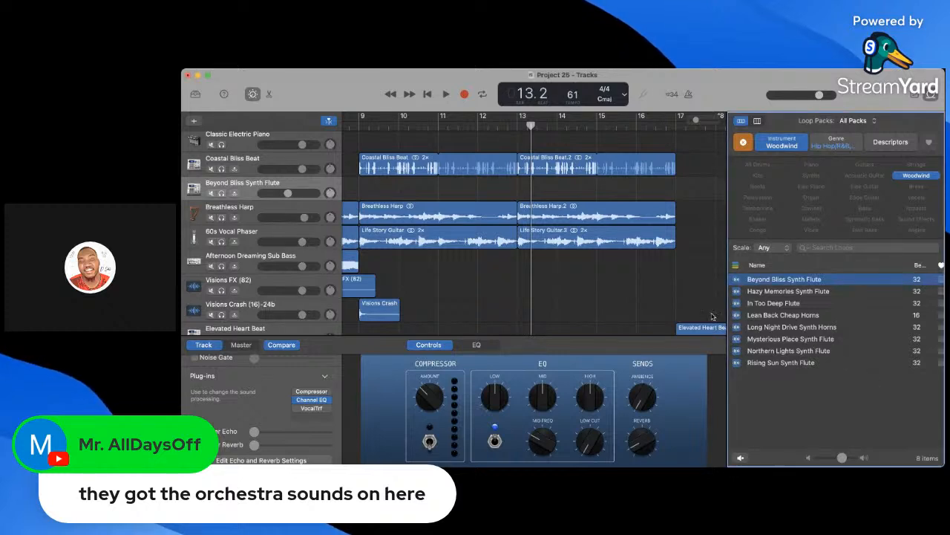
{"action": "key", "text": "Return"}
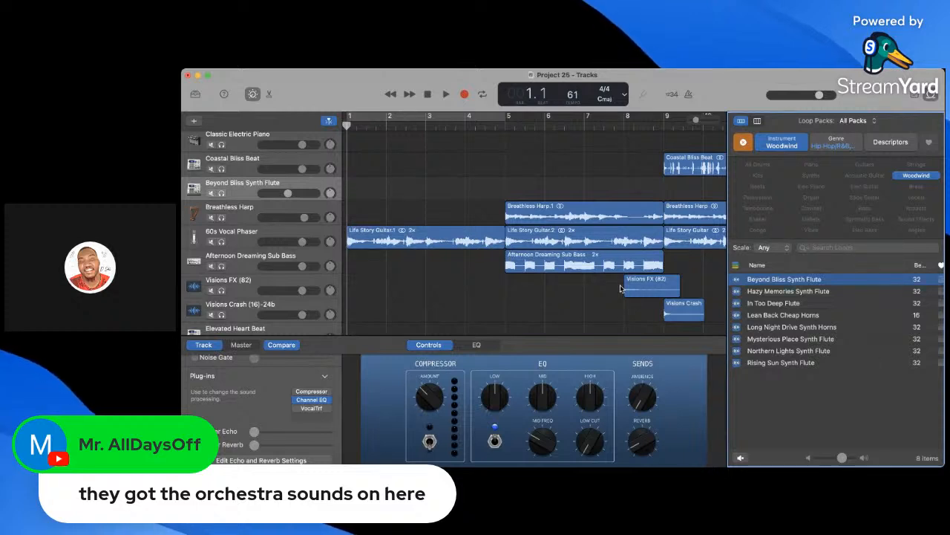
{"action": "key", "text": "super+Tab"}
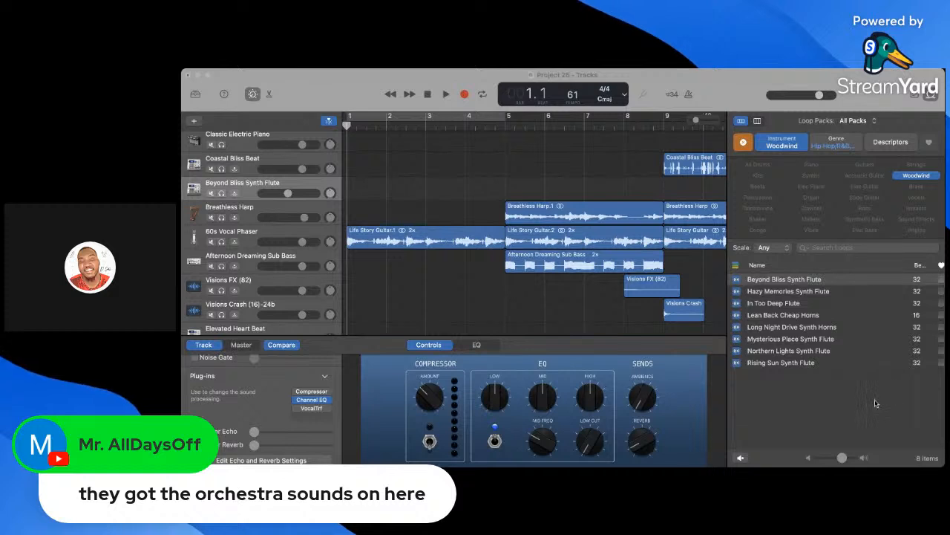
{"action": "key", "text": "super+Tab"}
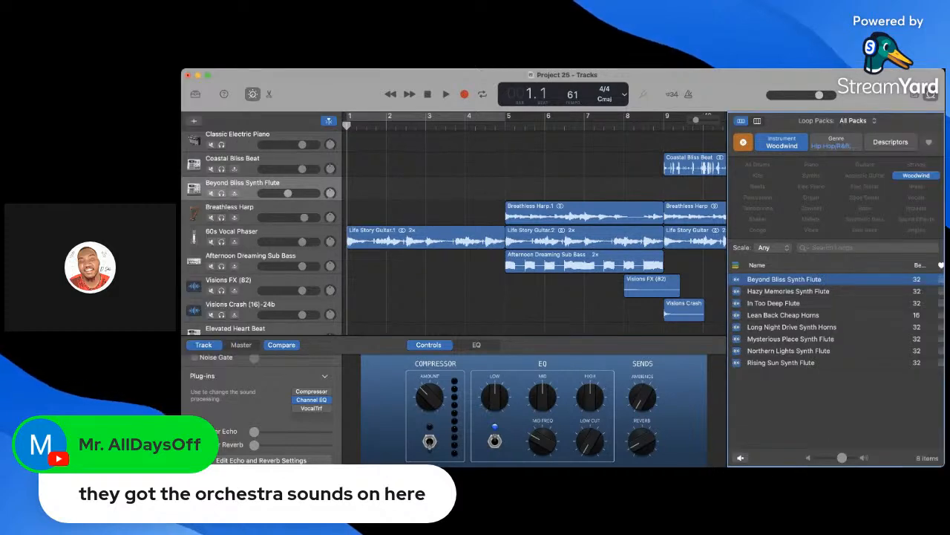
- Listen to the intro from around bar 2 to the Coastal Bliss Beat entry at bar 9
{"action": "left_click", "coordinate": [407, 128]}
{"action": "key", "text": "space"}
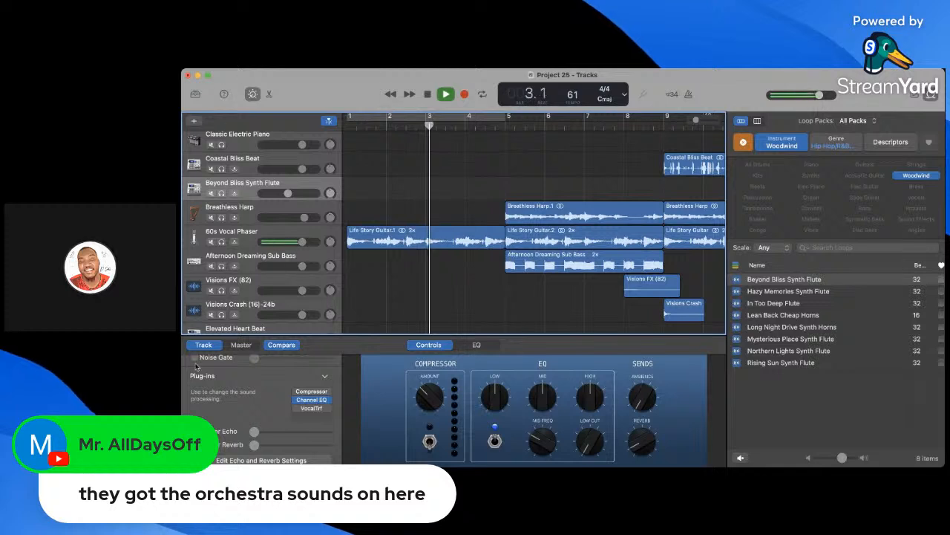
{"action": "key", "text": "super+Tab"}
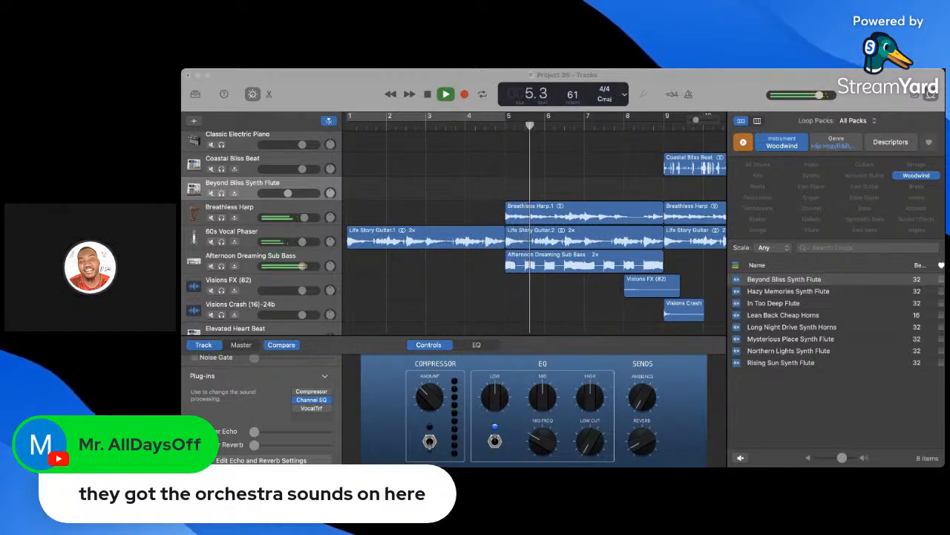
{"action": "scroll", "coordinate": [535, 222], "scroll_direction": "right", "scroll_amount": 1}
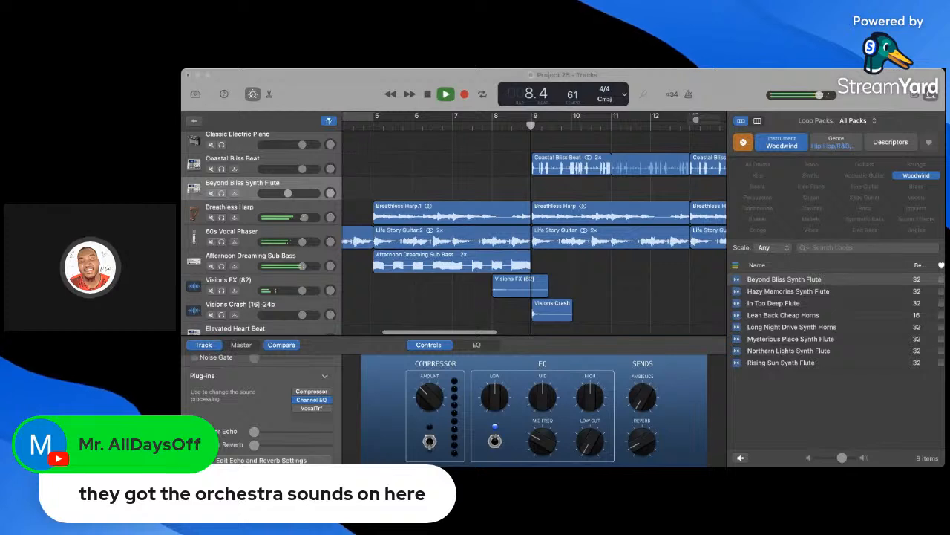
{"action": "key", "text": "space"}
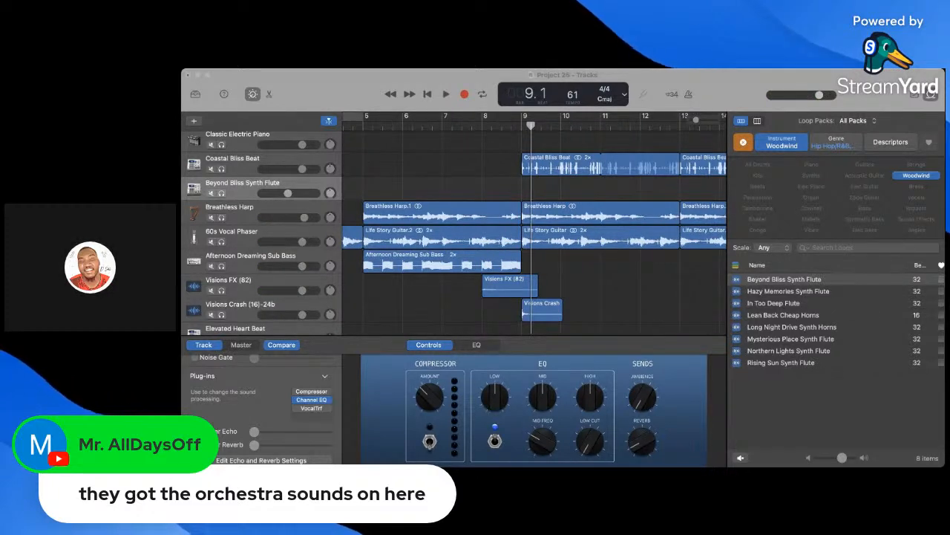
- Continue listening from bar 9 through the Elevated Heart Beat section and into the flute section at bar 21
{"action": "left_click", "coordinate": [840, 398]}
{"action": "key", "text": "space"}
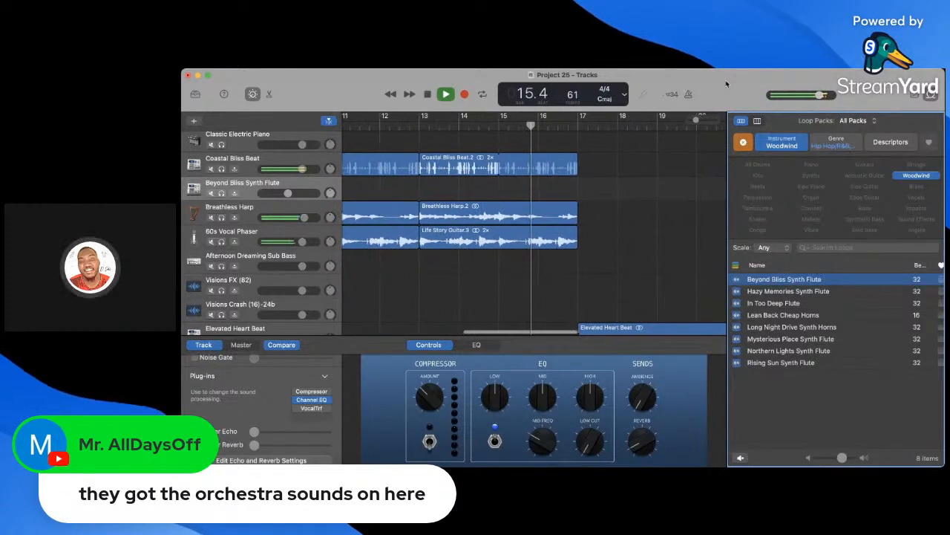
{"action": "key", "text": "space"}
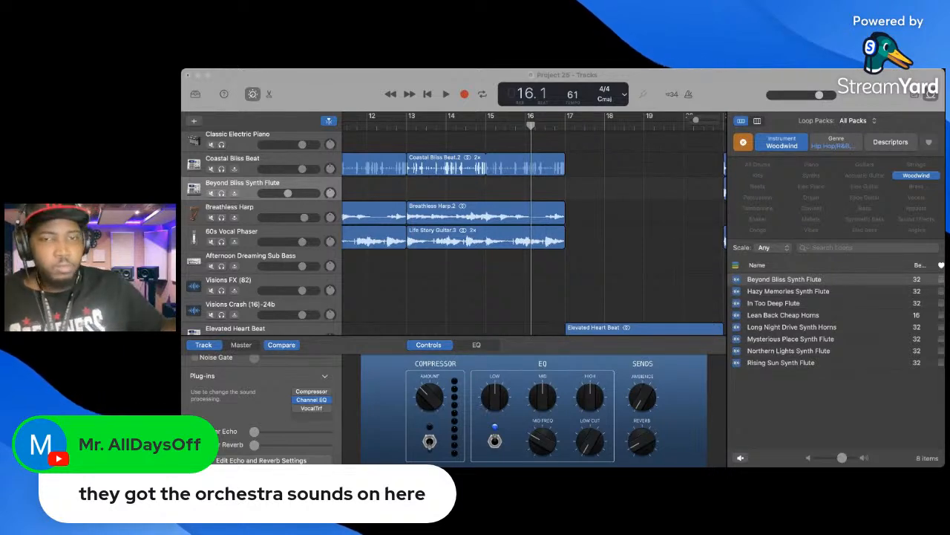
{"action": "left_click", "coordinate": [878, 385]}
{"action": "key", "text": "space"}
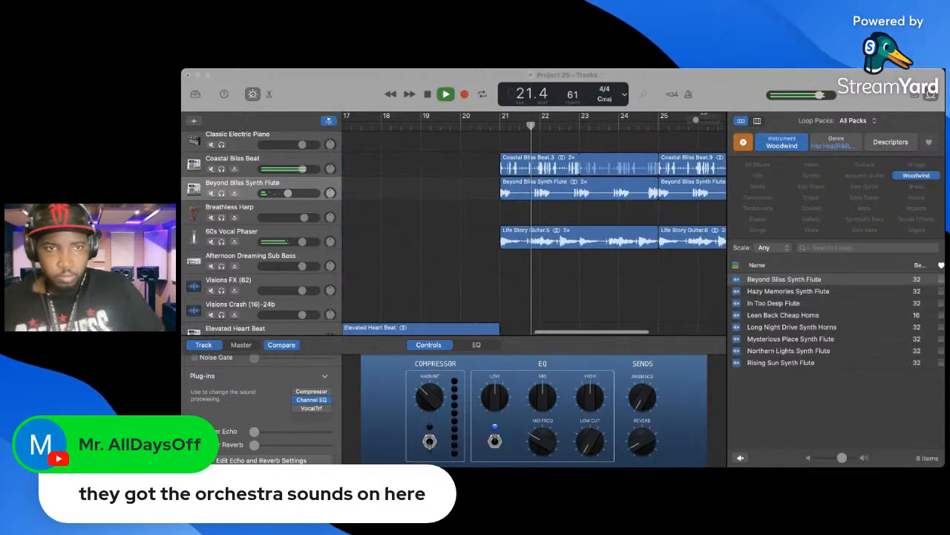
{"action": "left_click", "coordinate": [867, 98]}
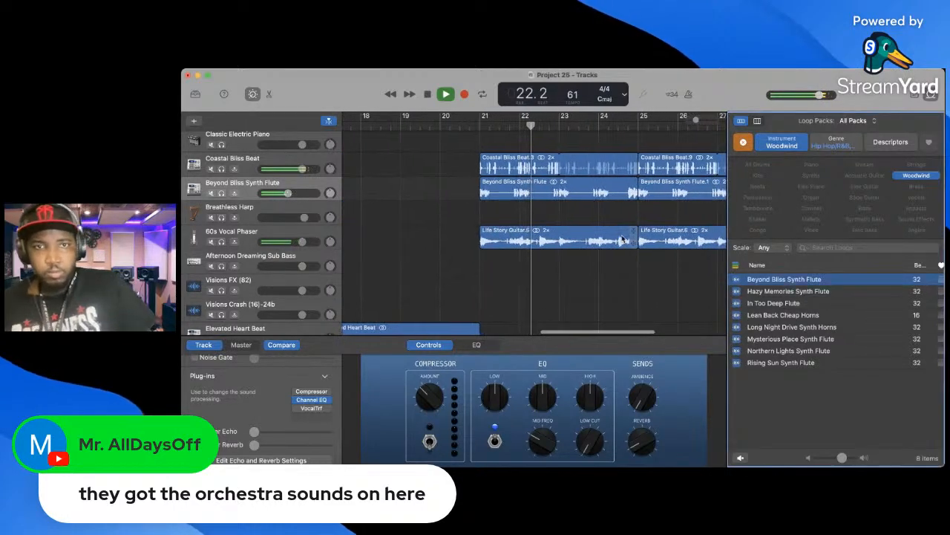
- Place the Visions Crash region from bar 9 at bar 21 on its track, and stop playback at bar 25
{"action": "scroll", "coordinate": [599, 253], "scroll_direction": "left", "scroll_amount": 5}
{"action": "scroll", "coordinate": [598, 253], "scroll_direction": "left", "scroll_amount": 3}
{"action": "scroll", "coordinate": [598, 249], "scroll_direction": "down", "scroll_amount": 2}
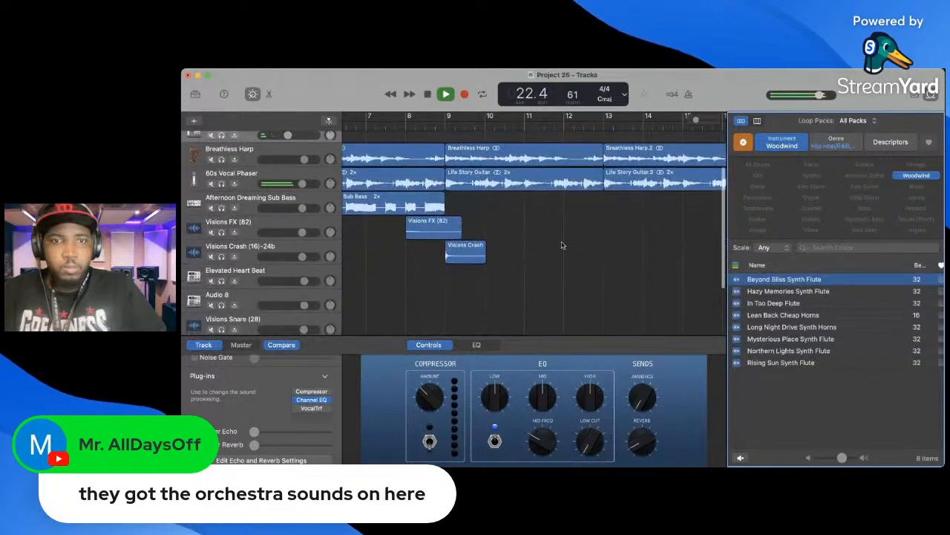
{"action": "left_click_drag", "start_coordinate": [461, 256], "coordinate": [675, 254]}
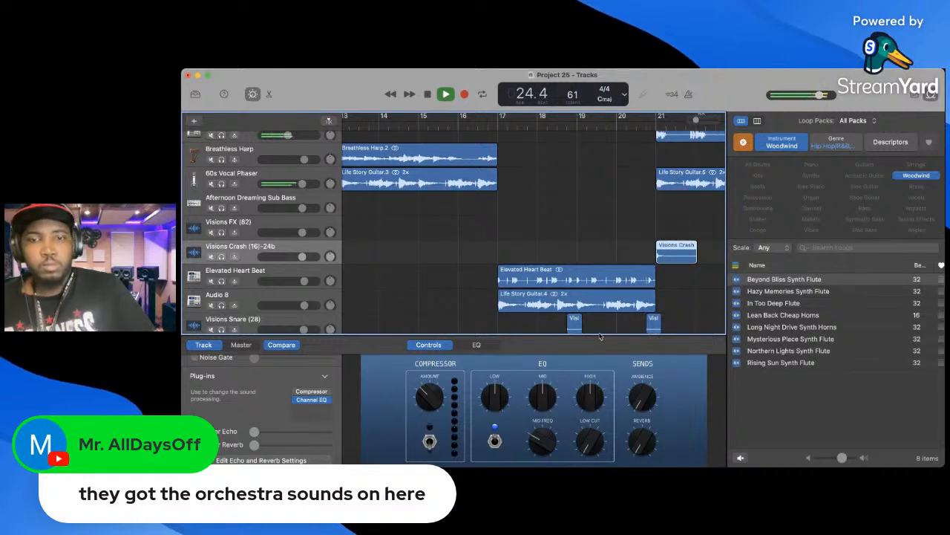
{"action": "scroll", "coordinate": [589, 247], "scroll_direction": "right", "scroll_amount": 5}
{"action": "scroll", "coordinate": [589, 247], "scroll_direction": "up", "scroll_amount": 3}
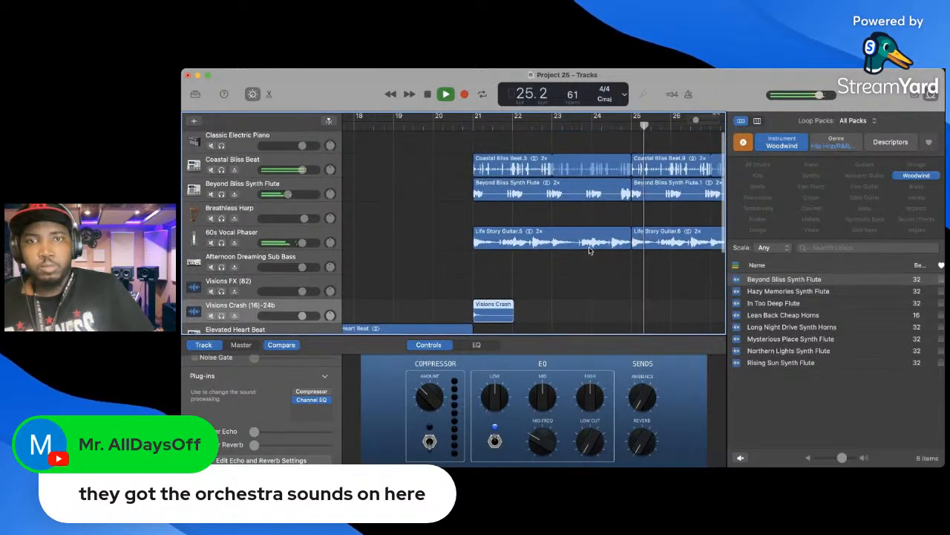
{"action": "key", "text": "space"}
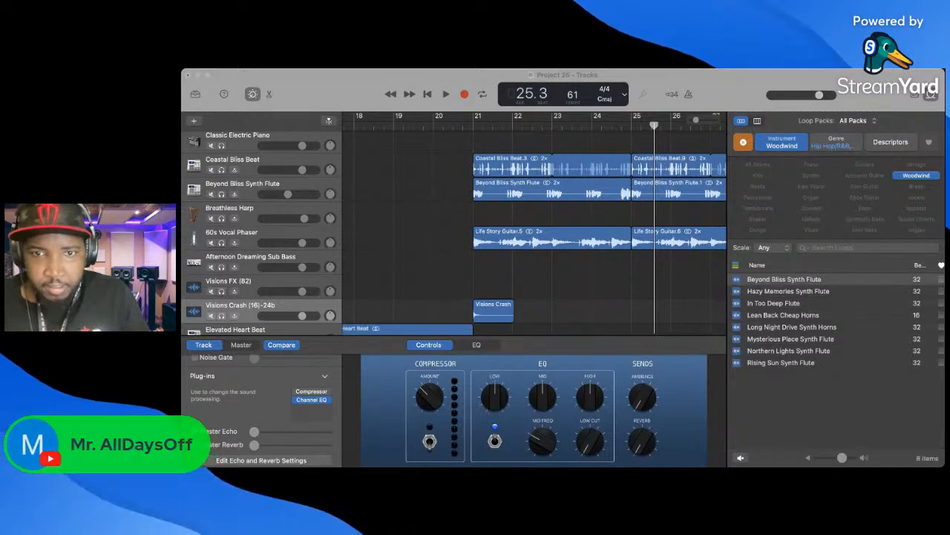
{"action": "left_click", "coordinate": [859, 381]}
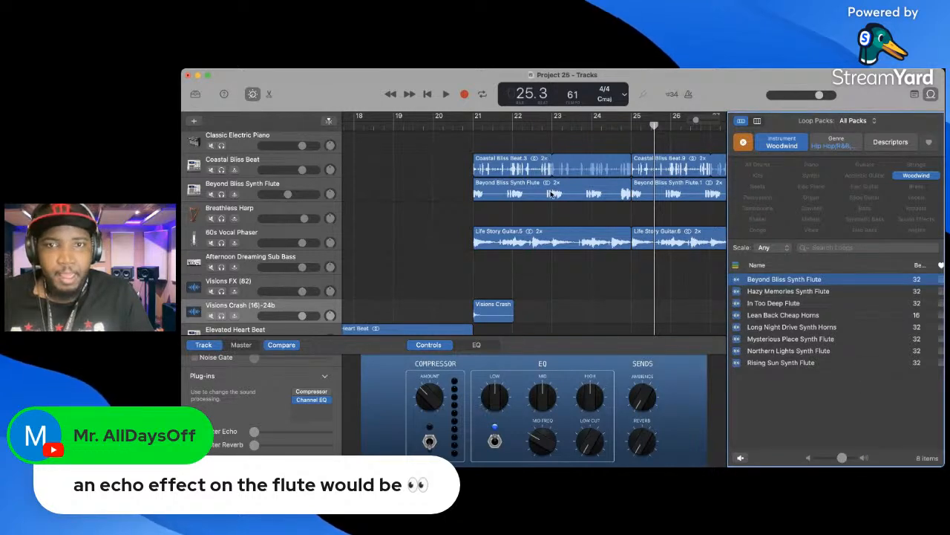
- Solo the Beyond Bliss Synth Flute track, audition it with Echo from bar 21, and replace that plug-in with VocalTrf
{"action": "scroll", "coordinate": [549, 178], "scroll_direction": "right", "scroll_amount": 3}
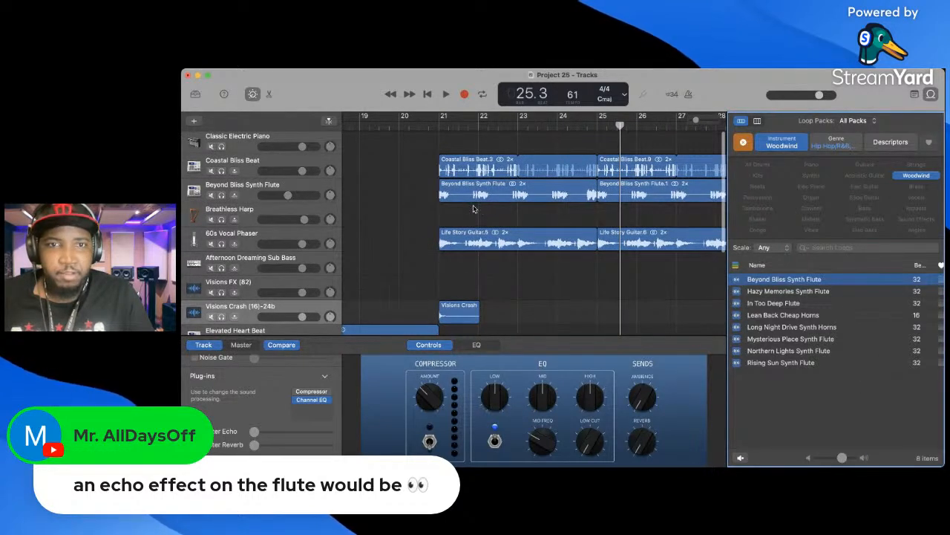
{"action": "left_click", "coordinate": [441, 126]}
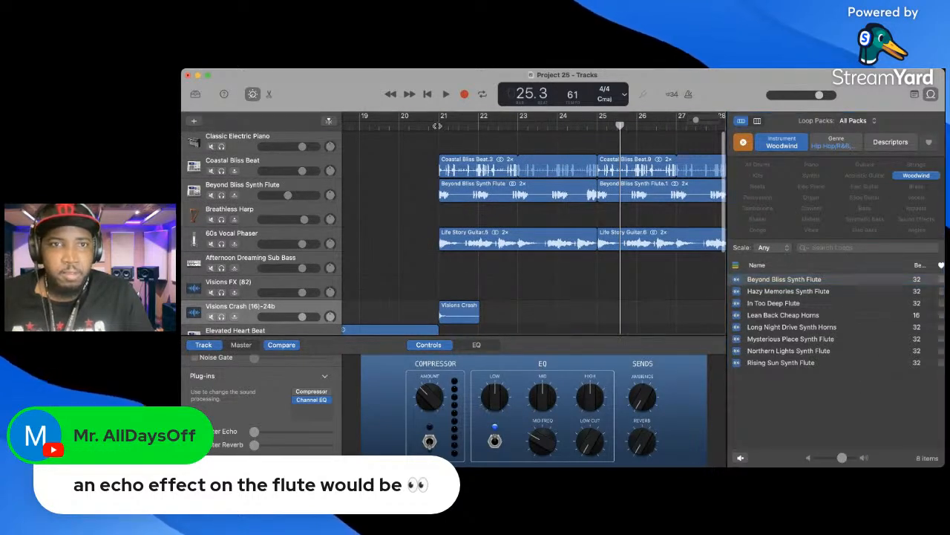
{"action": "left_click", "coordinate": [221, 195]}
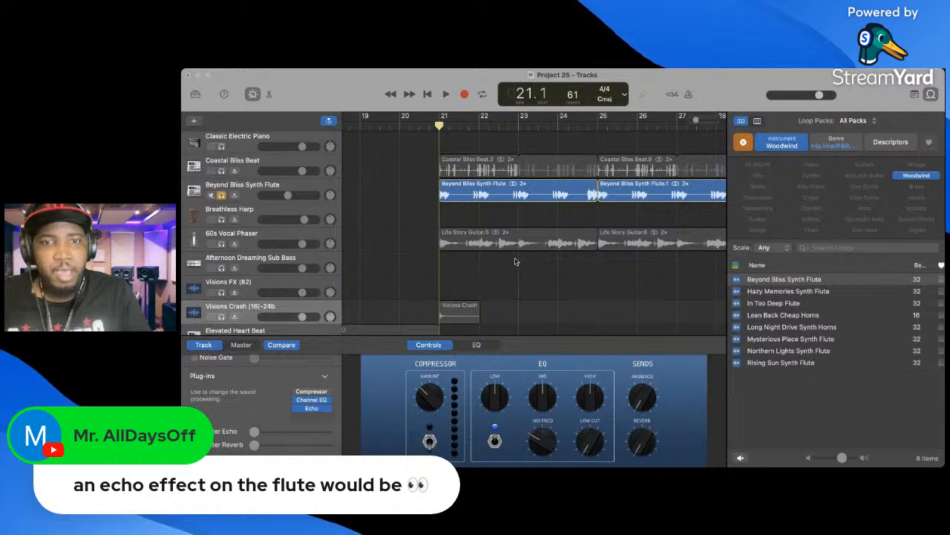
{"action": "key", "text": "space"}
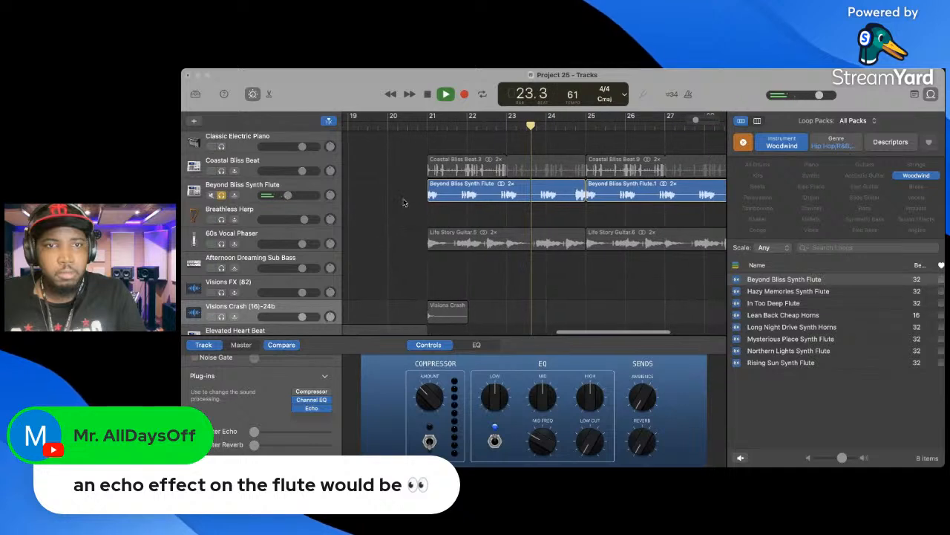
{"action": "left_click", "coordinate": [479, 190]}
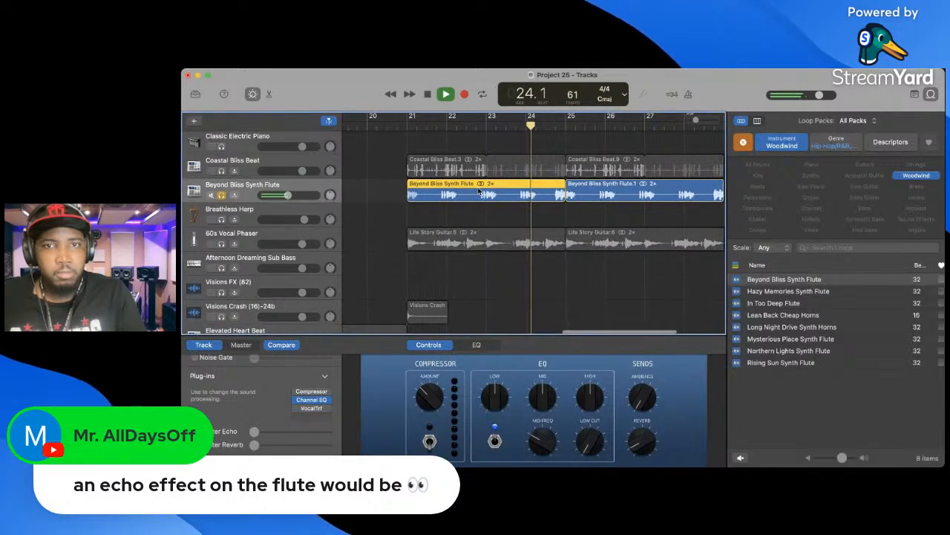
{"action": "key", "text": "space"}
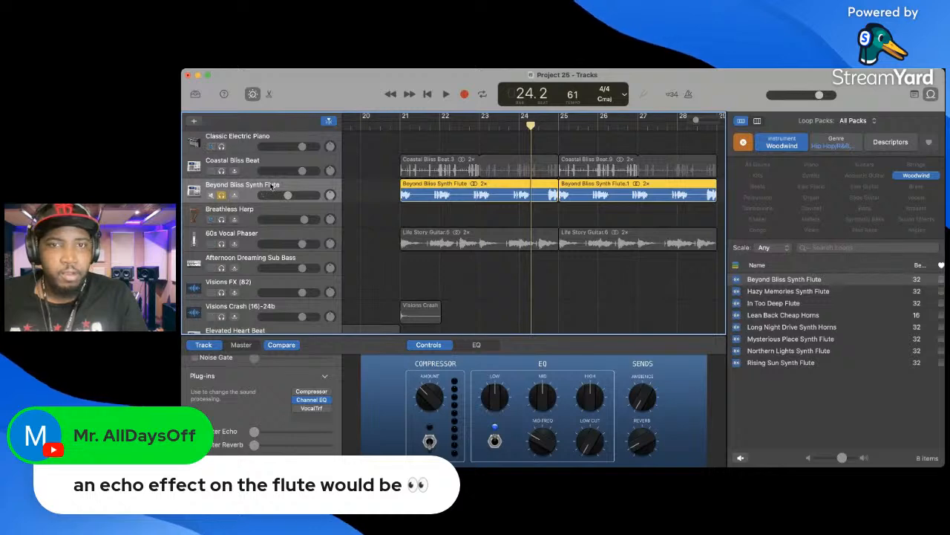
- Add an Echo plug-in after VocalTrf on the flute track and listen to the soloed flute from bar 24 to bar 28
{"action": "left_click", "coordinate": [317, 421]}
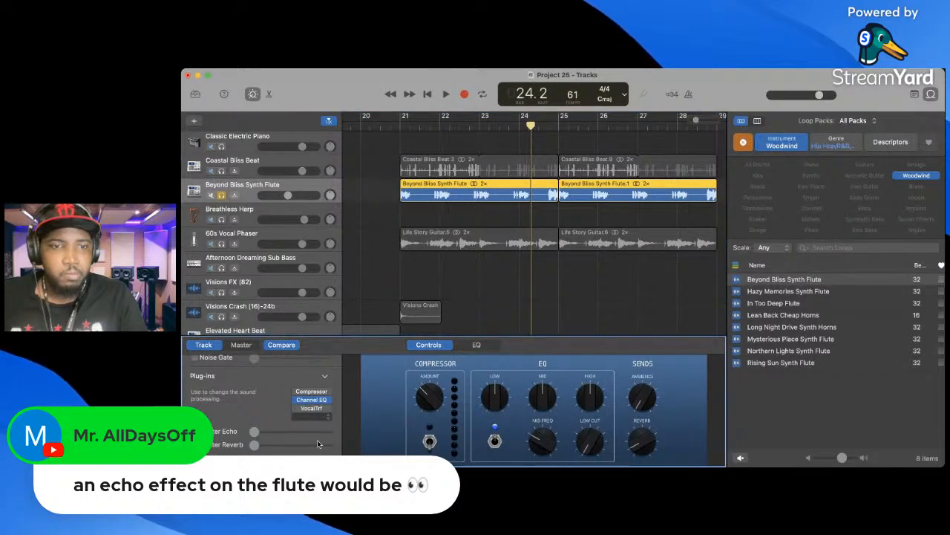
{"action": "left_click", "coordinate": [320, 444]}
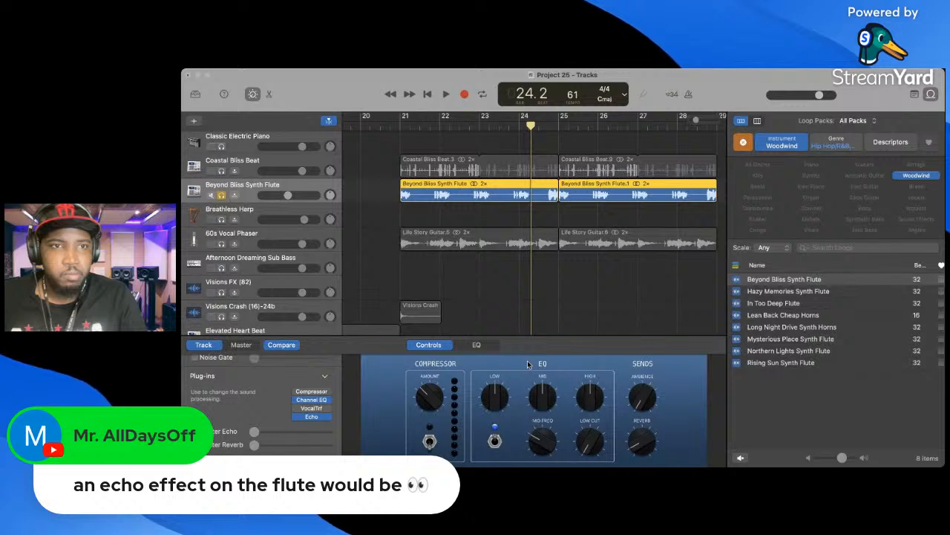
{"action": "key", "text": "space"}
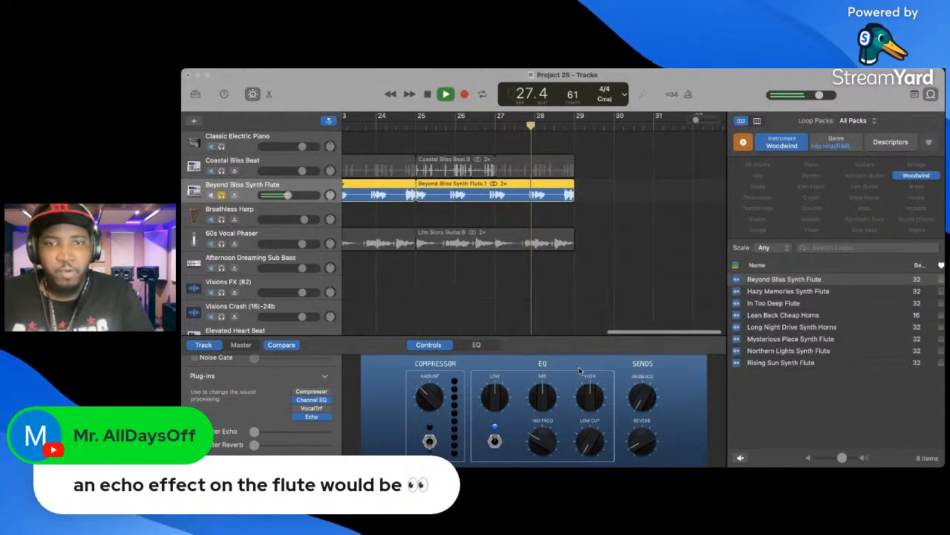
{"action": "scroll", "coordinate": [496, 203], "scroll_direction": "left", "scroll_amount": 2}
{"action": "key", "text": "space"}
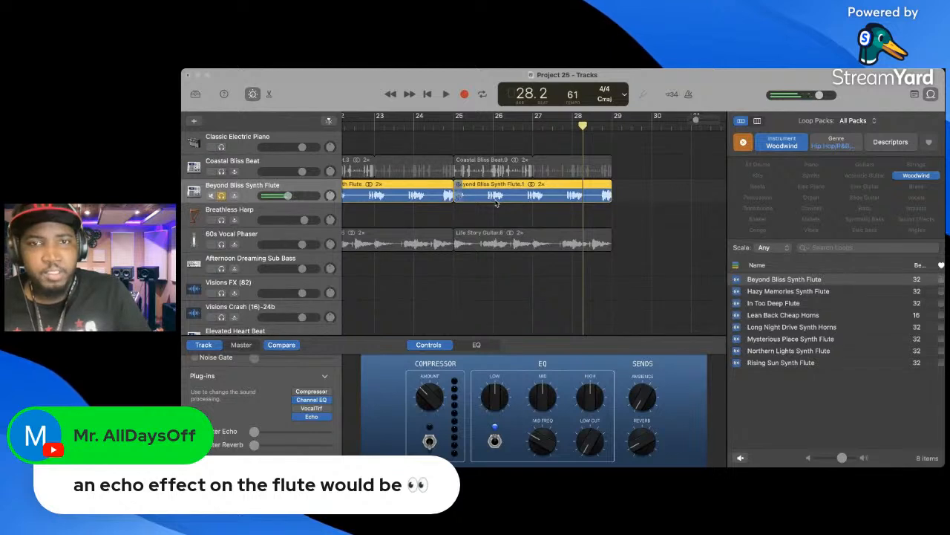
- Replay the flute with its effects from bar 21 and unsolo its track to hear the full mix up to bar 29
{"action": "scroll", "coordinate": [446, 164], "scroll_direction": "left", "scroll_amount": 3}
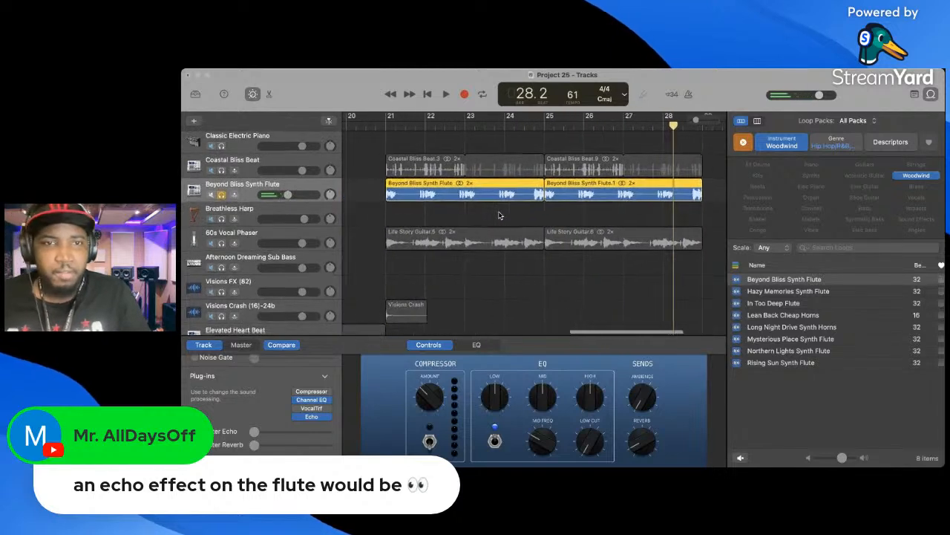
{"action": "left_click", "coordinate": [413, 130]}
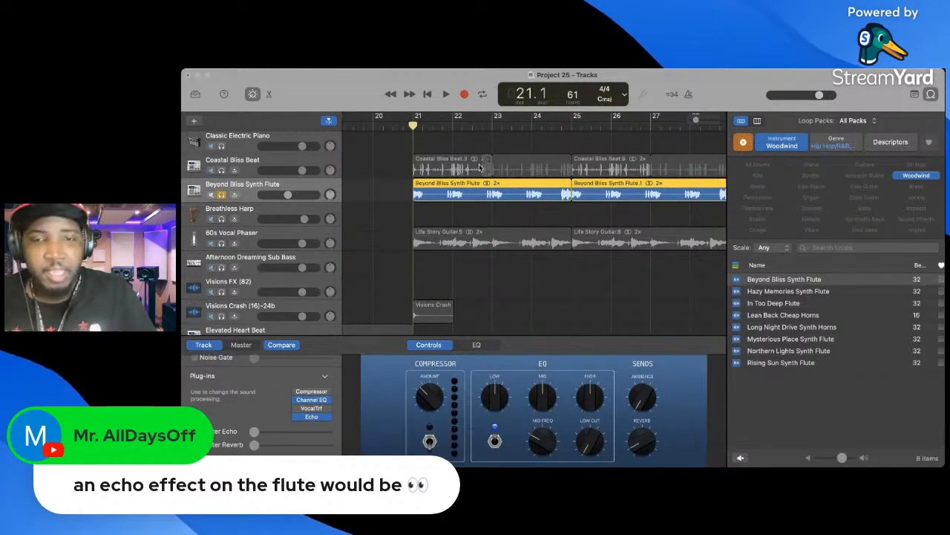
{"action": "key", "text": "space"}
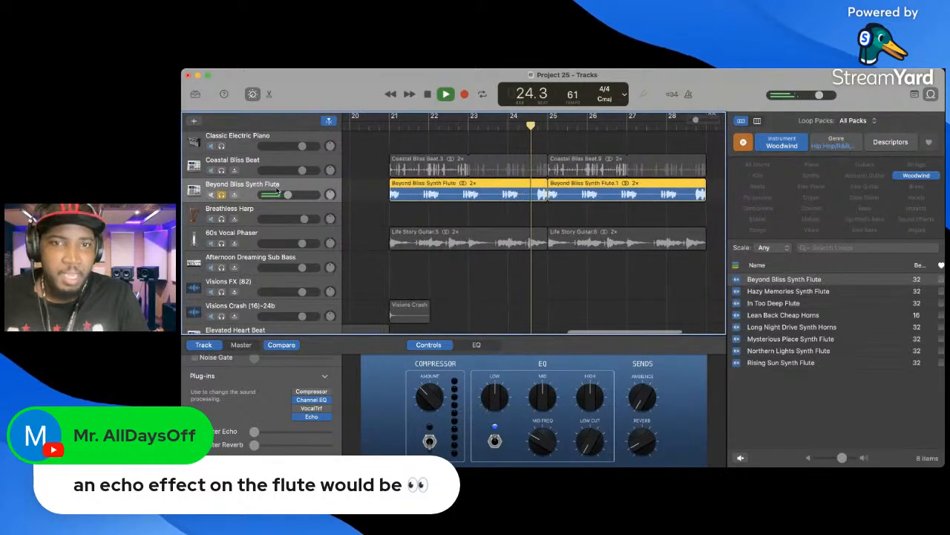
{"action": "left_click", "coordinate": [221, 195]}
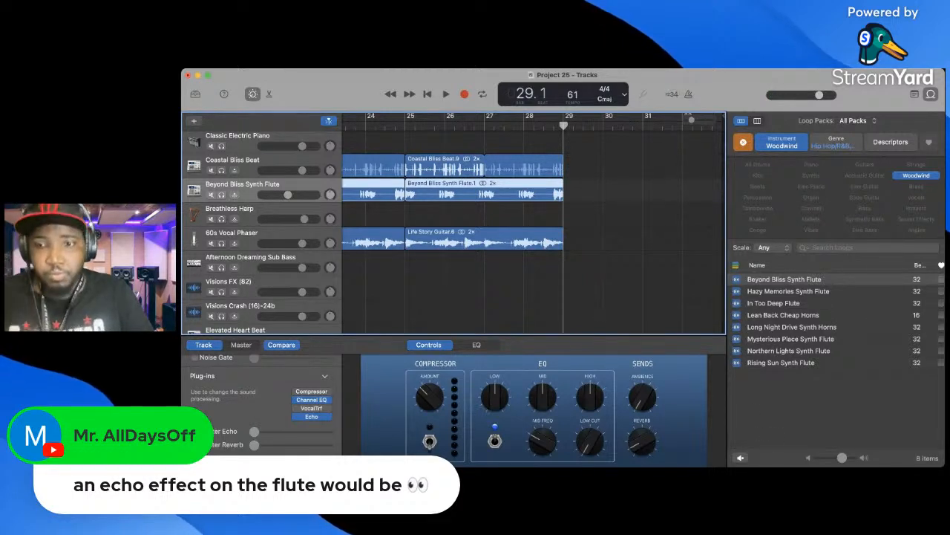
- Copy the Life Story Guitar region from bar 25 to bar 29 on the 60s Vocal Phaser track
{"action": "left_click", "coordinate": [851, 391]}
{"action": "scroll", "coordinate": [612, 238], "scroll_direction": "left", "scroll_amount": 3}
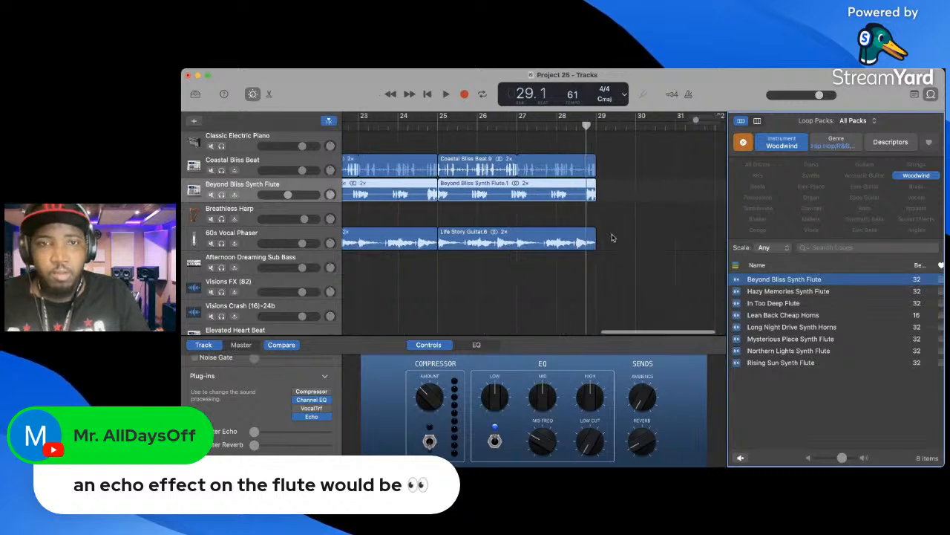
{"action": "scroll", "coordinate": [613, 237], "scroll_direction": "left", "scroll_amount": 3}
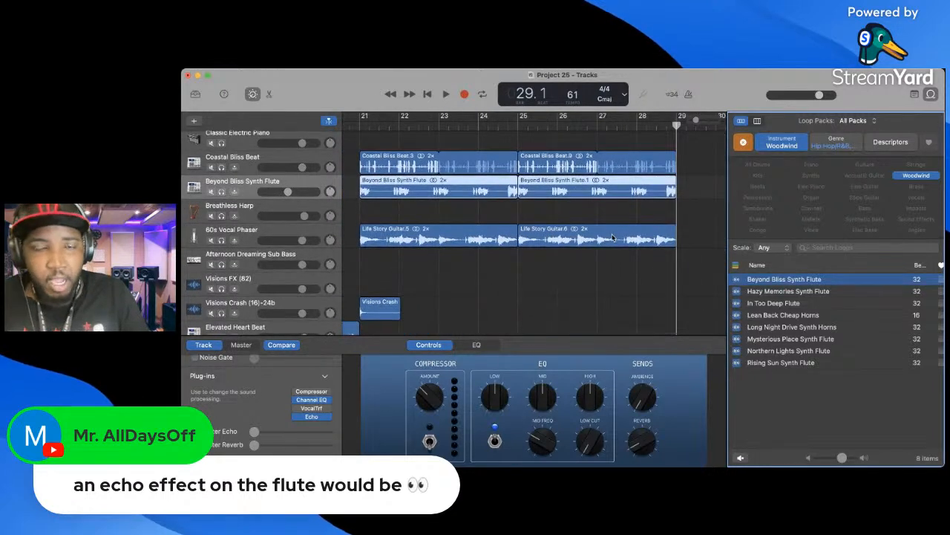
{"action": "scroll", "coordinate": [613, 237], "scroll_direction": "right", "scroll_amount": 2}
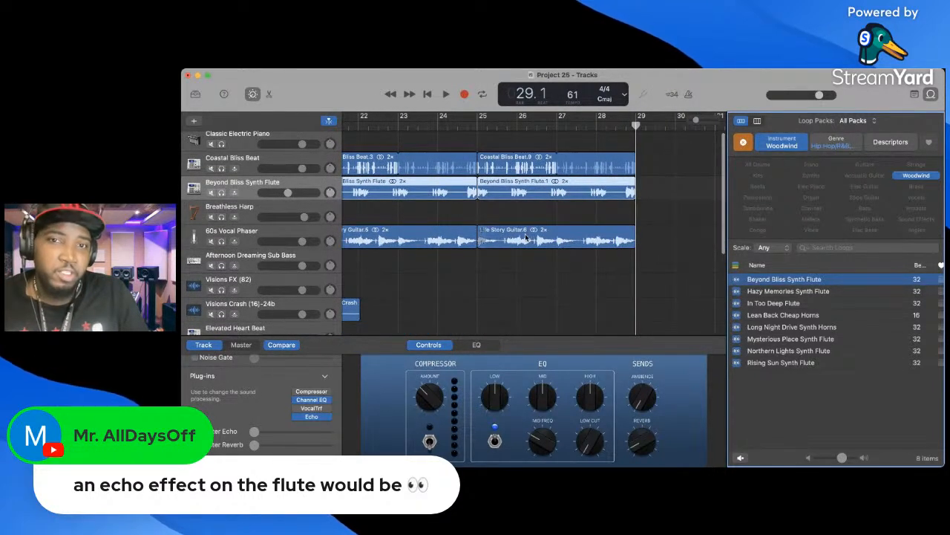
{"action": "left_click_drag", "start_coordinate": [551, 245], "coordinate": [694, 245]}
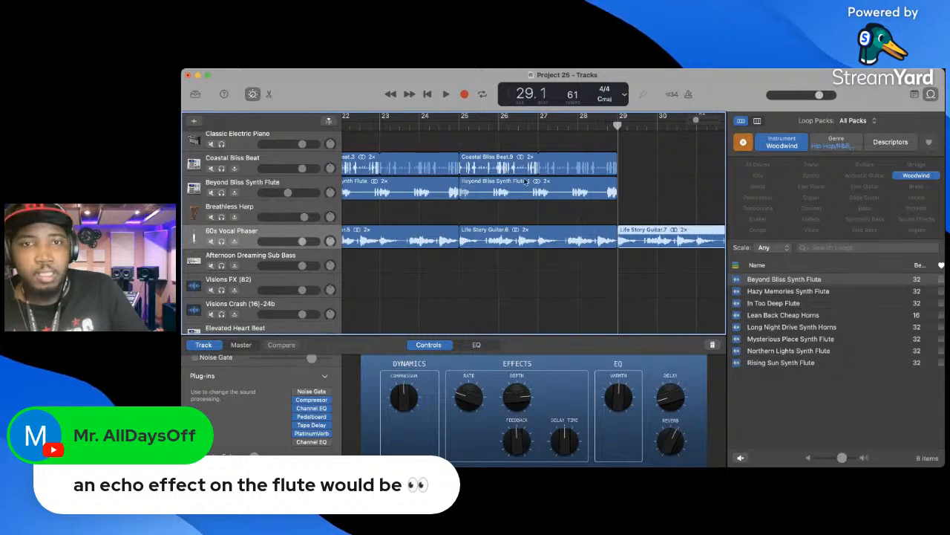
- Try a copy of the Coastal Bliss Beat region at bar 29, remove it, and briefly play the guitar alone there
{"action": "left_click_drag", "start_coordinate": [513, 166], "coordinate": [653, 154]}
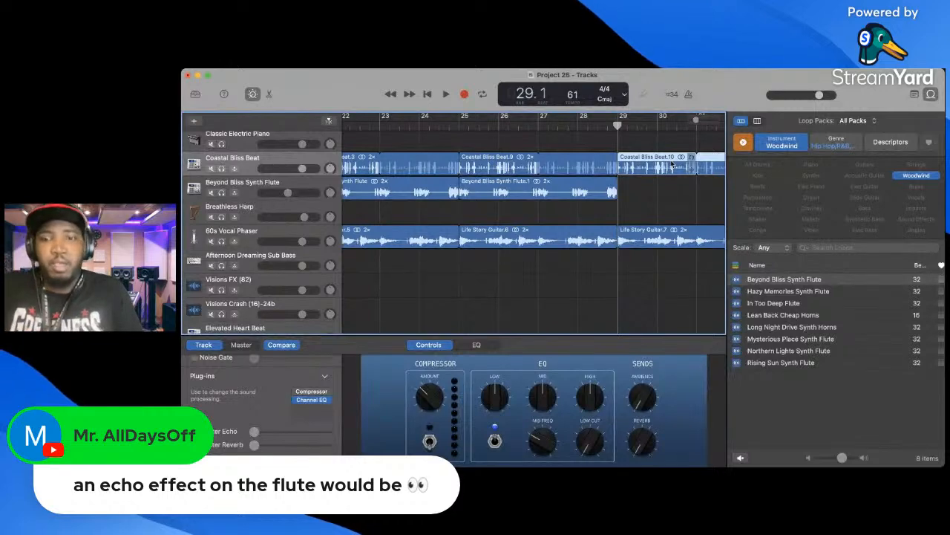
{"action": "key", "text": "Delete"}
{"action": "key", "text": "space"}
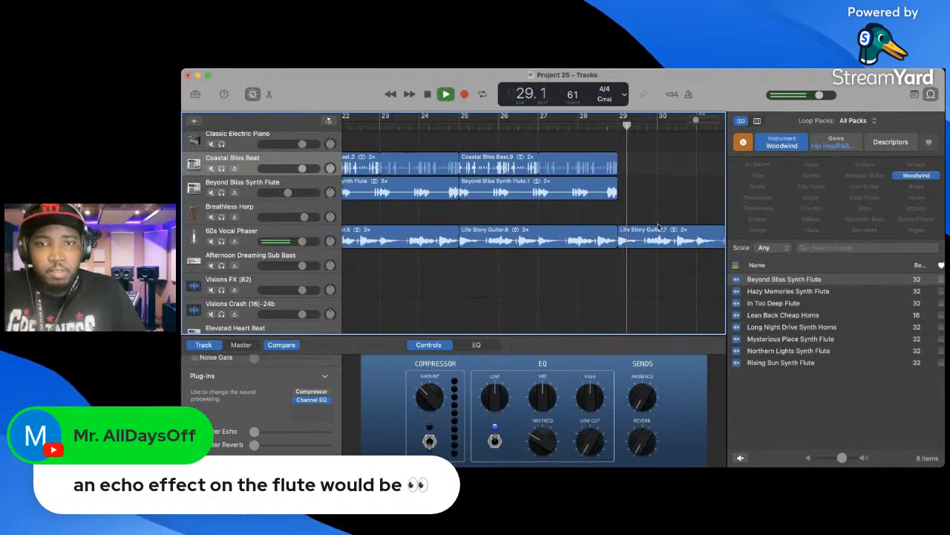
{"action": "scroll", "coordinate": [658, 227], "scroll_direction": "down", "scroll_amount": 5}
{"action": "scroll", "coordinate": [658, 227], "scroll_direction": "right", "scroll_amount": 2}
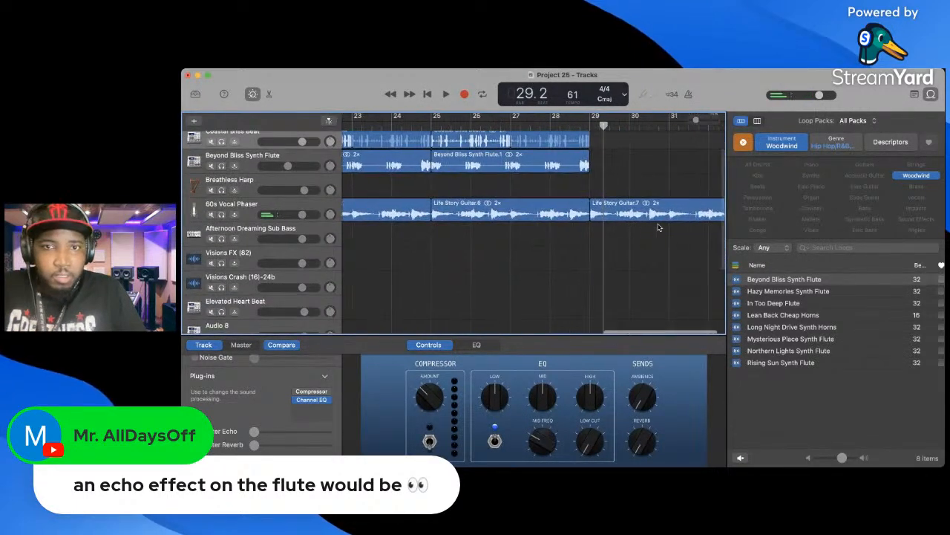
- Duplicate the Beyond Bliss Synth Flute track and copy the flute region from bar 25 to bar 29 on the new track
{"action": "scroll", "coordinate": [658, 227], "scroll_direction": "down", "scroll_amount": 2}
{"action": "scroll", "coordinate": [658, 227], "scroll_direction": "left", "scroll_amount": 6}
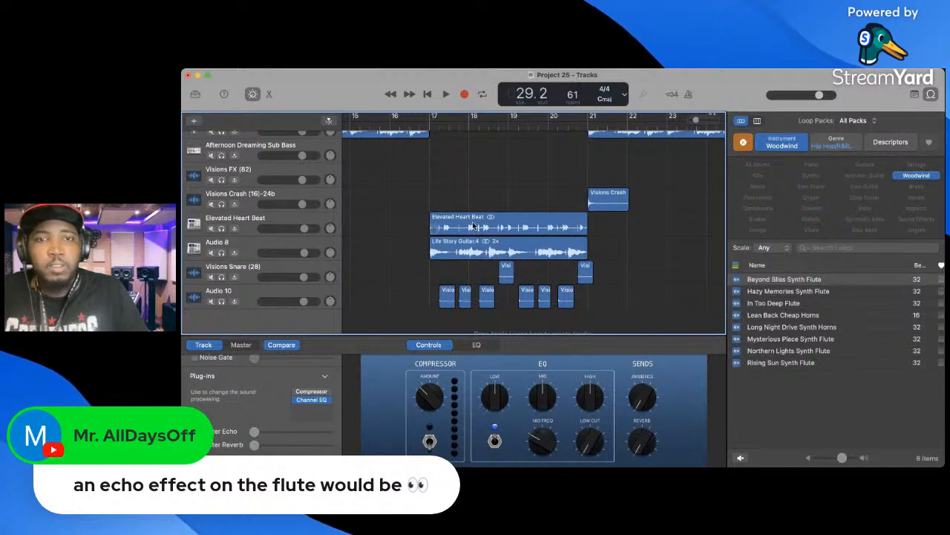
{"action": "scroll", "coordinate": [472, 224], "scroll_direction": "up", "scroll_amount": 5}
{"action": "scroll", "coordinate": [472, 225], "scroll_direction": "right", "scroll_amount": 6}
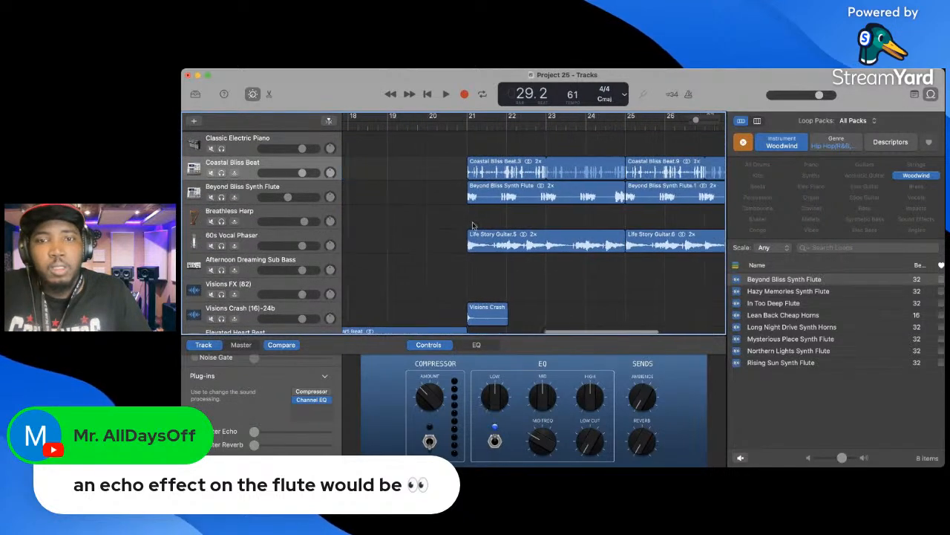
{"action": "scroll", "coordinate": [472, 225], "scroll_direction": "right", "scroll_amount": 2}
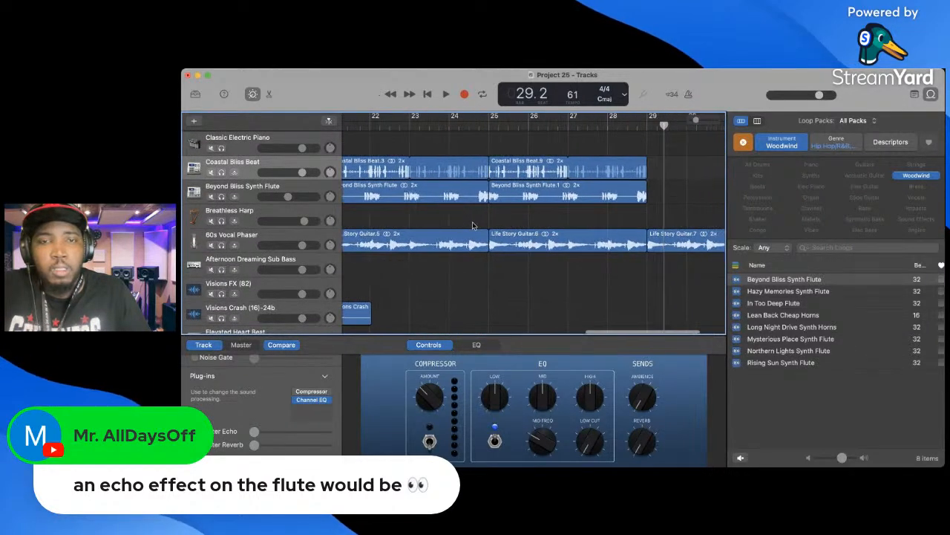
{"action": "left_click", "coordinate": [250, 189]}
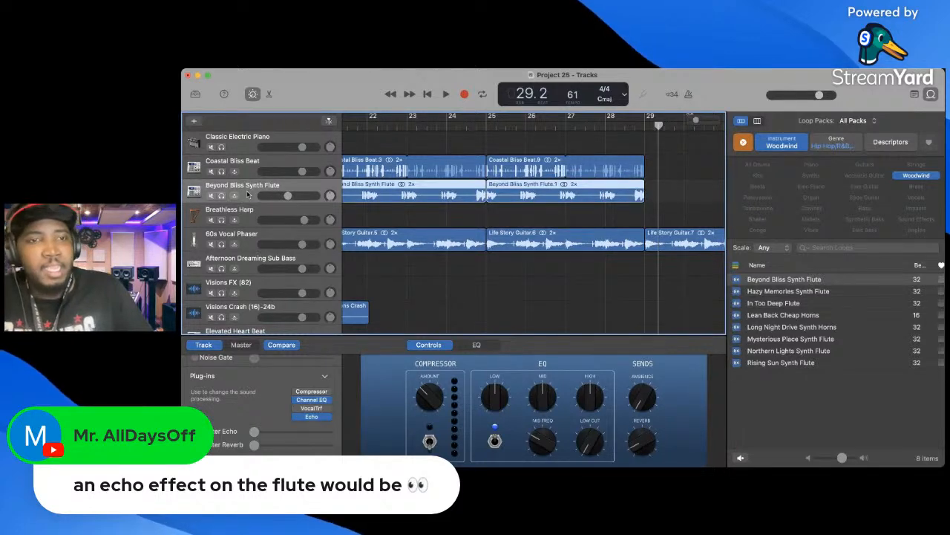
{"action": "key", "text": "super+d"}
{"action": "key", "text": "Delete"}
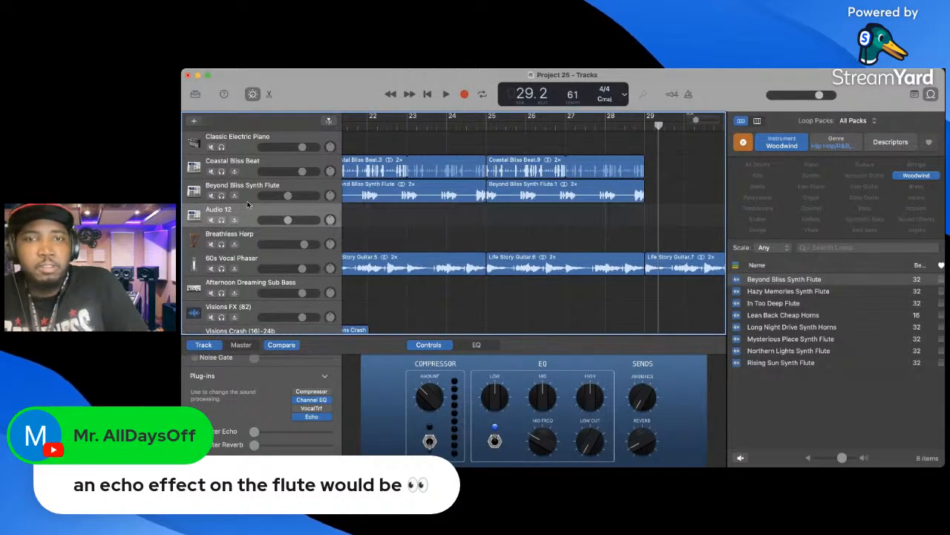
{"action": "left_click_drag", "start_coordinate": [544, 196], "coordinate": [707, 213]}
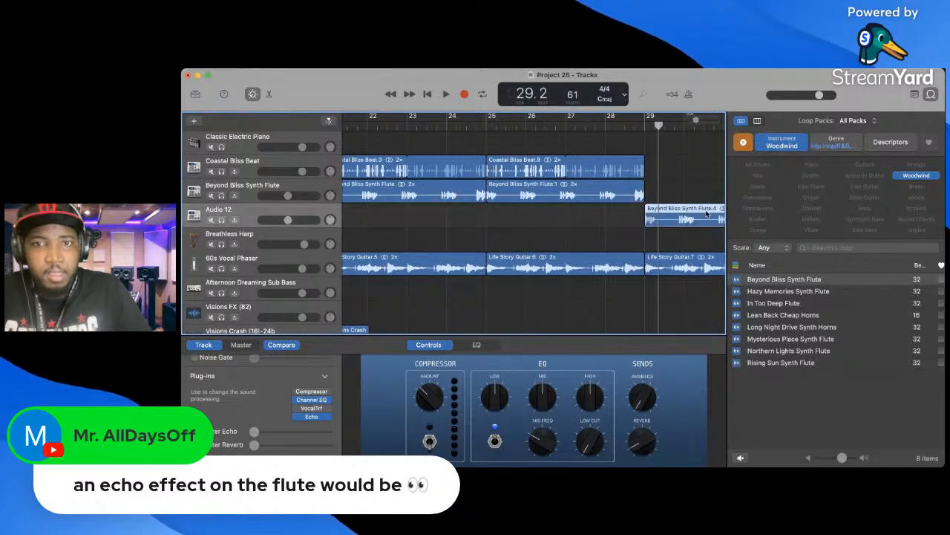
- Replace the VocalTrf plug-in on the duplicated flute track with AutoFilter and listen to the result from bar 29
{"action": "left_click", "coordinate": [312, 408]}
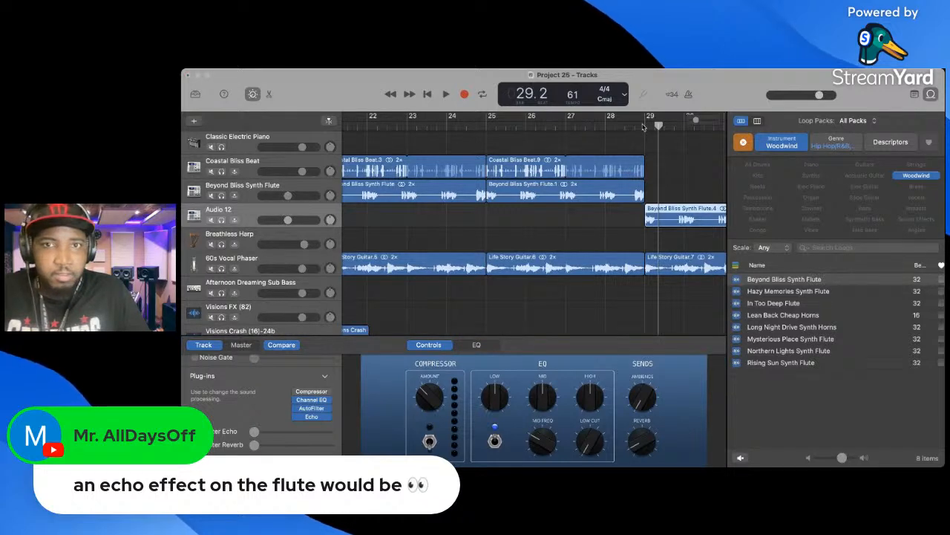
{"action": "left_click", "coordinate": [643, 127]}
{"action": "key", "text": "space"}
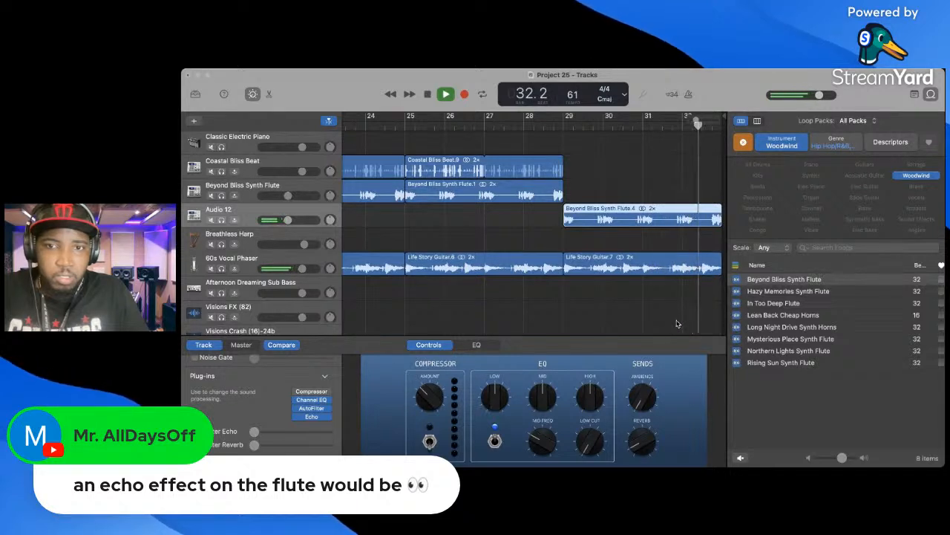
{"action": "left_click", "coordinate": [564, 126]}
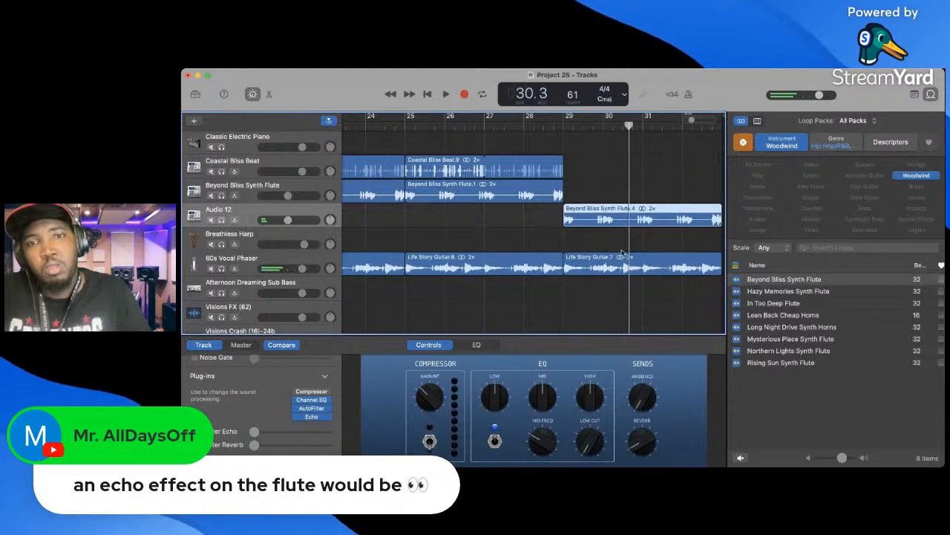
- Copy the Afternoon Dreaming Sub Bass region from bar 5 to bar 29 on its track
{"action": "scroll", "coordinate": [622, 253], "scroll_direction": "down", "scroll_amount": 5}
{"action": "scroll", "coordinate": [622, 253], "scroll_direction": "down", "scroll_amount": 2}
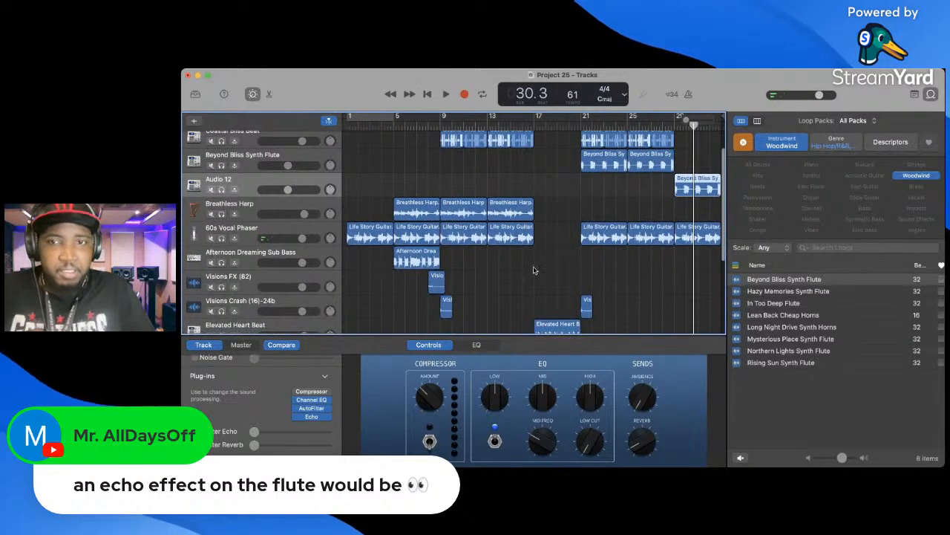
{"action": "left_click_drag", "start_coordinate": [407, 263], "coordinate": [690, 265]}
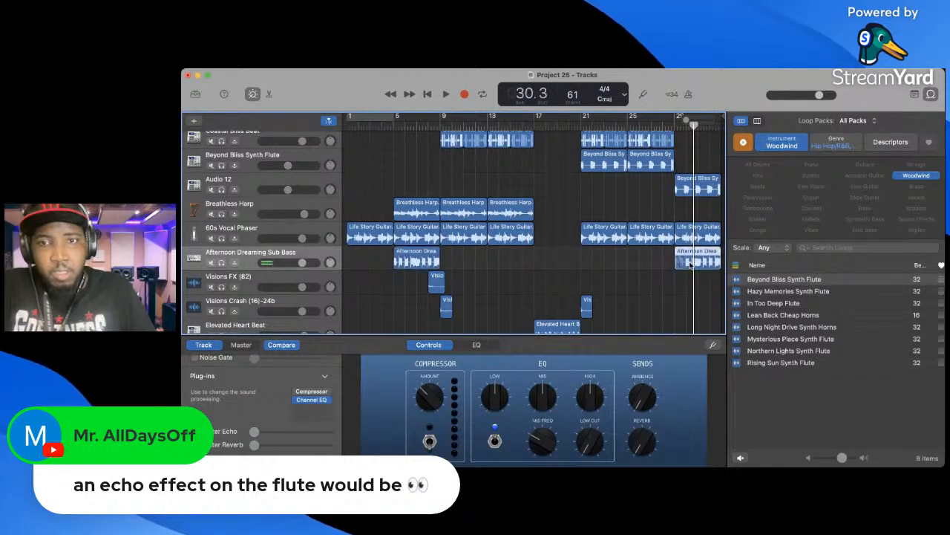
{"action": "scroll", "coordinate": [691, 265], "scroll_direction": "down", "scroll_amount": 1}
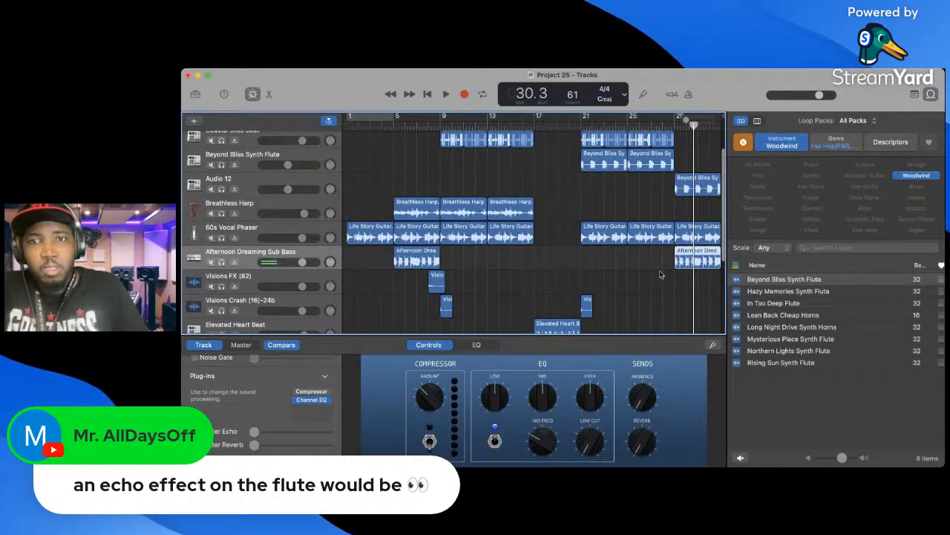
{"action": "scroll", "coordinate": [660, 274], "scroll_direction": "down", "scroll_amount": 1}
{"action": "scroll", "coordinate": [660, 275], "scroll_direction": "up", "scroll_amount": 5}
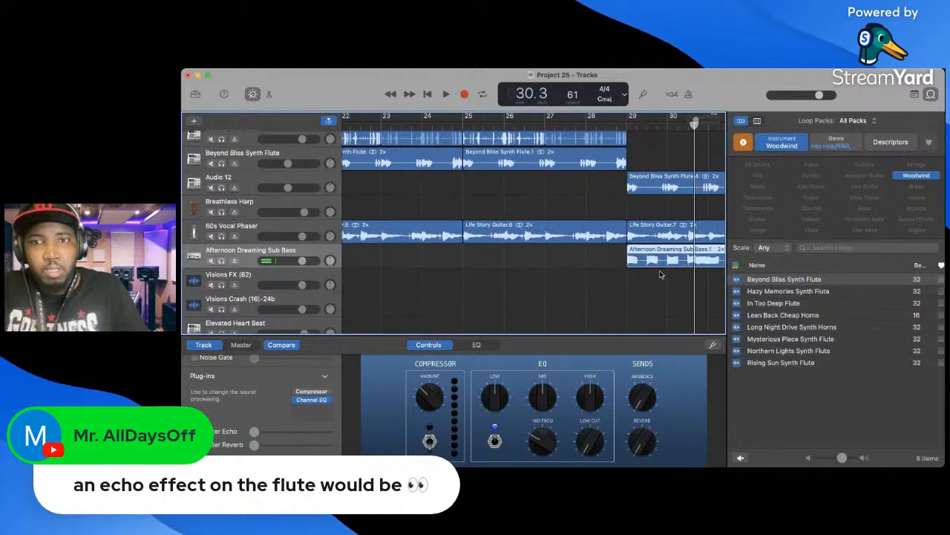
{"action": "scroll", "coordinate": [661, 275], "scroll_direction": "right", "scroll_amount": 3}
{"action": "scroll", "coordinate": [660, 274], "scroll_direction": "left", "scroll_amount": 1}
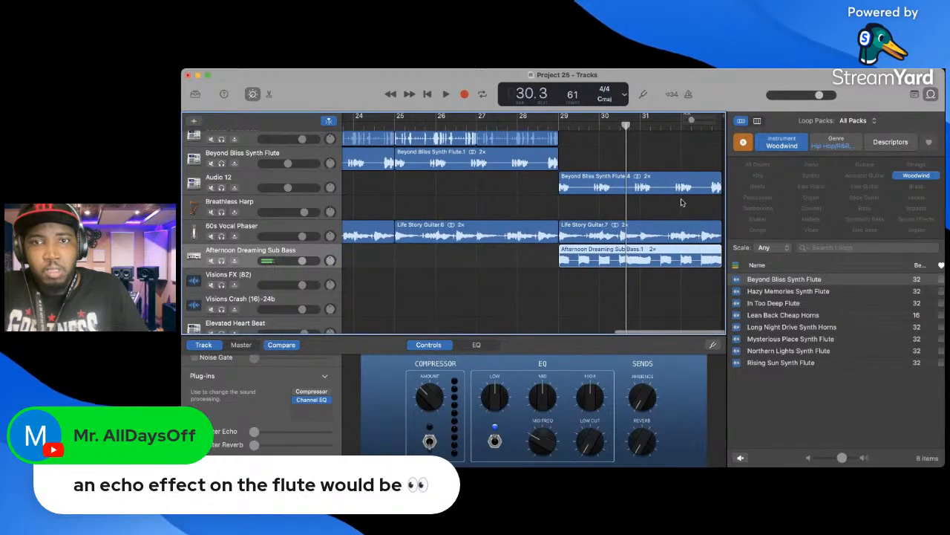
- Copy the Visions FX (82) region from bar 8 to bar 32 on its track and delete the surplus copy near bar 34
{"action": "scroll", "coordinate": [594, 254], "scroll_direction": "left", "scroll_amount": 10}
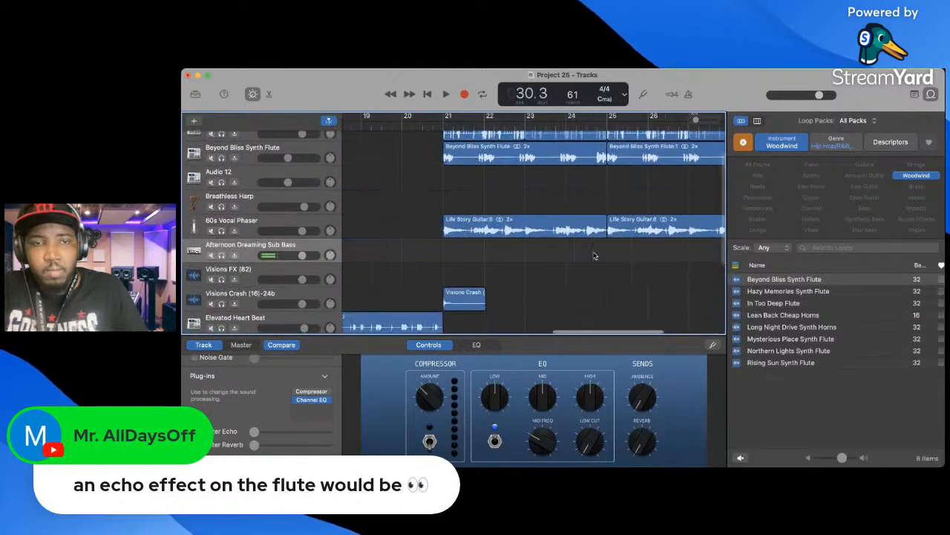
{"action": "scroll", "coordinate": [594, 255], "scroll_direction": "left", "scroll_amount": 2}
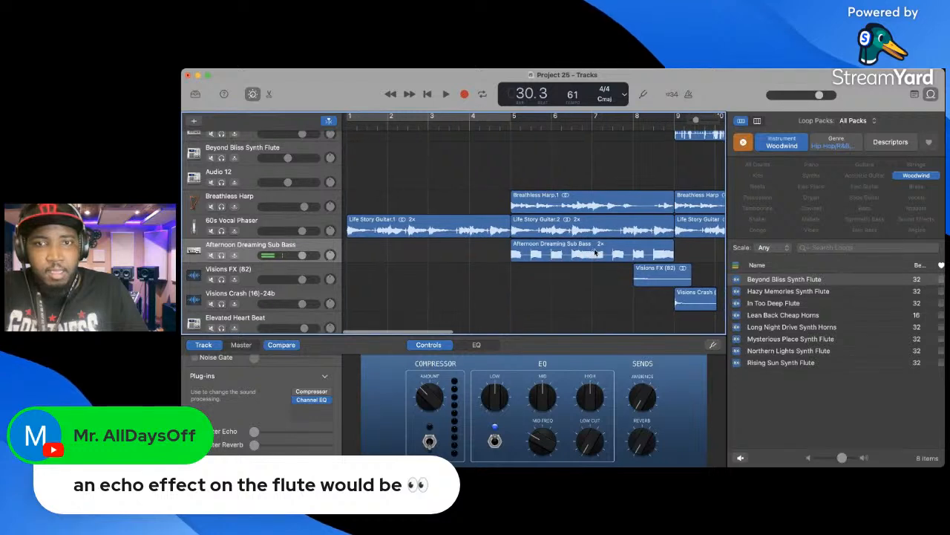
{"action": "left_click", "coordinate": [673, 277]}
{"action": "mouse_move", "coordinate": [703, 282]}
{"action": "left_mouse_down"}
{"action": "mouse_move", "coordinate": [787, 283]}
{"action": "mouse_move", "coordinate": [705, 279]}
{"action": "mouse_move", "coordinate": [719, 298]}
{"action": "mouse_move", "coordinate": [711, 279]}
{"action": "left_mouse_up"}
{"action": "scroll", "coordinate": [718, 299], "scroll_direction": "right", "scroll_amount": 4}
{"action": "scroll", "coordinate": [712, 280], "scroll_direction": "right", "scroll_amount": 2}
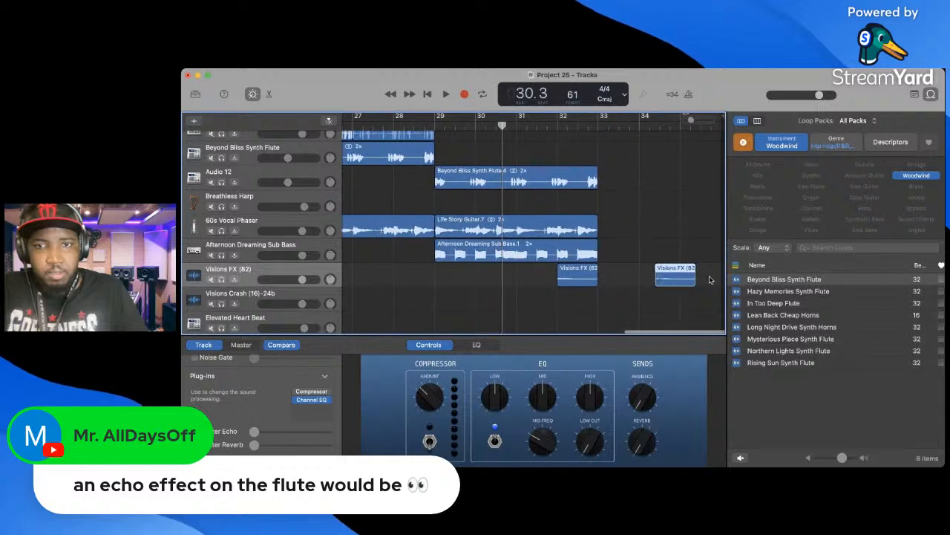
{"action": "key", "text": "Delete"}
- Copy all regions between bars 9 and 33 across the tracks as a block starting at bar 33
{"action": "scroll", "coordinate": [628, 243], "scroll_direction": "down", "scroll_amount": 5}
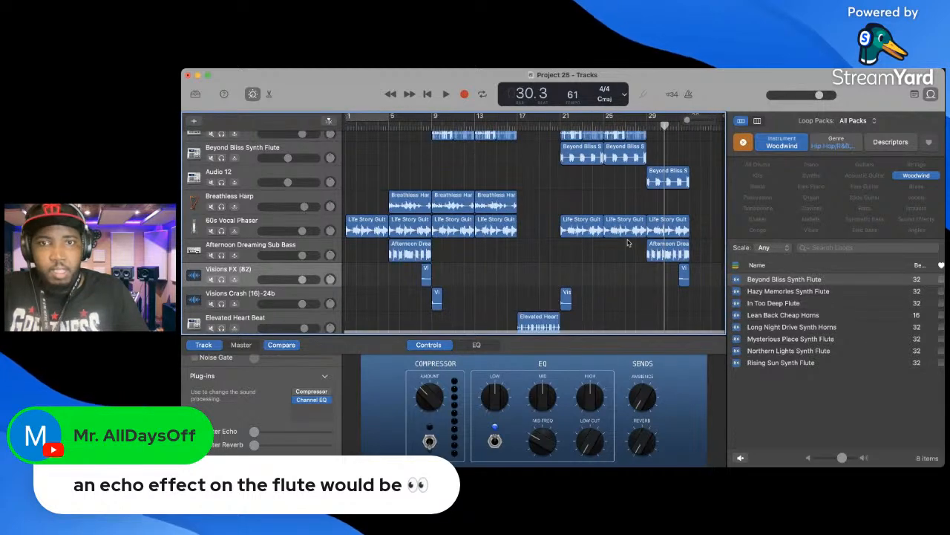
{"action": "scroll", "coordinate": [628, 242], "scroll_direction": "up", "scroll_amount": 2}
{"action": "scroll", "coordinate": [490, 156], "scroll_direction": "down", "scroll_amount": 3}
{"action": "scroll", "coordinate": [490, 155], "scroll_direction": "down", "scroll_amount": 3}
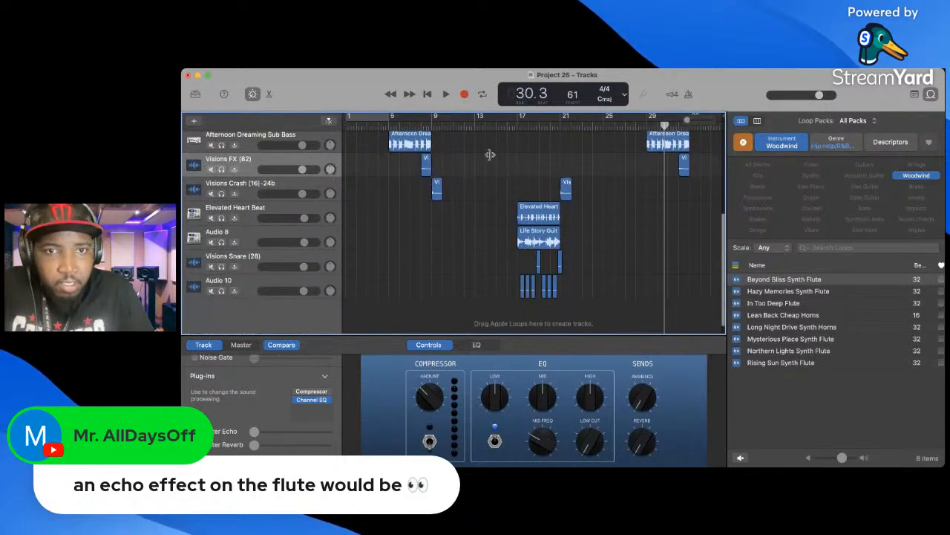
{"action": "scroll", "coordinate": [488, 153], "scroll_direction": "up", "scroll_amount": 5}
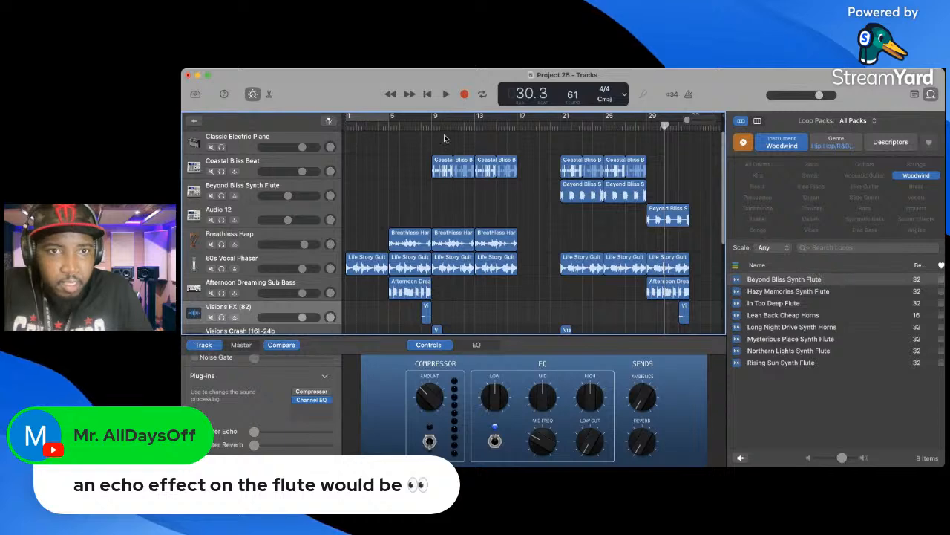
{"action": "left_click_drag", "start_coordinate": [436, 138], "coordinate": [687, 298]}
{"action": "scroll", "coordinate": [682, 290], "scroll_direction": "up", "scroll_amount": 5}
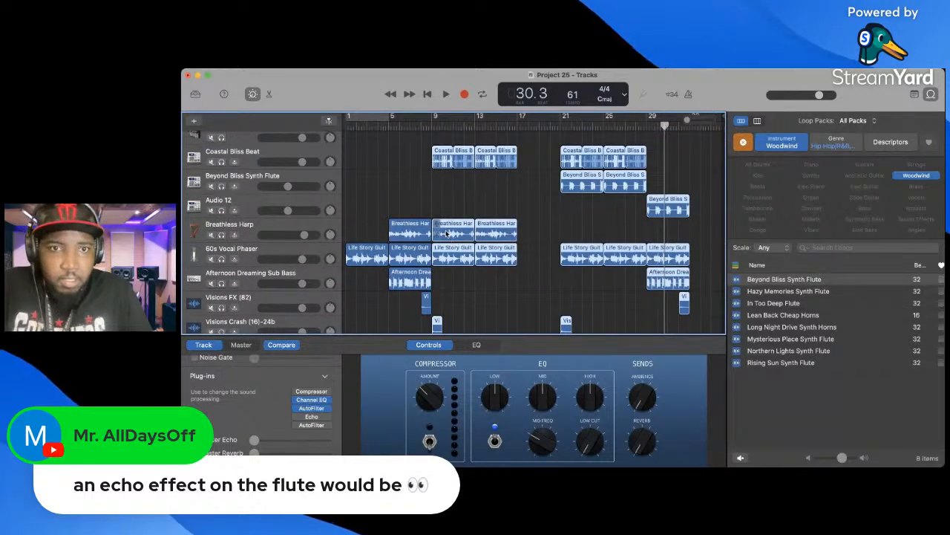
{"action": "left_click_drag", "start_coordinate": [449, 232], "coordinate": [710, 226]}
{"action": "scroll", "coordinate": [709, 226], "scroll_direction": "right", "scroll_amount": 5}
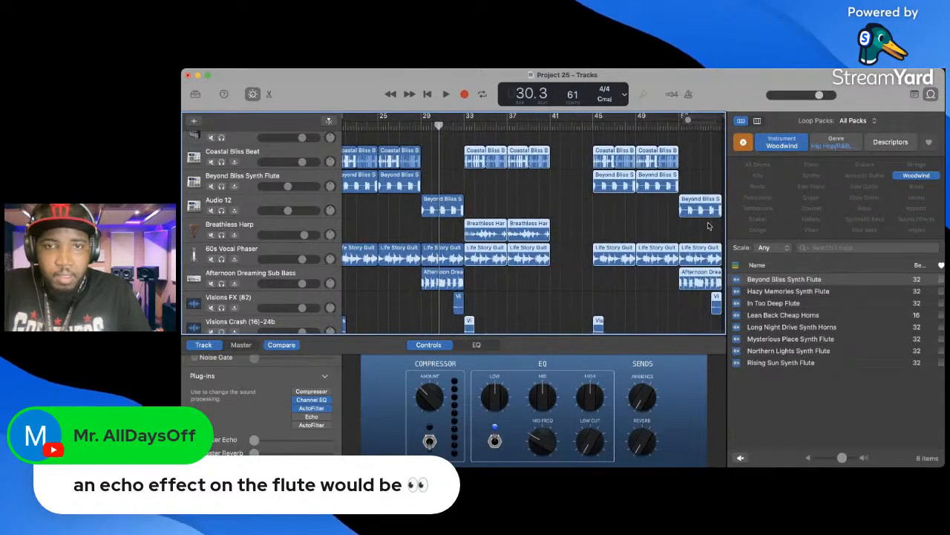
{"action": "scroll", "coordinate": [709, 225], "scroll_direction": "left", "scroll_amount": 10}
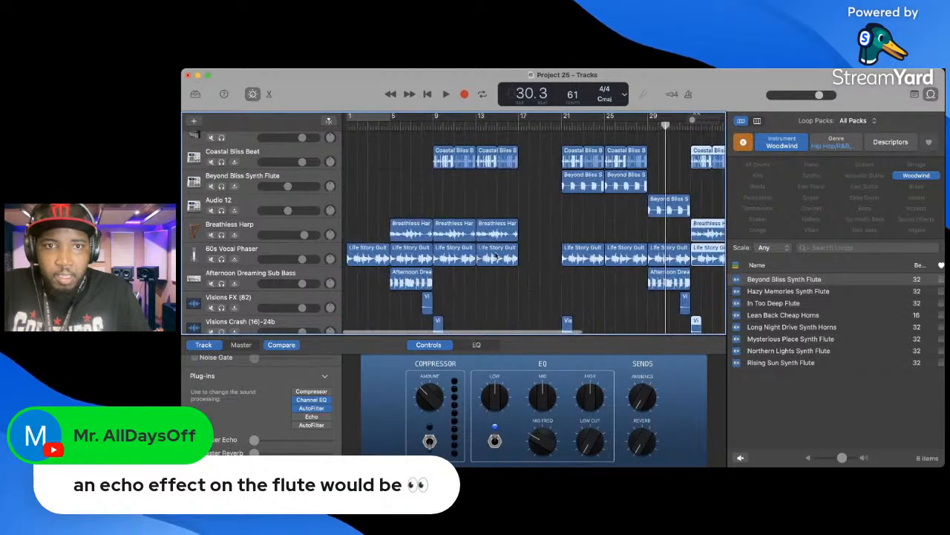
- Try to copy the regions between bars 9 and 17 to bar 57
{"action": "left_click_drag", "start_coordinate": [436, 140], "coordinate": [507, 290]}
{"action": "scroll", "coordinate": [443, 184], "scroll_direction": "up", "scroll_amount": 10}
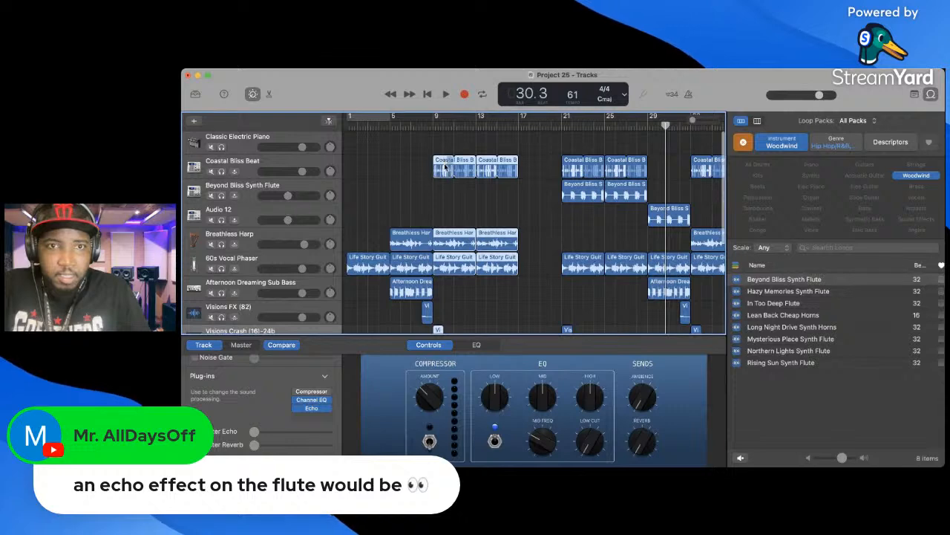
{"action": "left_click_drag", "start_coordinate": [444, 168], "coordinate": [727, 172]}
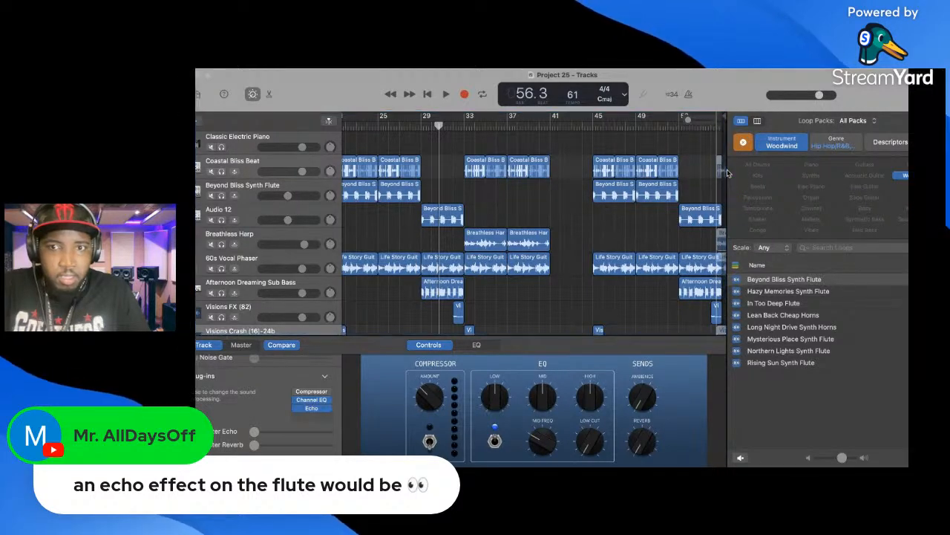
- Extend the timeline past bar 57 by placing a temporary copy of the bar 53 flute region there and deleting it
{"action": "left_click", "coordinate": [699, 216]}
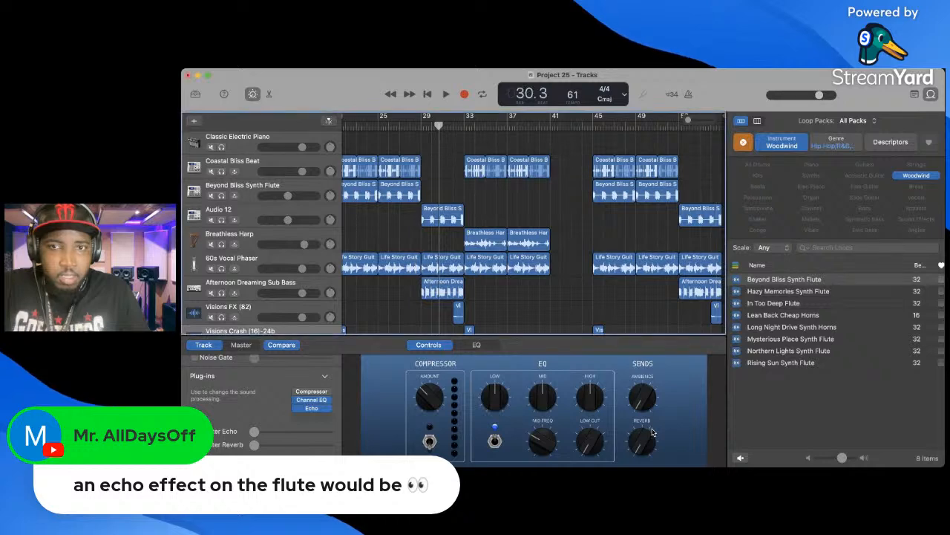
{"action": "left_click_drag", "start_coordinate": [699, 216], "coordinate": [717, 196]}
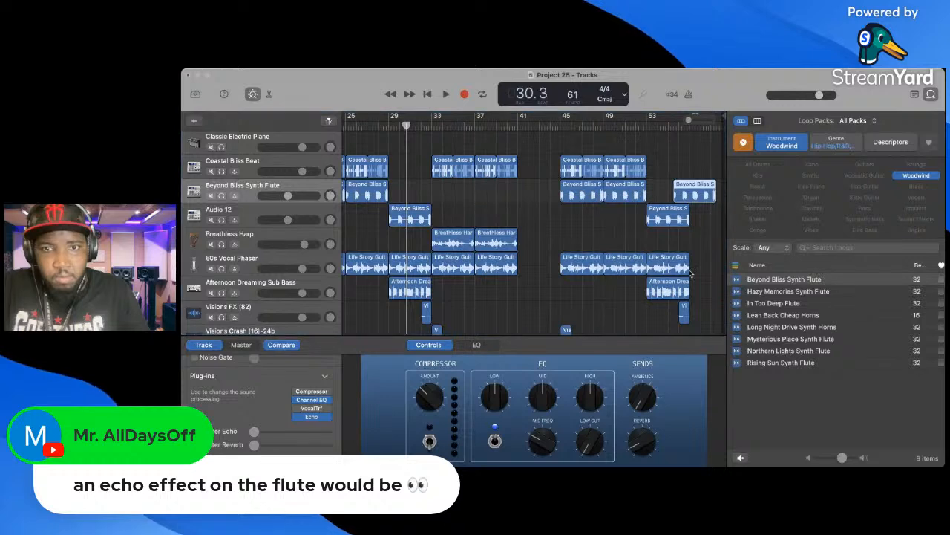
{"action": "left_click", "coordinate": [689, 178]}
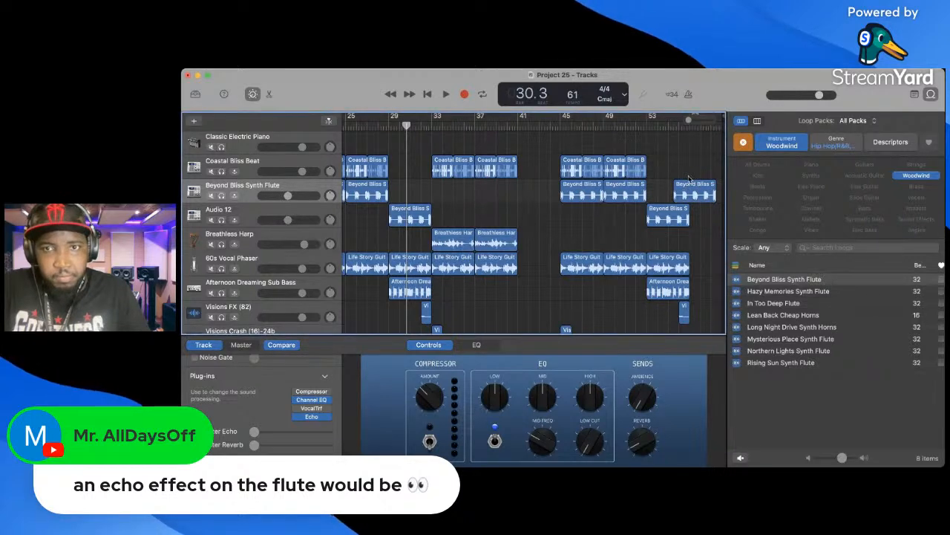
{"action": "left_click_drag", "start_coordinate": [689, 188], "coordinate": [719, 194]}
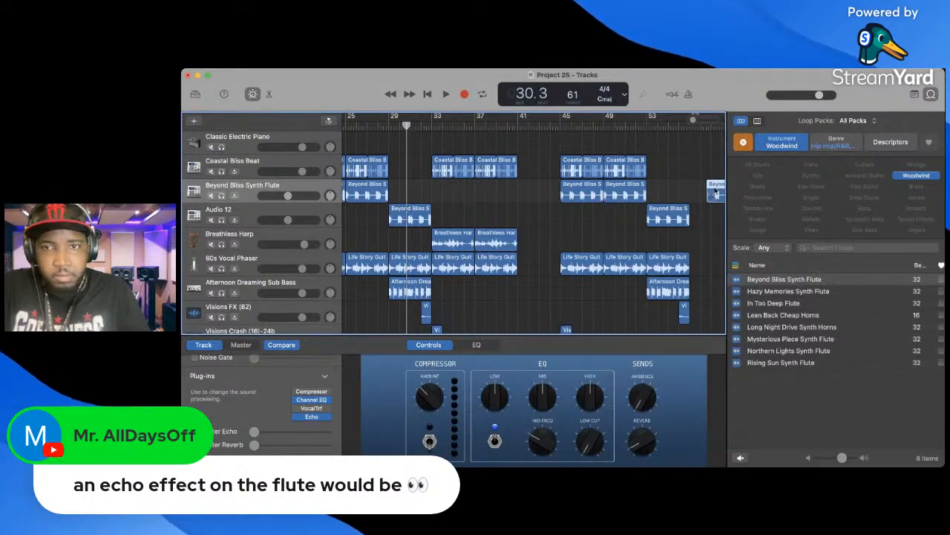
{"action": "scroll", "coordinate": [704, 196], "scroll_direction": "right", "scroll_amount": 2}
{"action": "scroll", "coordinate": [704, 196], "scroll_direction": "left", "scroll_amount": 1}
{"action": "key", "text": "Delete"}
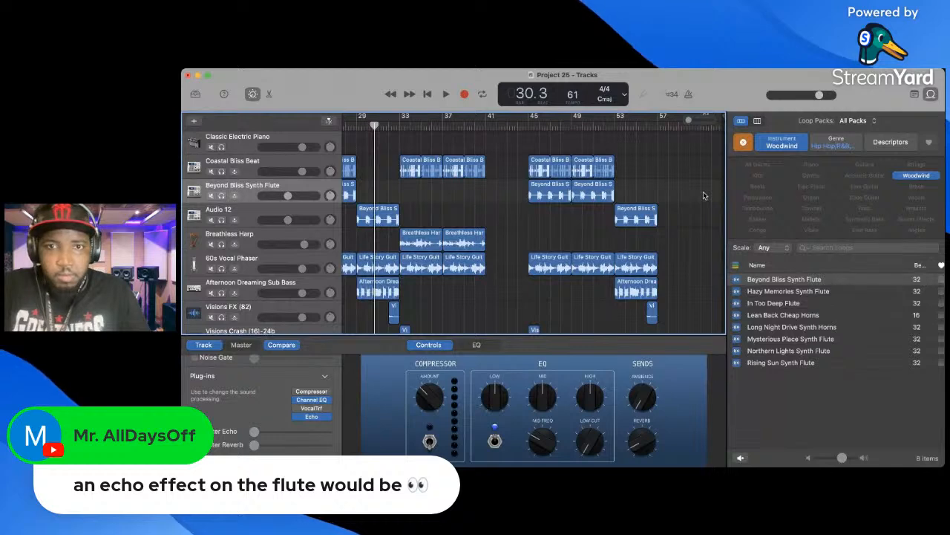
- Copy the beat, harp, guitar and crash regions between bars 9 and 17 to bar 57
{"action": "scroll", "coordinate": [705, 196], "scroll_direction": "down", "scroll_amount": 3}
{"action": "scroll", "coordinate": [535, 208], "scroll_direction": "left", "scroll_amount": 4}
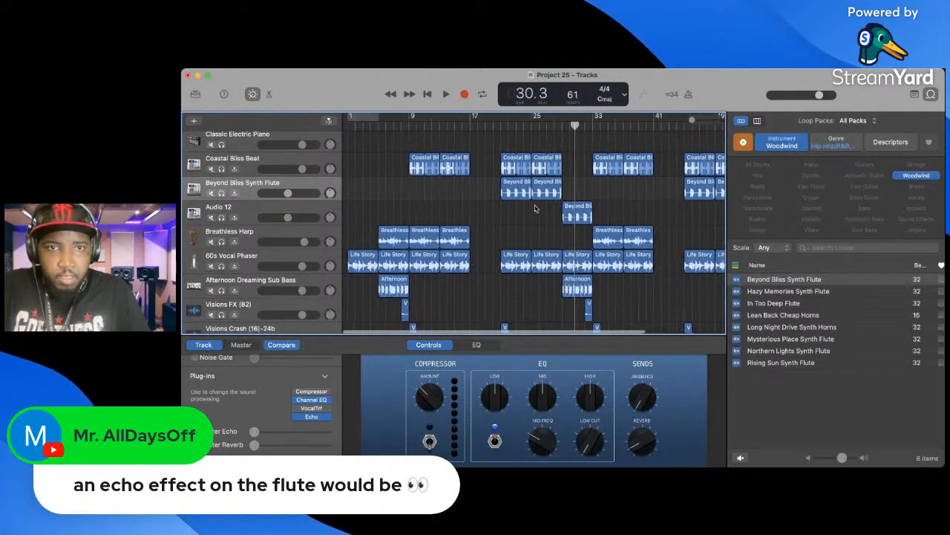
{"action": "left_click_drag", "start_coordinate": [409, 134], "coordinate": [465, 384]}
{"action": "scroll", "coordinate": [467, 310], "scroll_direction": "up", "scroll_amount": 5}
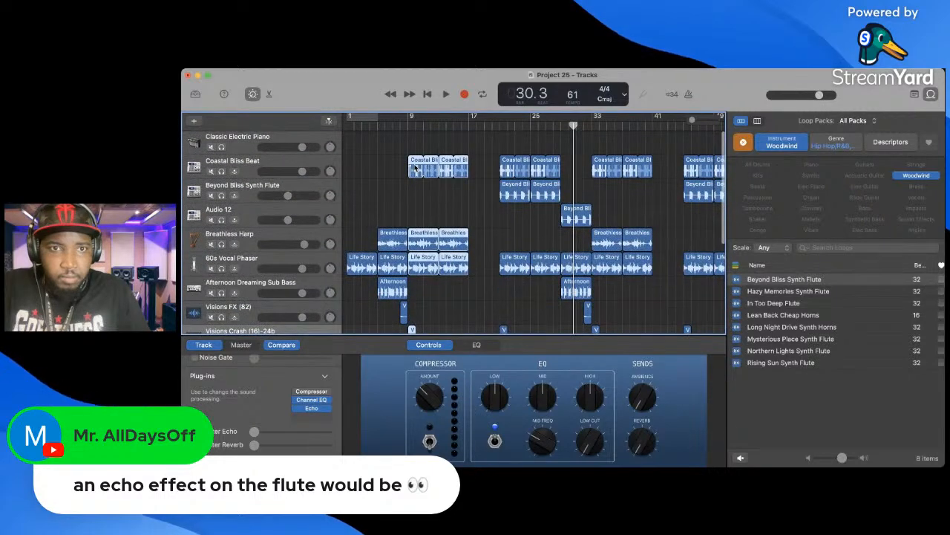
{"action": "left_click_drag", "start_coordinate": [416, 168], "coordinate": [684, 174]}
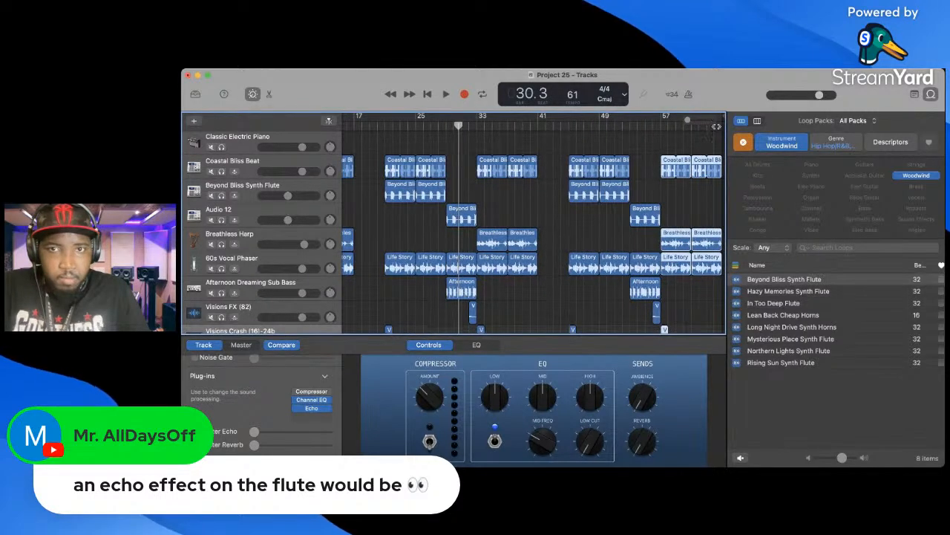
- Listen to the end of the bar 57 section up to bar 65
{"action": "left_click", "coordinate": [714, 125]}
{"action": "key", "text": "space"}
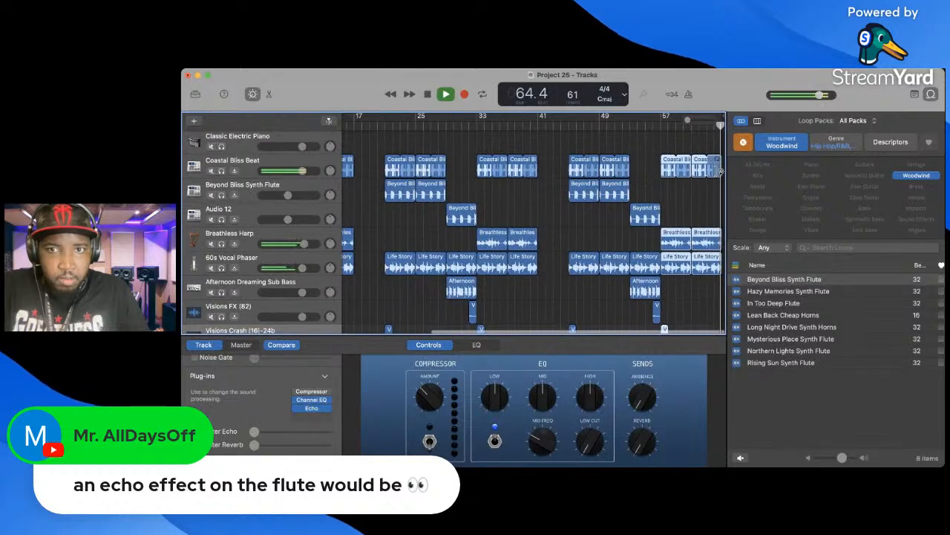
{"action": "key", "text": "space"}
{"action": "key", "text": "super+Right"}
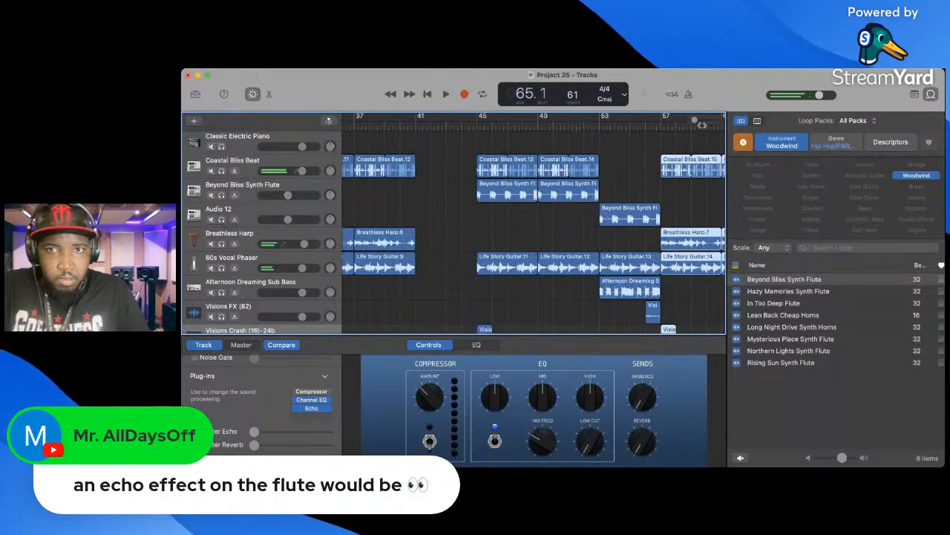
{"action": "scroll", "coordinate": [689, 160], "scroll_direction": "right", "scroll_amount": 3}
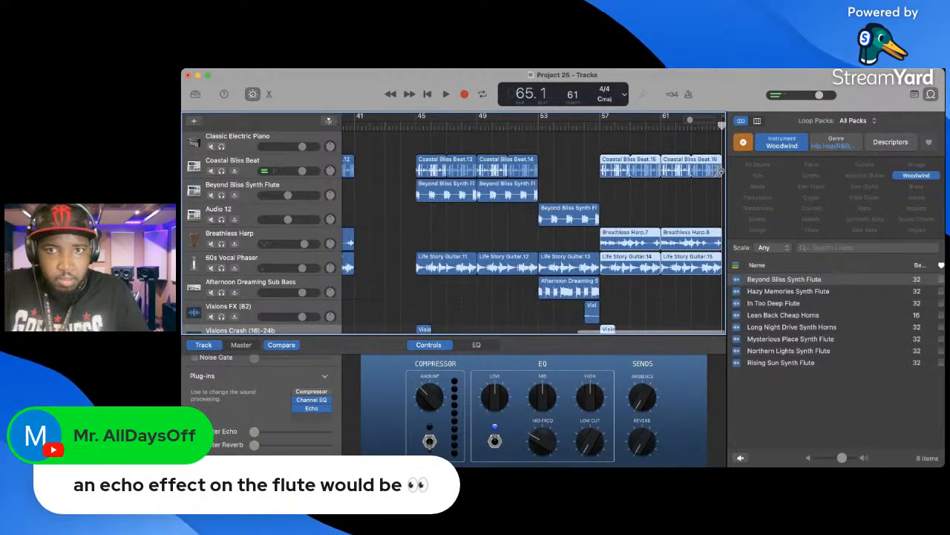
- Trim only the last Coastal Bliss Beat region so that it ends at bar 64
{"action": "left_click_drag", "start_coordinate": [721, 171], "coordinate": [711, 171]}
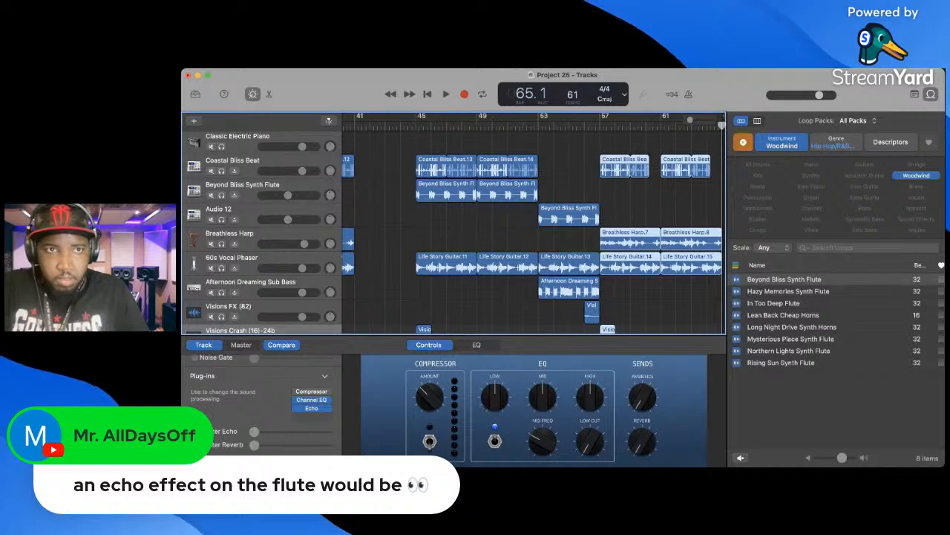
{"action": "key", "text": "super+z"}
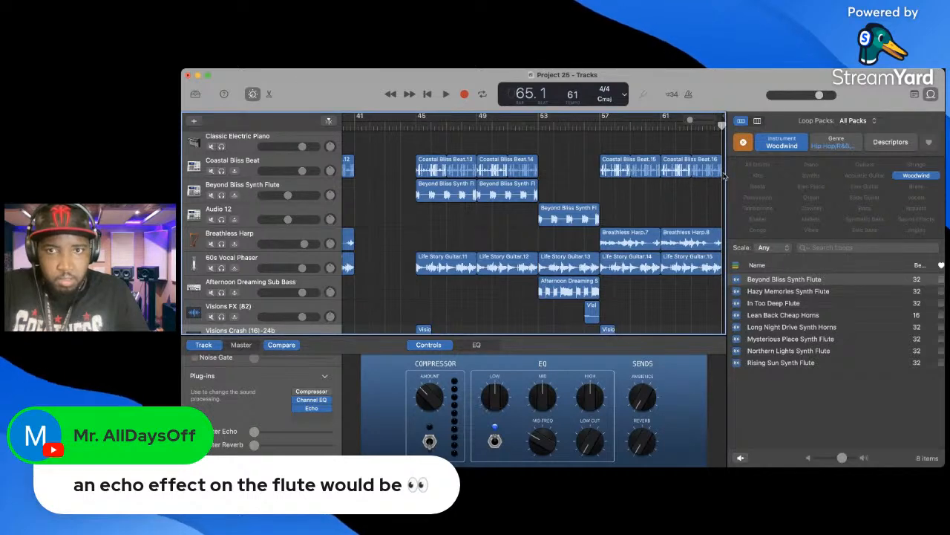
{"action": "key", "text": "comma"}
{"action": "key", "text": "comma"}
{"action": "key", "text": "comma"}
{"action": "key", "text": "comma"}
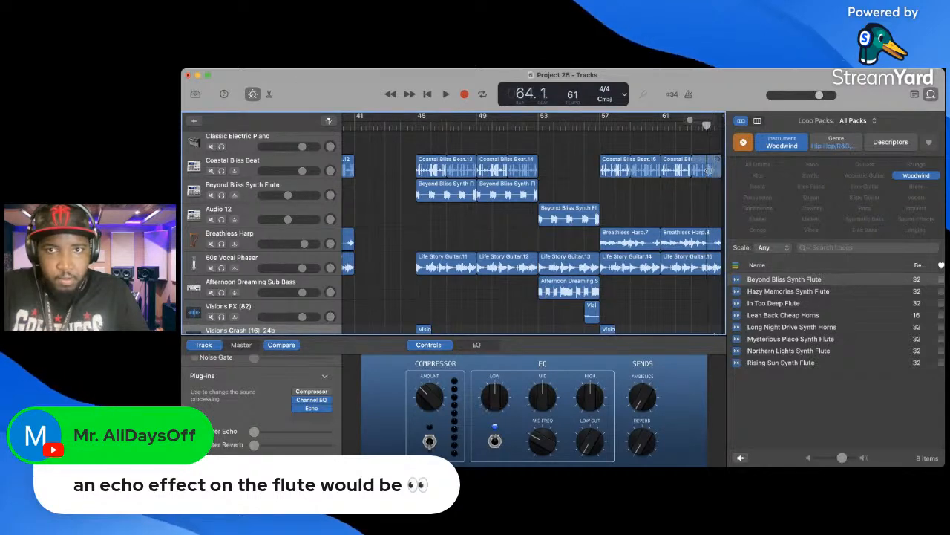
{"action": "left_click_drag", "start_coordinate": [721, 170], "coordinate": [708, 169]}
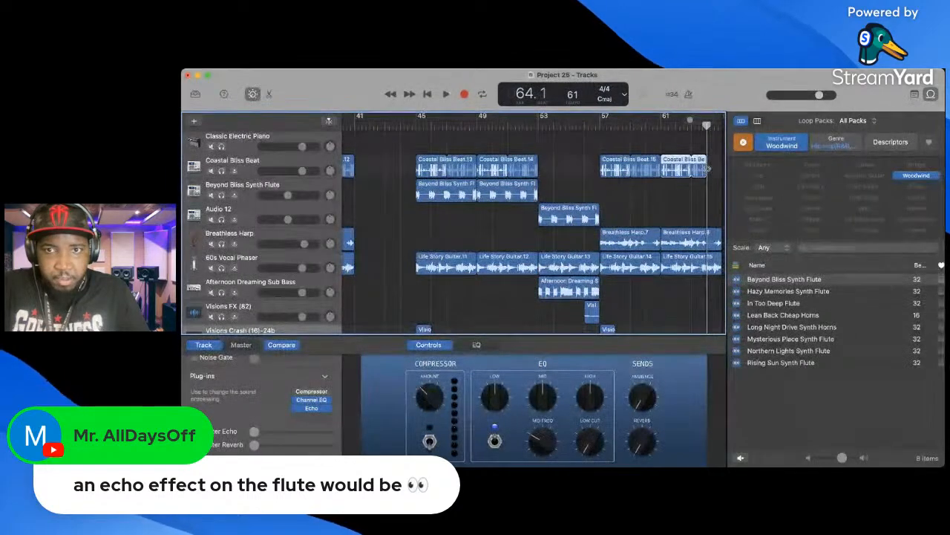
- Play the shortened drum ending from bar 63 through bar 64
{"action": "left_click", "coordinate": [691, 126]}
{"action": "key", "text": "space"}
{"action": "scroll", "coordinate": [688, 209], "scroll_direction": "up", "scroll_amount": 1}
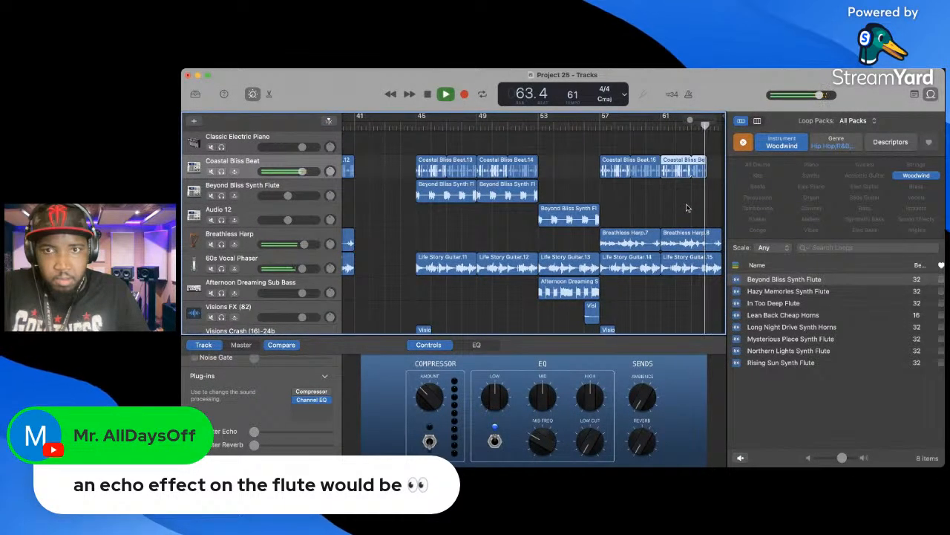
{"action": "scroll", "coordinate": [685, 222], "scroll_direction": "down", "scroll_amount": 1}
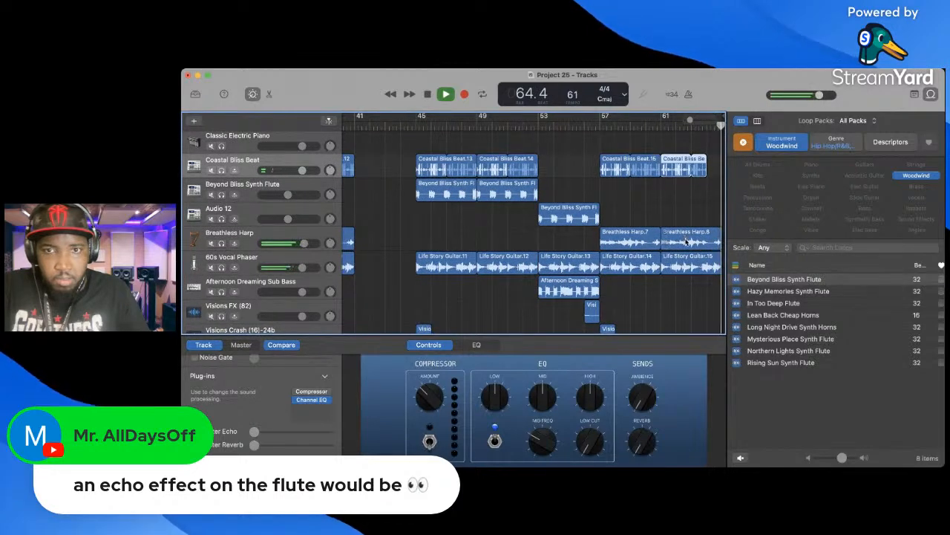
{"action": "key", "text": "space"}
- Extend the timeline past bar 65 by placing a temporary copy of the last Breathless Harp region and deleting it
{"action": "left_click_drag", "start_coordinate": [686, 242], "coordinate": [695, 220]}
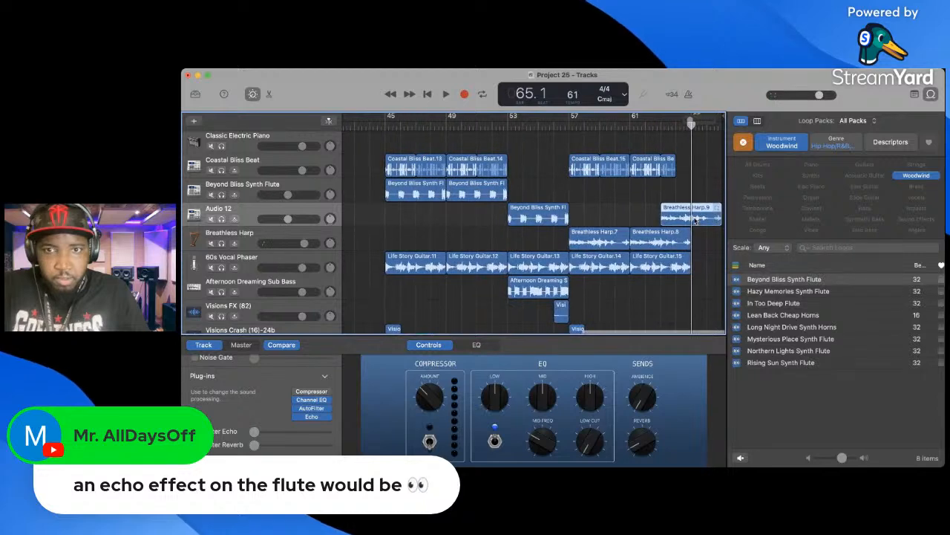
{"action": "key", "text": "Delete"}
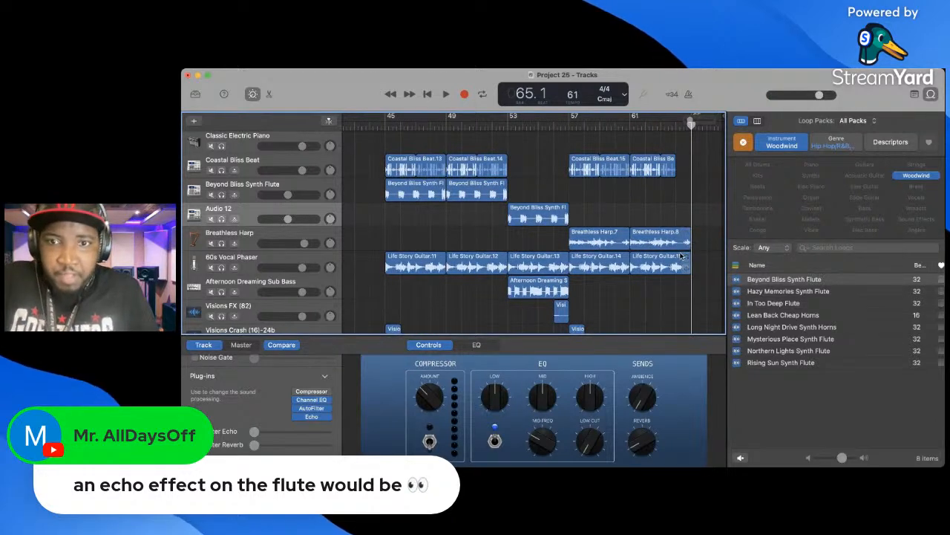
- Play from bar 63 to bar 64 beat 3 and split the last Life Story Guitar region there
{"action": "left_click", "coordinate": [683, 128]}
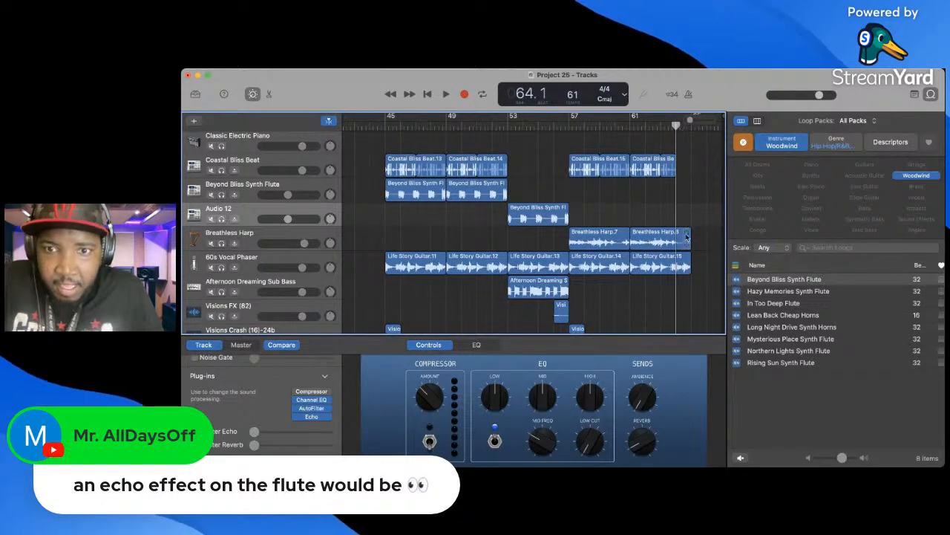
{"action": "left_click", "coordinate": [660, 126]}
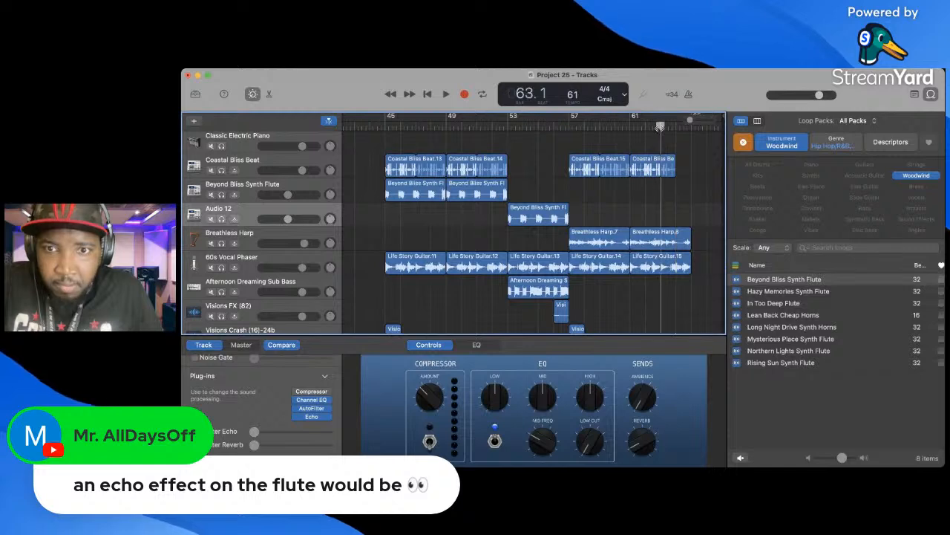
{"action": "key", "text": "space"}
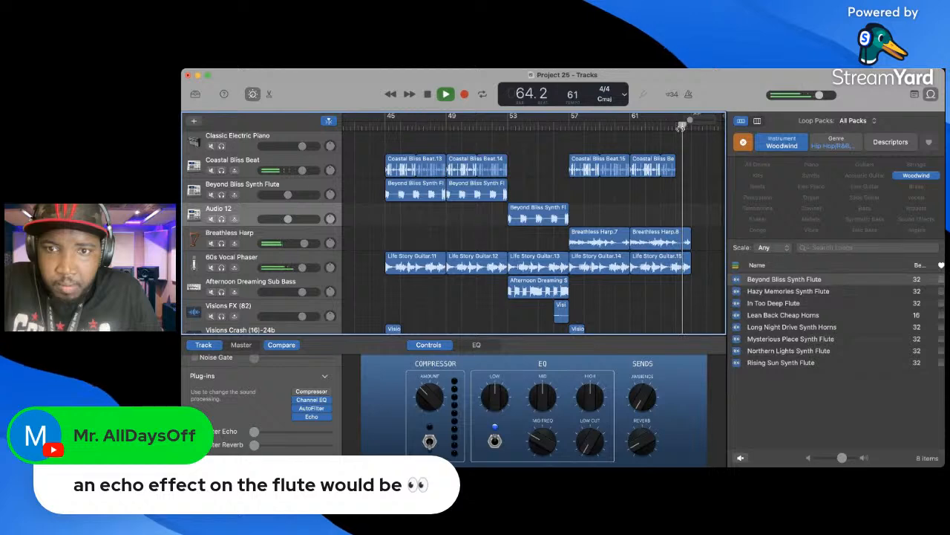
{"action": "key", "text": "space"}
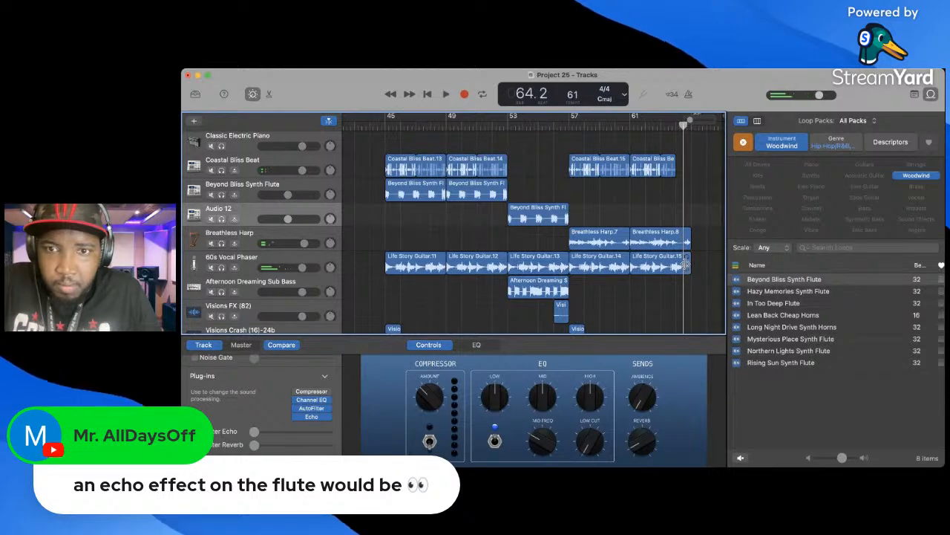
{"action": "key", "text": "space"}
{"action": "key", "text": "space"}
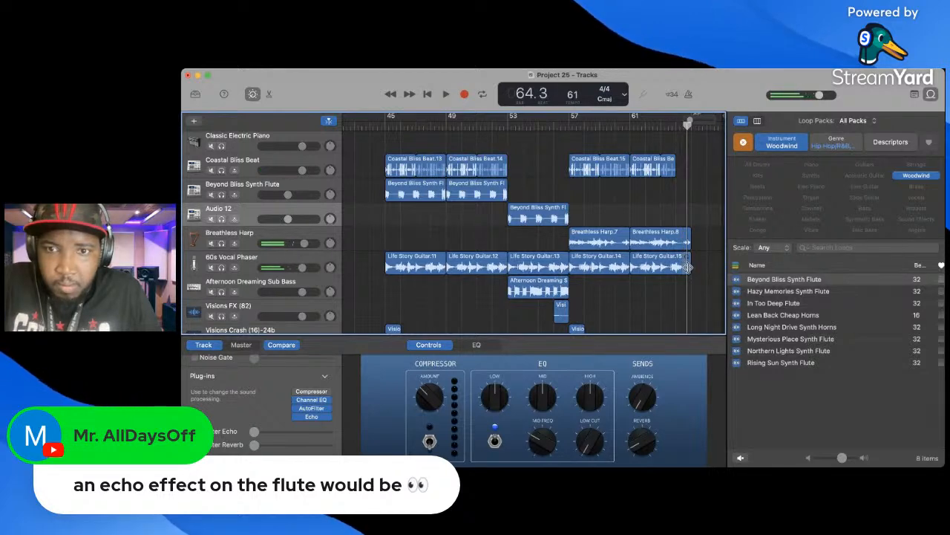
{"action": "left_click", "coordinate": [688, 267]}
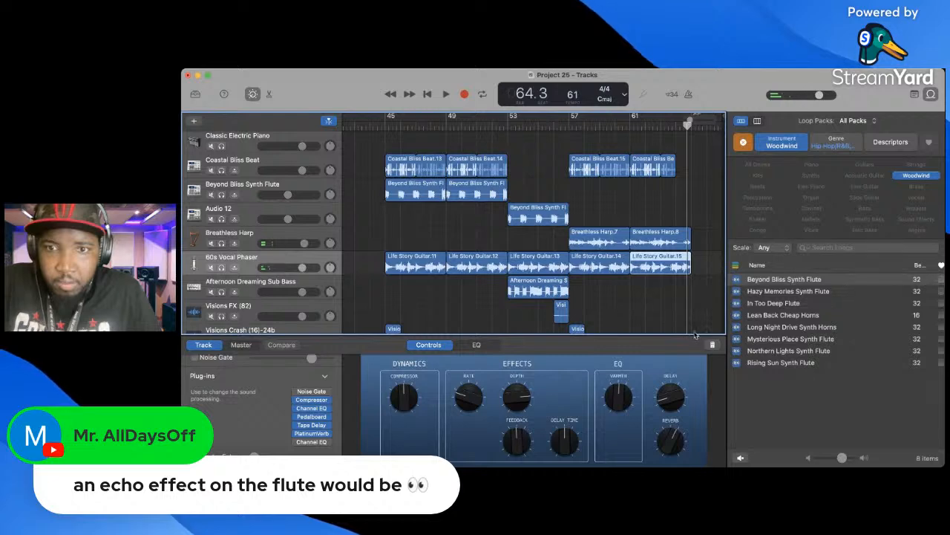
{"action": "key", "text": "super+t"}
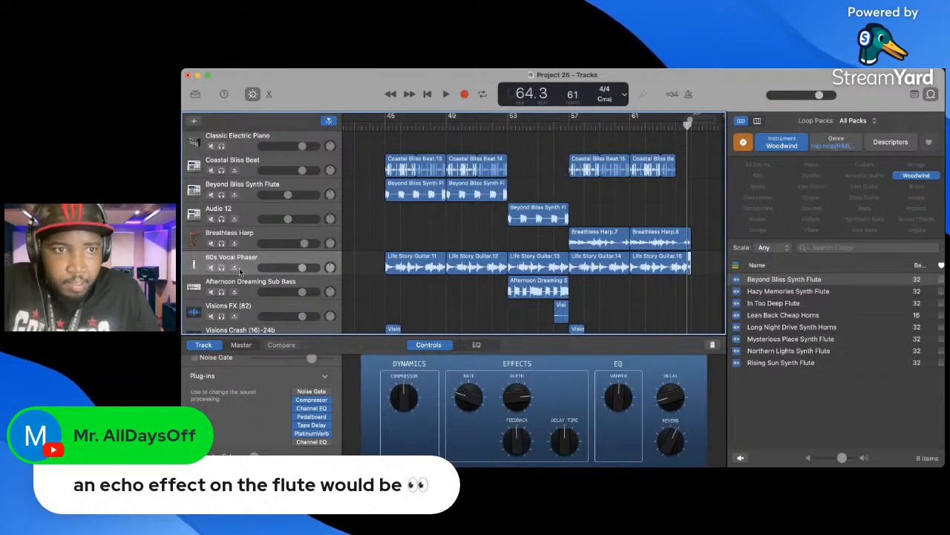
- Move the split-off end of the last Life Story Guitar region onto an emptied duplicate of the 60s Vocal Phaser track
{"action": "key", "text": "super+d"}
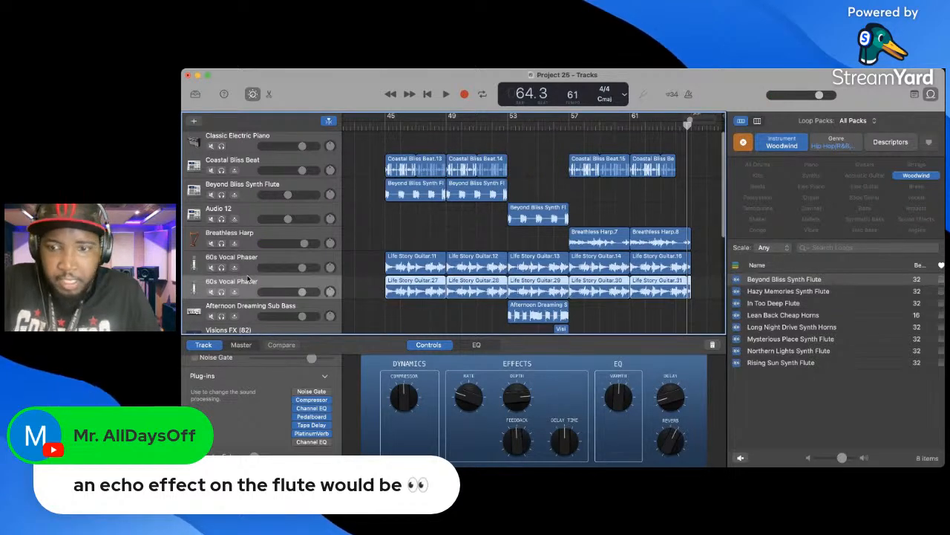
{"action": "key", "text": "Delete"}
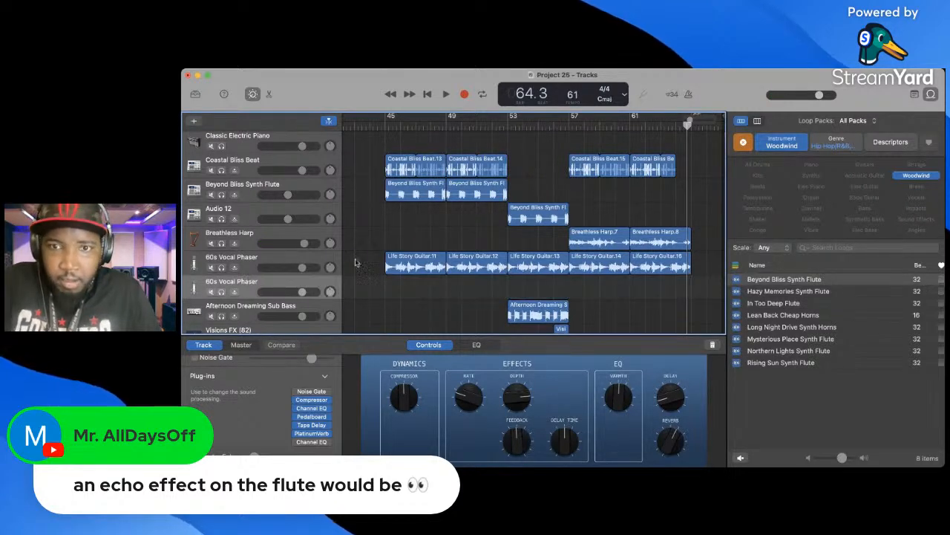
{"action": "left_click", "coordinate": [690, 264]}
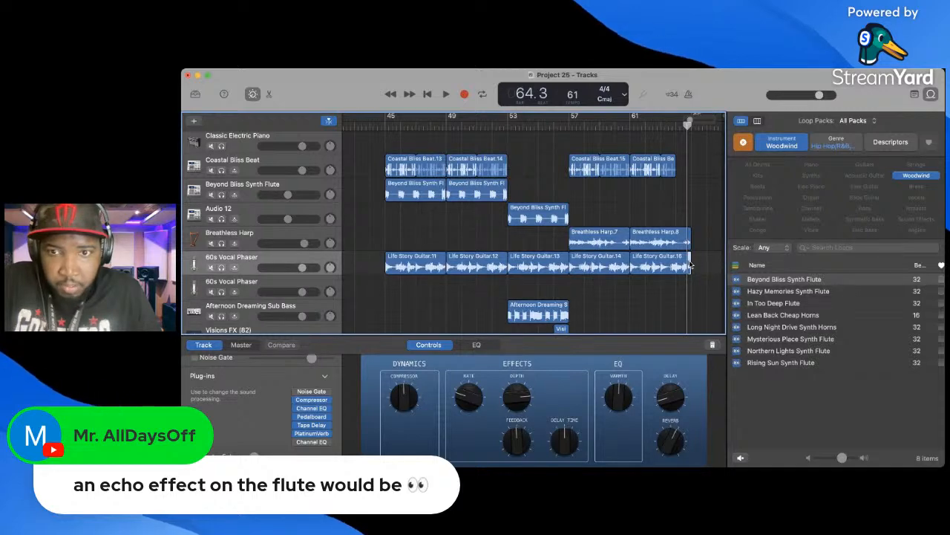
{"action": "left_click", "coordinate": [690, 284]}
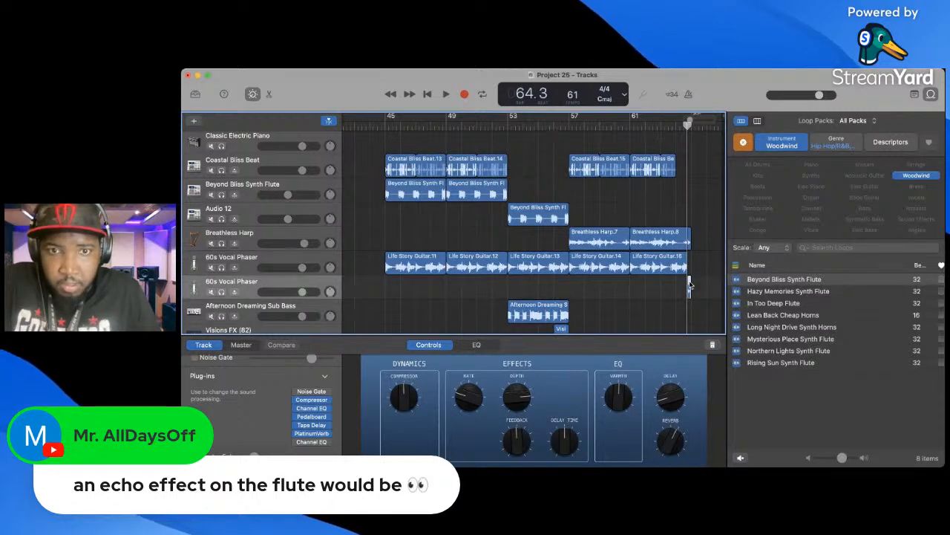
- Replace the last Channel EQ plug-in on the duplicated 60s Vocal Phaser track with Echo and play the ending
{"action": "left_click", "coordinate": [310, 444]}
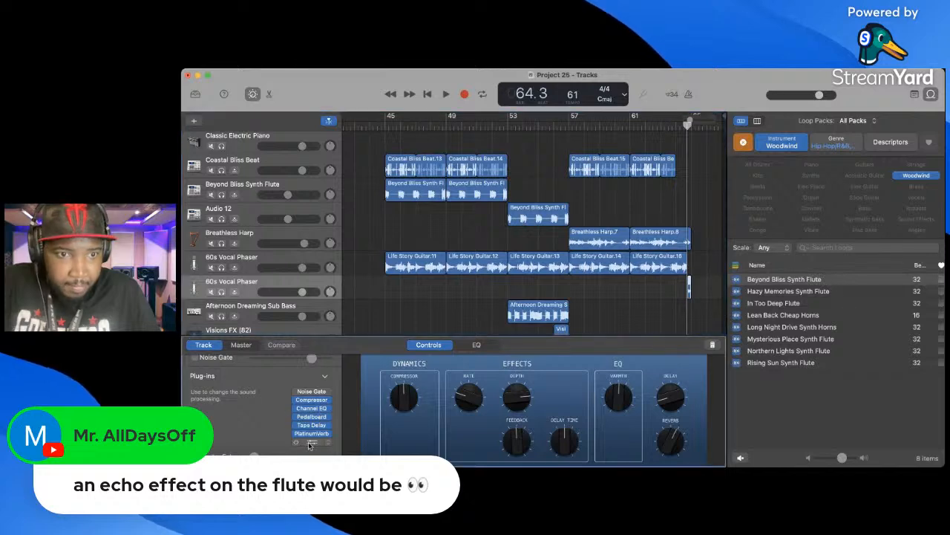
{"action": "left_click", "coordinate": [415, 212]}
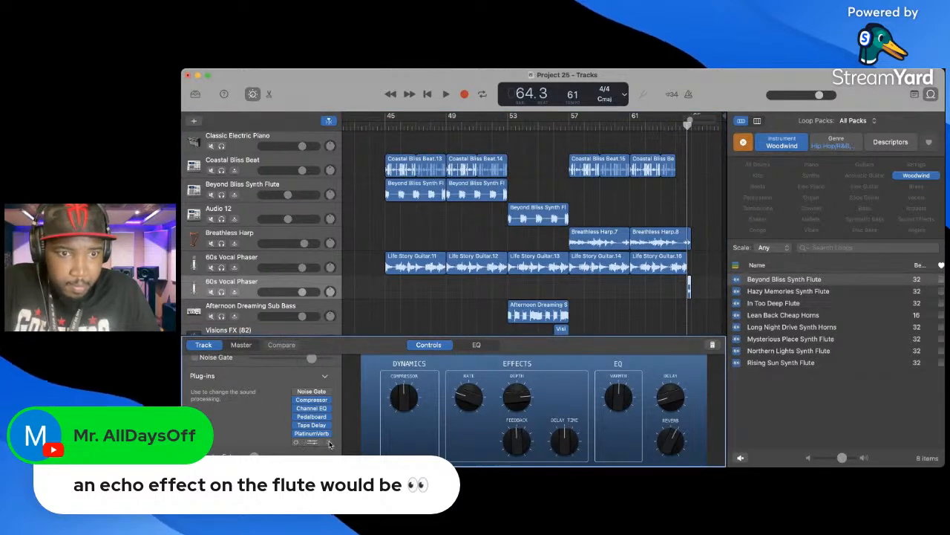
{"action": "left_click", "coordinate": [349, 285]}
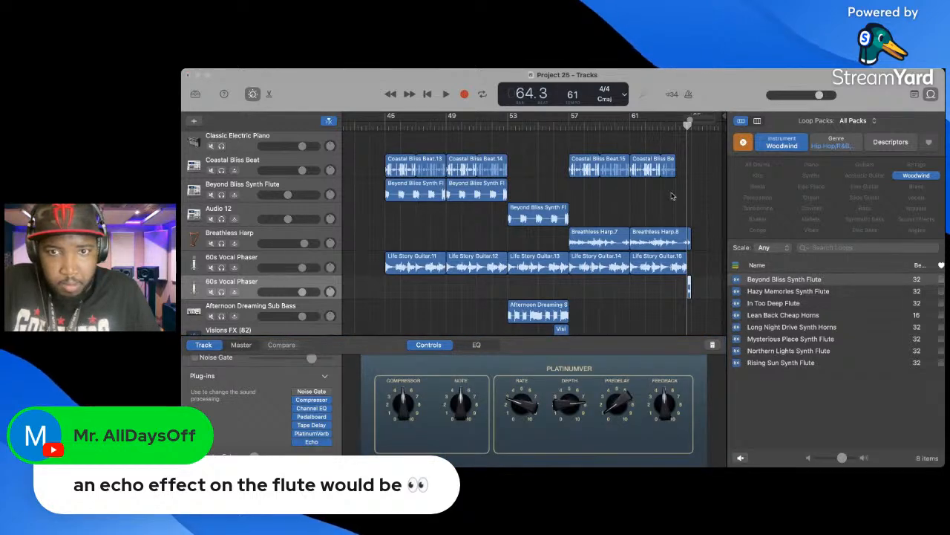
{"action": "key", "text": "space"}
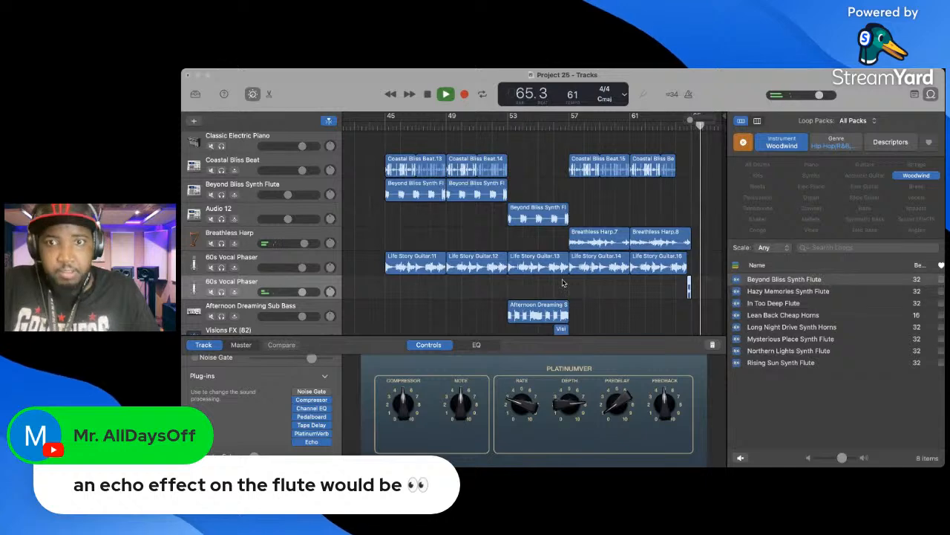
{"action": "key", "text": "space"}
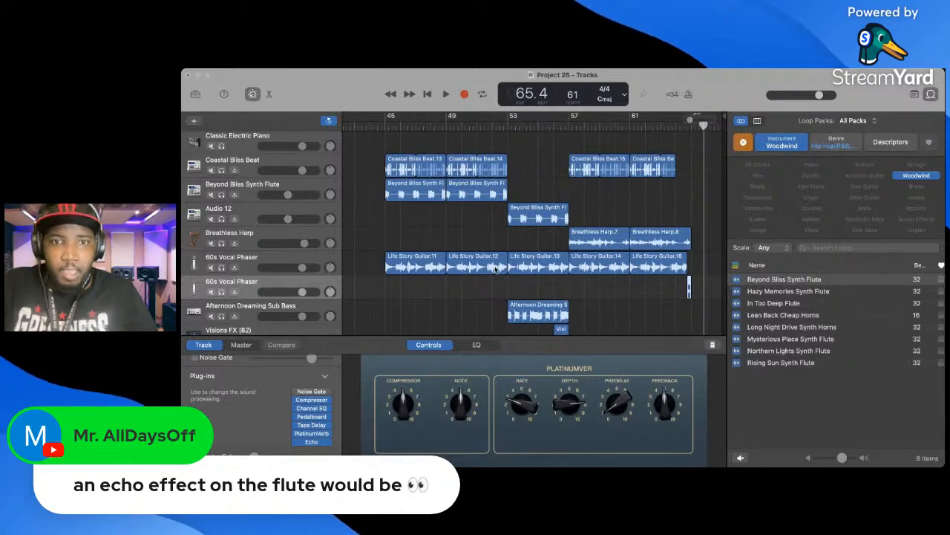
{"action": "scroll", "coordinate": [421, 232], "scroll_direction": "left", "scroll_amount": 10}
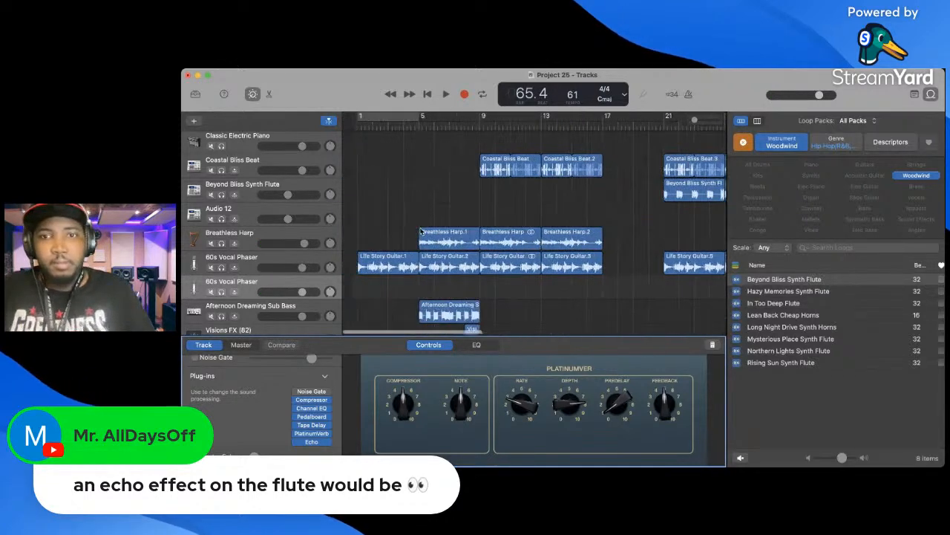
{"action": "scroll", "coordinate": [421, 232], "scroll_direction": "right", "scroll_amount": 1}
{"action": "scroll", "coordinate": [421, 231], "scroll_direction": "down", "scroll_amount": 4}
{"action": "scroll", "coordinate": [421, 232], "scroll_direction": "up", "scroll_amount": 3}
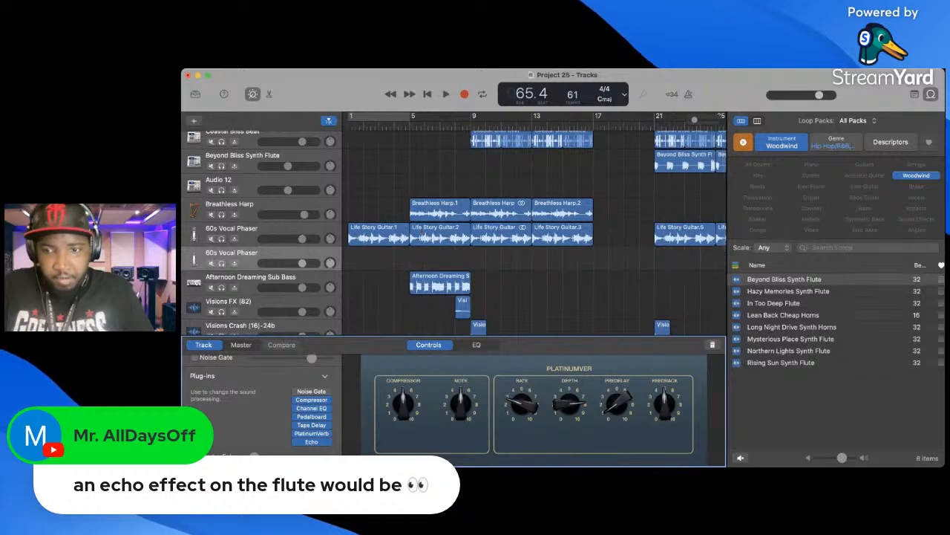
{"action": "key", "text": "super+Tab"}
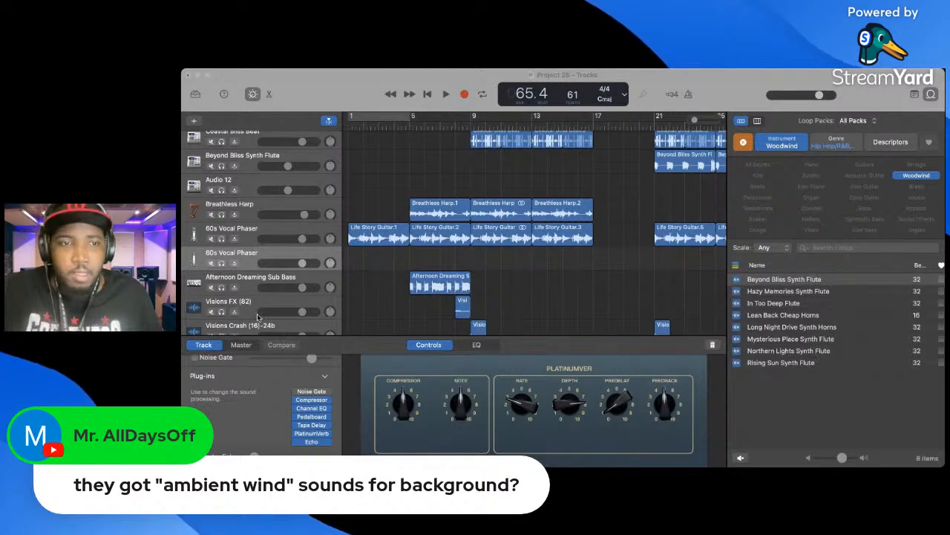
{"action": "left_click", "coordinate": [215, 434]}
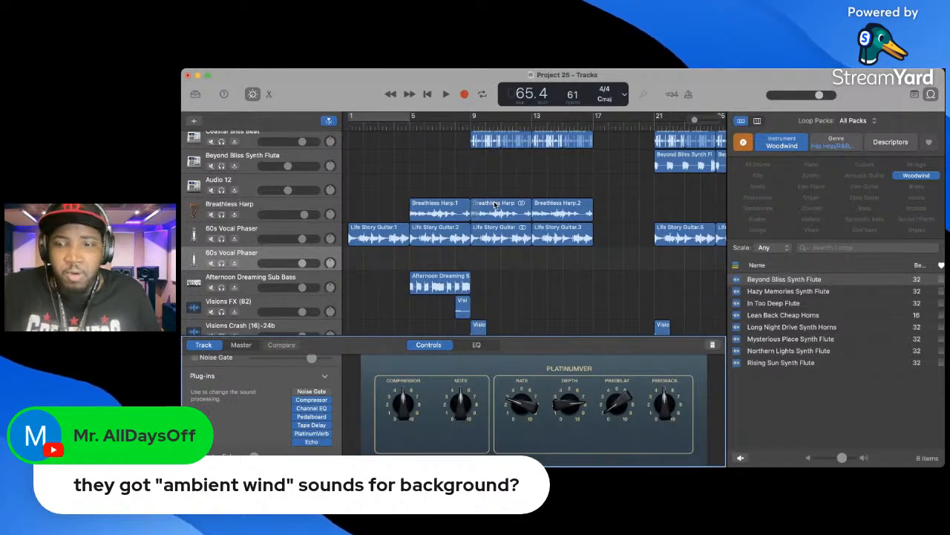
- Lower the master volume slightly and set the playhead at bar 1
{"action": "key", "text": "Return"}
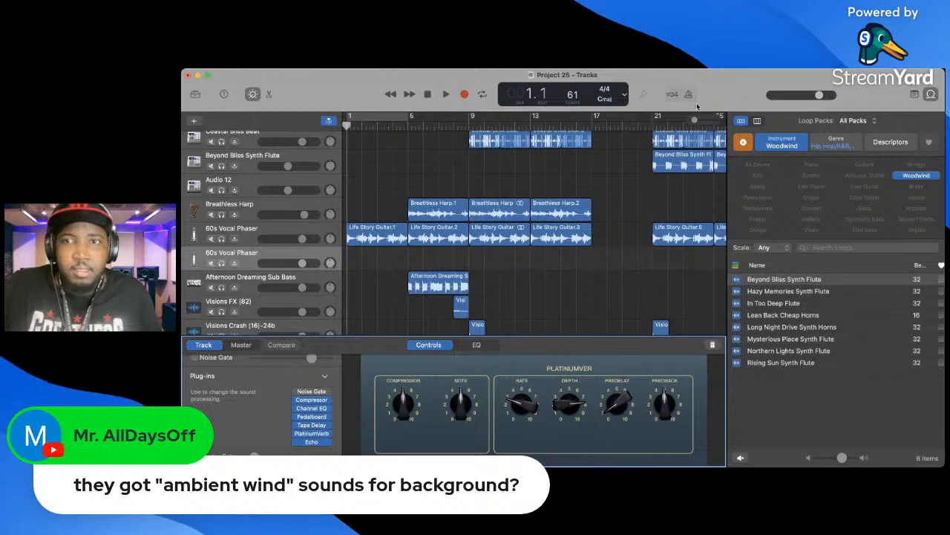
{"action": "left_click", "coordinate": [820, 96]}
{"action": "left_click_drag", "start_coordinate": [814, 96], "coordinate": [809, 98]}
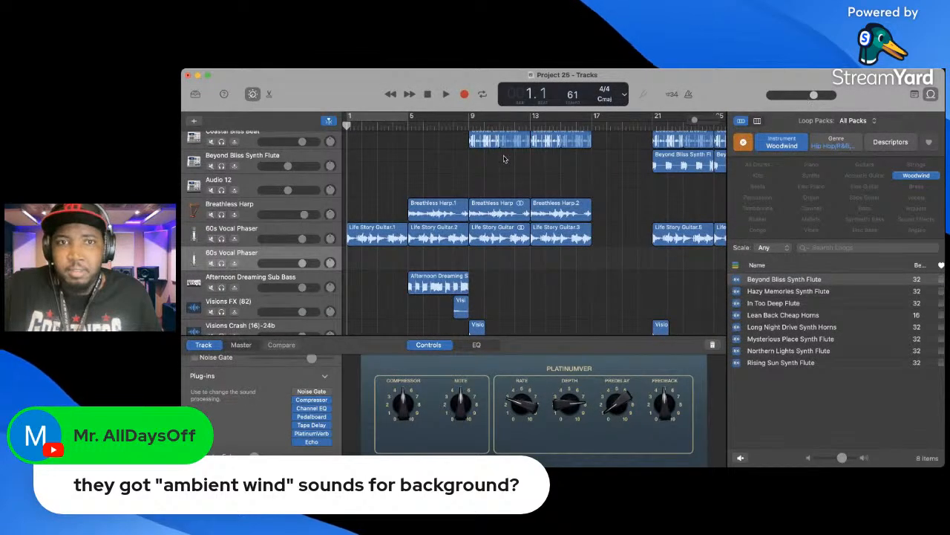
{"action": "key", "text": "space"}
{"action": "key", "text": "space"}
{"action": "scroll", "coordinate": [504, 159], "scroll_direction": "up", "scroll_amount": 2}
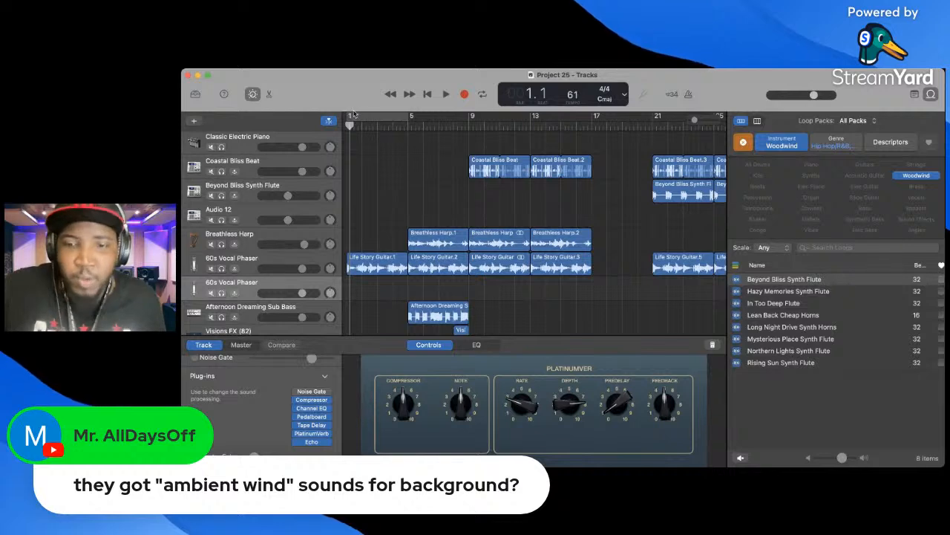
{"action": "key", "text": "Return"}
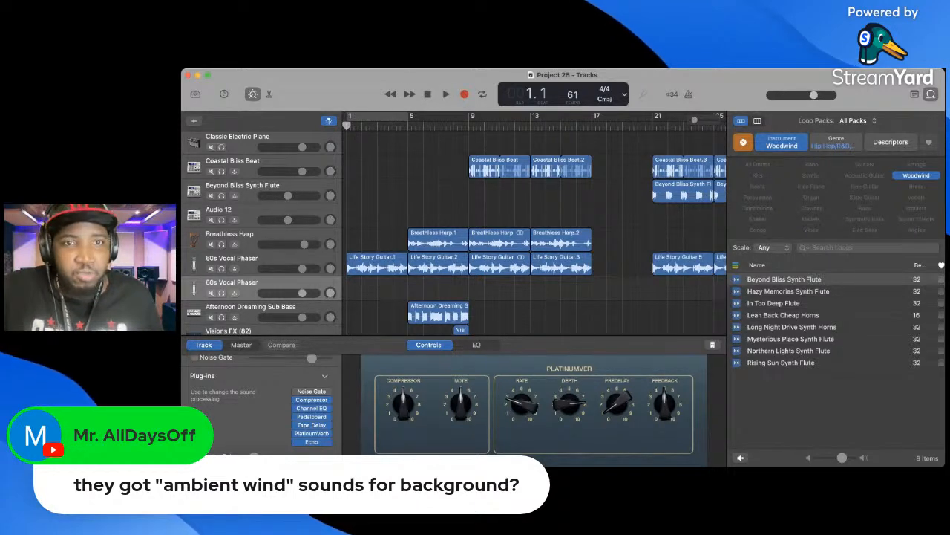
- Play the arrangement through its ending past bar 66 and return the playhead to bar 1
{"action": "key", "text": "super+Tab"}
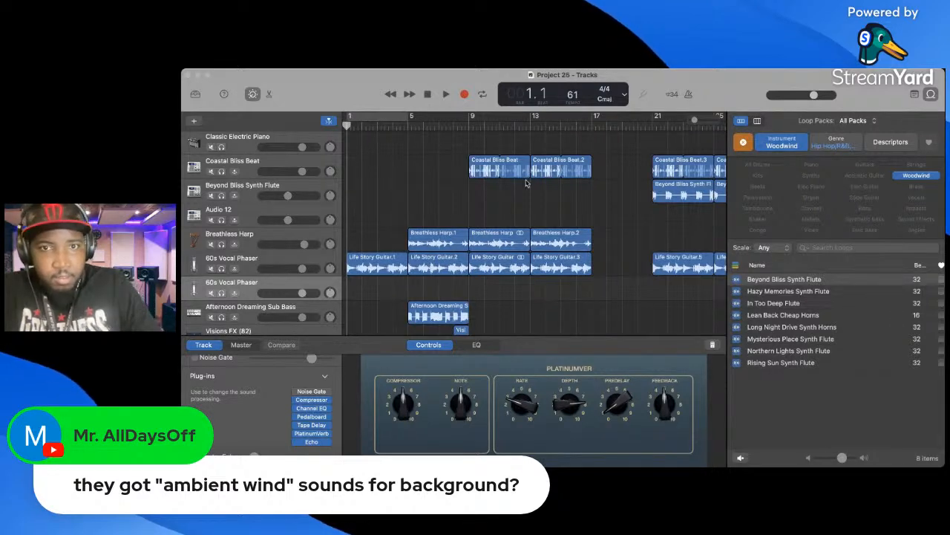
{"action": "key", "text": "space"}
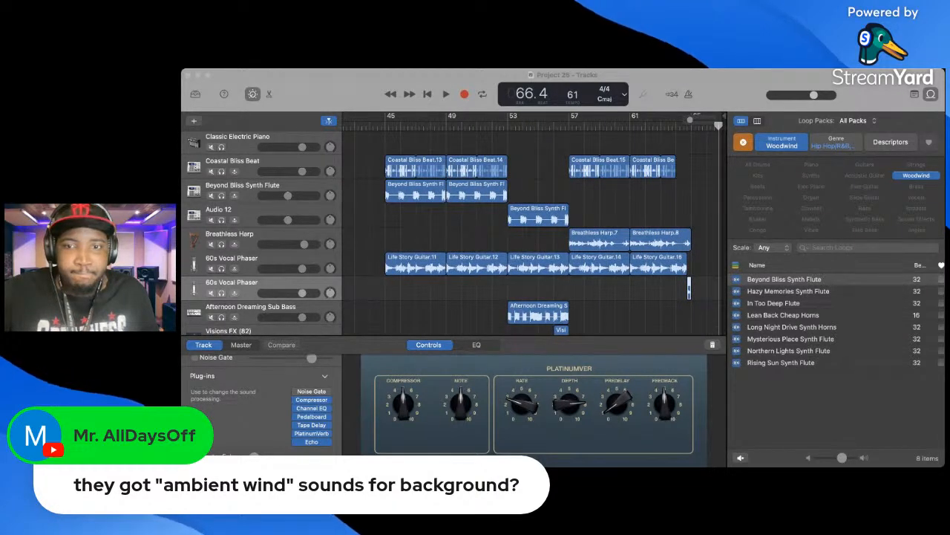
{"action": "key", "text": "Return"}
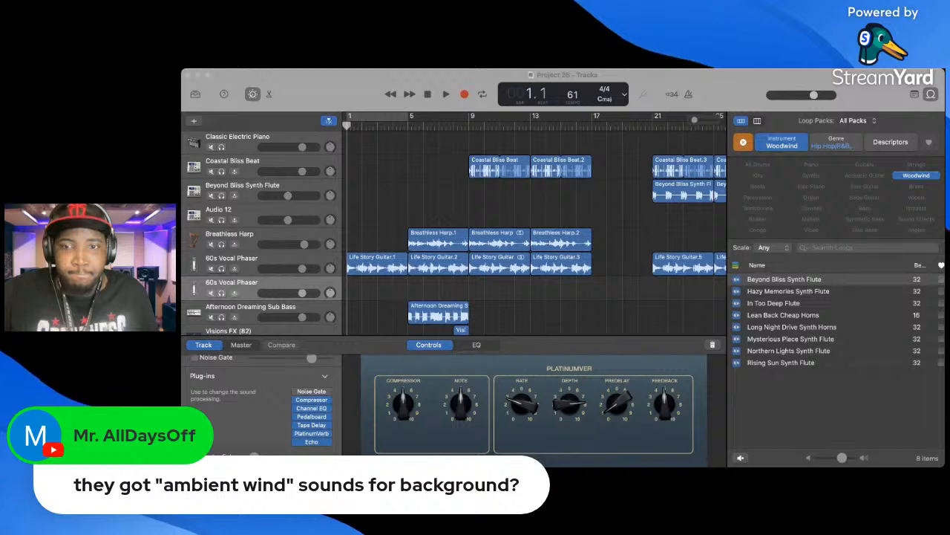